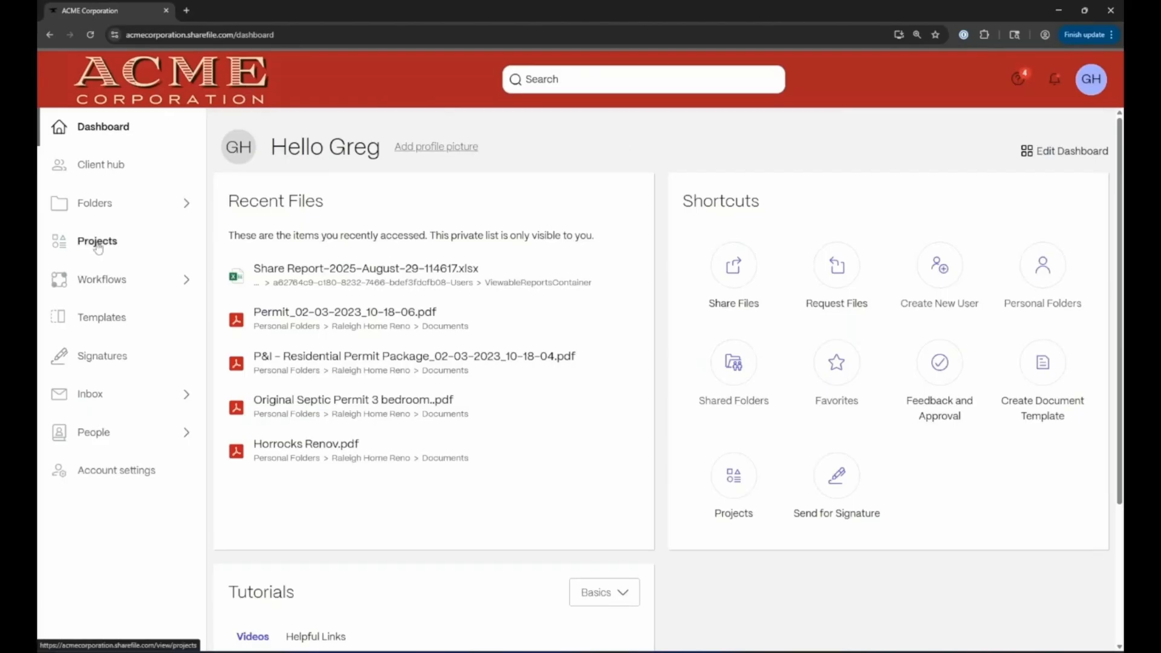
Create a blank project titled "Onboarding for" followed by the new hire's first name and last initial
left_click(119, 247)
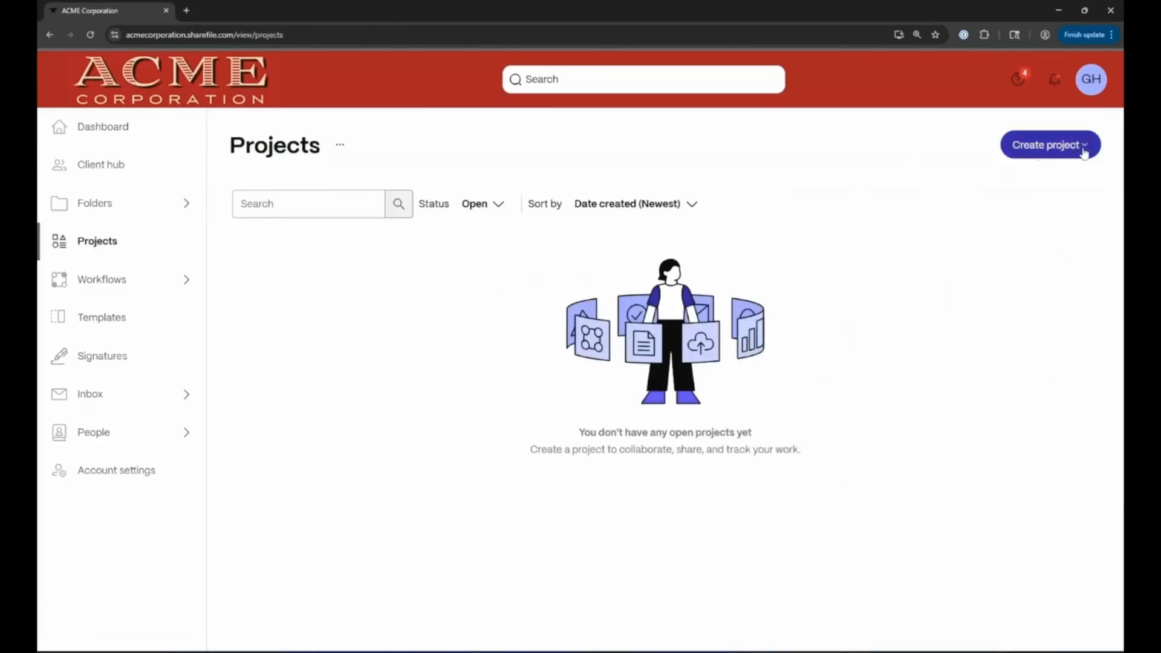
left_click(1082, 152)
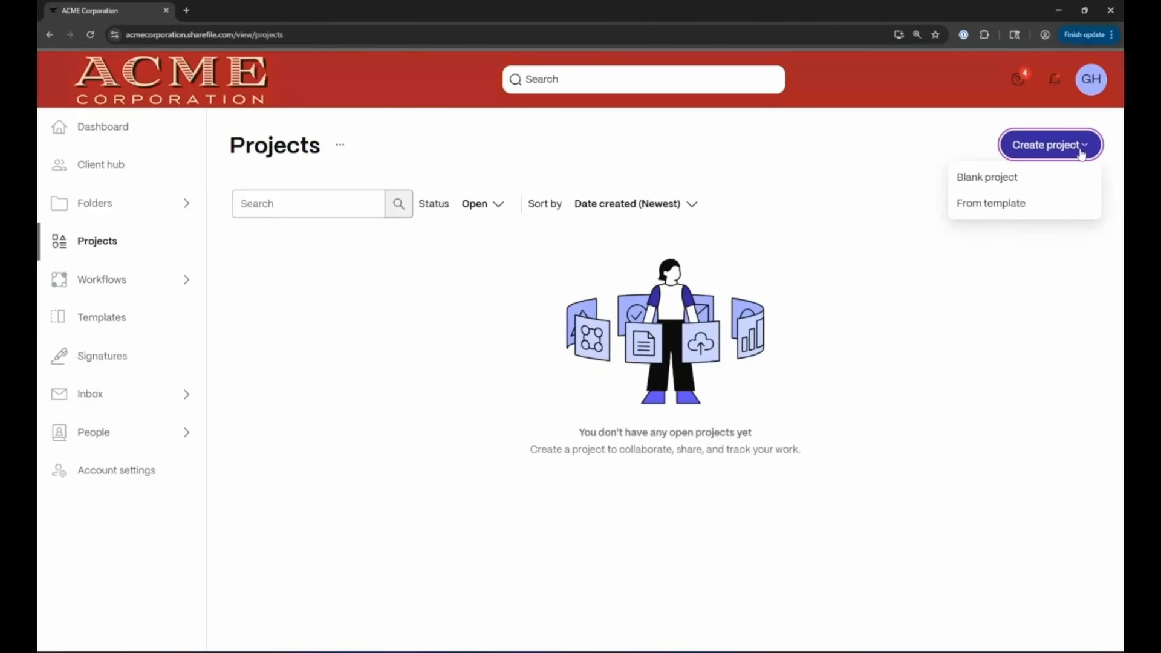
left_click(983, 181)
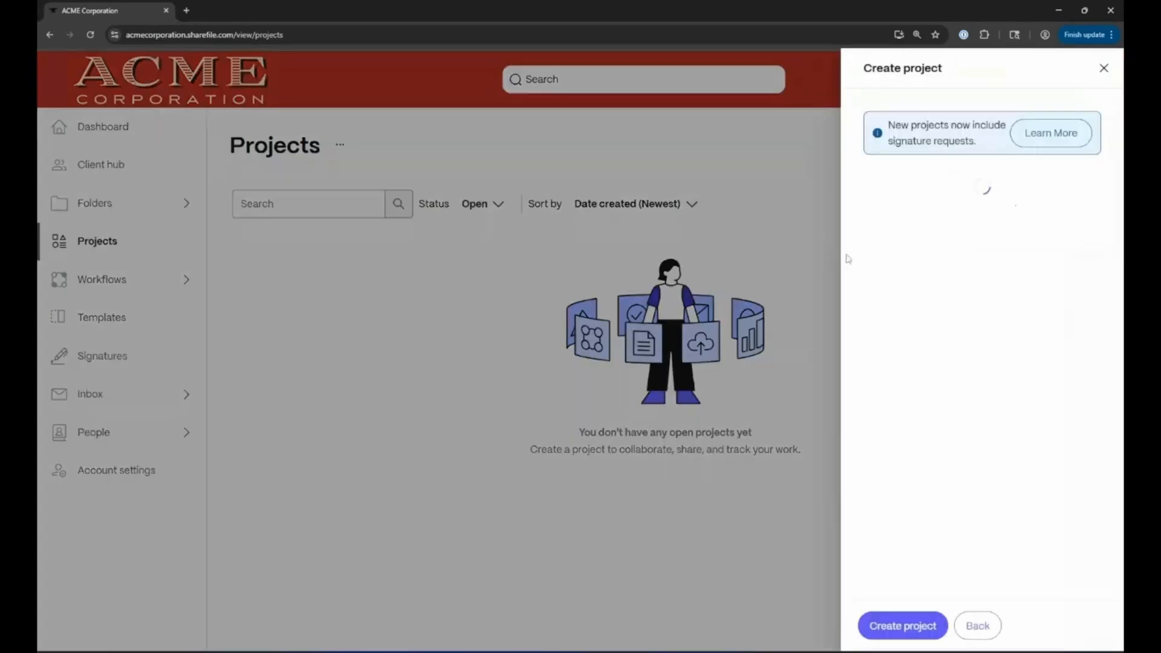
type("Onboardi")
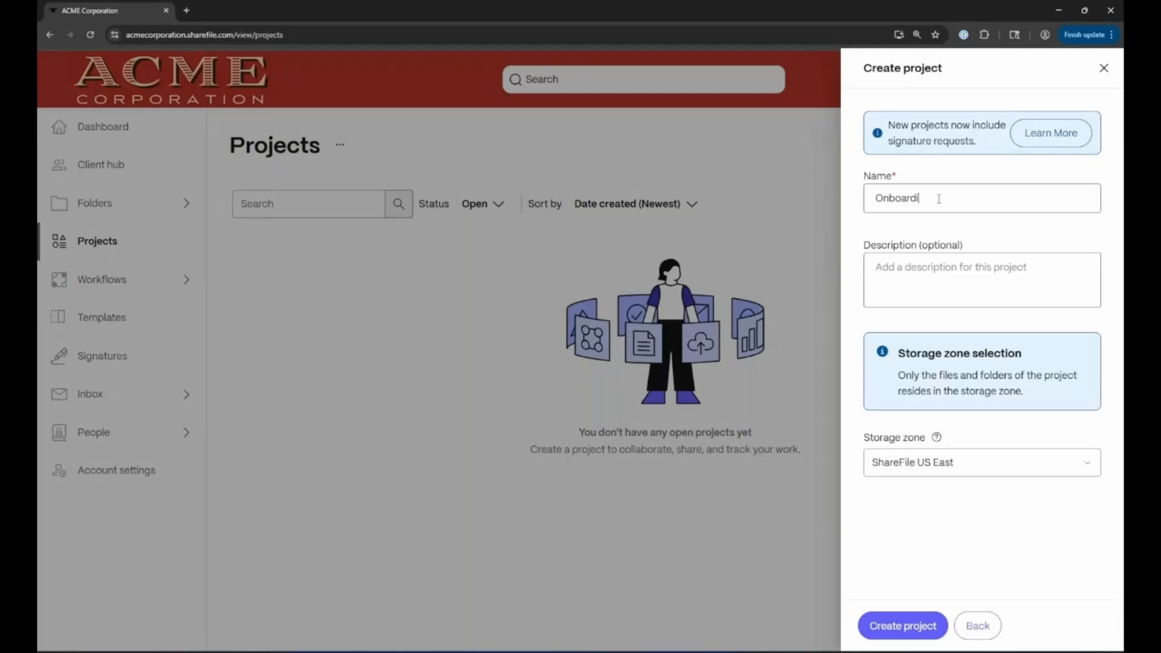
type("ng for Greg H")
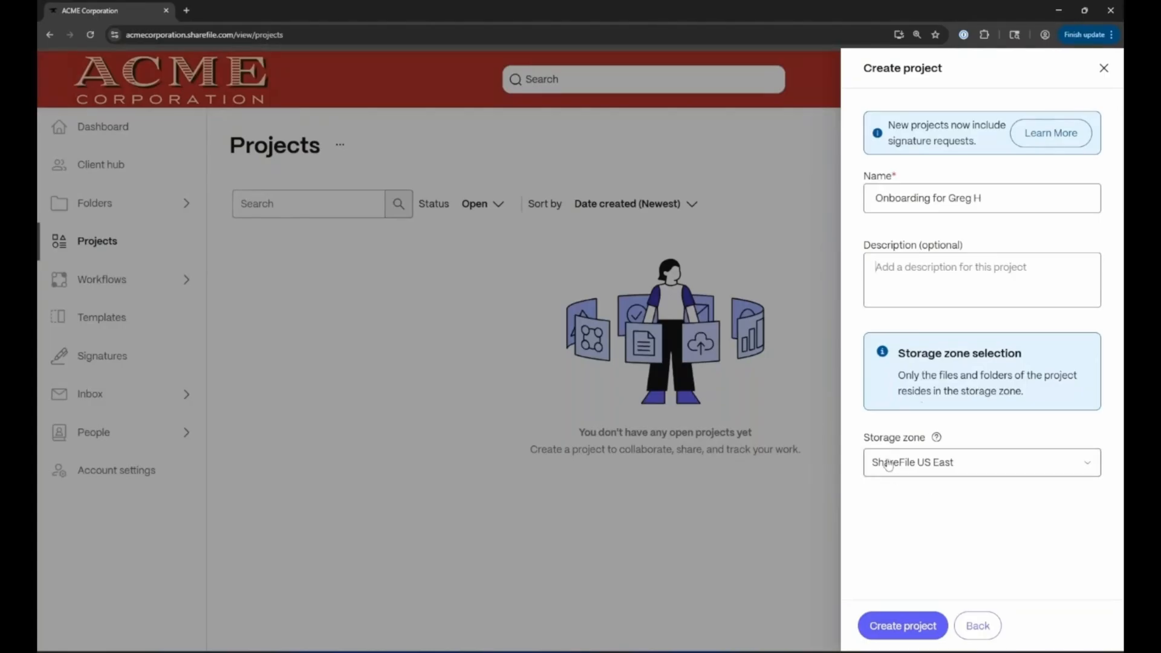
left_click(899, 629)
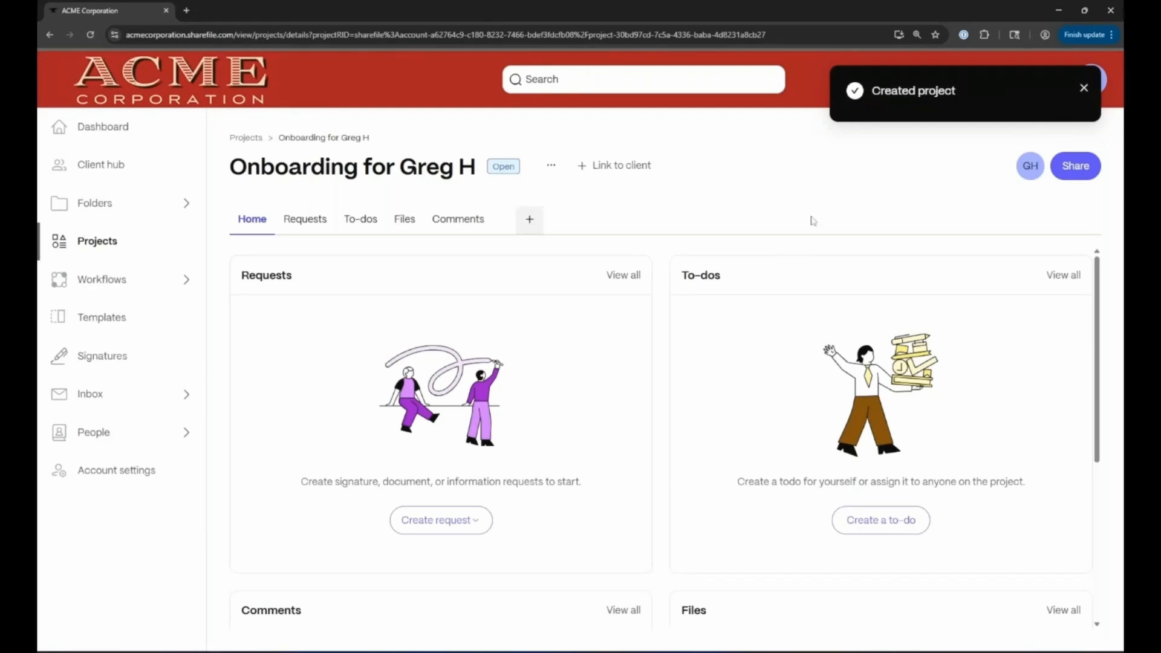
left_click(1083, 88)
Look over the Requests, To-dos, Comments and Files sections on the new project's home overview
scroll(665, 363, "down", 4)
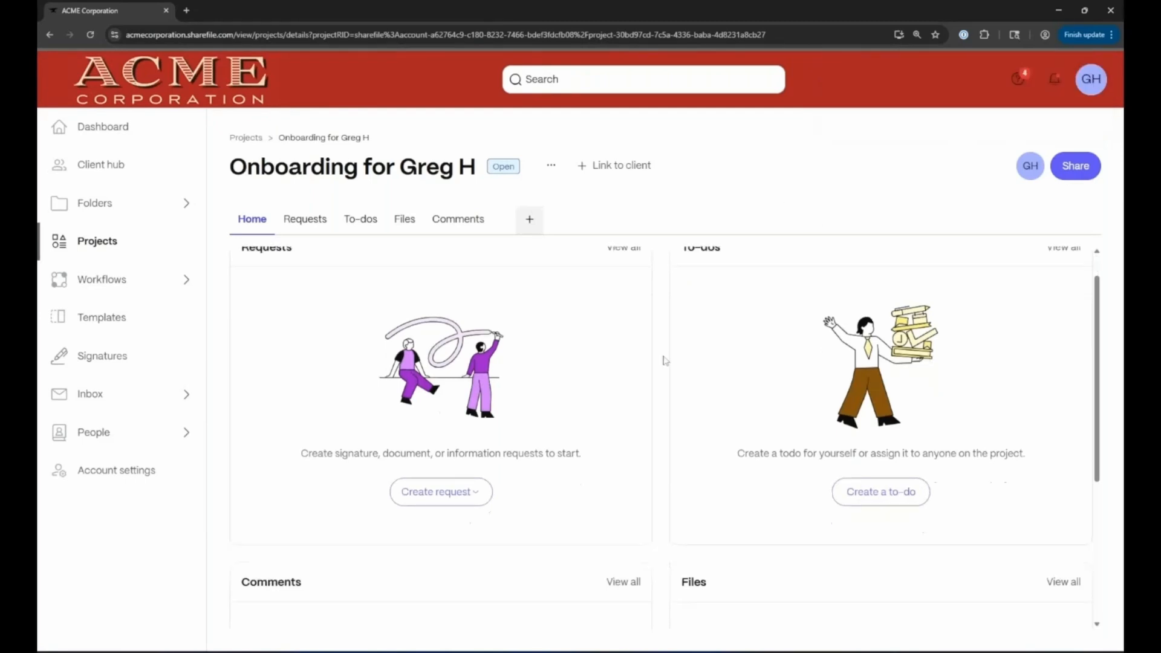
scroll(665, 369, "up", 3)
scroll(297, 303, "up", 1)
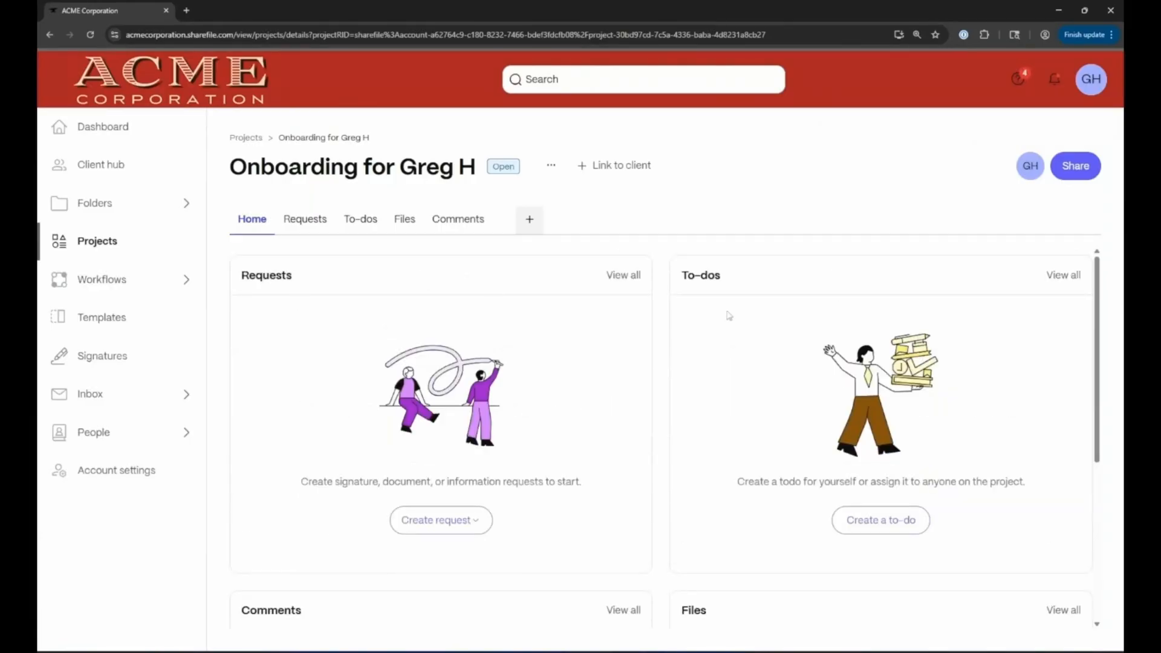
scroll(744, 334, "down", 4)
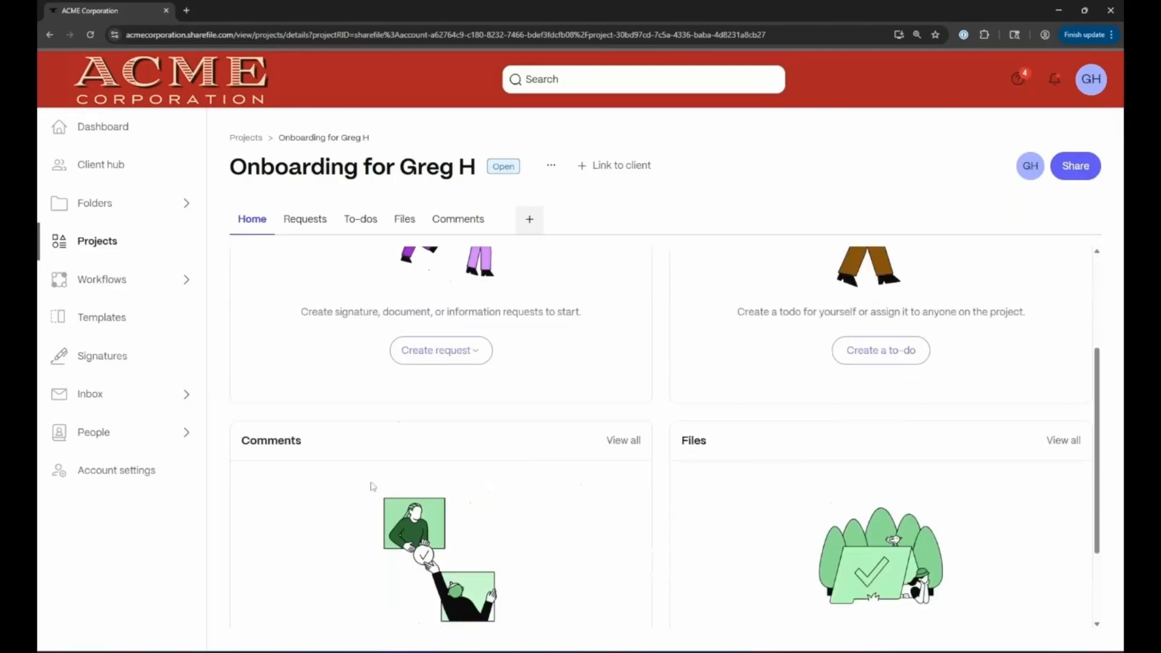
scroll(300, 483, "down", 1)
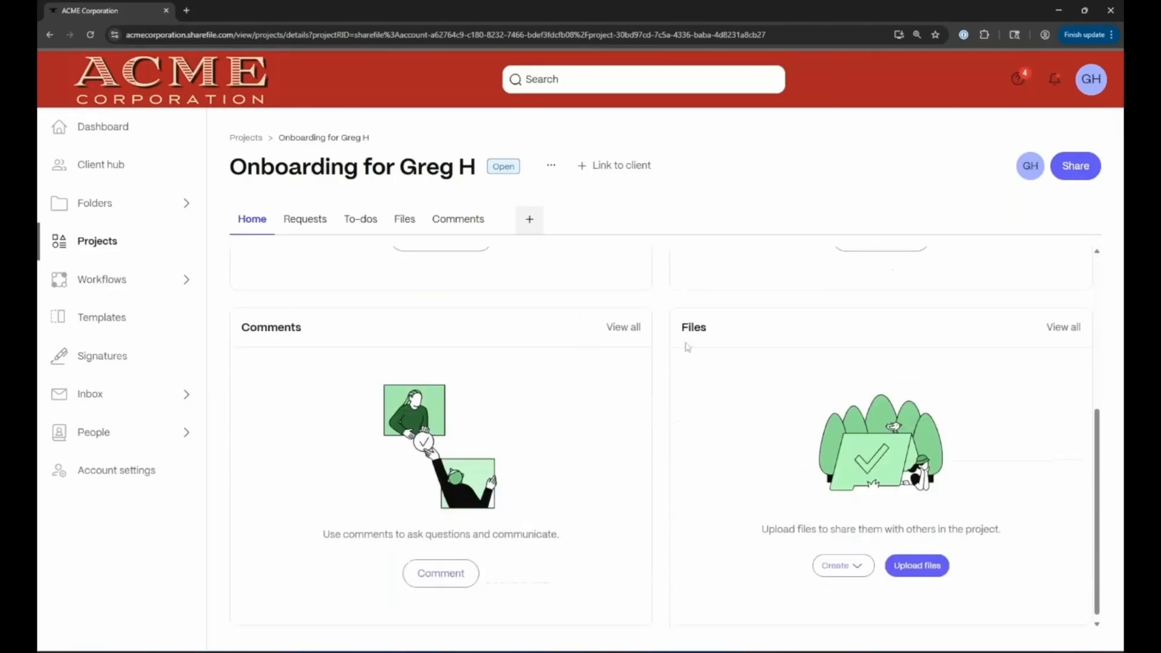
scroll(699, 440, "up", 5)
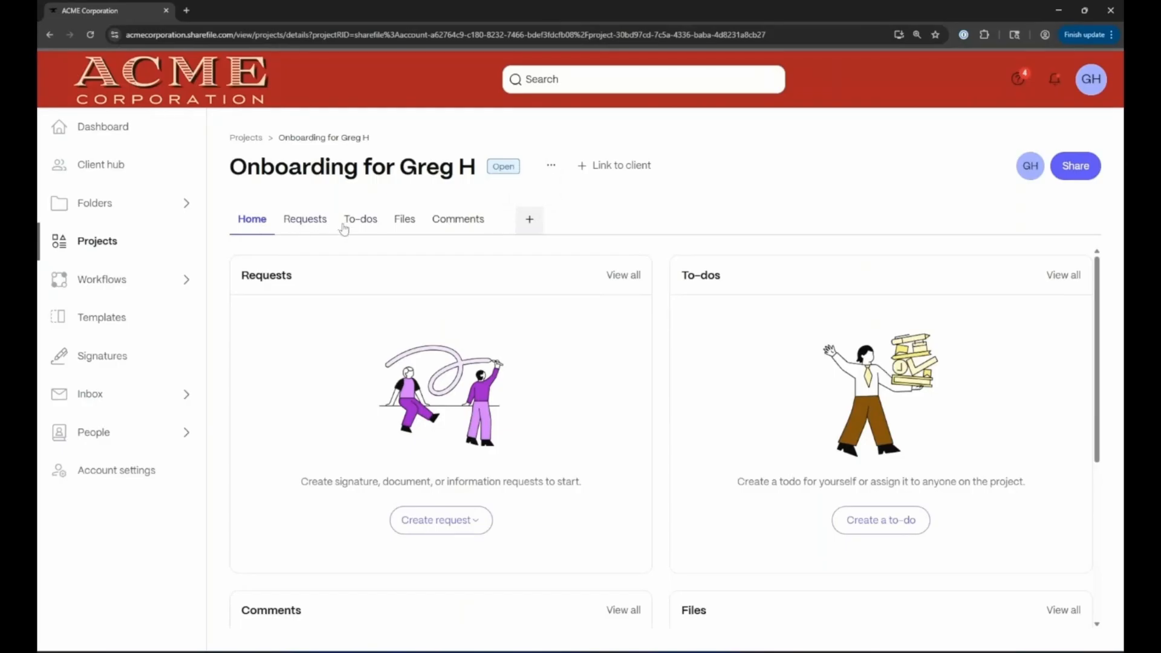
Examine the project's Requests, To-dos, Files and Comments pages, including the request types on offer
left_click(304, 221)
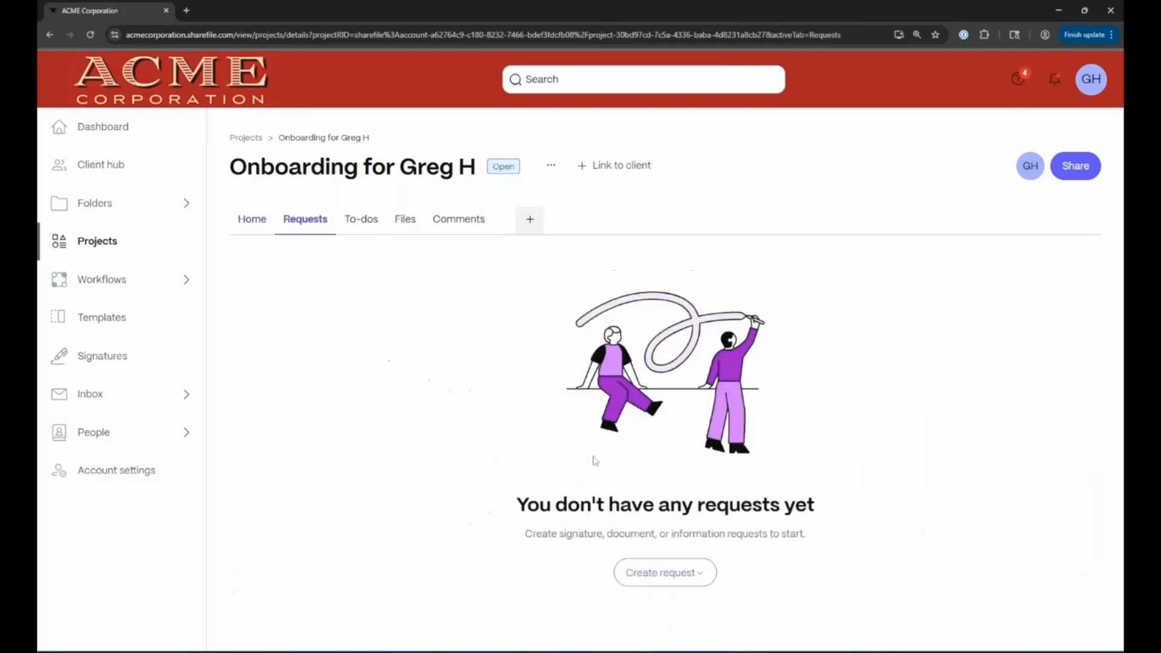
left_click(651, 549)
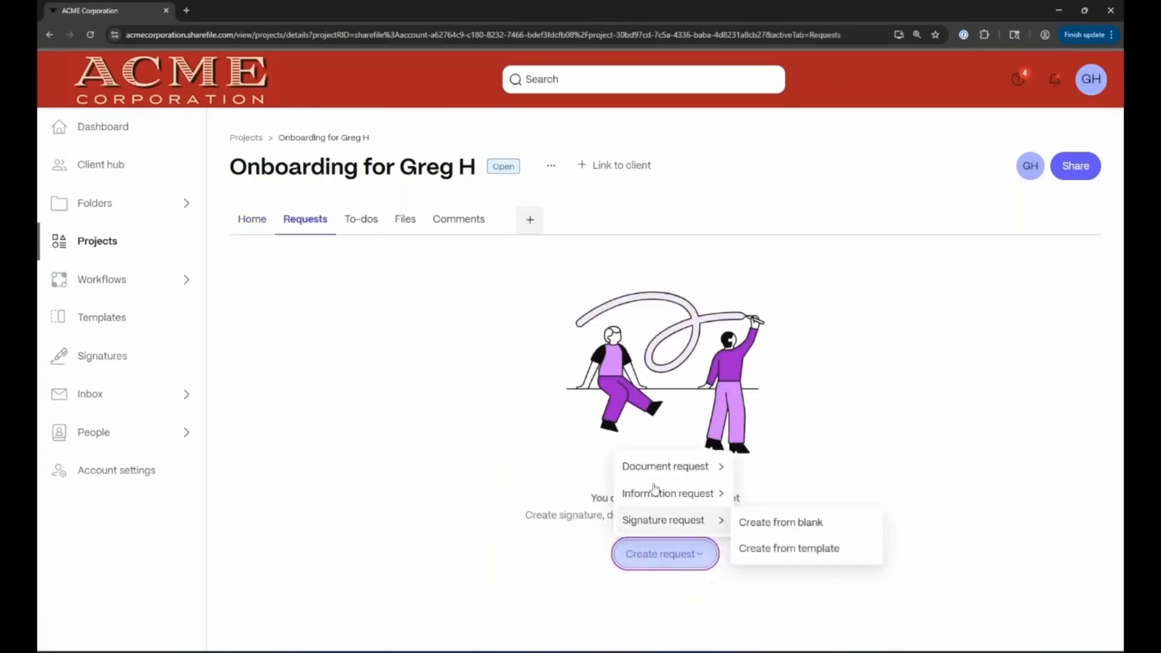
mouse_move(657, 487)
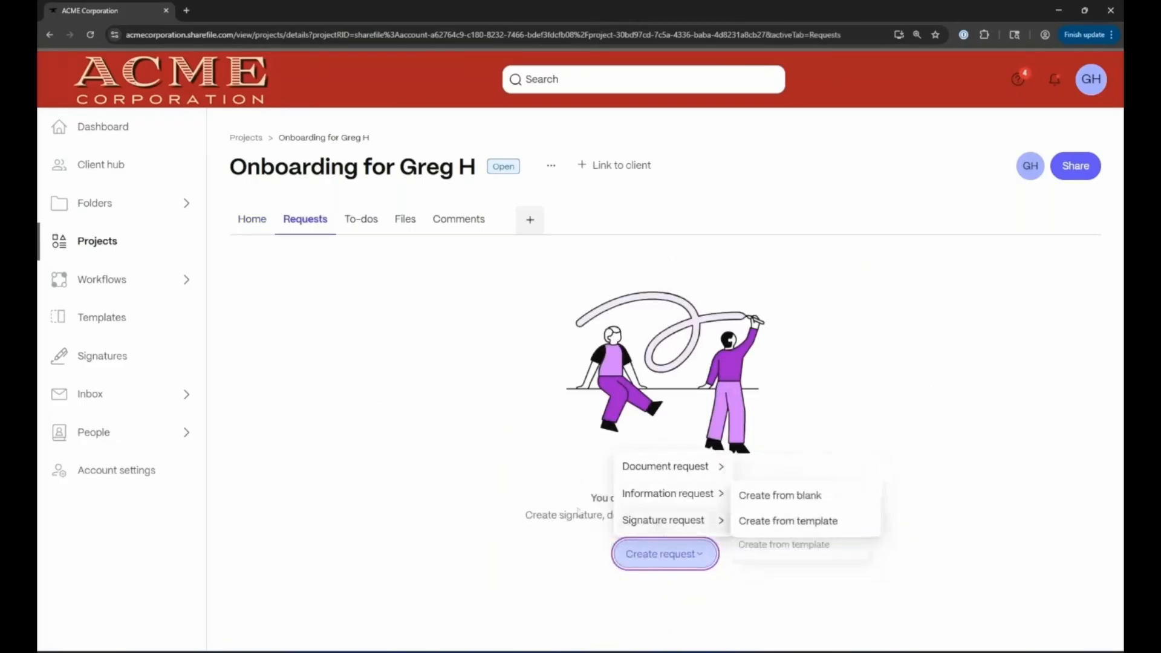
left_click(414, 439)
left_click(361, 228)
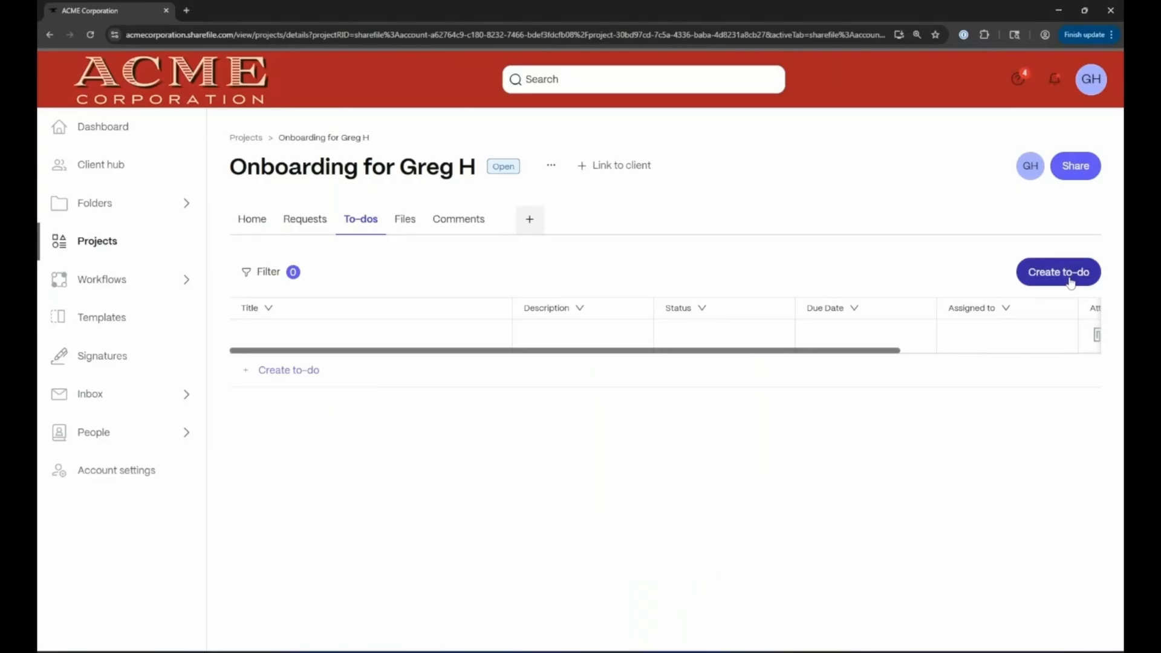
left_click(403, 232)
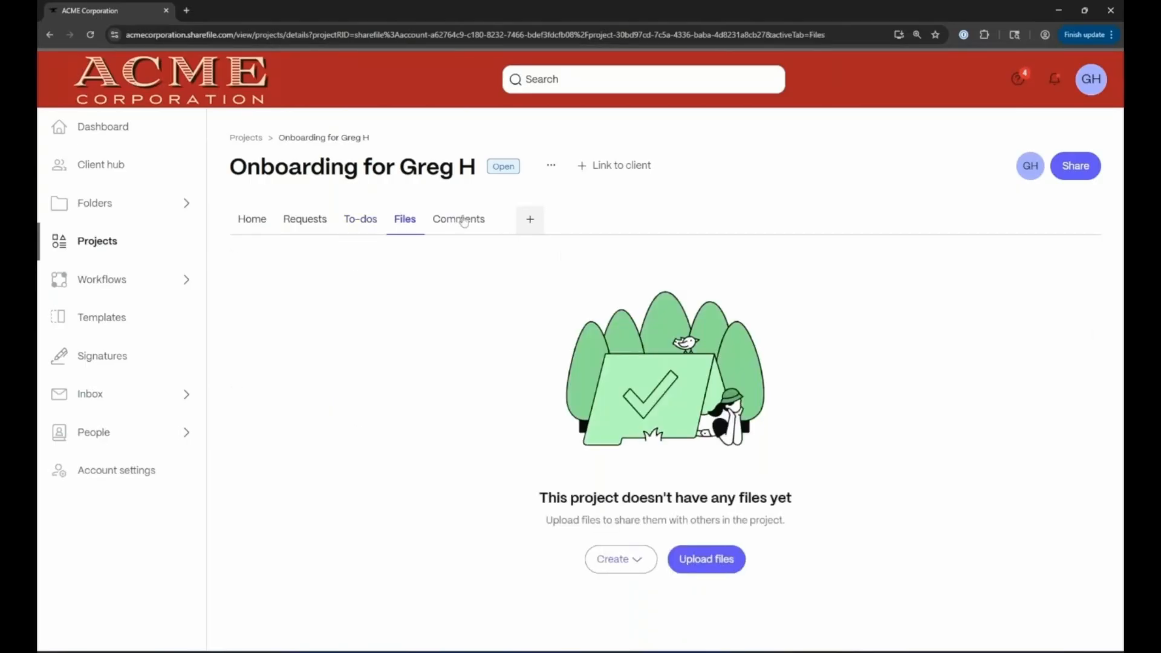
left_click(464, 222)
left_click(255, 227)
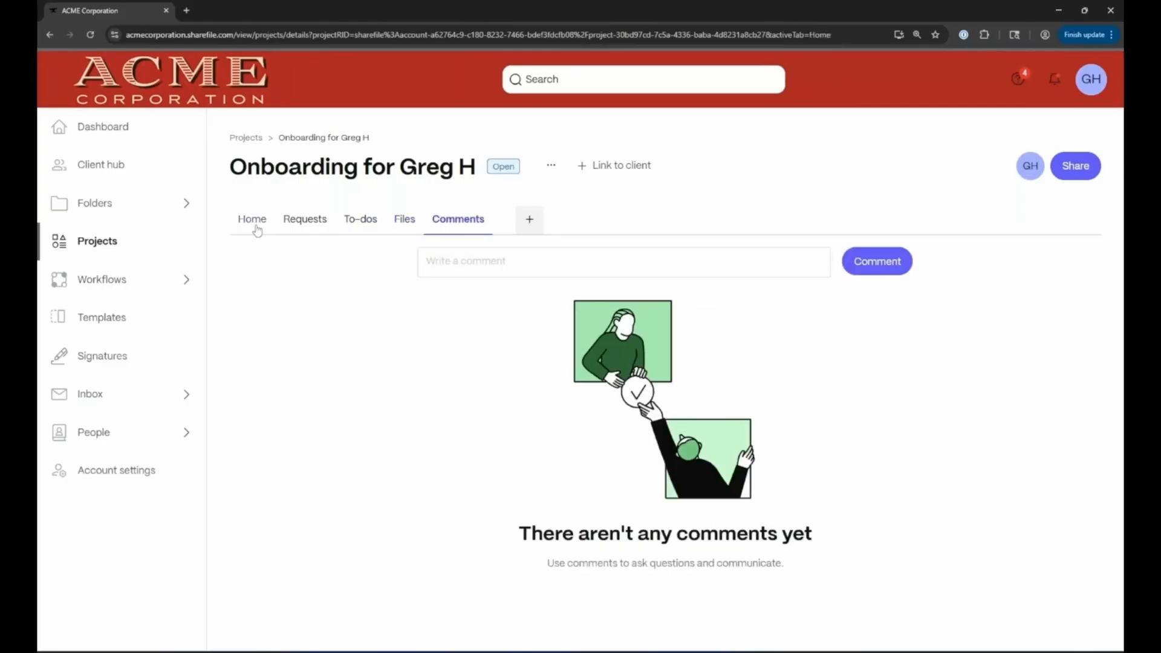
Start an AI-assisted document request in the project, named Onboarding Documents and due 01/23/2026
left_click(304, 224)
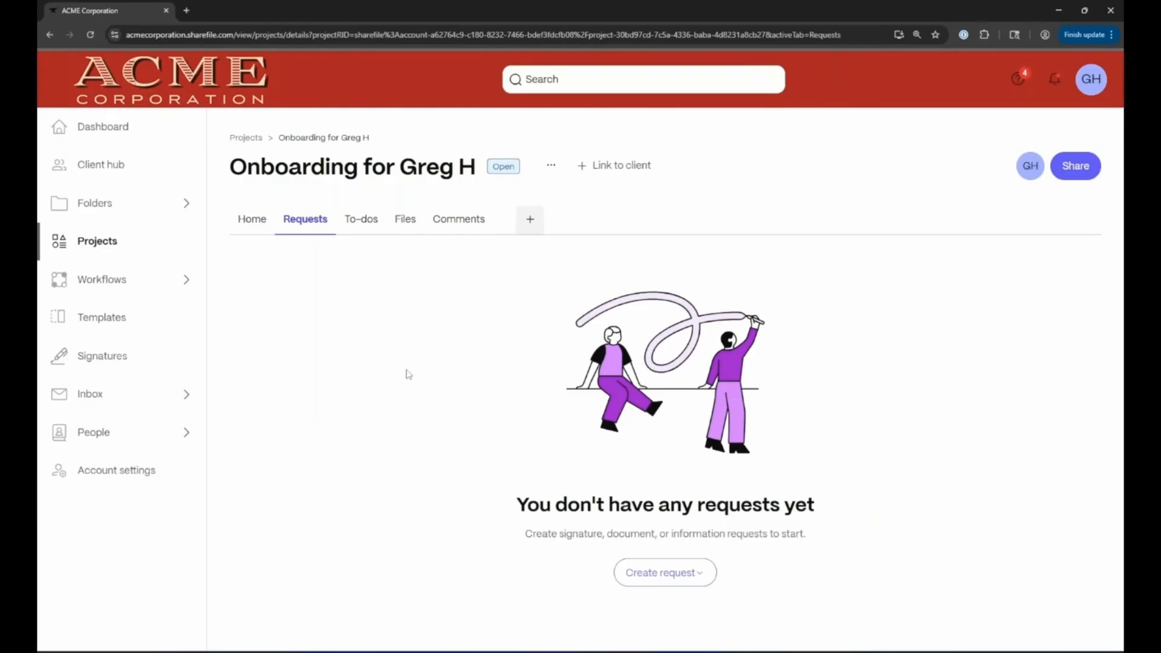
left_click(704, 573)
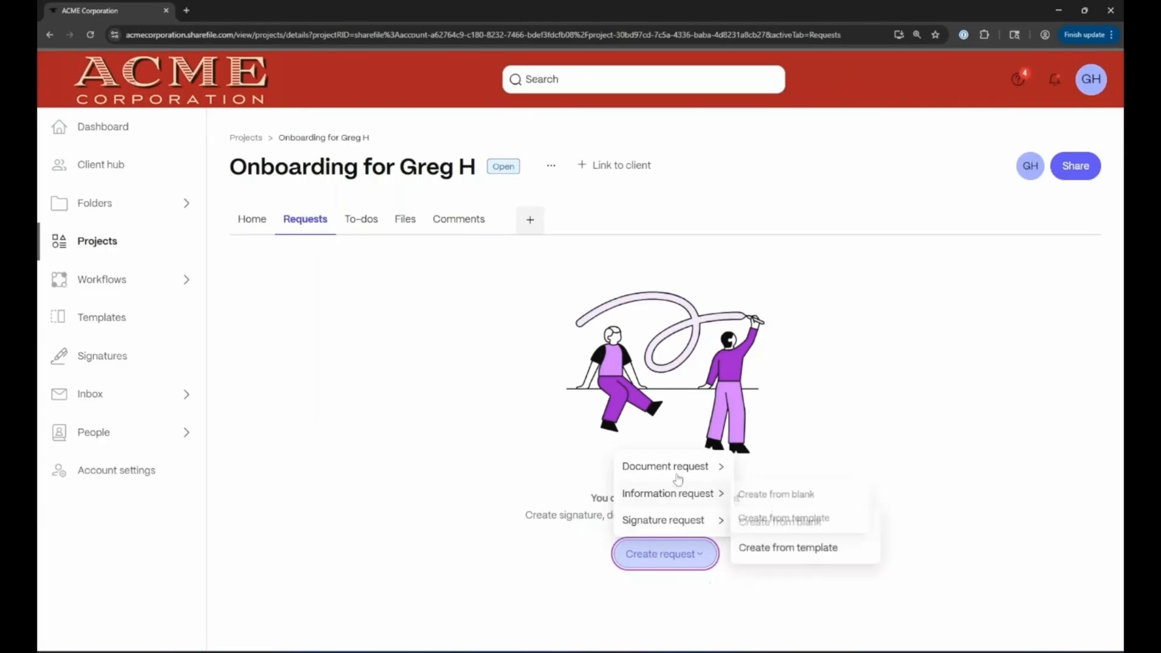
mouse_move(678, 475)
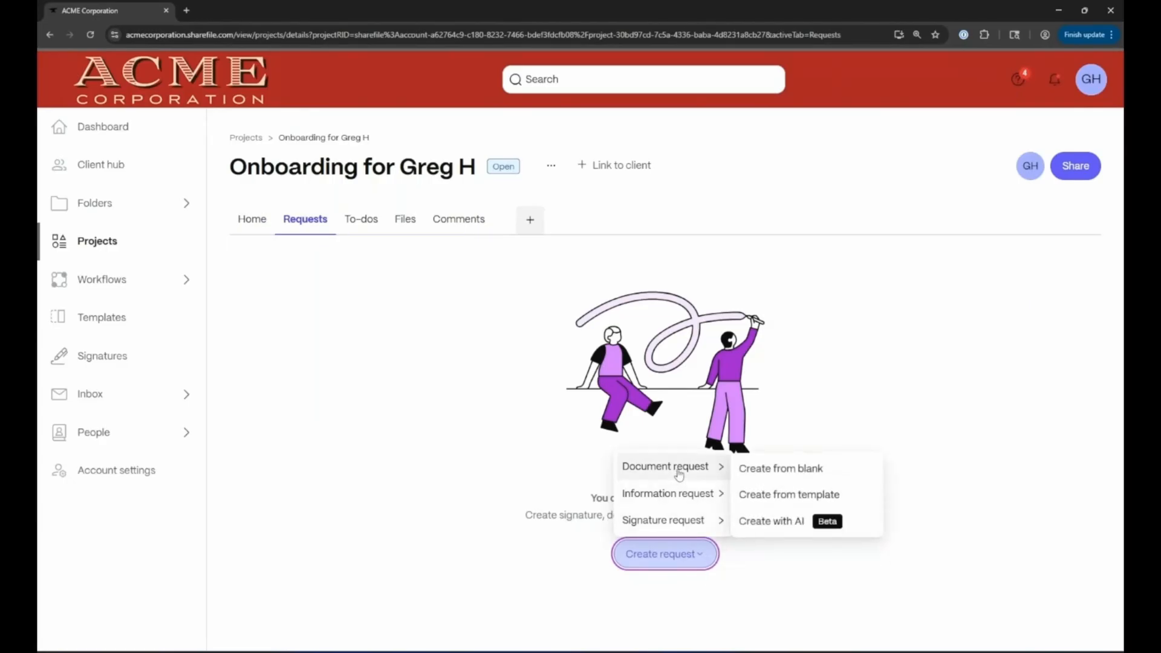
mouse_move(679, 495)
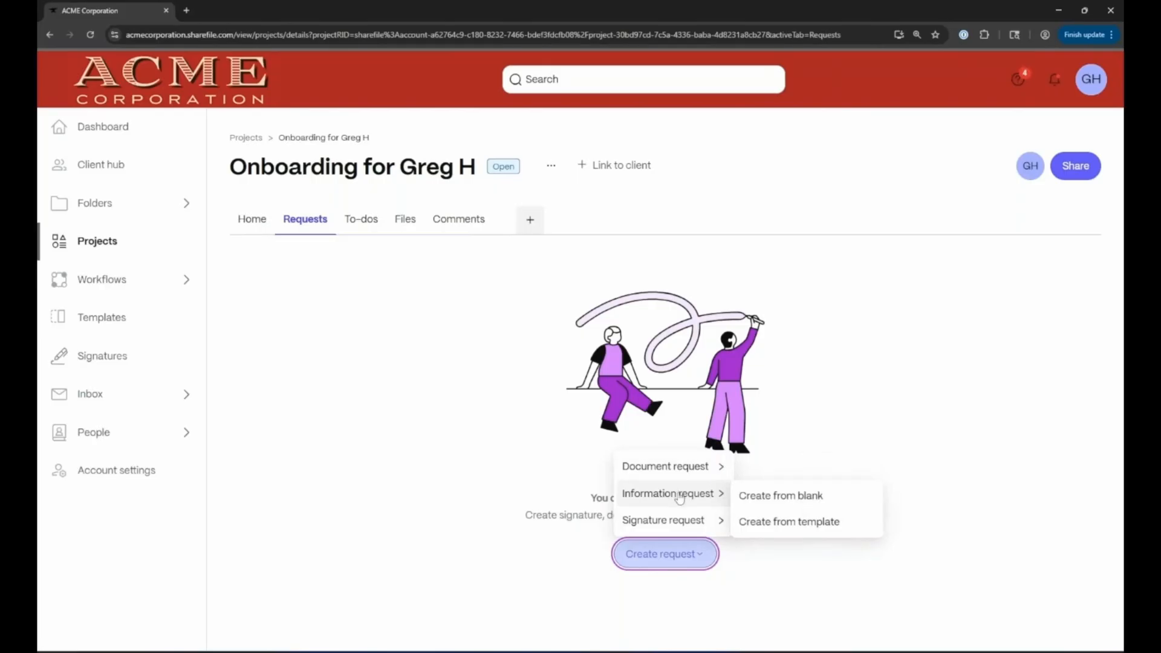
mouse_move(679, 531)
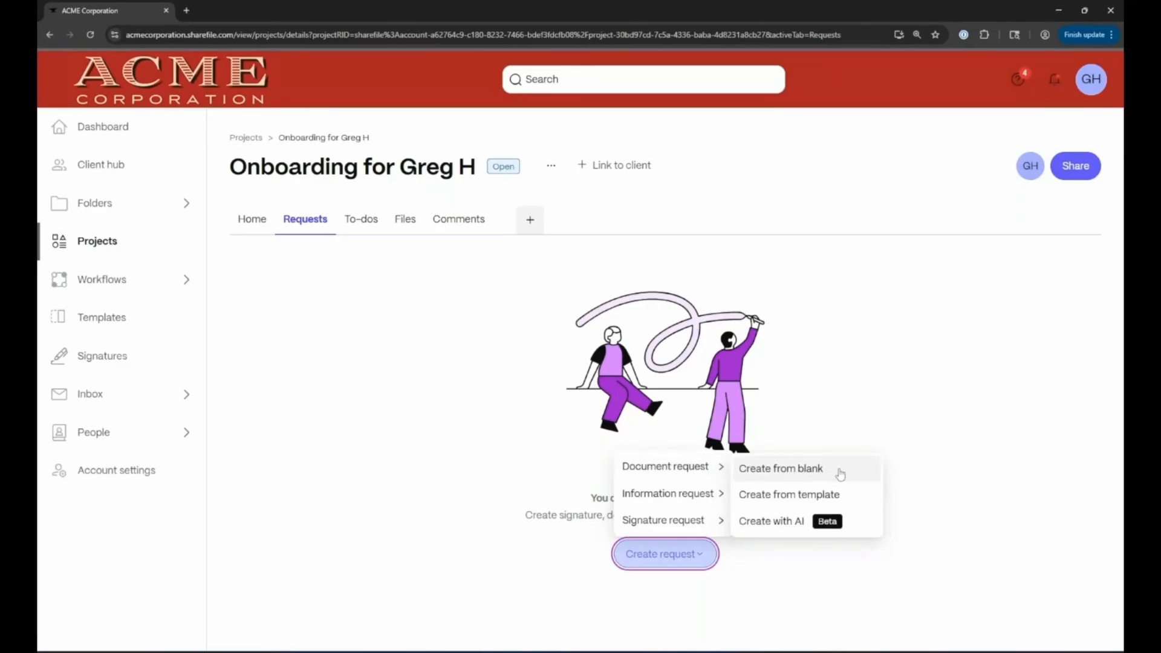
left_click(798, 530)
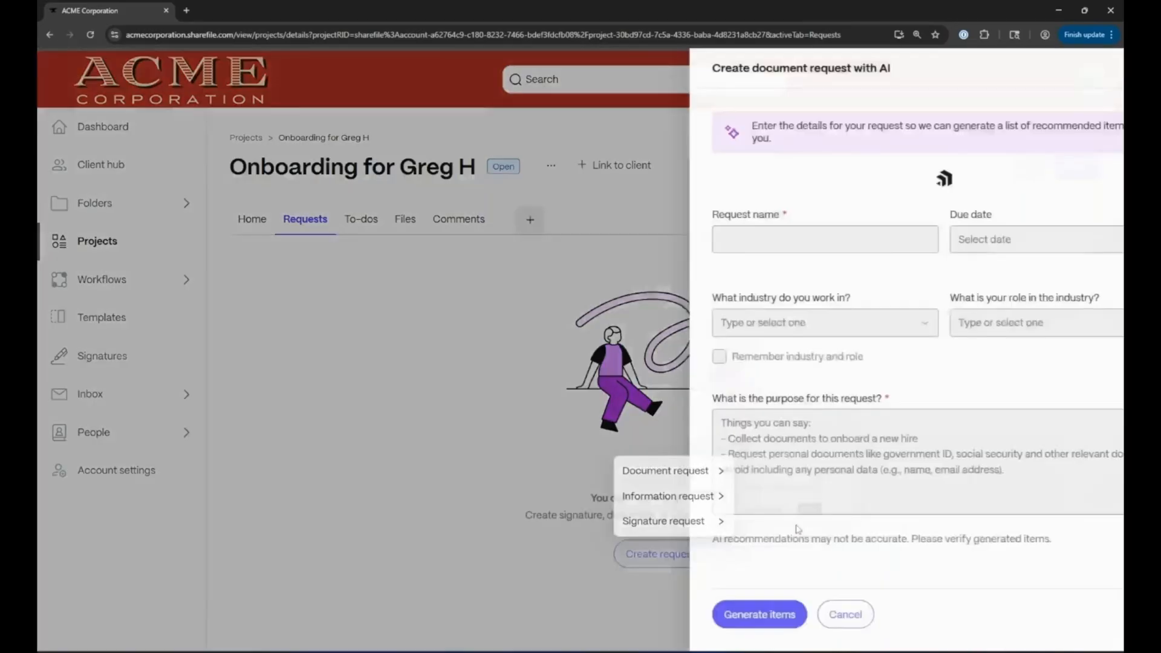
type("Onboar")
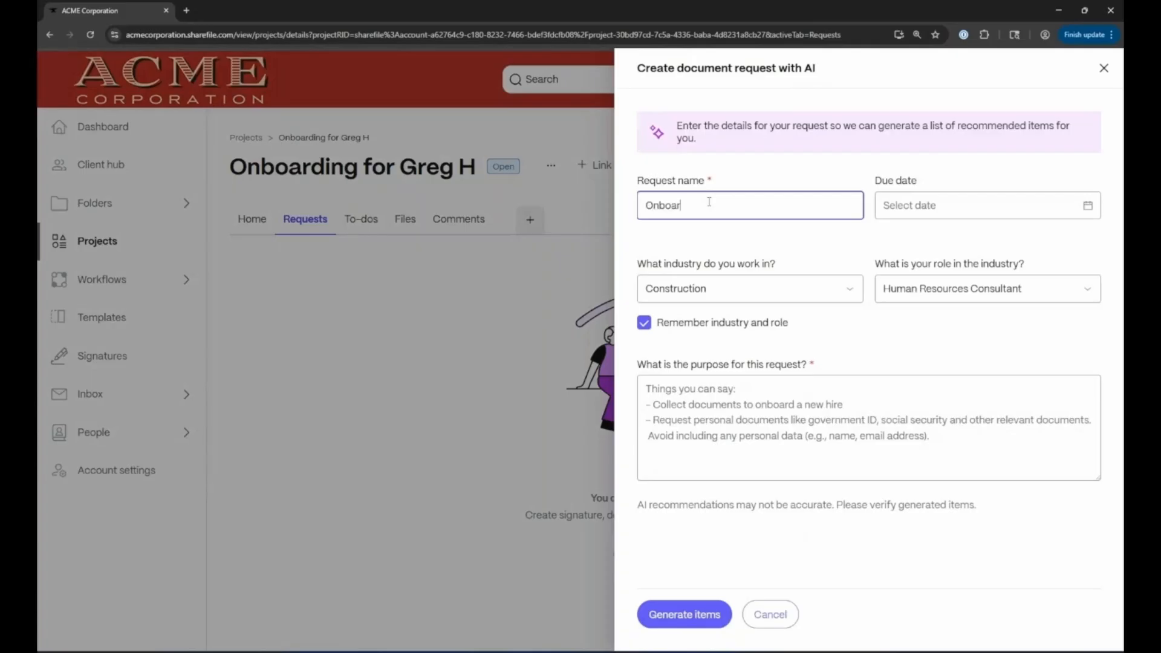
type("ding Documents")
left_click(910, 205)
left_click(1033, 394)
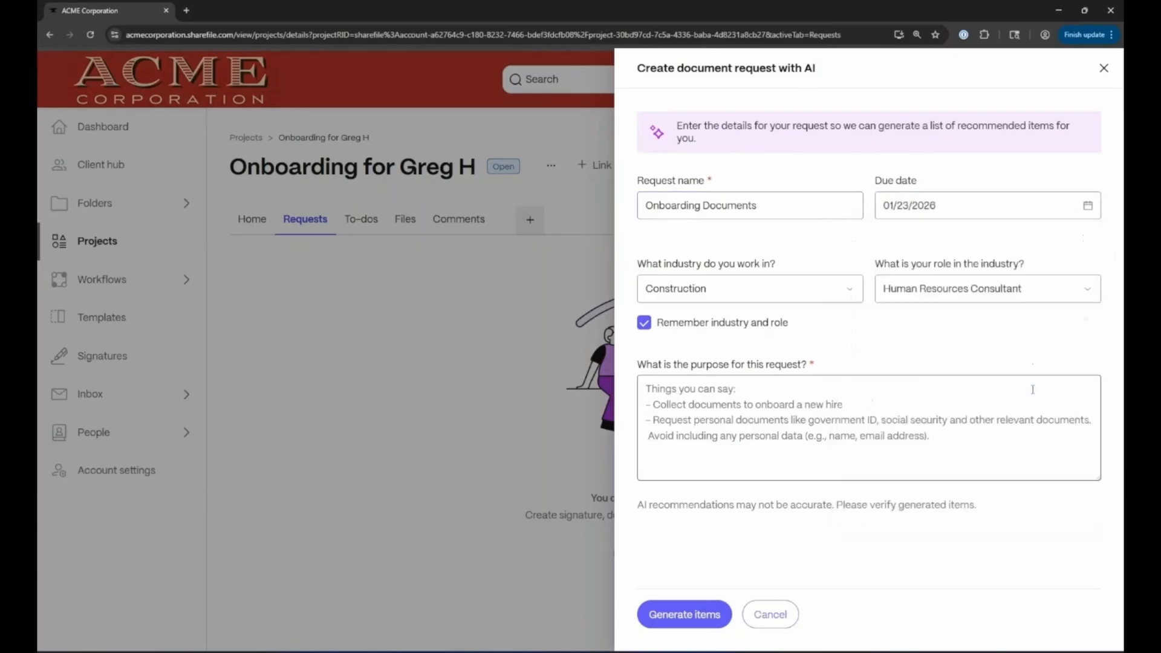
Choose Construction as the industry and Human Resources Consultant as the role for the document request
left_click(729, 289)
mouse_move(858, 329)
left_mouse_down()
mouse_move(861, 467)
mouse_move(857, 332)
left_mouse_up()
left_click(684, 430)
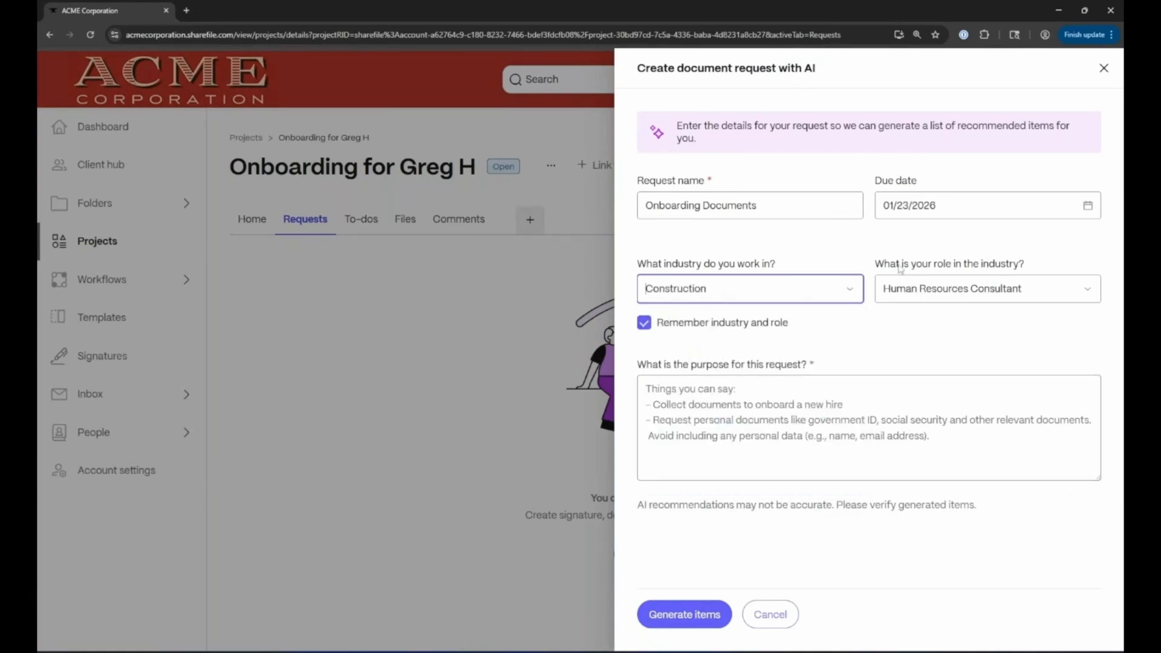
left_click(1038, 288)
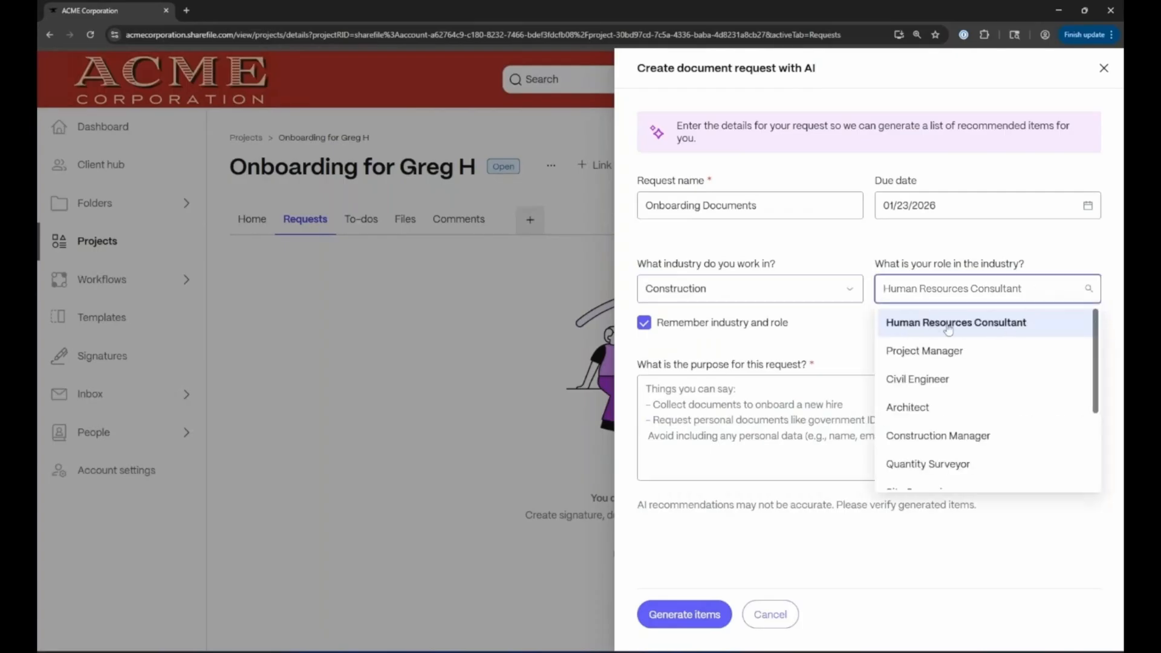
left_click(990, 325)
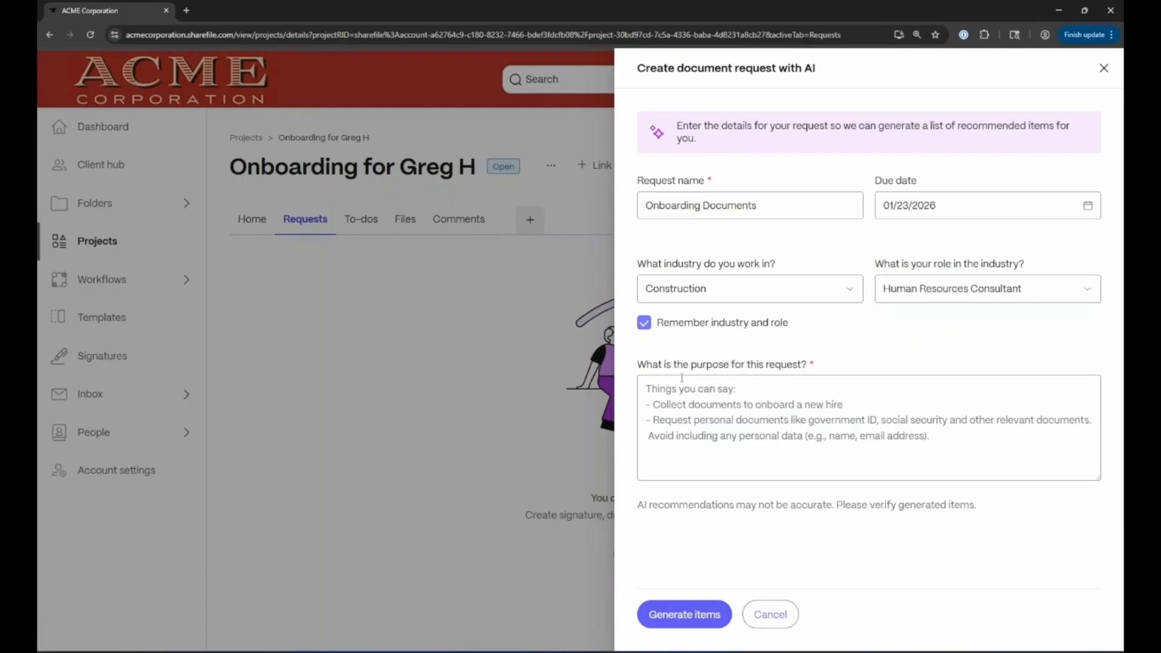
Enter the request purpose "Collect documents to onboard a new construction worker" and generate the recommended items
left_click(692, 399)
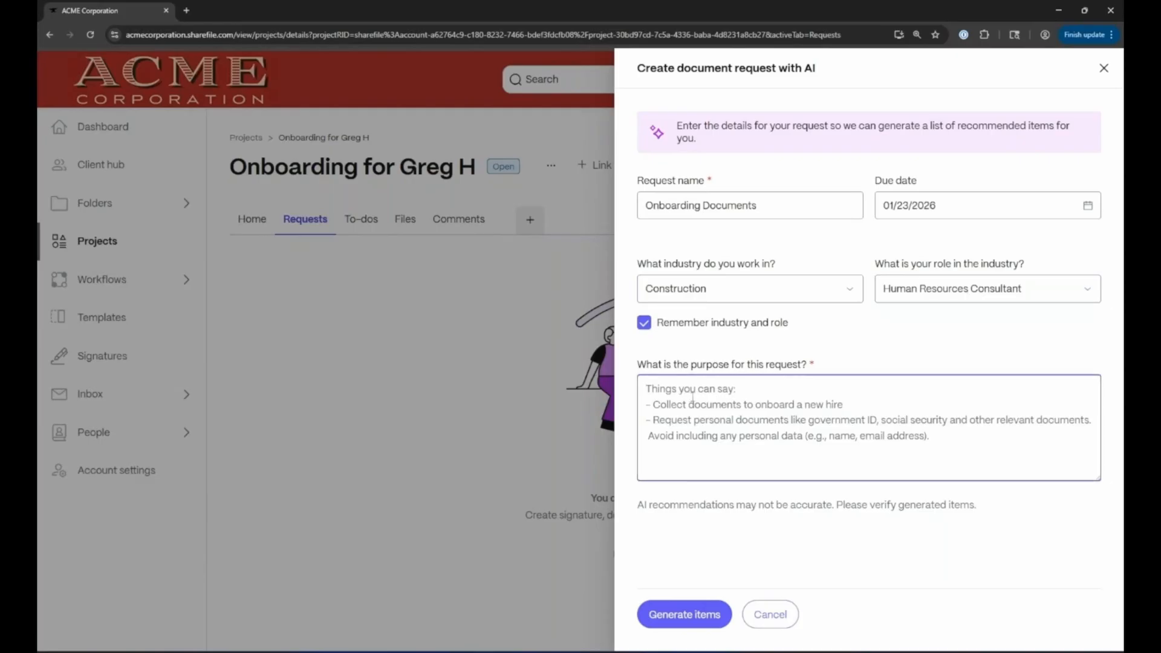
type("C")
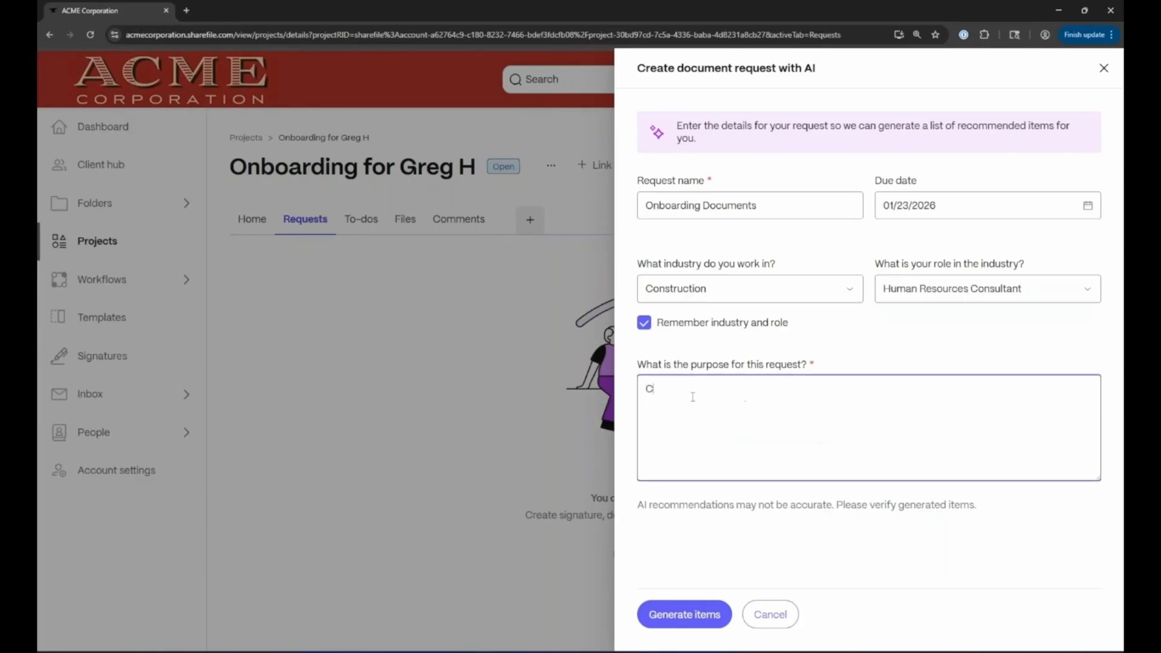
type("ollect documents to onboard a new construction worker")
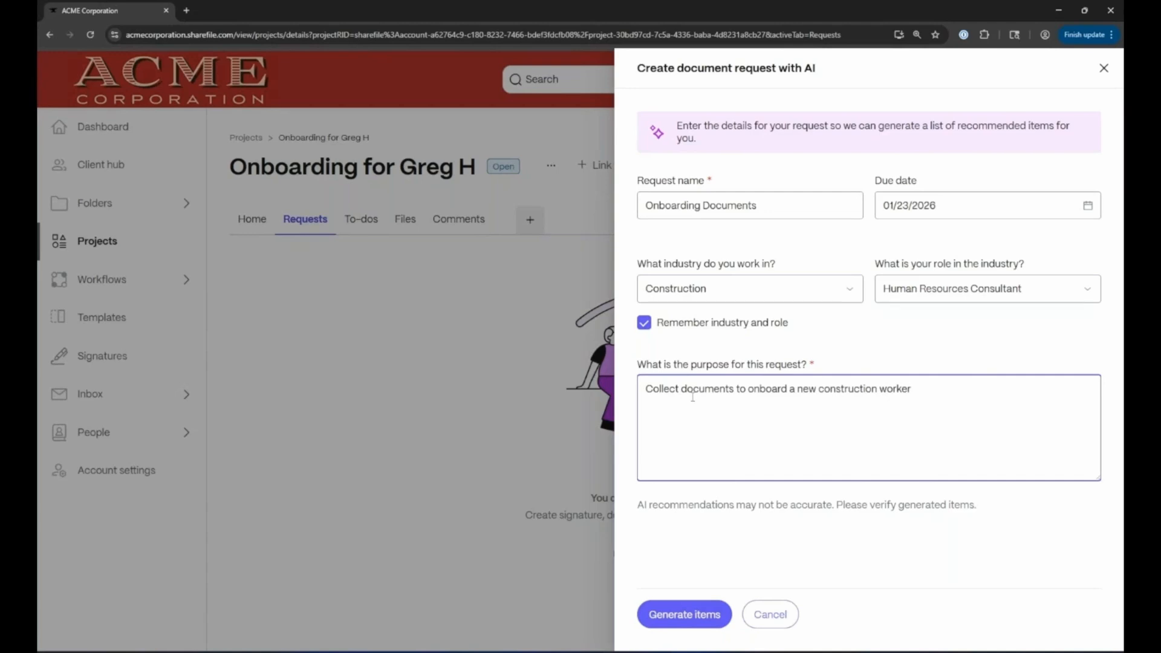
left_click(684, 614)
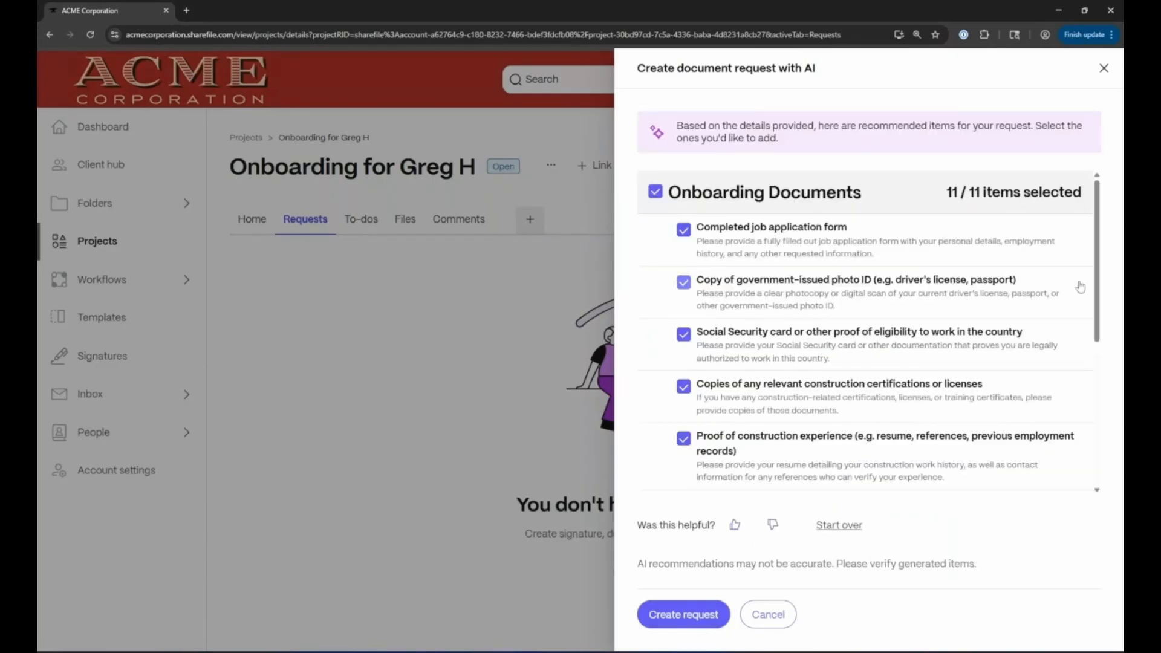
Review the full list of recommended items for the Onboarding Documents request
left_click_drag(1097, 306, 1099, 403)
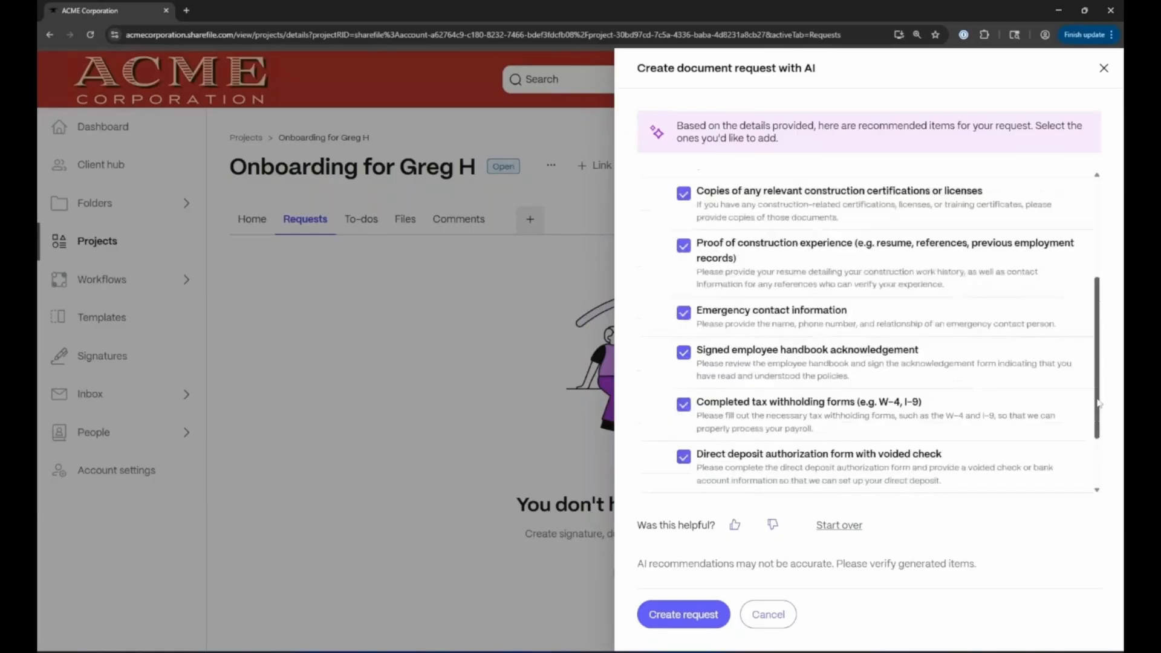
scroll(821, 235, "up", 4)
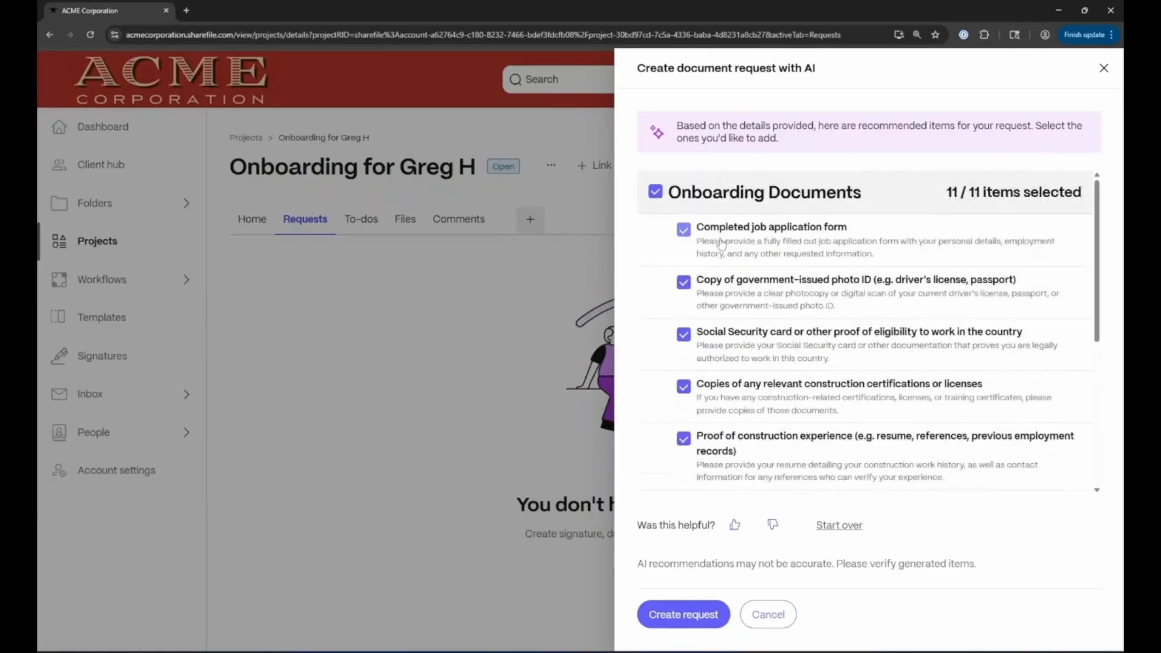
scroll(846, 339, "down", 5)
scroll(946, 404, "up", 5)
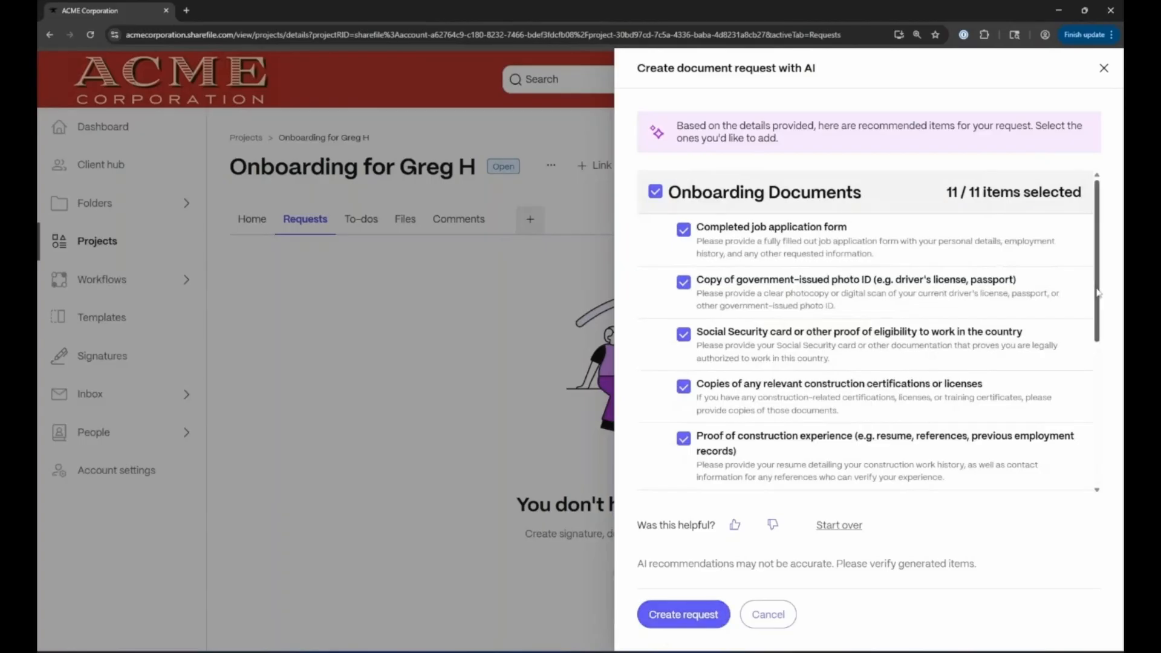
Exclude the completed job application form and government-issued photo ID from the recommended items, and create the document request
left_click(683, 232)
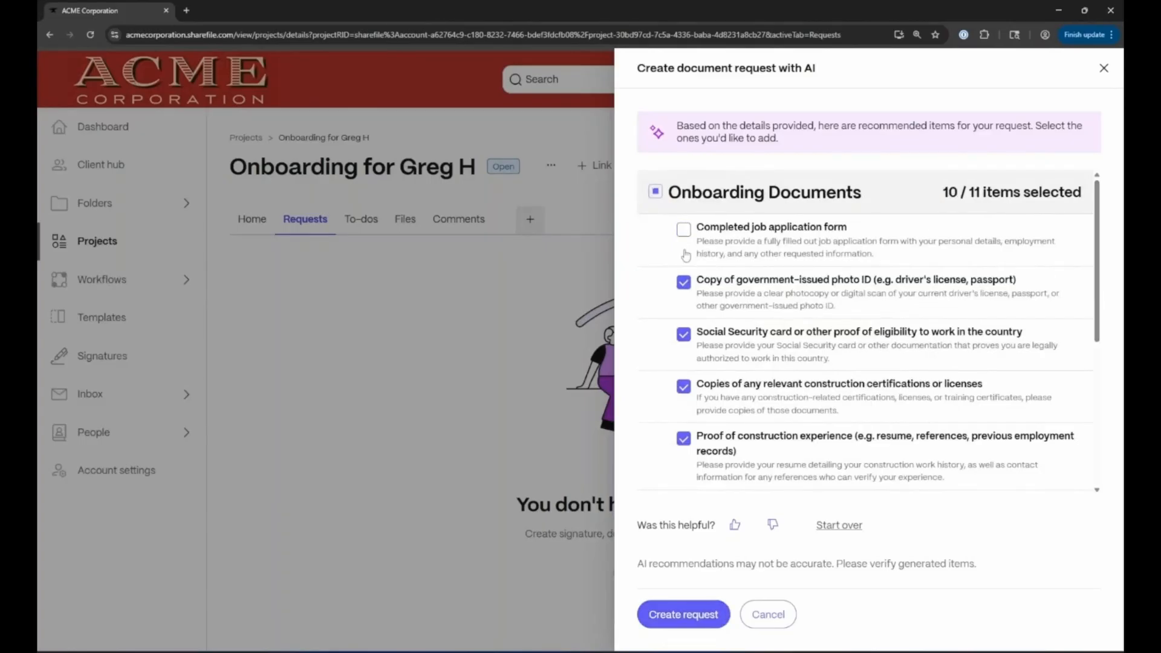
left_click(686, 284)
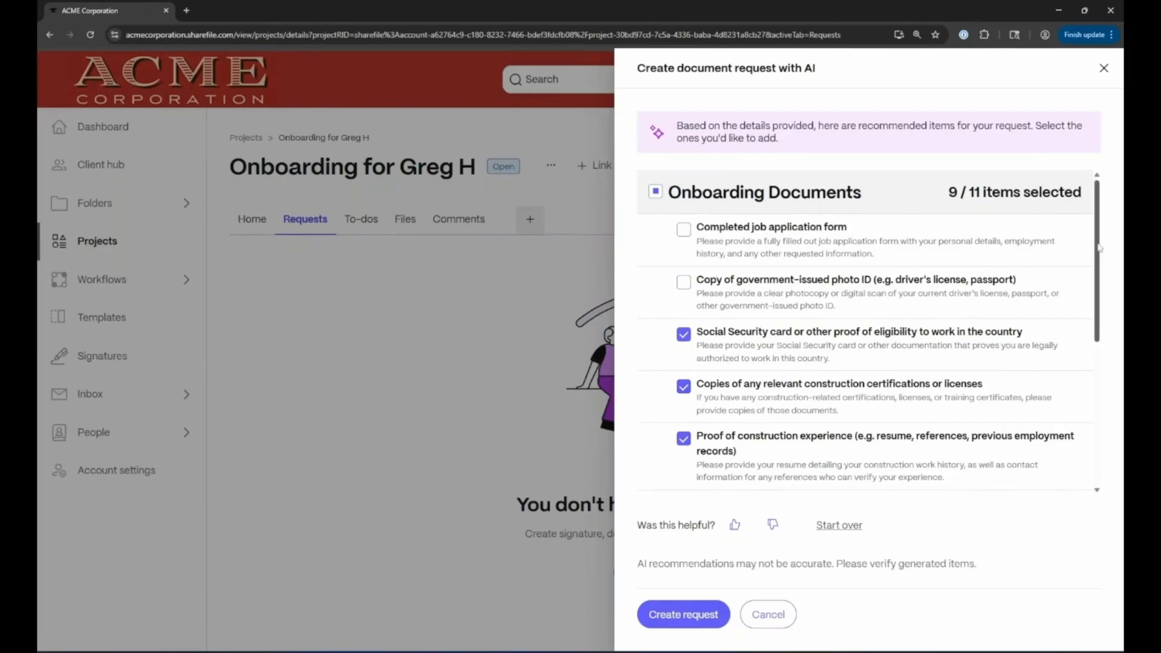
left_click_drag(1097, 249, 1087, 218)
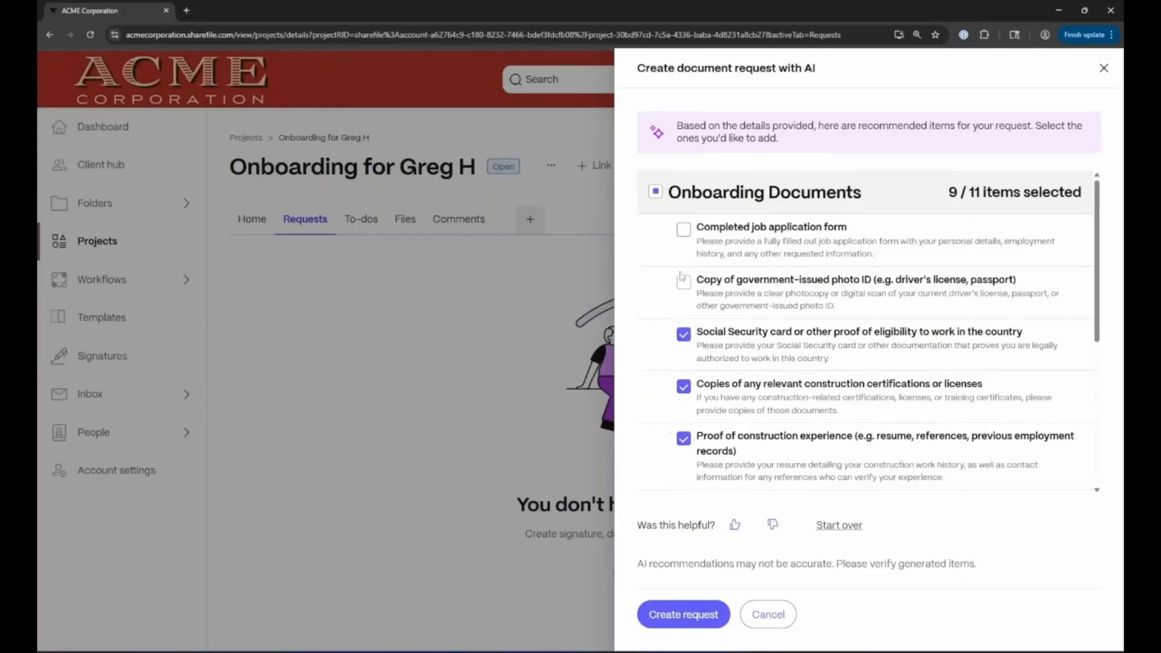
left_click(681, 615)
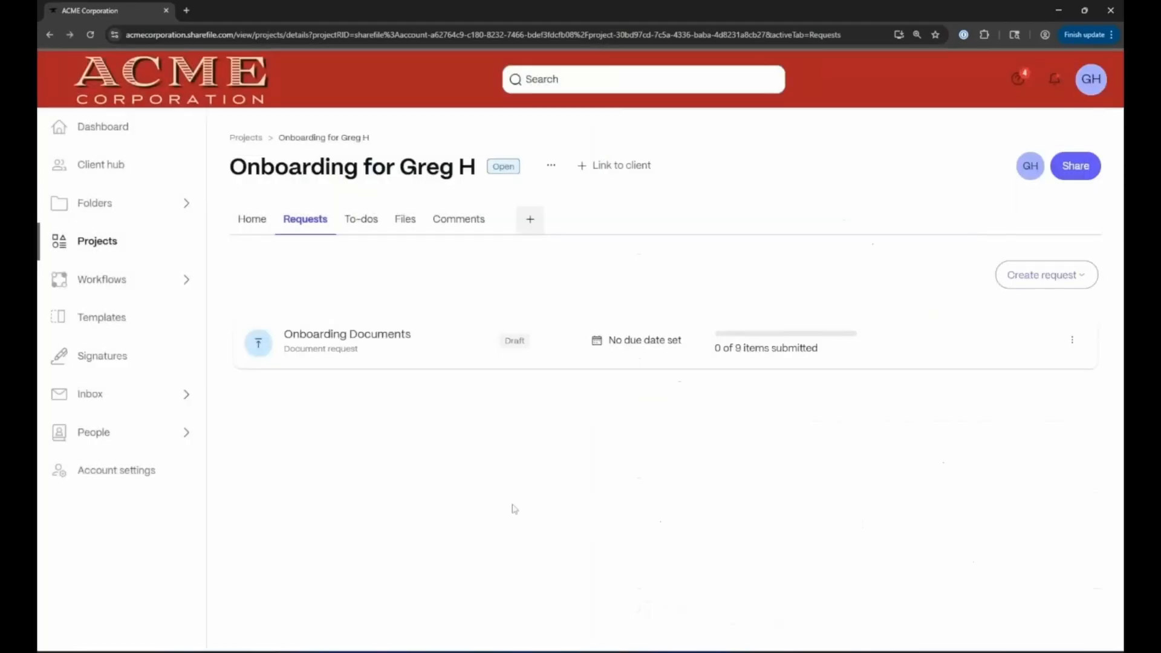
Open the Onboarding Documents request and examine its status summary and item list
left_click(431, 344)
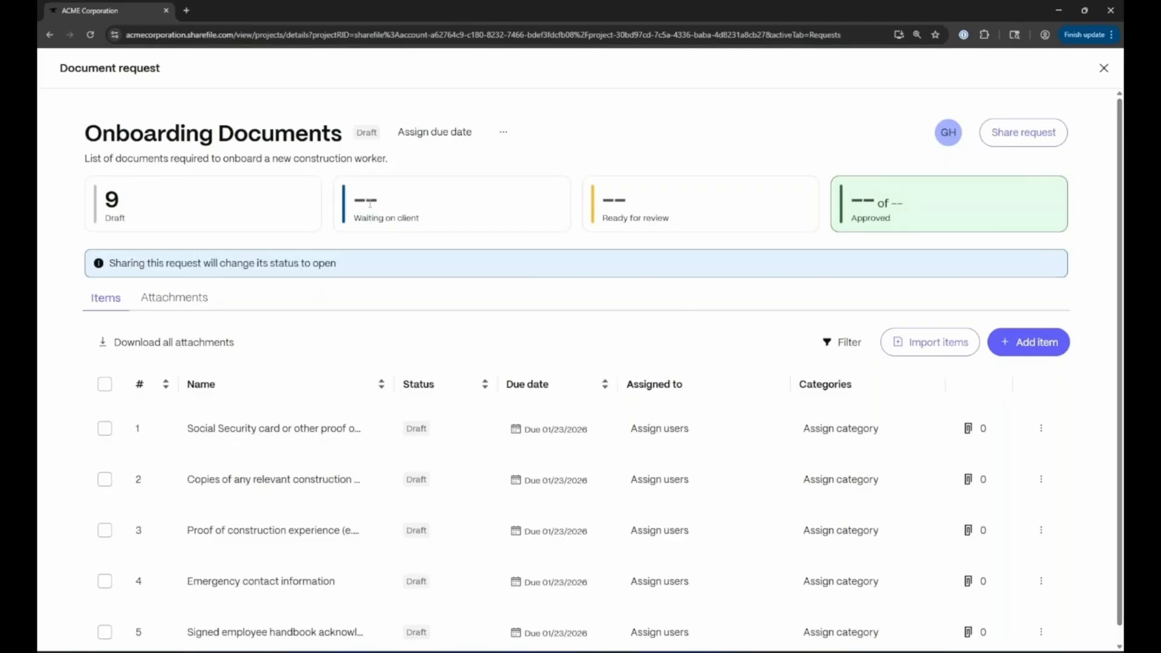
double_click(612, 200)
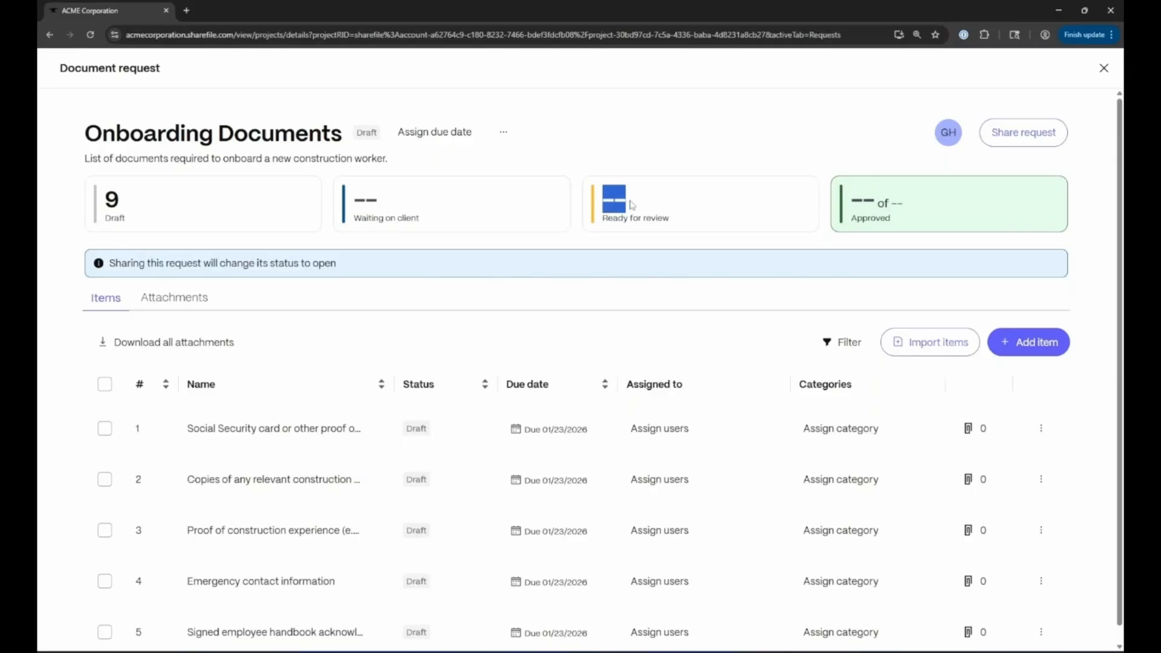
left_click(627, 205)
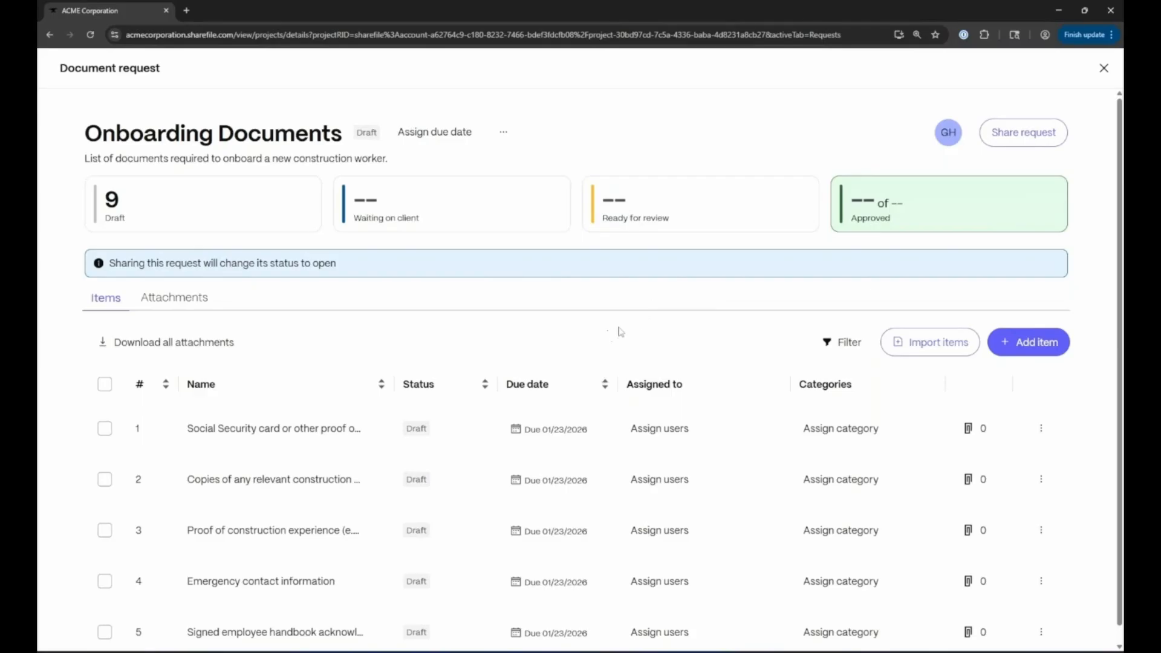
scroll(653, 336, "down", 2)
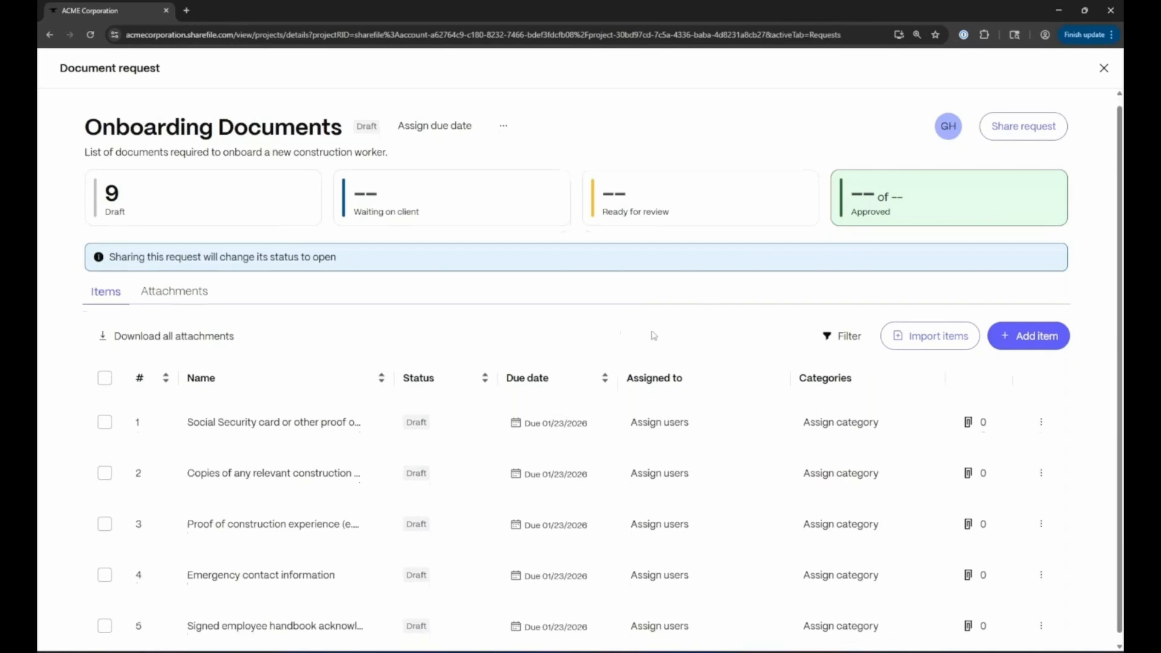
Examine the details of the Social Security card and construction certifications items, including the available categories
left_click(297, 416)
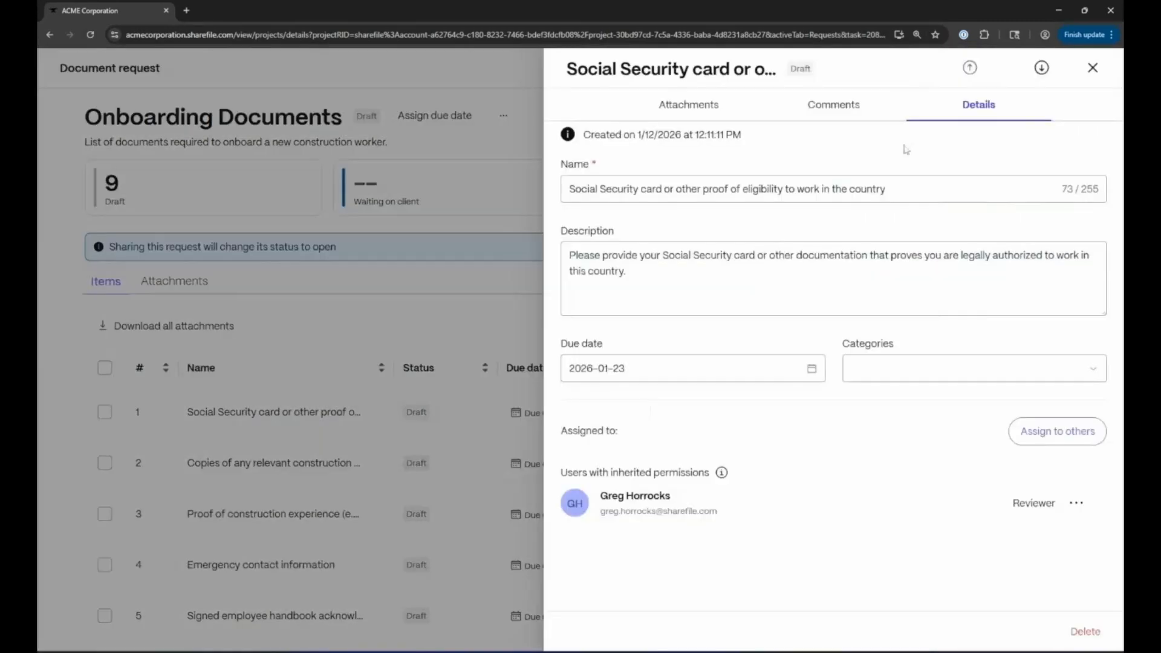
left_click(1040, 68)
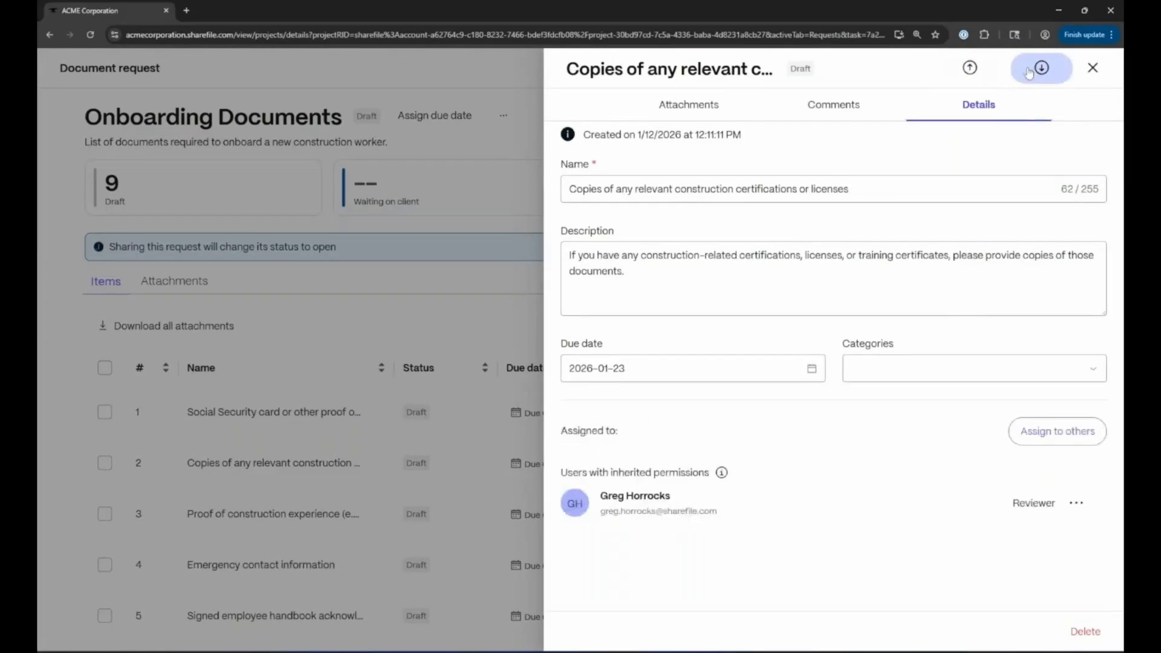
left_click(970, 68)
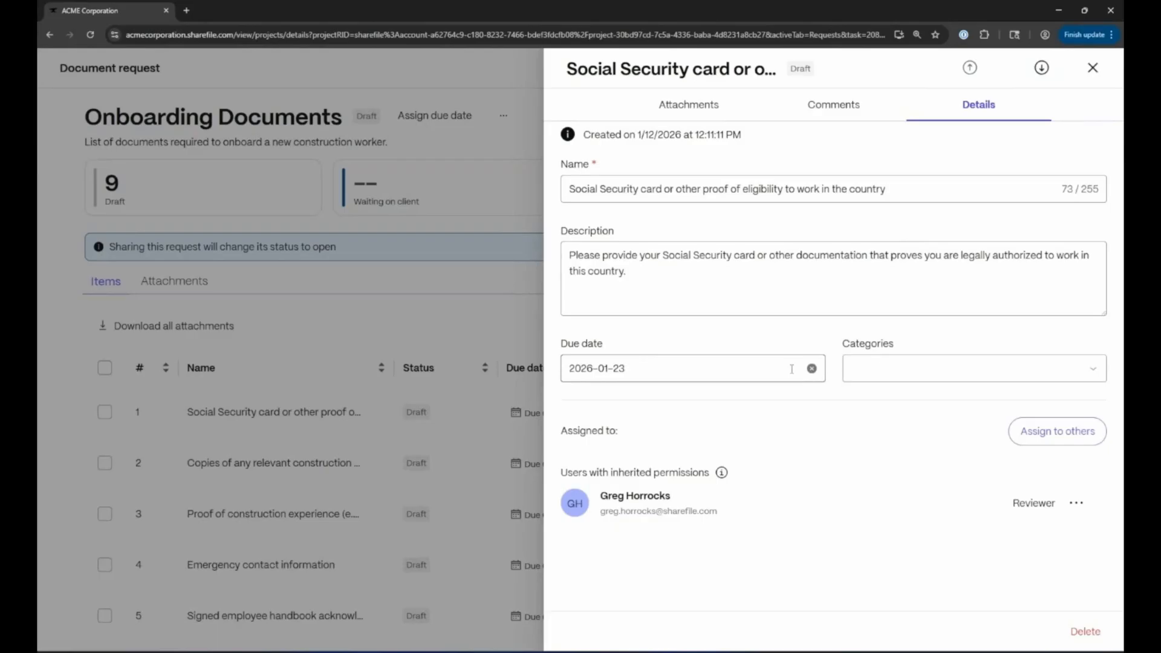
left_click(886, 365)
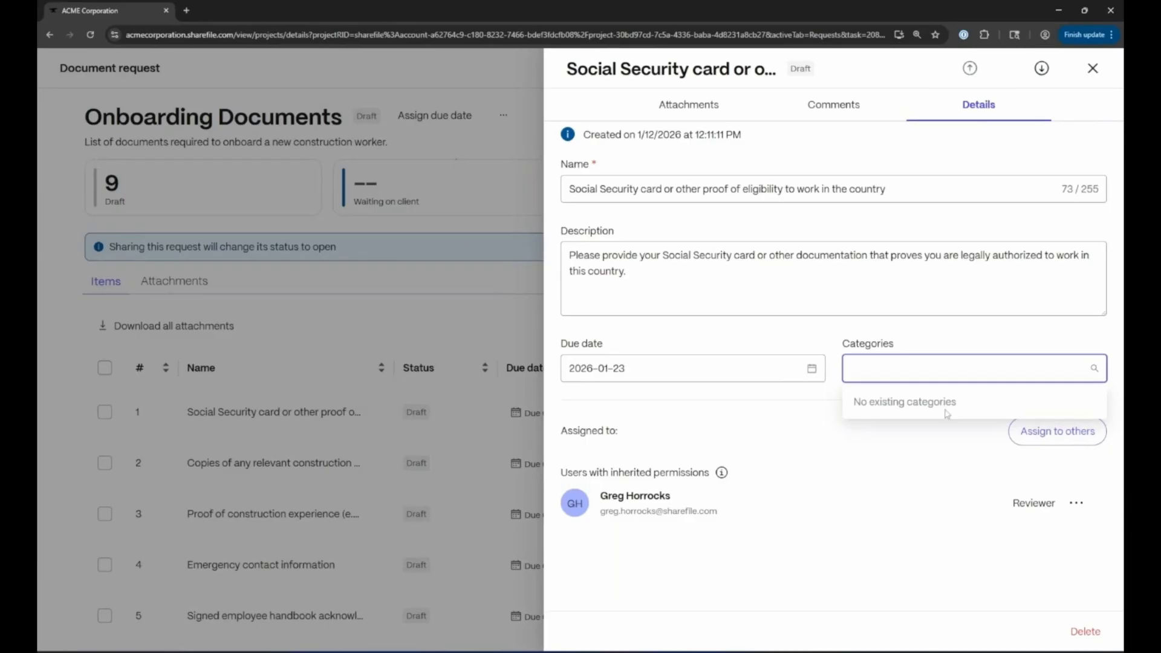
left_click(523, 151)
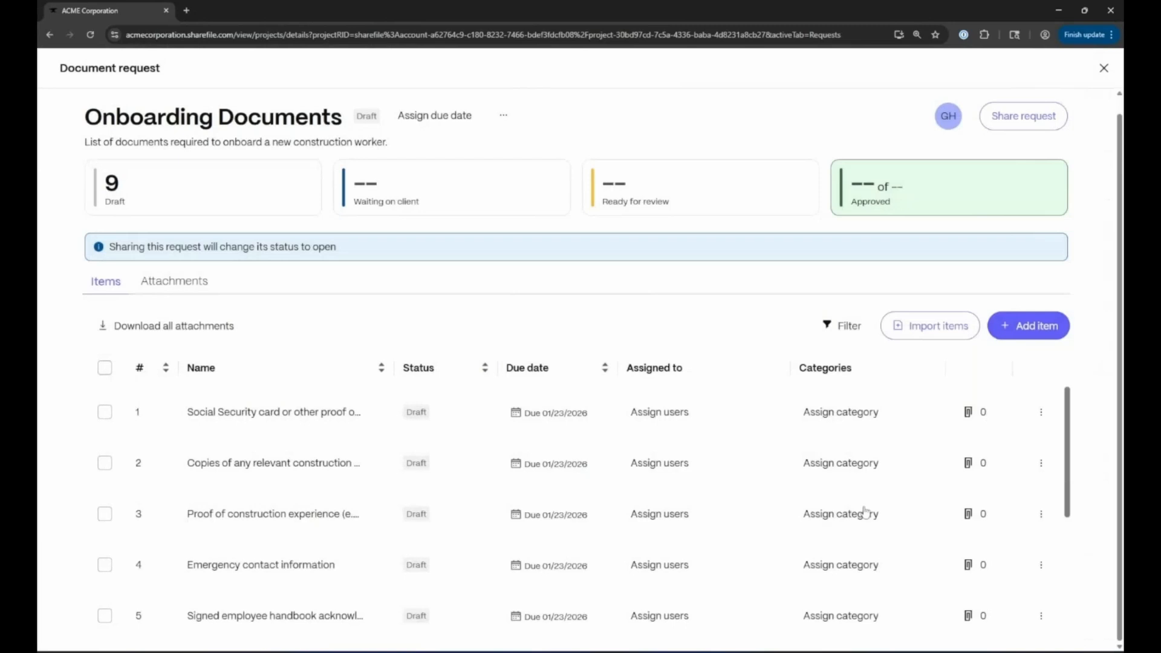
Add an item named OSHA Certificate to the request with a due date of 2026-01-23
left_click(1036, 329)
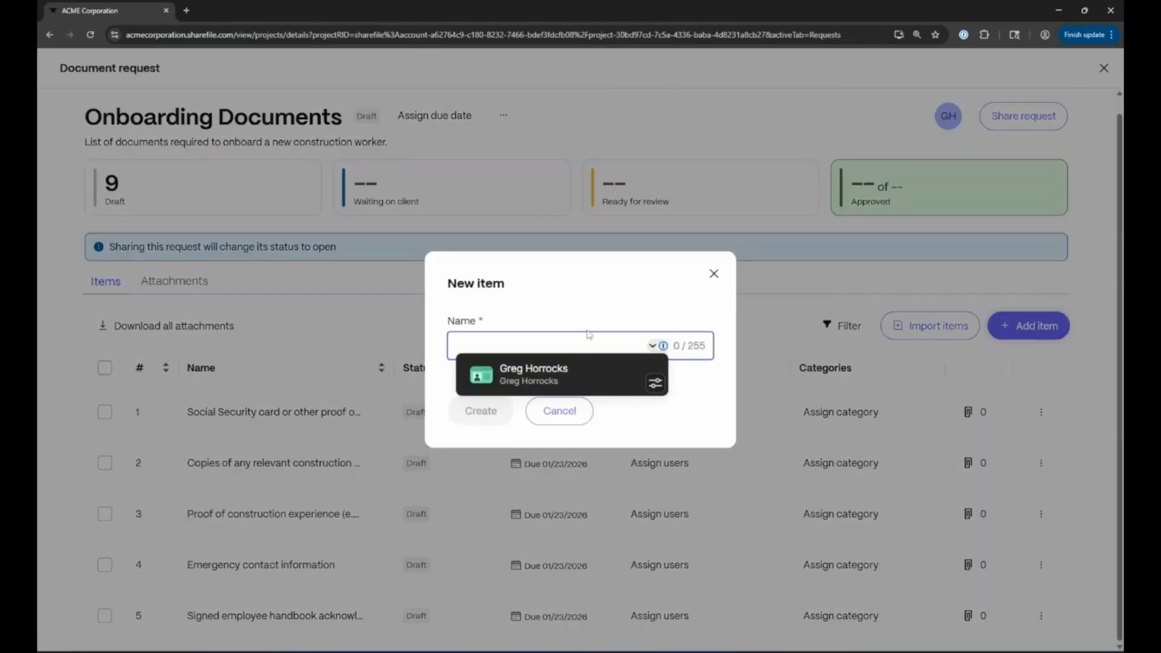
type("OSHA Cert")
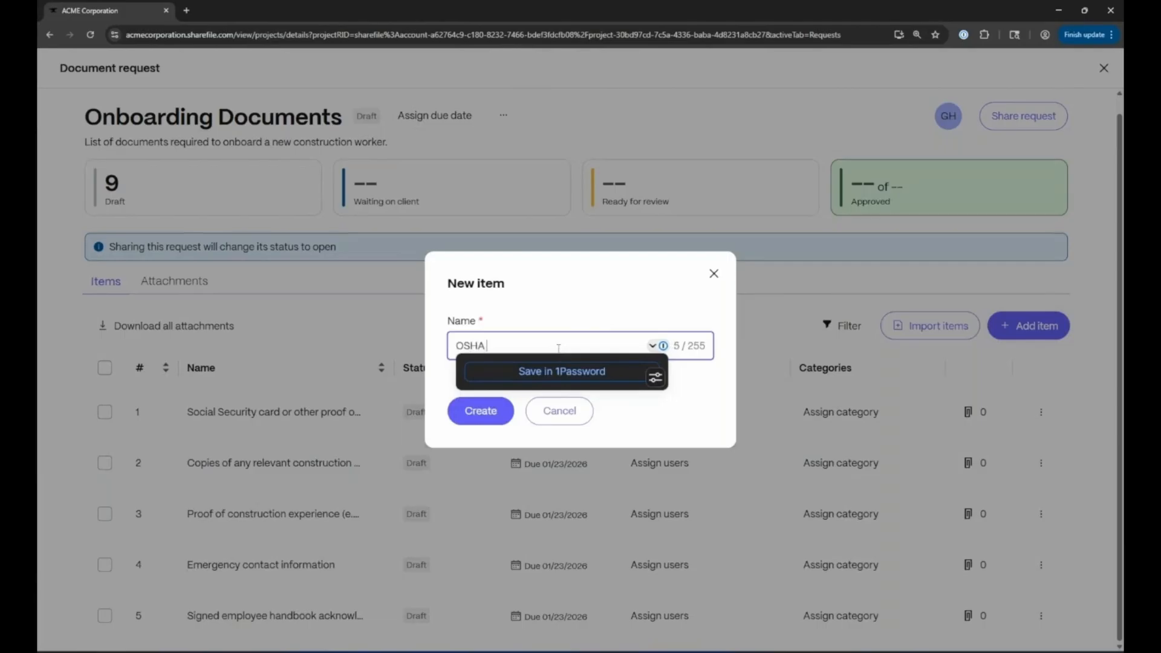
type("ificate")
left_click(480, 413)
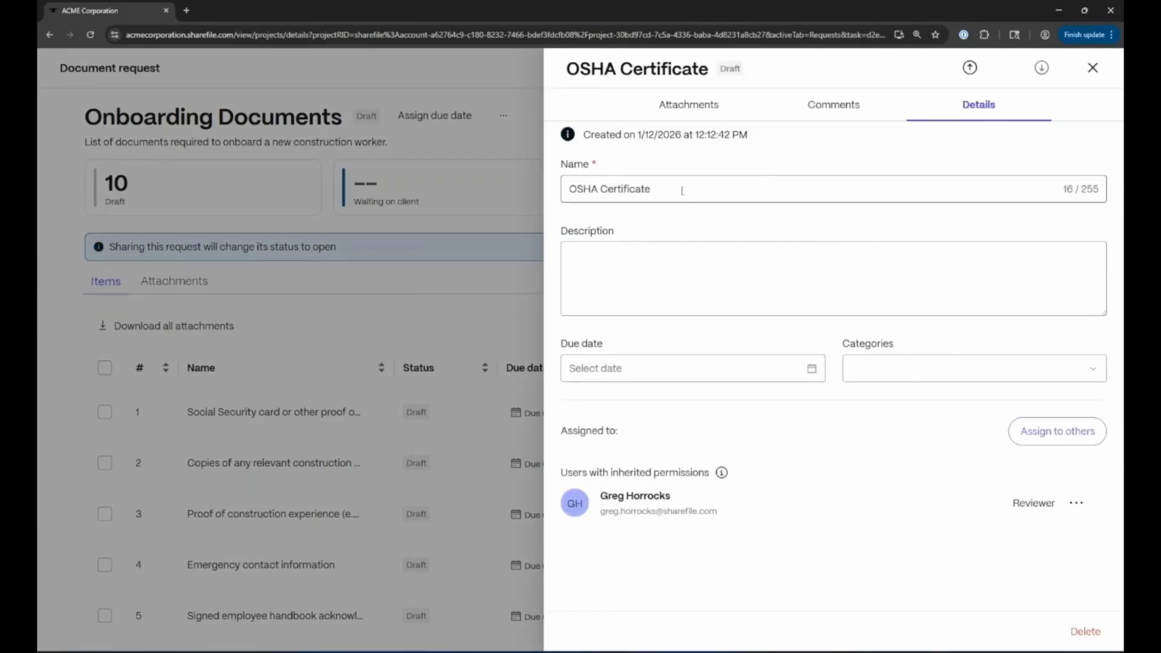
left_click(613, 369)
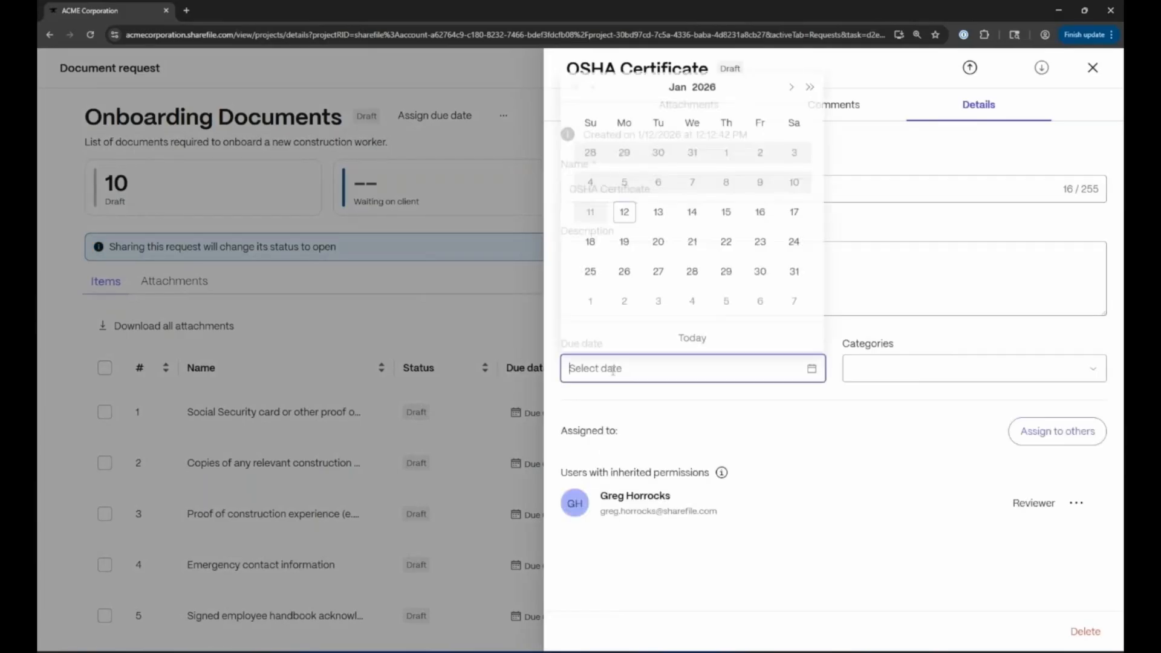
left_click(760, 241)
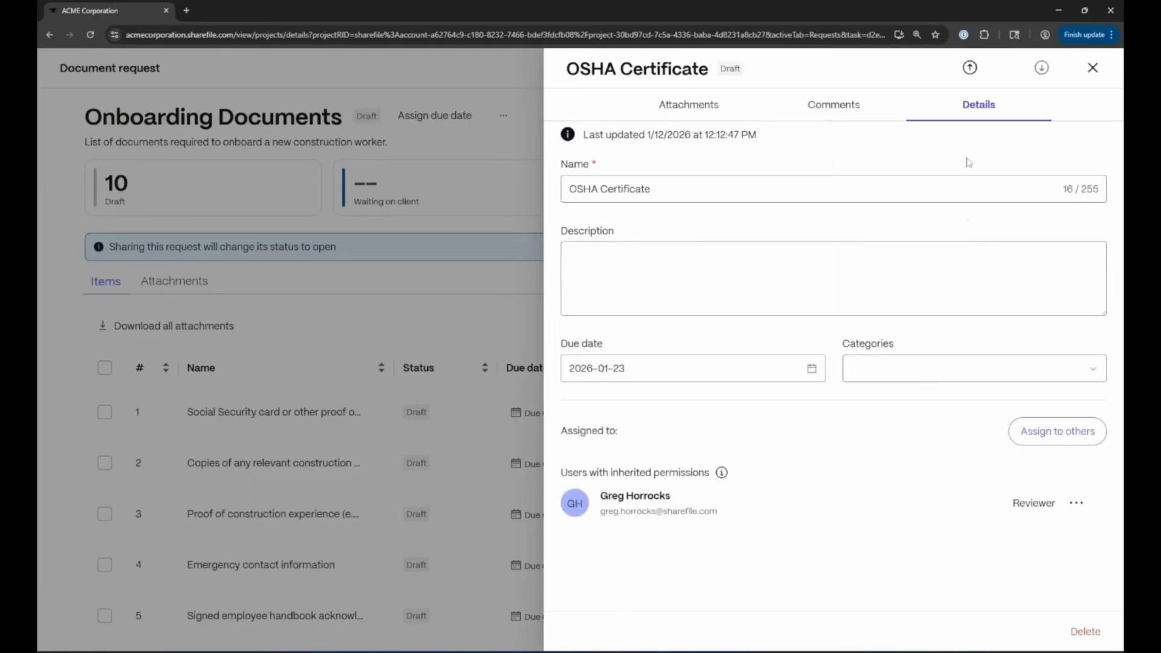
left_click(1092, 69)
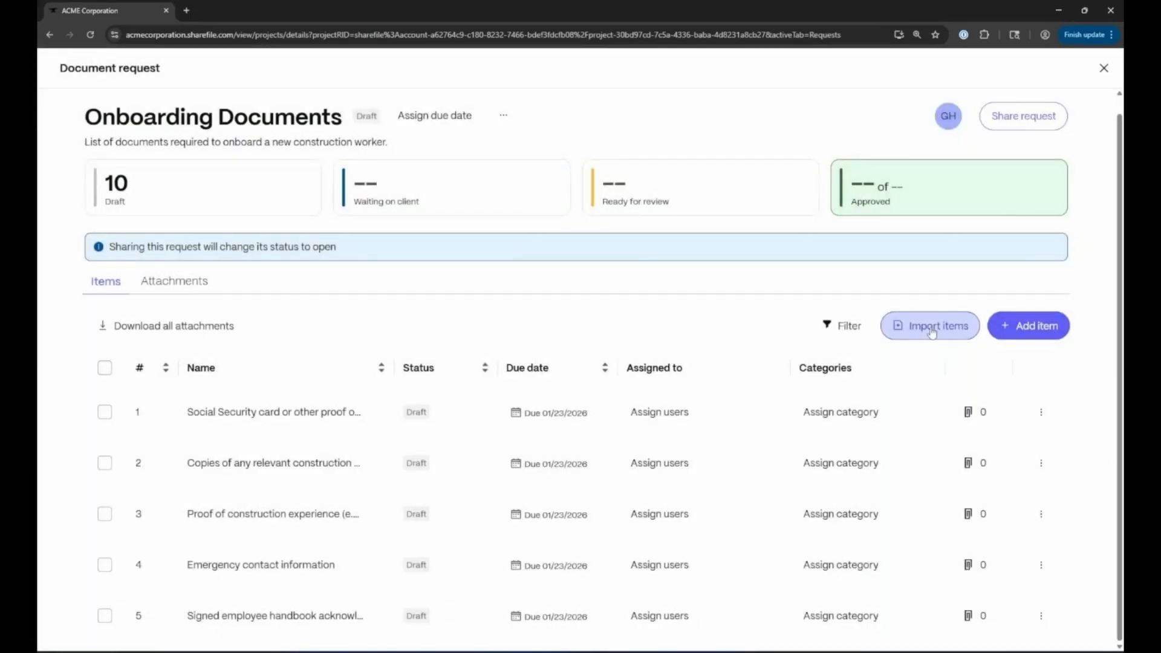
Look at the instructions for importing items from Excel and the bulk actions offered for all selected items
left_click(930, 330)
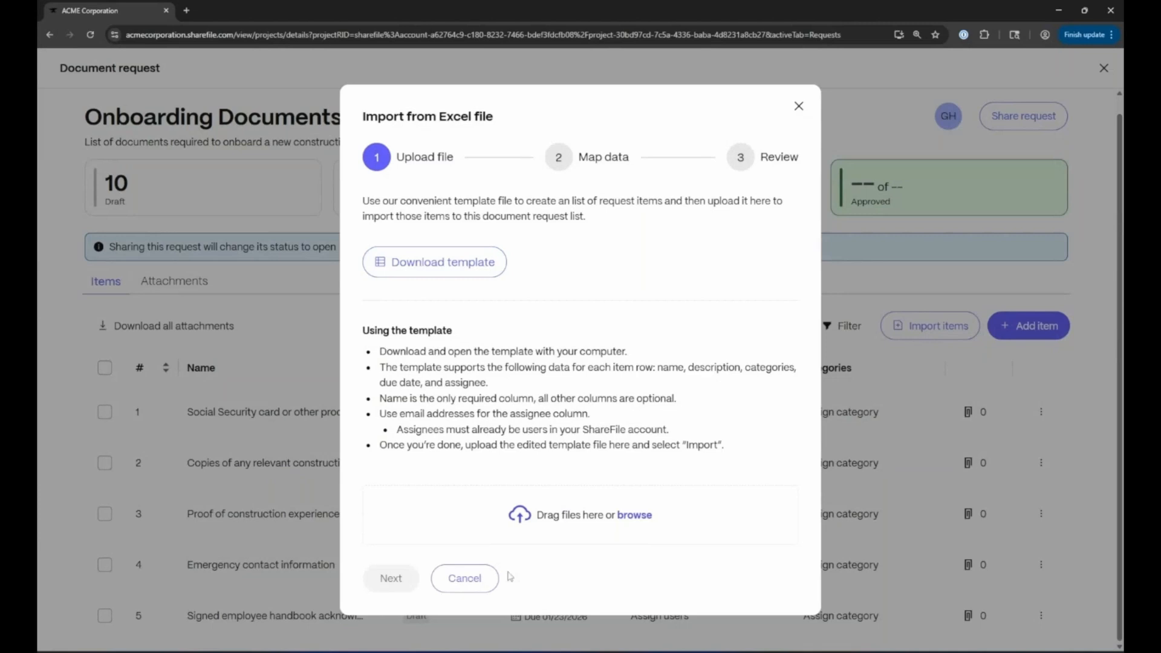
left_click(798, 109)
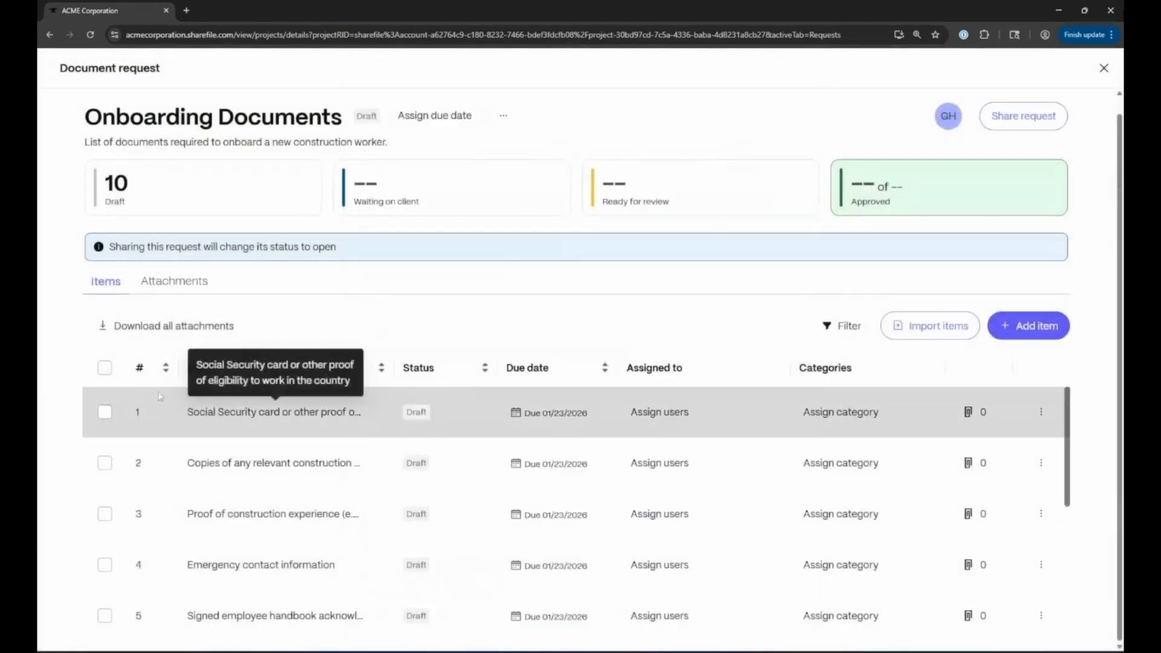
left_click(105, 368)
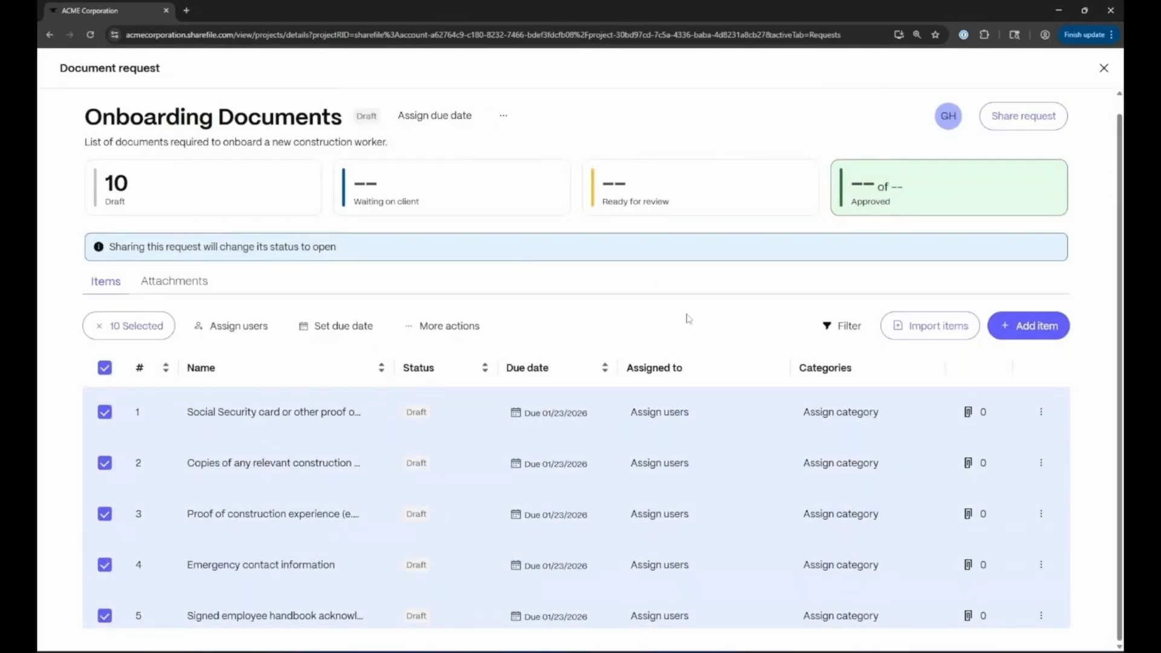
left_click(105, 368)
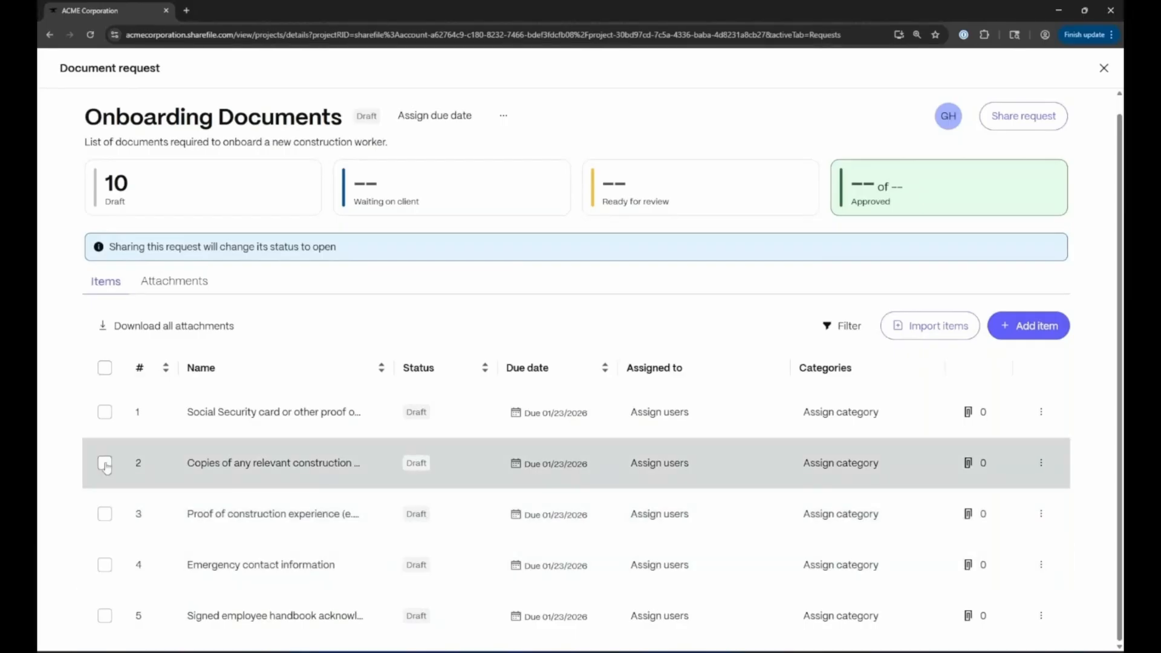
Select all items in the request and choose the client contact as the person to assign them to
left_click(105, 370)
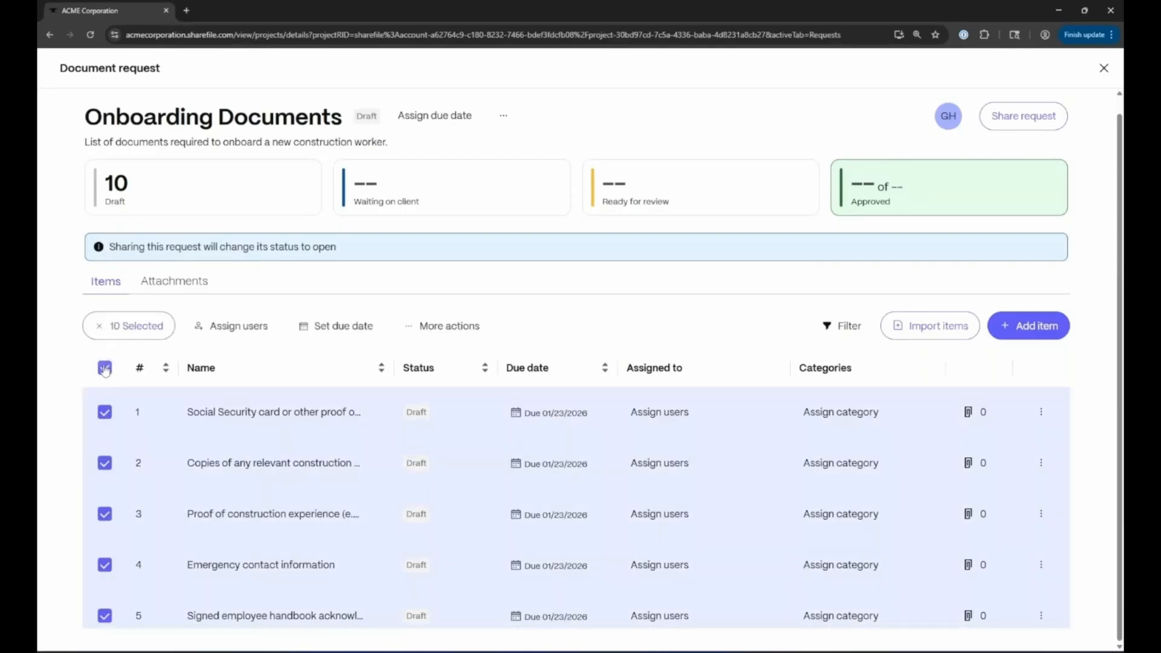
left_click(220, 329)
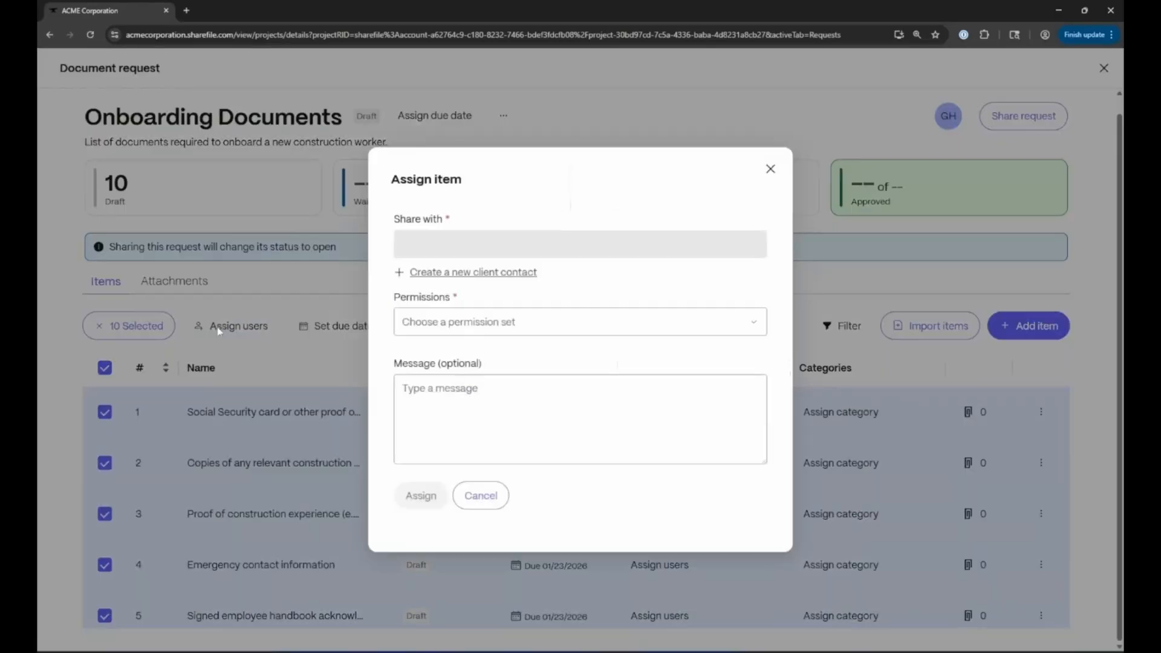
left_click(483, 245)
type("greg")
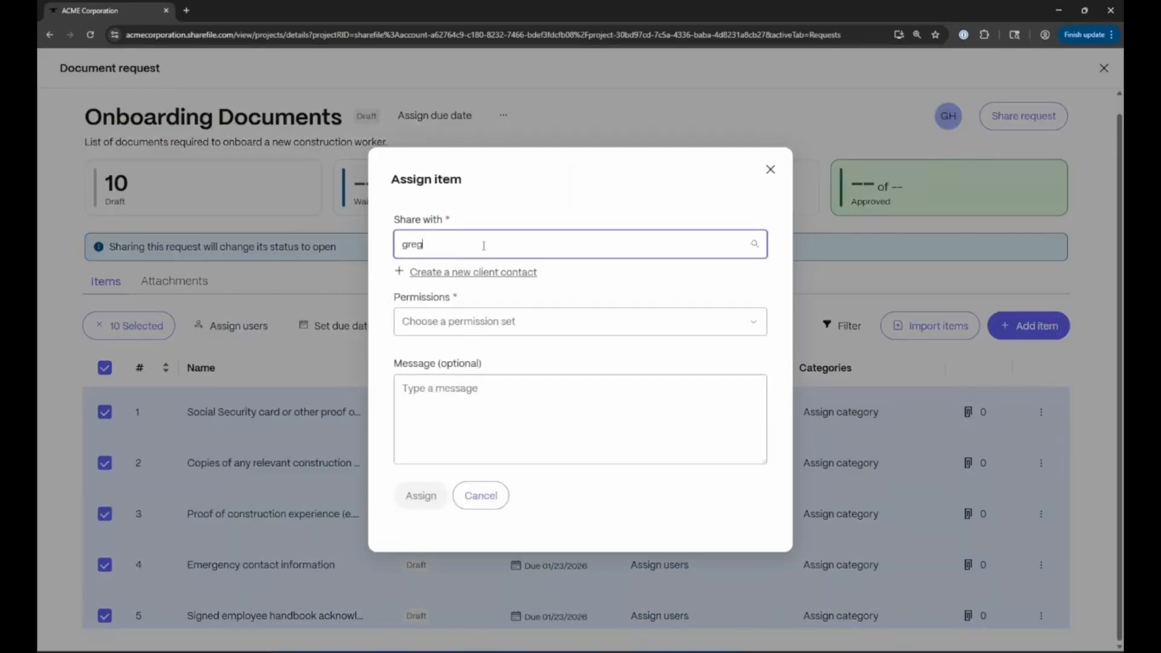
left_click(445, 281)
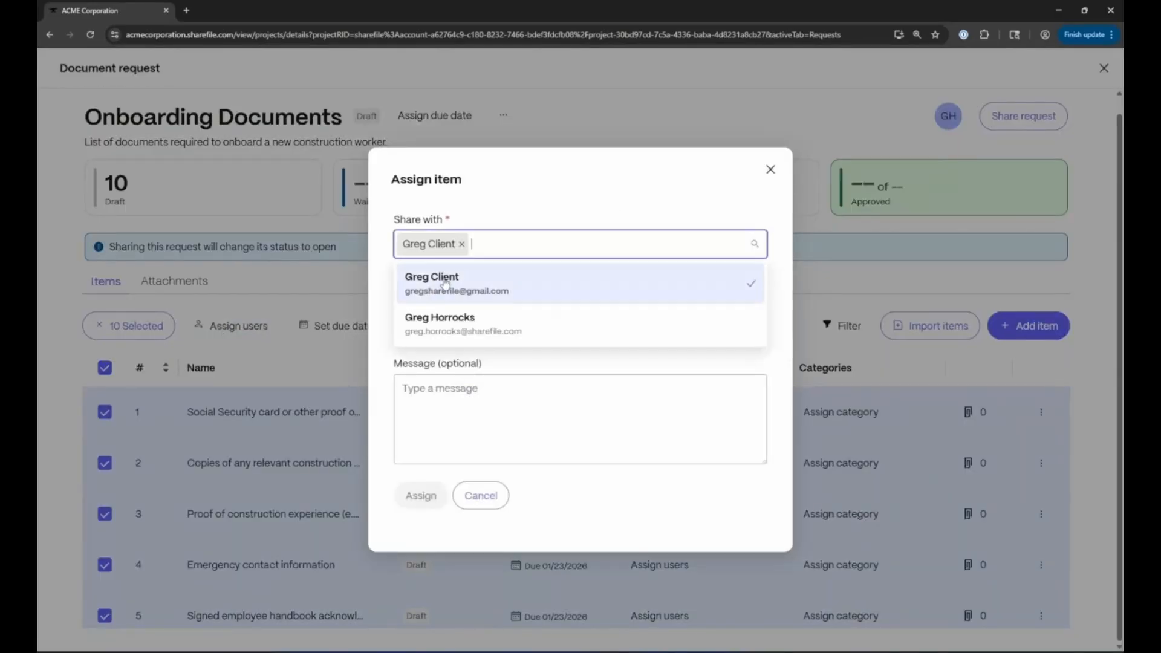
left_click(497, 175)
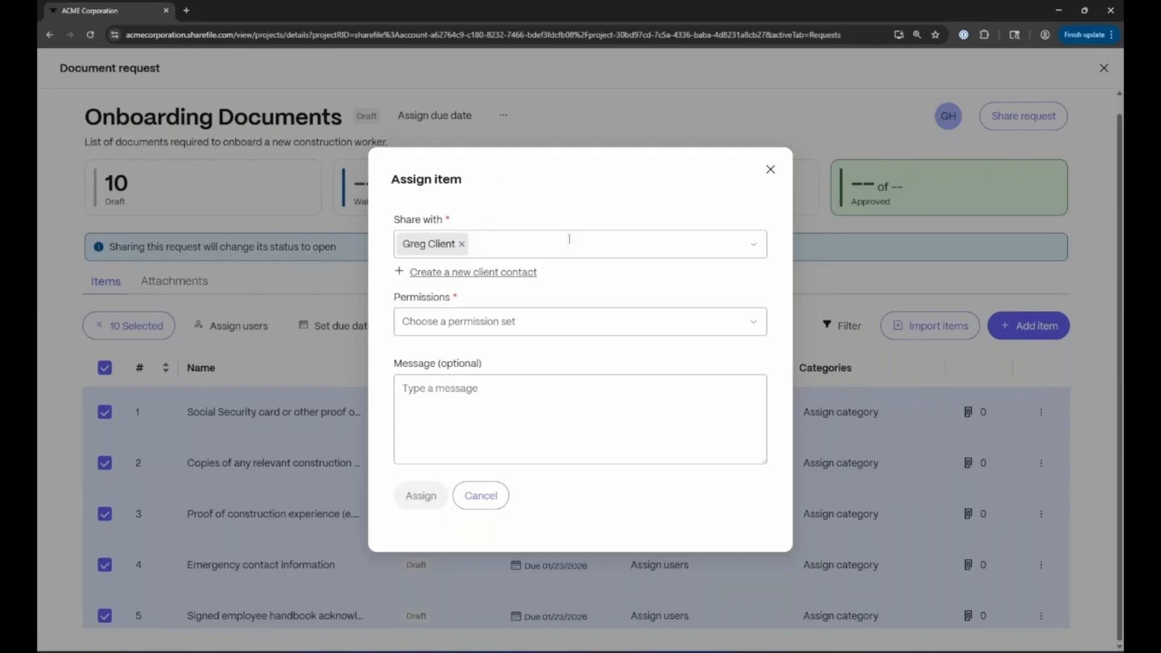
Examine the available permission sets for the assignment, including the Custom permissions for request items and comments
left_click(485, 330)
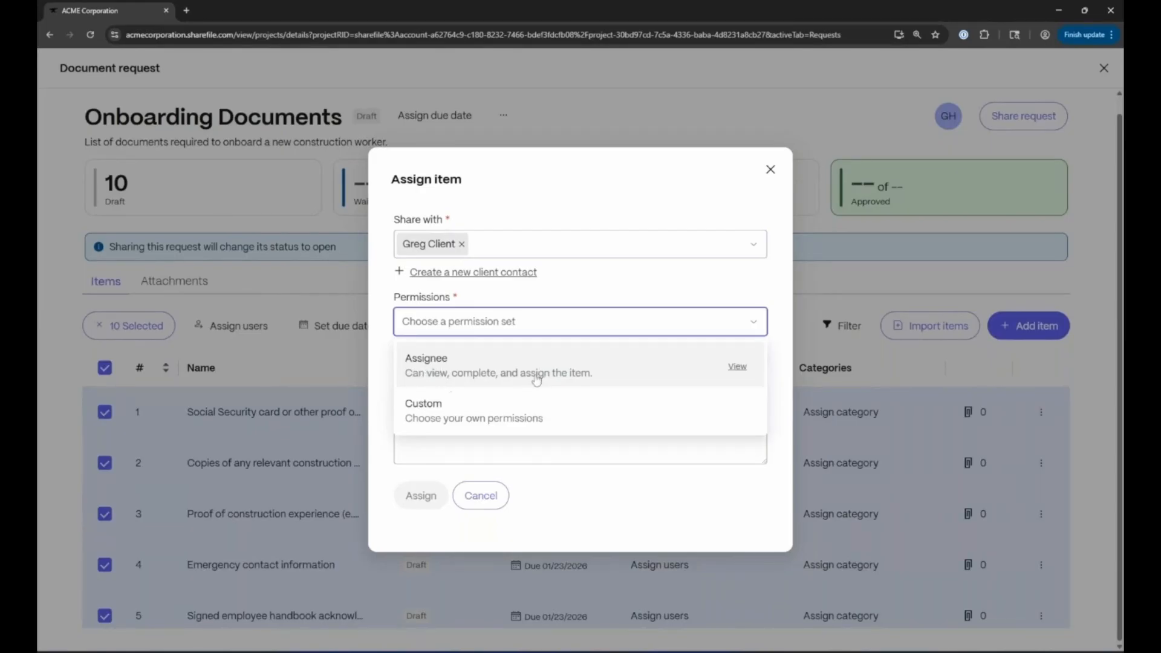
left_click(376, 420)
left_click(461, 321)
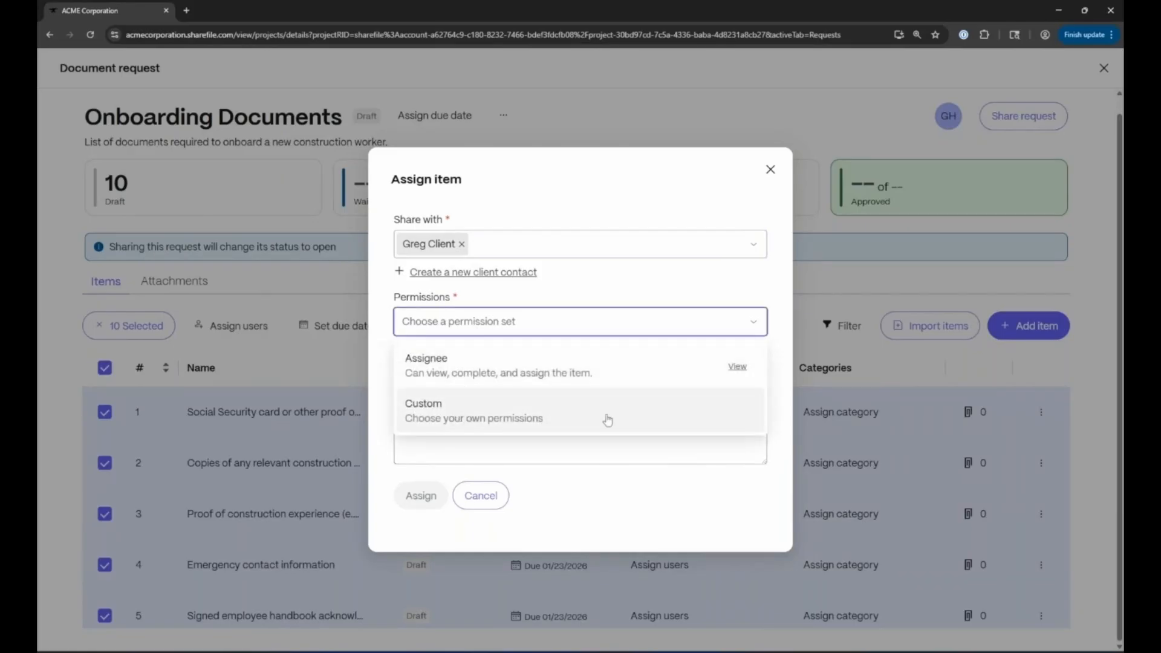
left_click(640, 419)
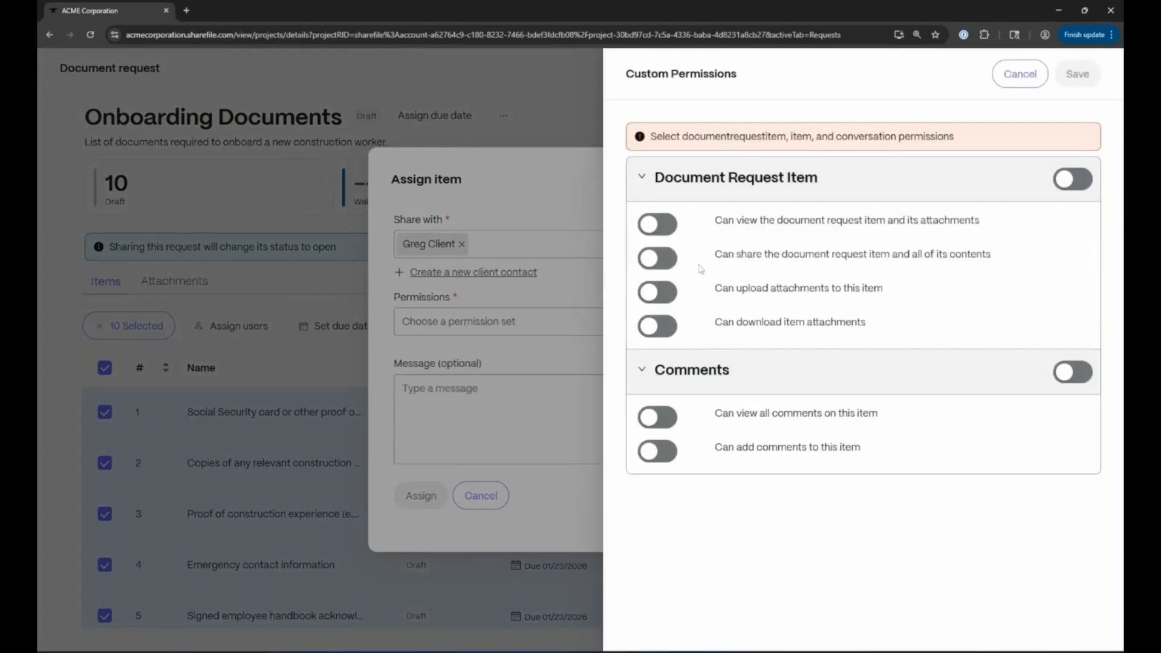
left_click(1018, 74)
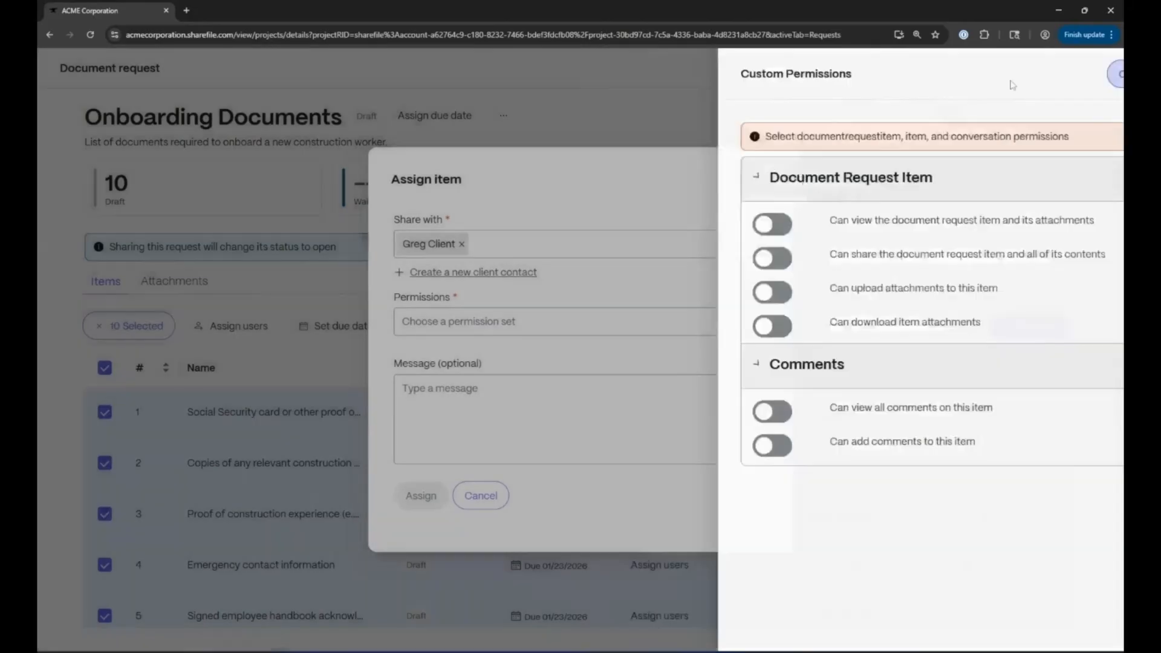
Assign the selected items to the client with the Assignee permission set and return to the project's requests
left_click(501, 334)
left_click(446, 368)
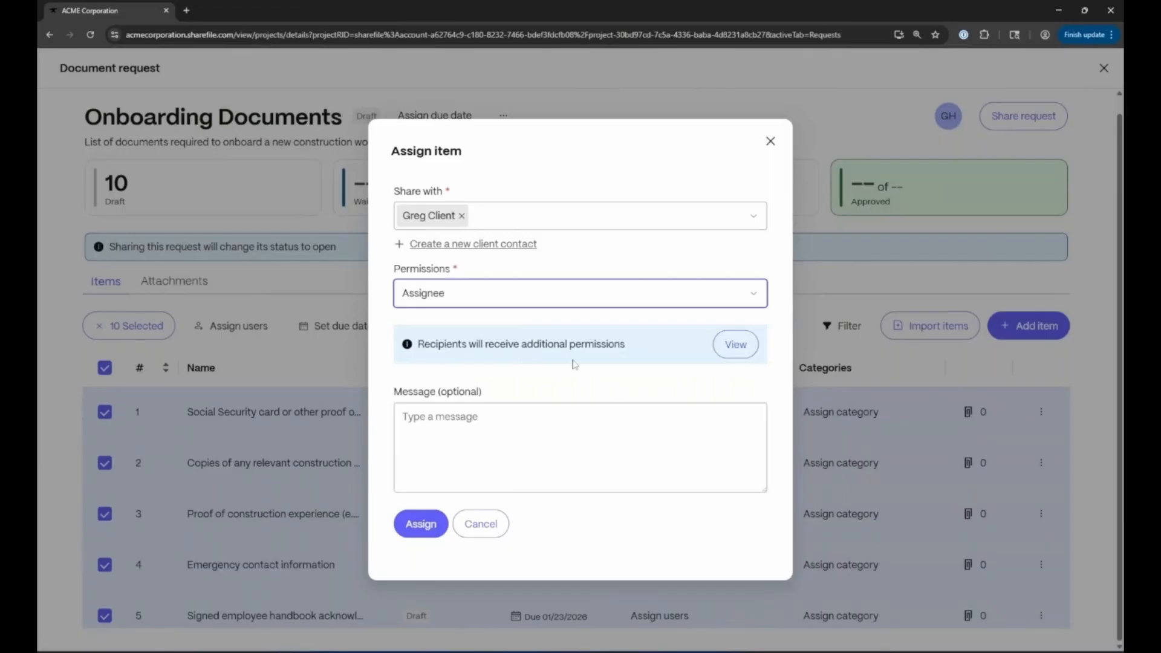
left_click(413, 531)
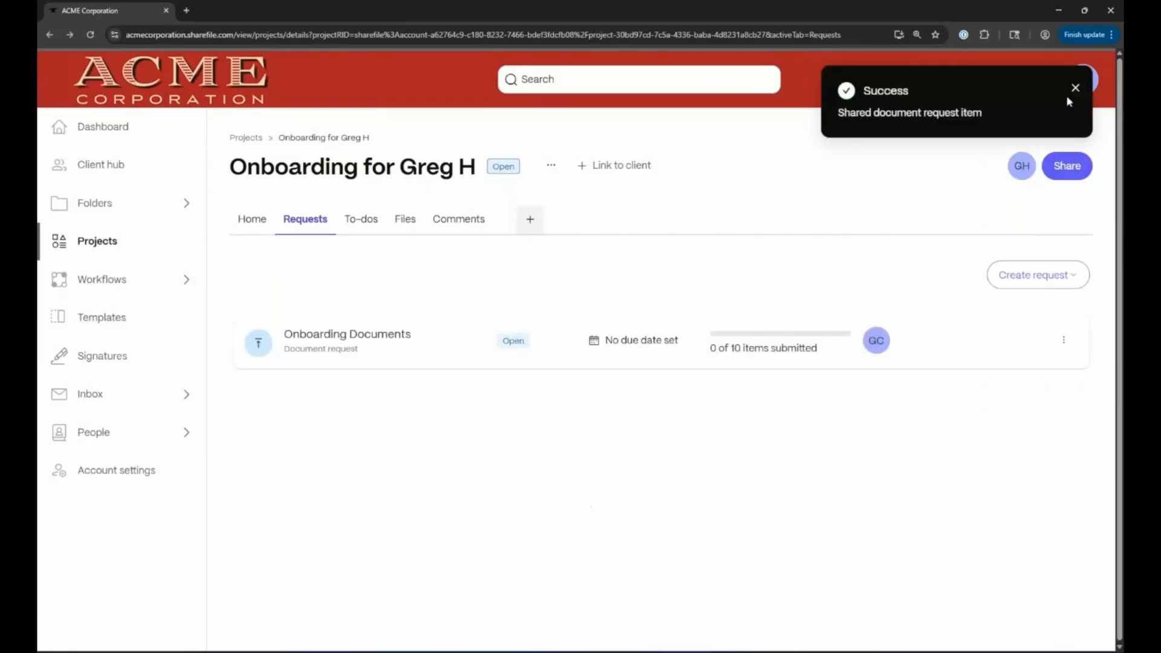
left_click(1075, 92)
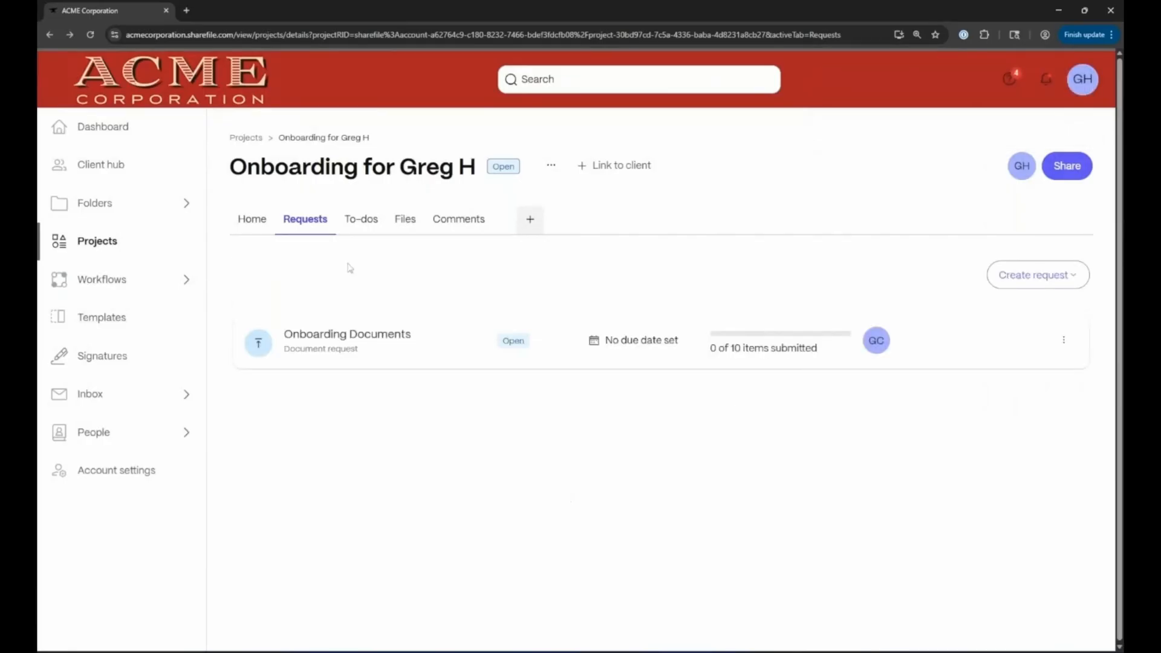
Start a new information request from blank in the project's requests
right_click(414, 453)
left_click(396, 464)
left_click(1047, 275)
mouse_move(1037, 337)
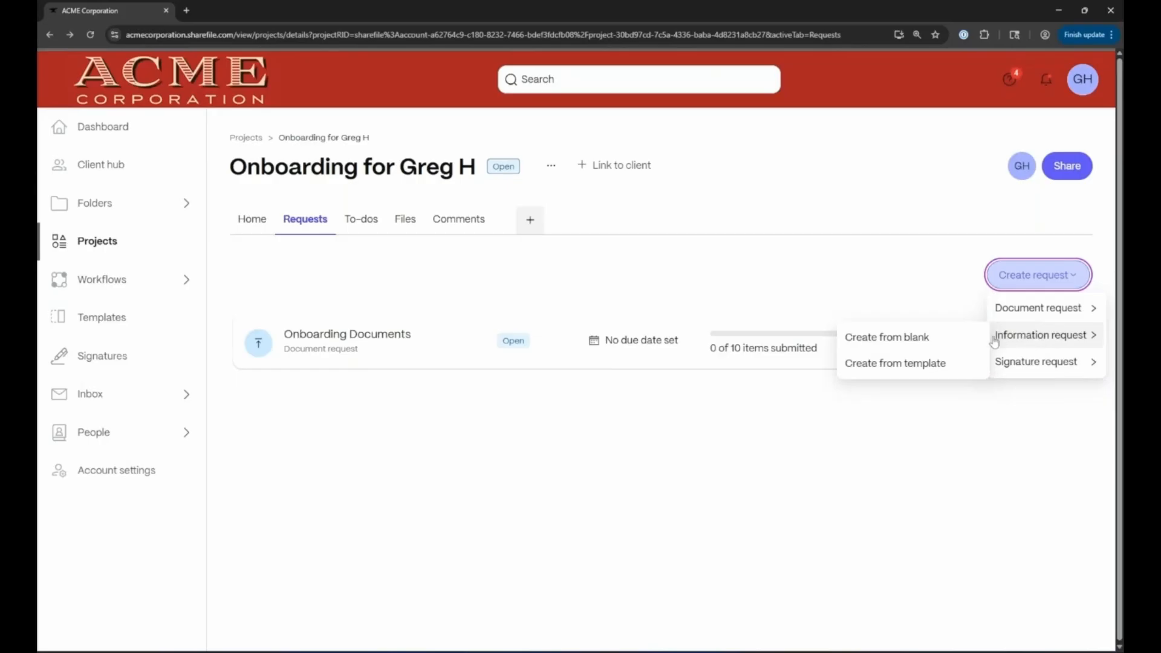
left_click(937, 343)
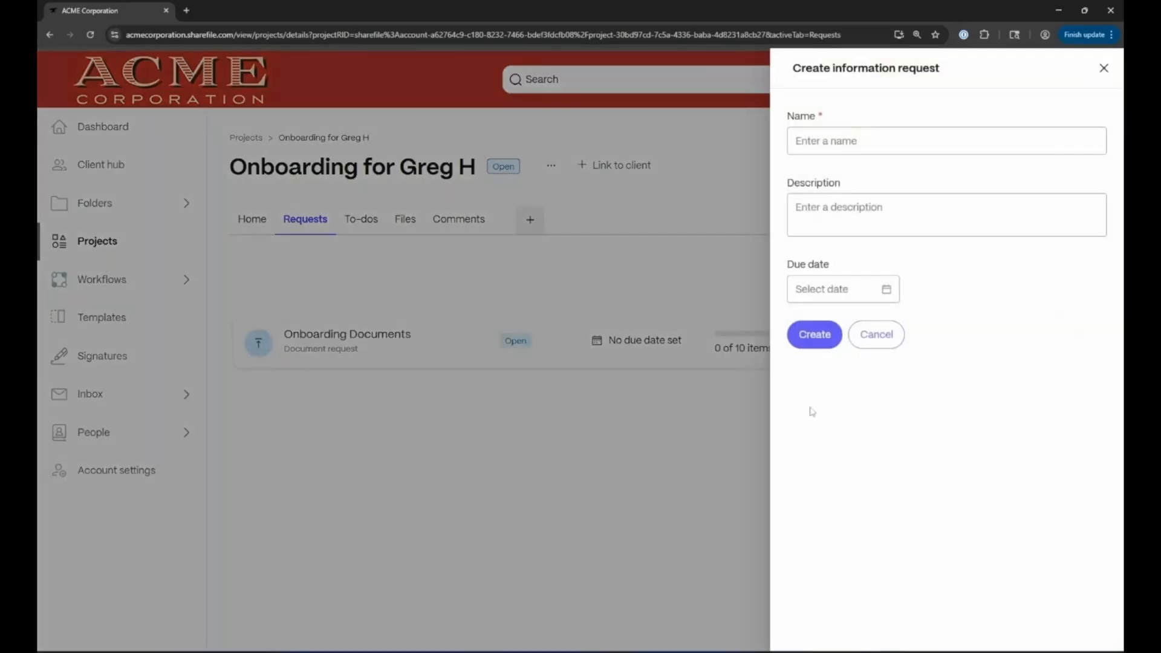
Create the information request with the name Emergency Contacts and a due date of 01/23/2026
left_click(839, 139)
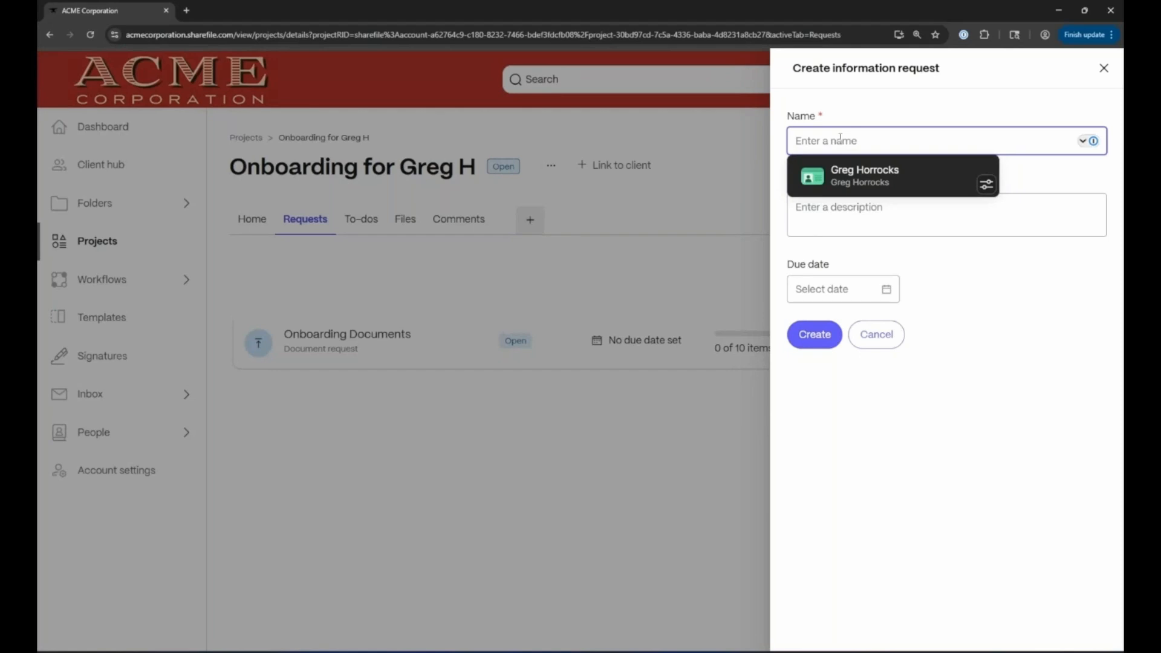
type("Emer")
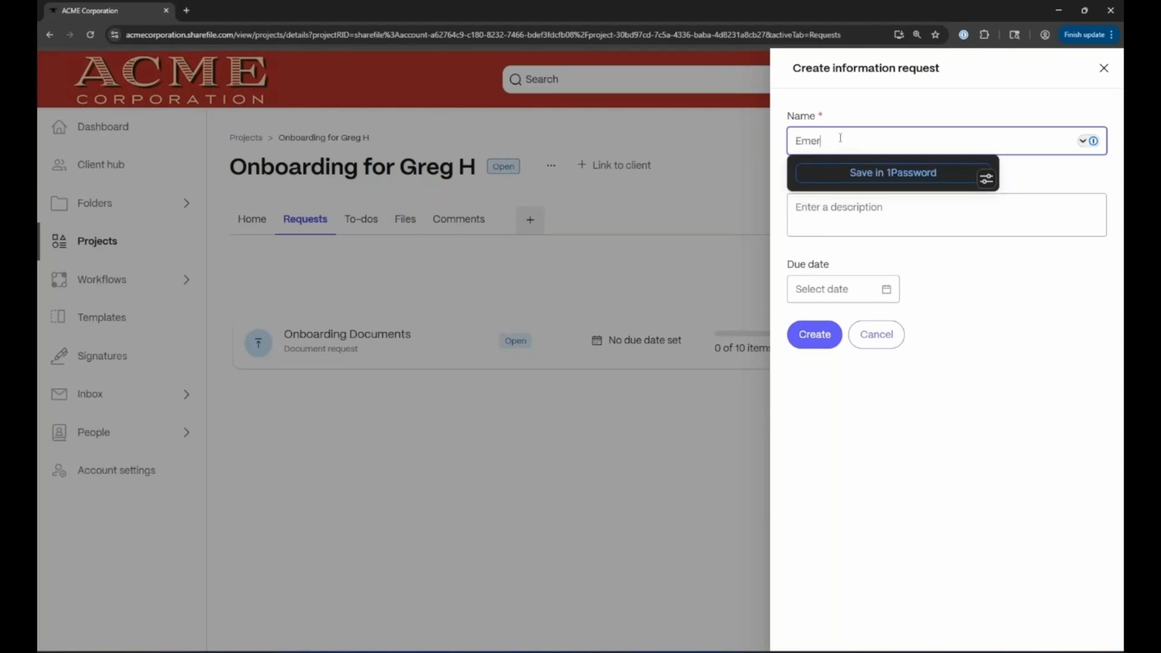
type("gency Contacts")
left_click(833, 212)
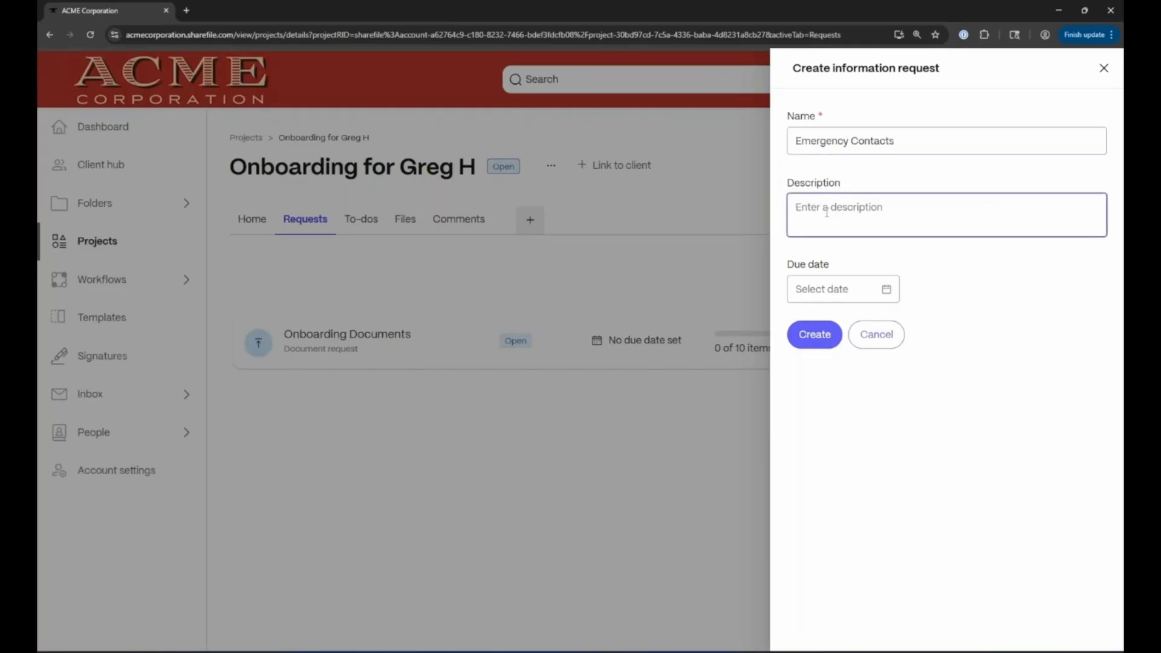
left_click(834, 289)
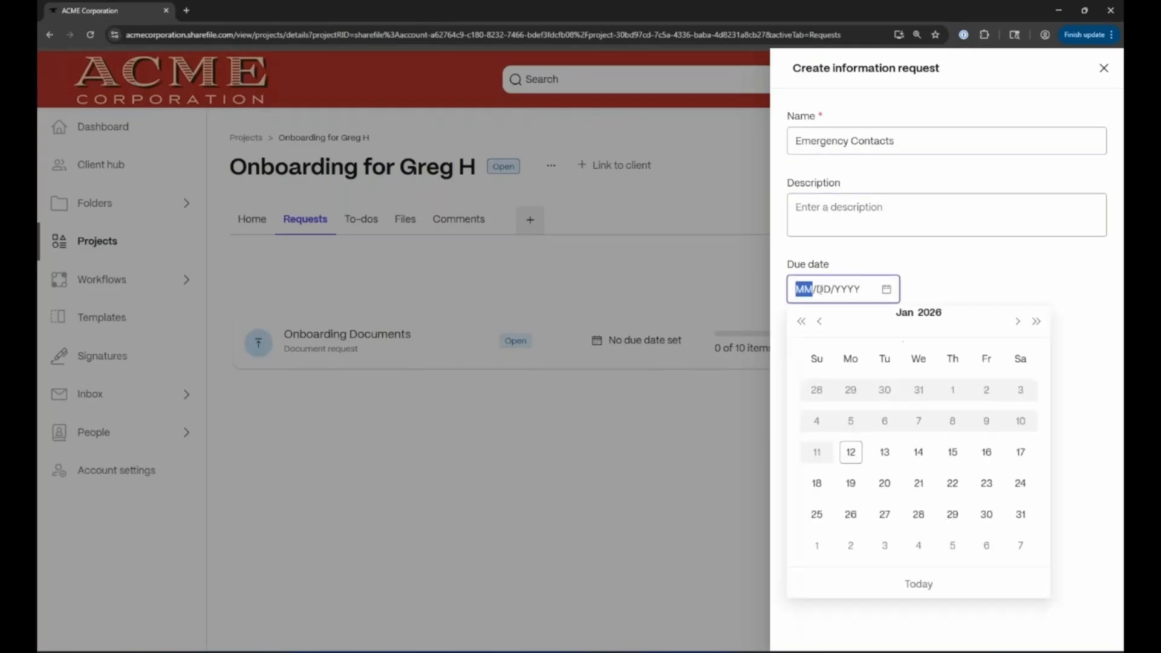
left_click(986, 482)
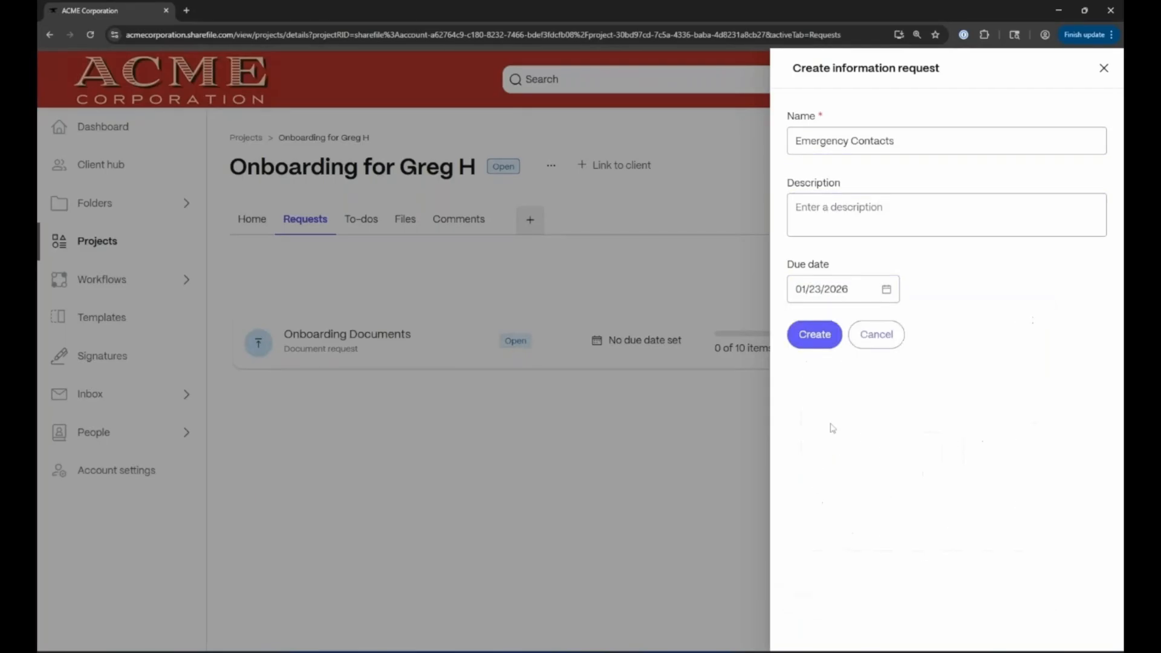
left_click(813, 336)
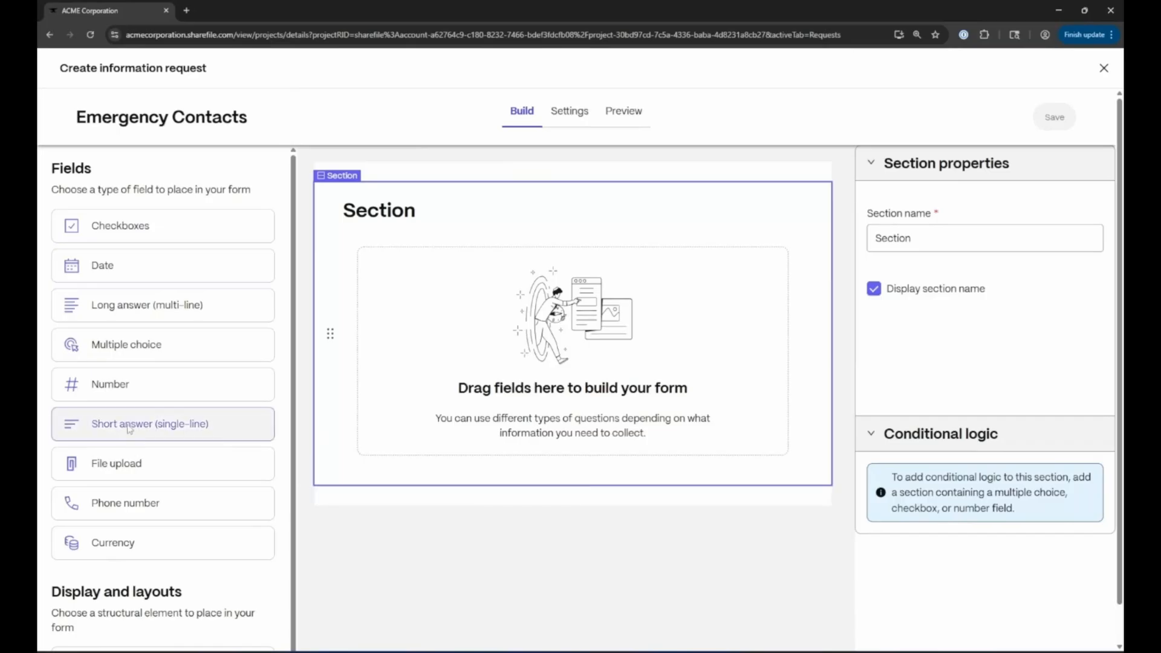
Add a required short answer field to the section, labelled "Emergency Contact 1" with the hint text "Name"
left_click_drag(130, 424, 511, 268)
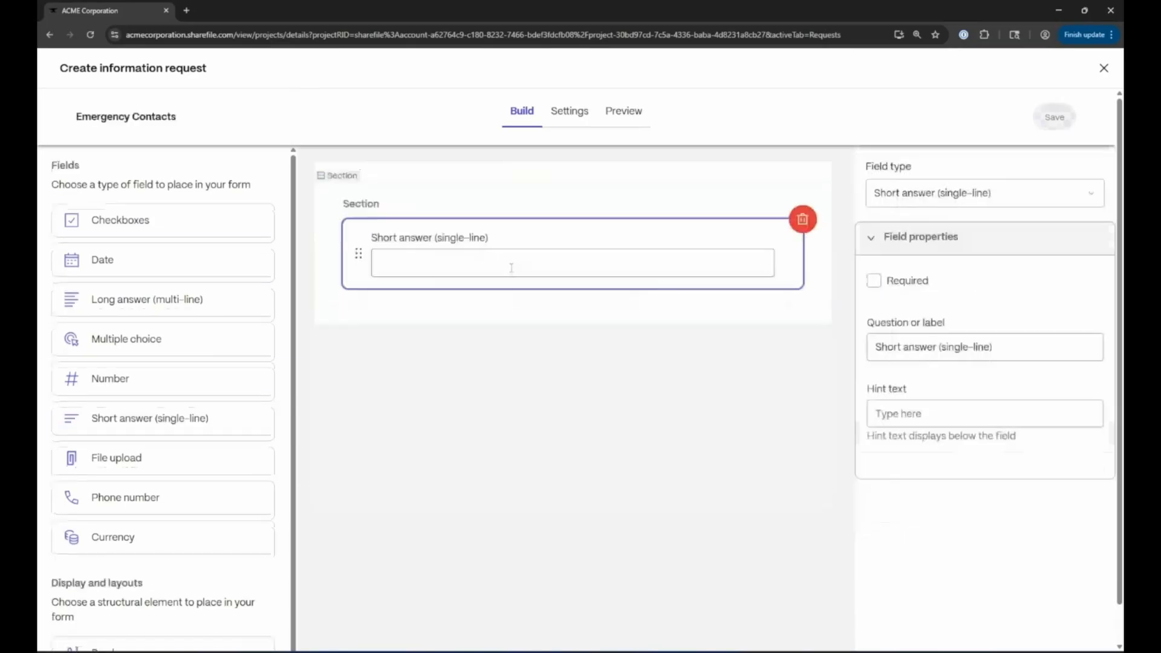
left_click(474, 246)
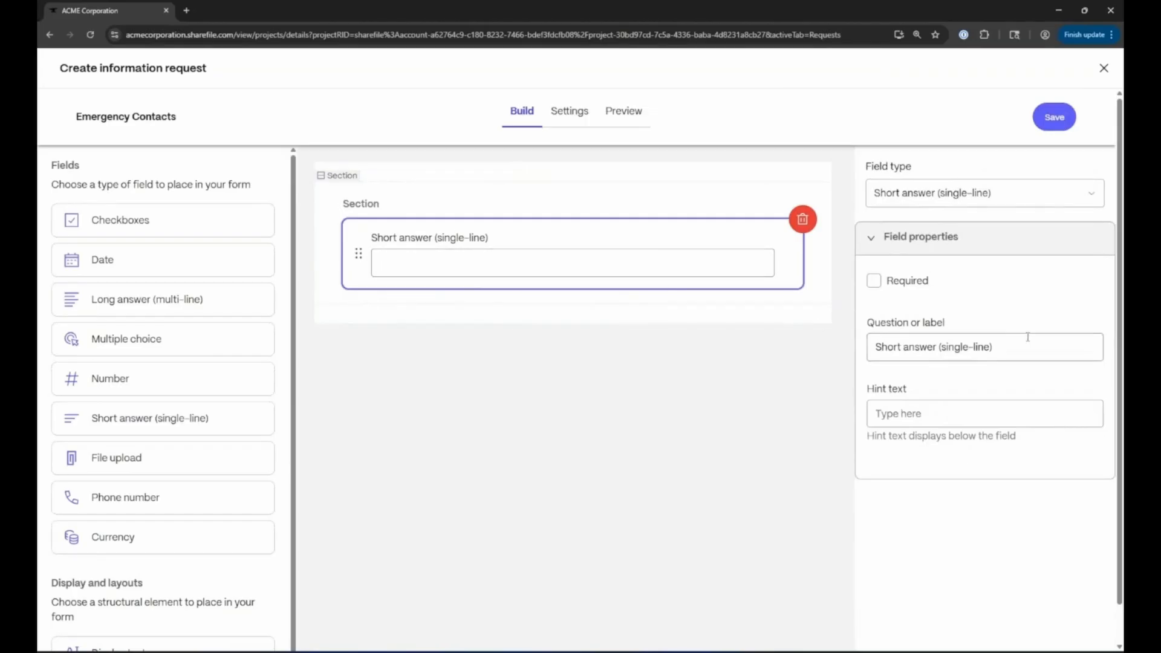
left_click(872, 280)
left_click(1025, 347)
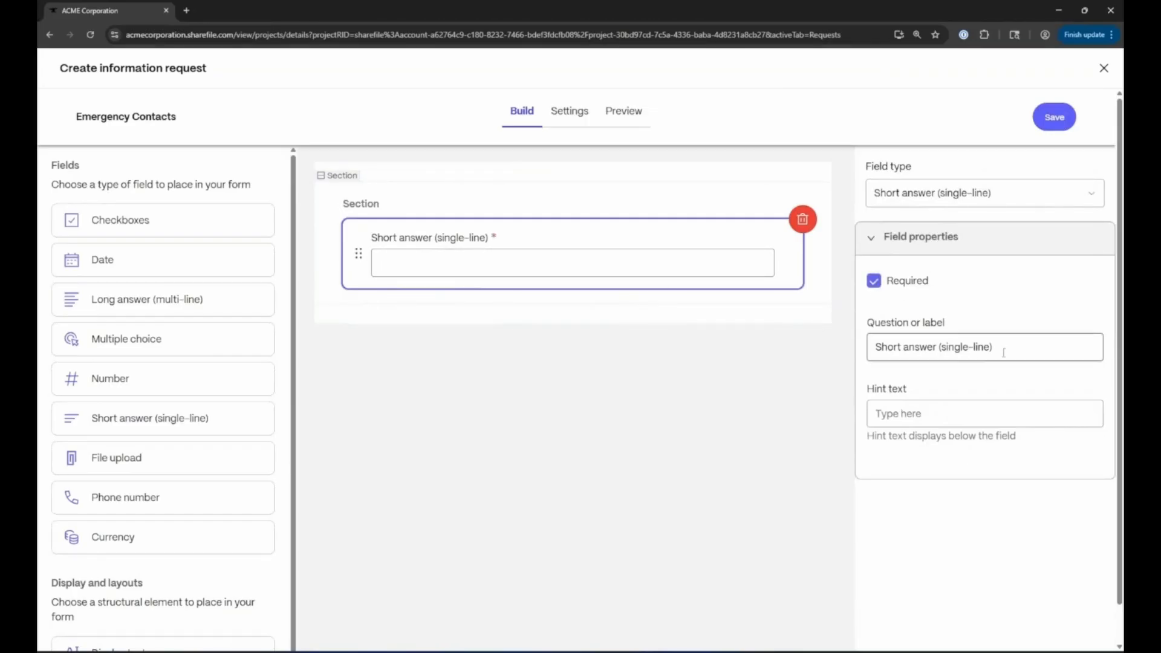
left_click_drag(1032, 348, 808, 346)
type("E")
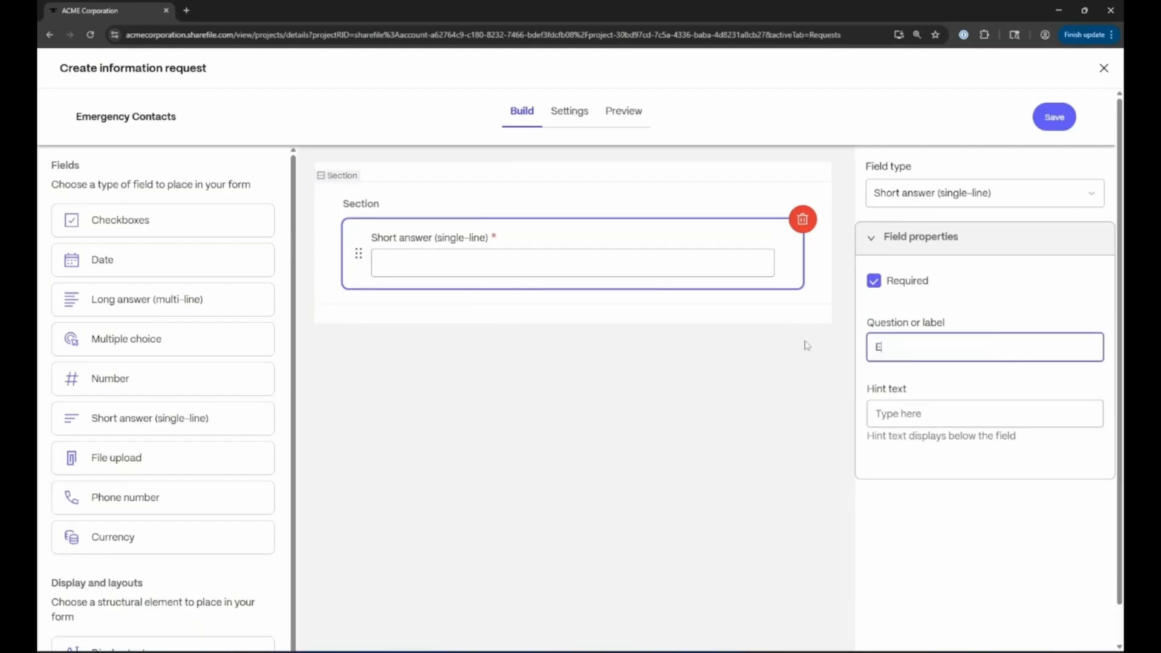
type("mergency Contac")
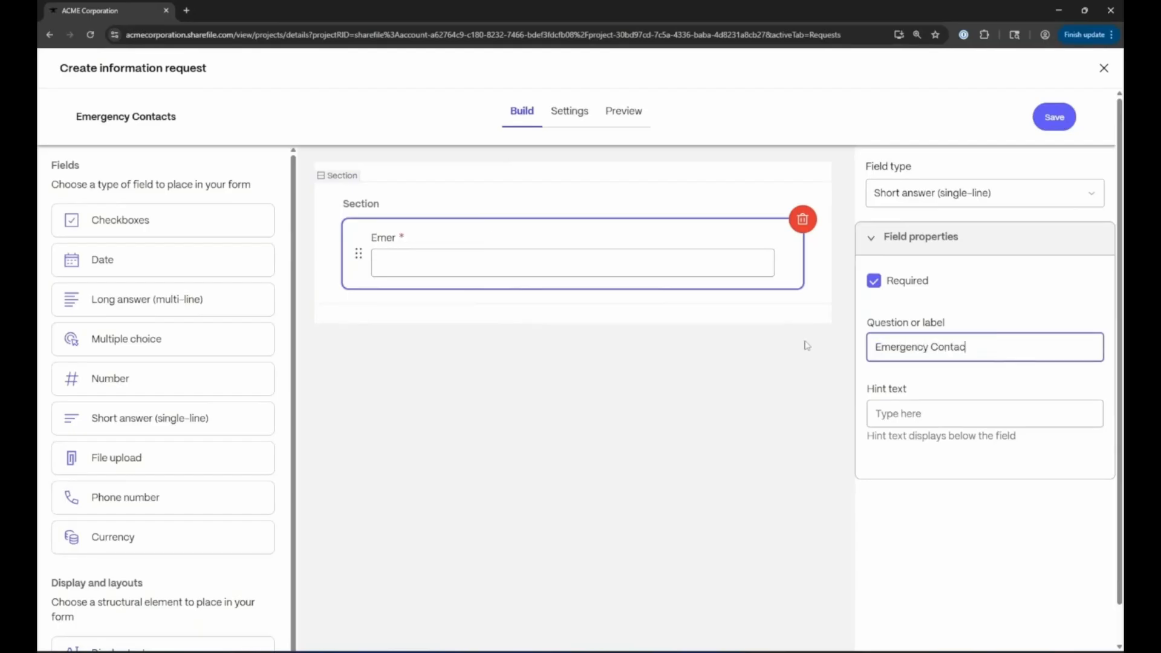
type("t 1")
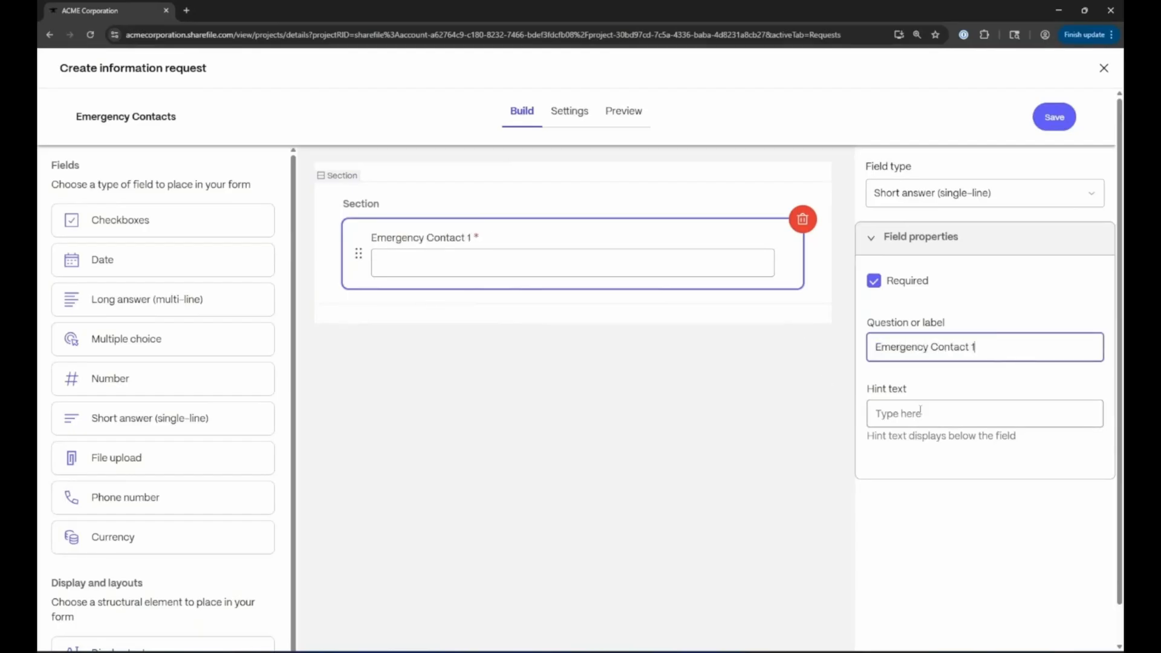
left_click(916, 415)
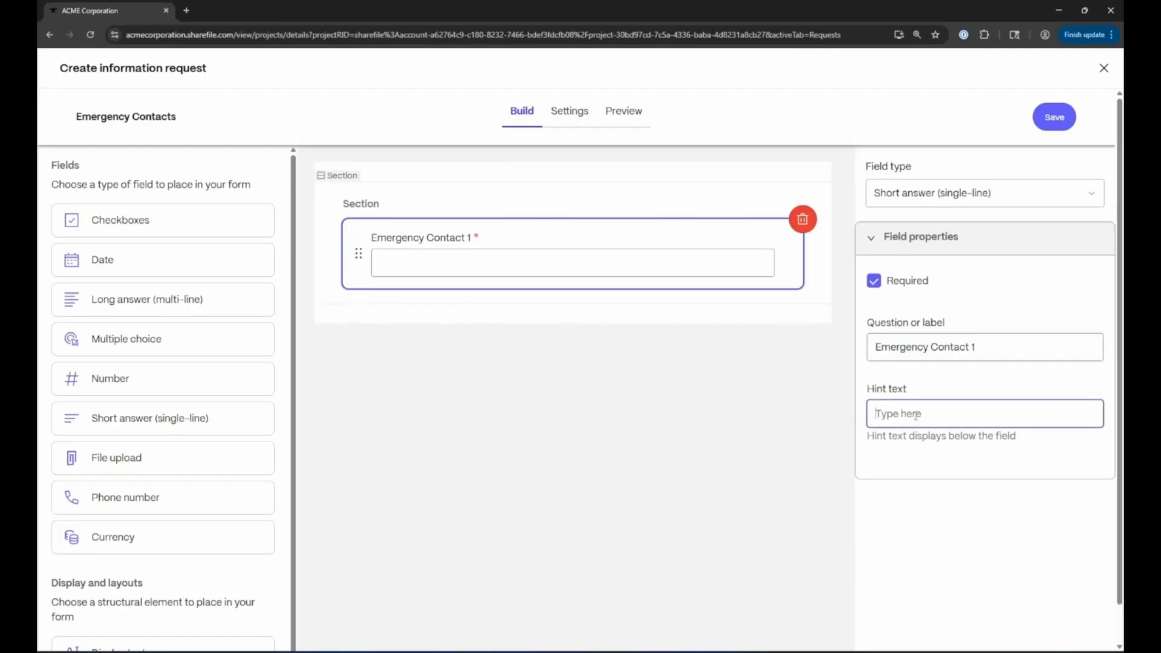
type("Name")
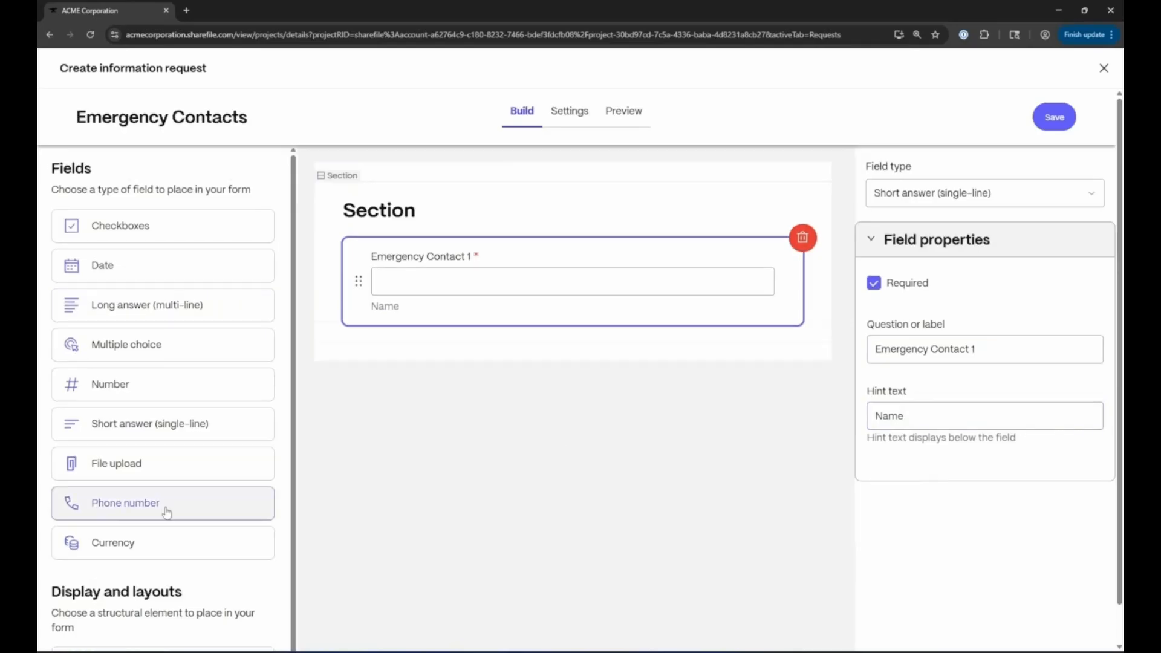
Add a phone number field below Emergency Contact 1 and make it required
left_click_drag(167, 513, 561, 379)
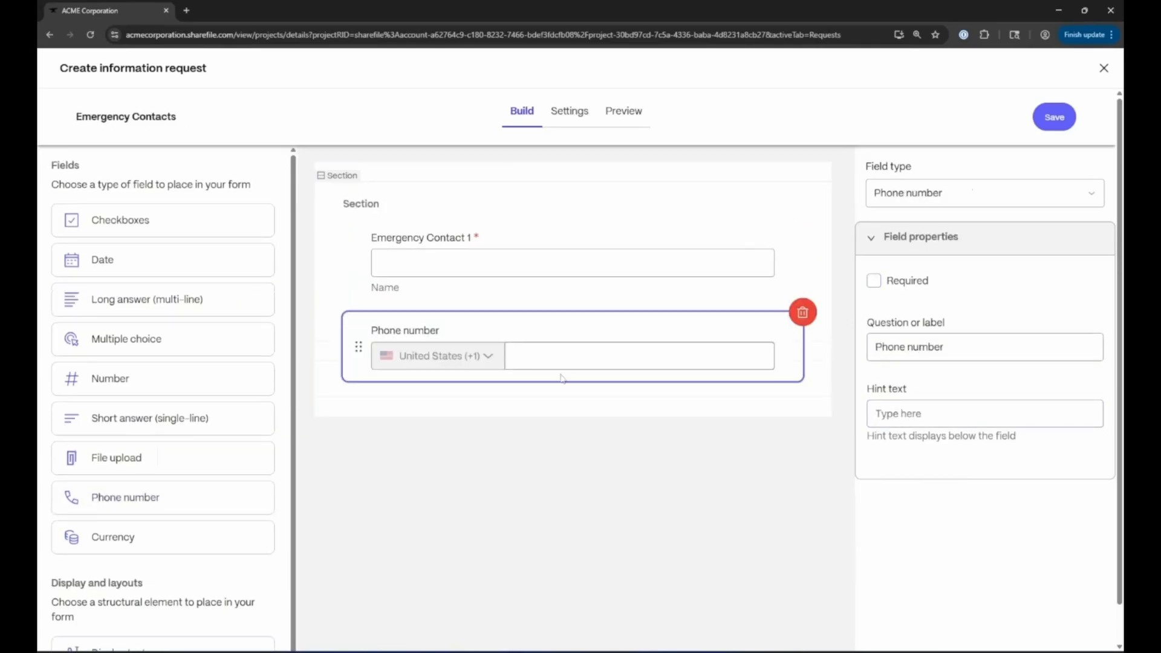
left_click(873, 281)
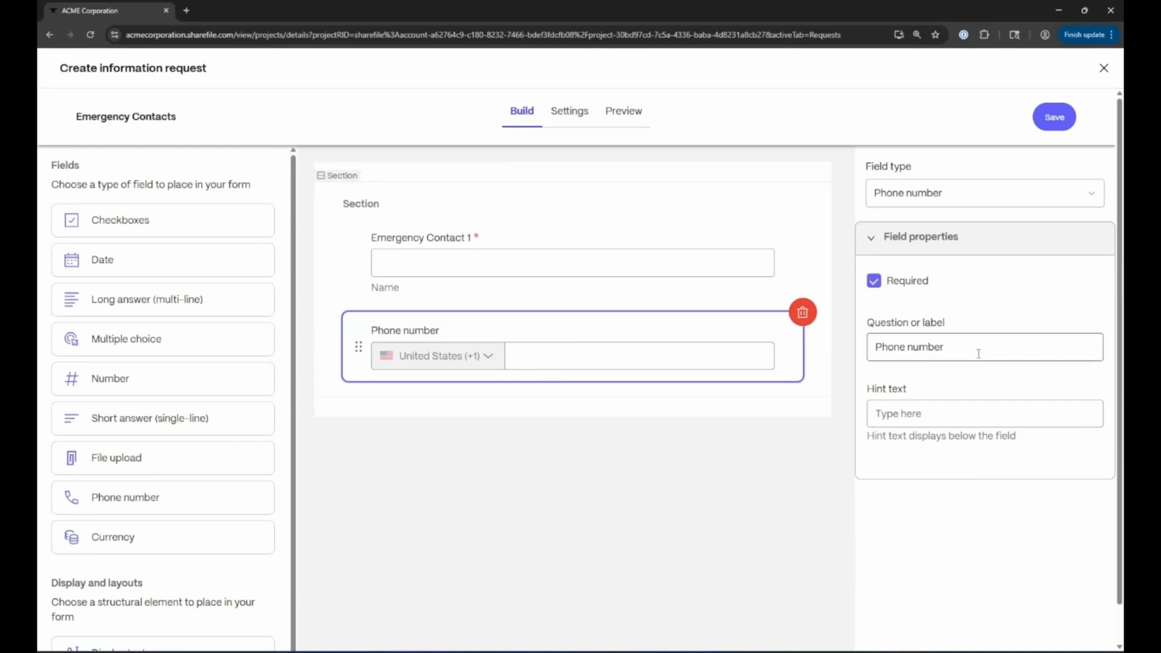
left_click_drag(979, 354, 856, 357)
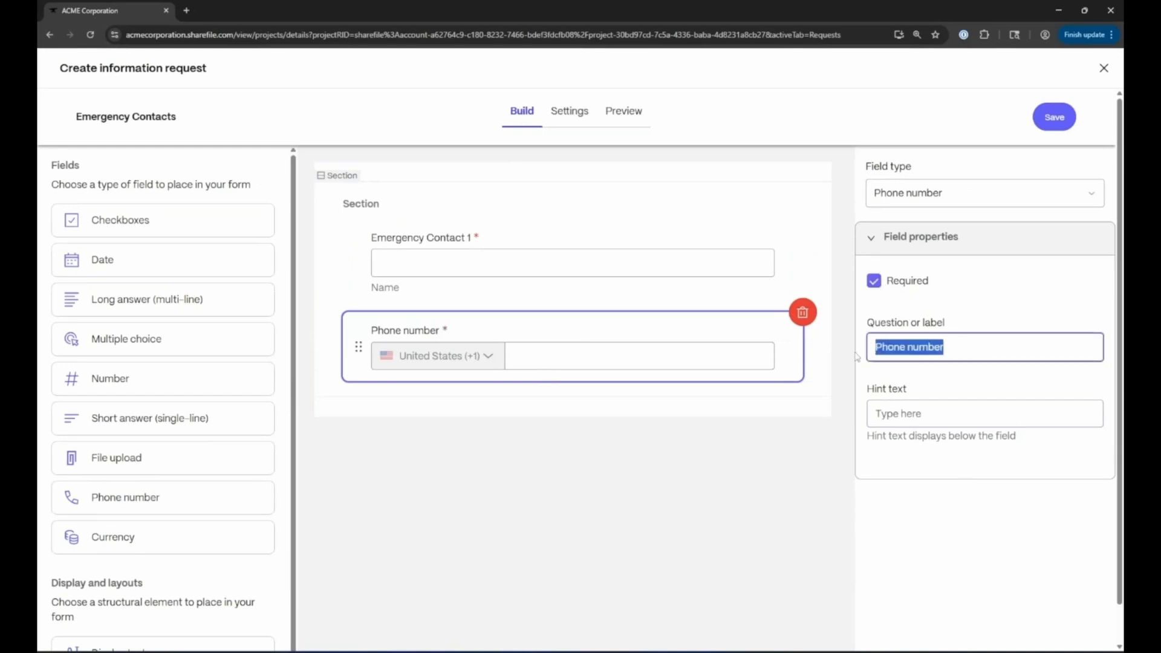
left_click(962, 353)
type("Emer")
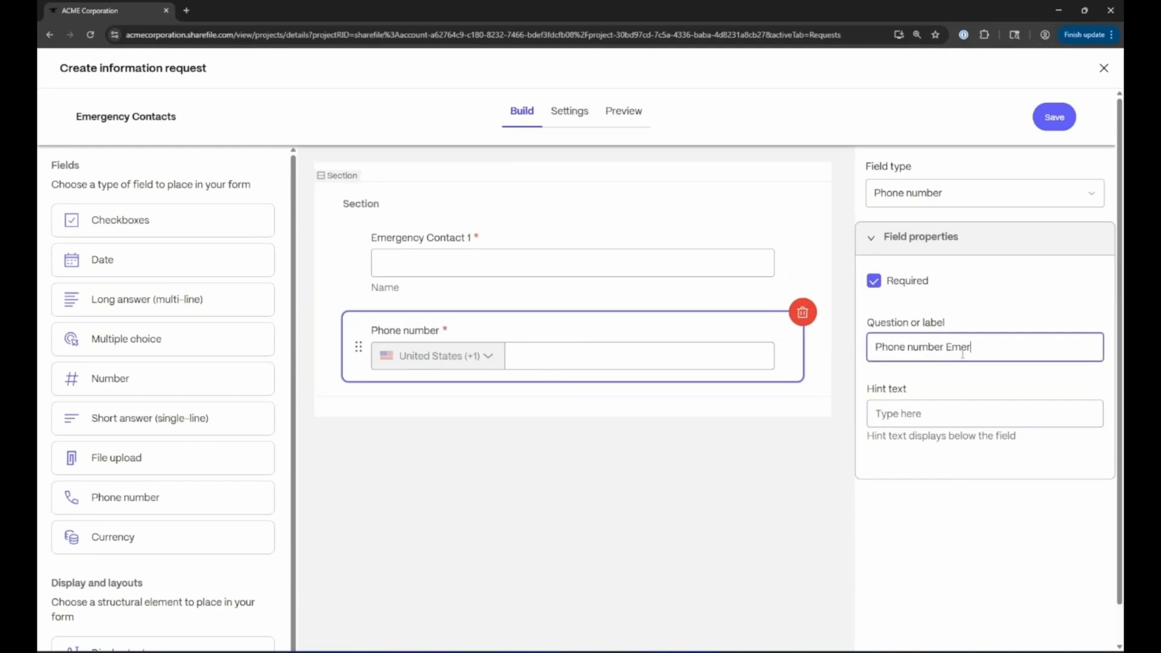
key("BackSpace")
key("BackSpace")
key("BackSpace")
key("BackSpace")
key("BackSpace")
Label the phone number field "Emergency Contact 1 Phone number" and give it the hint text "Number"
left_click(879, 349)
type("Emergency Contact ")
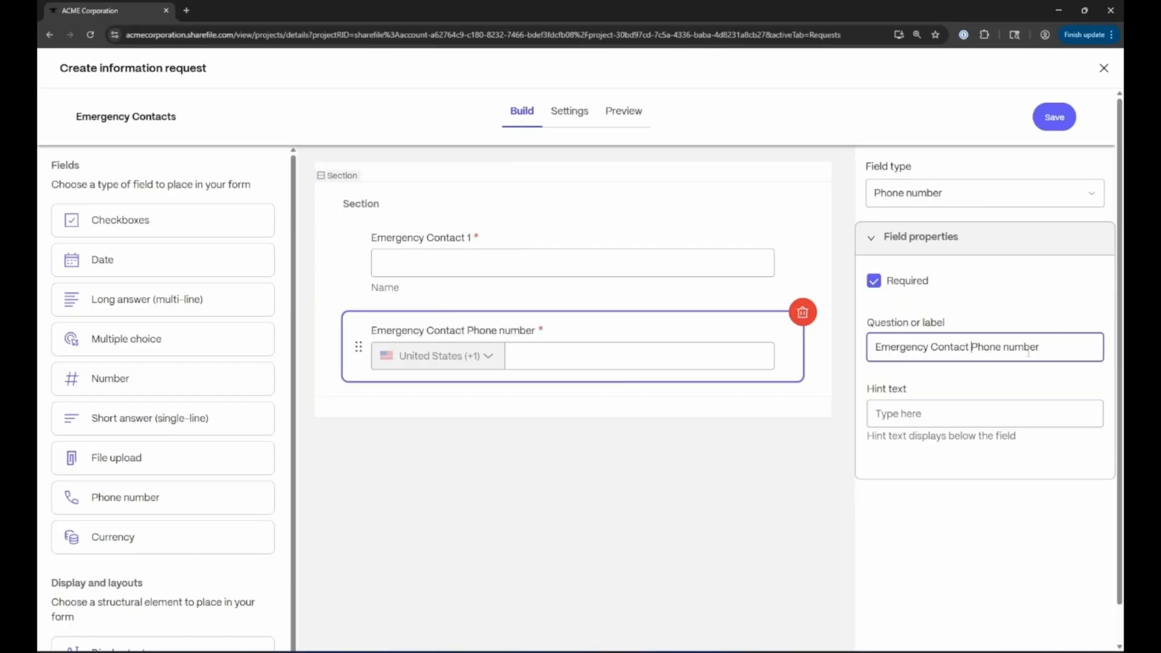
type("1")
left_click(1071, 346)
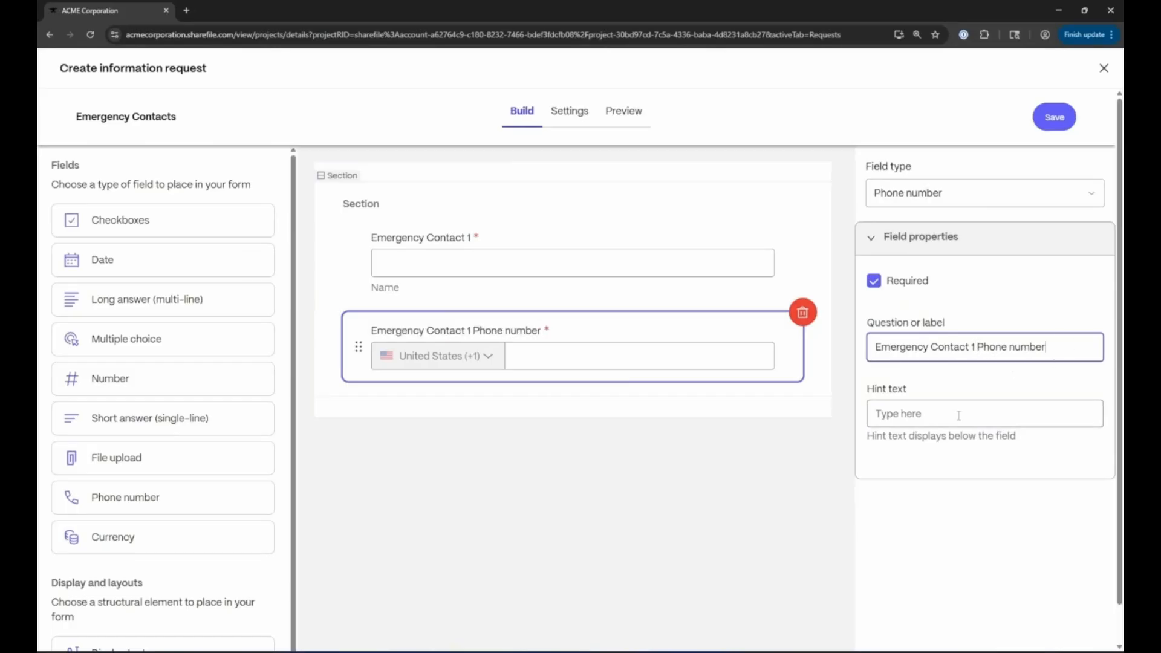
left_click(955, 421)
type("Nu")
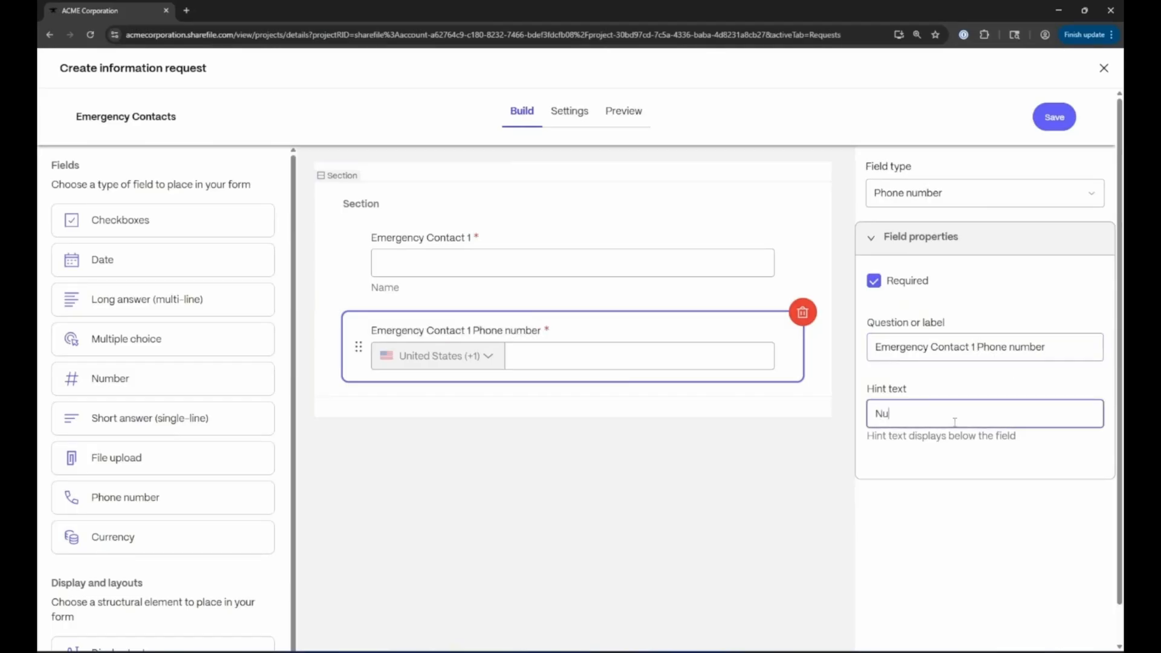
type("mber")
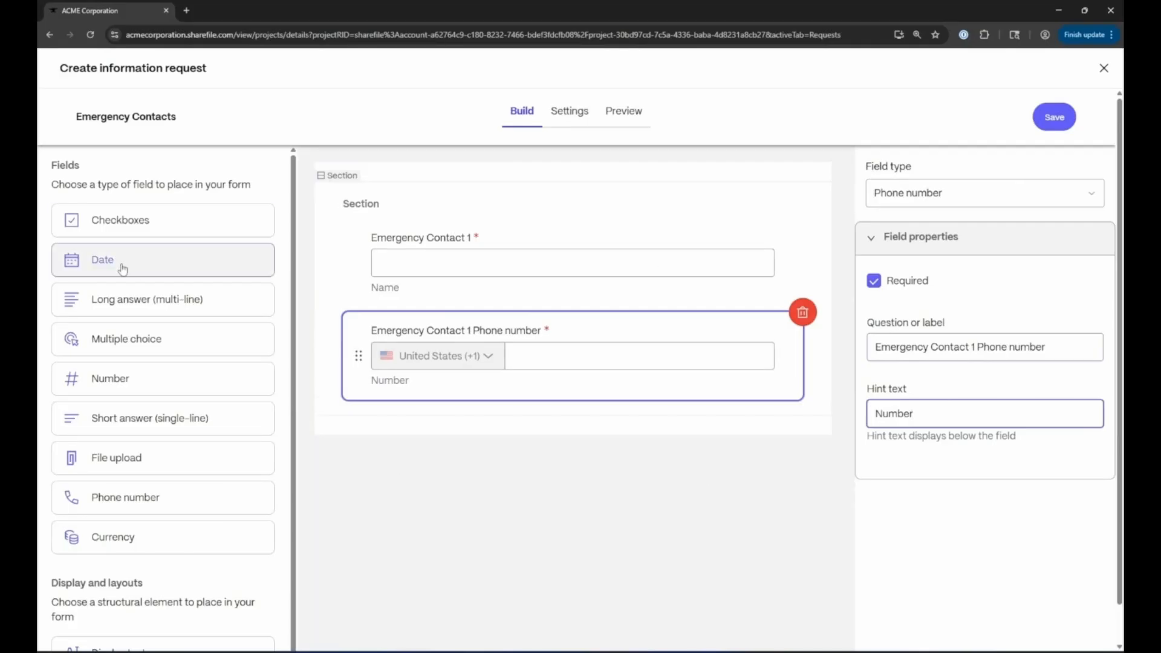
Add a short answer field below the first contact's phone number, labelled "Emergency Contact 2" with the hint text "Name"
left_click_drag(146, 427, 438, 438)
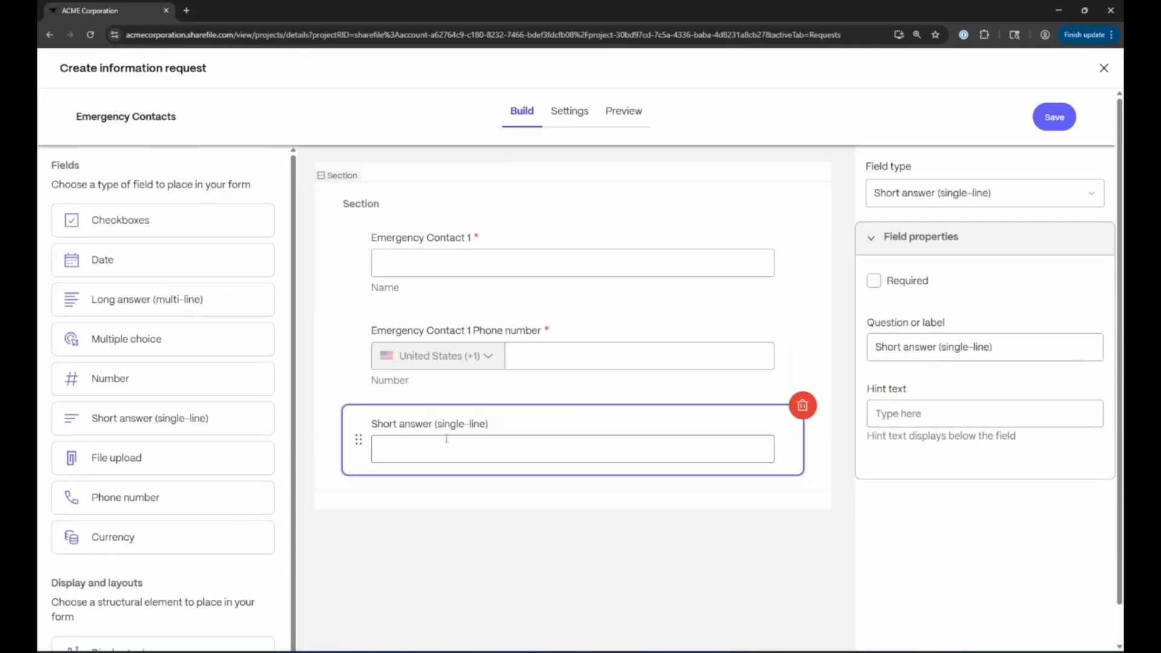
left_click_drag(995, 347, 842, 354)
type("Em")
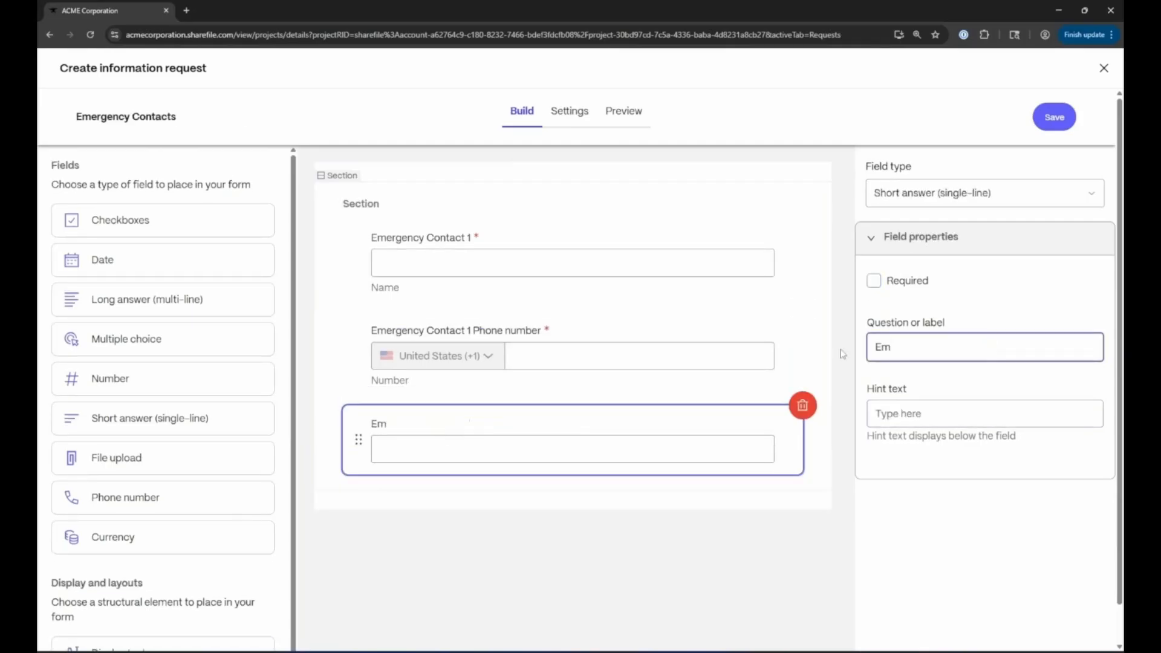
type("ergency Contact 2")
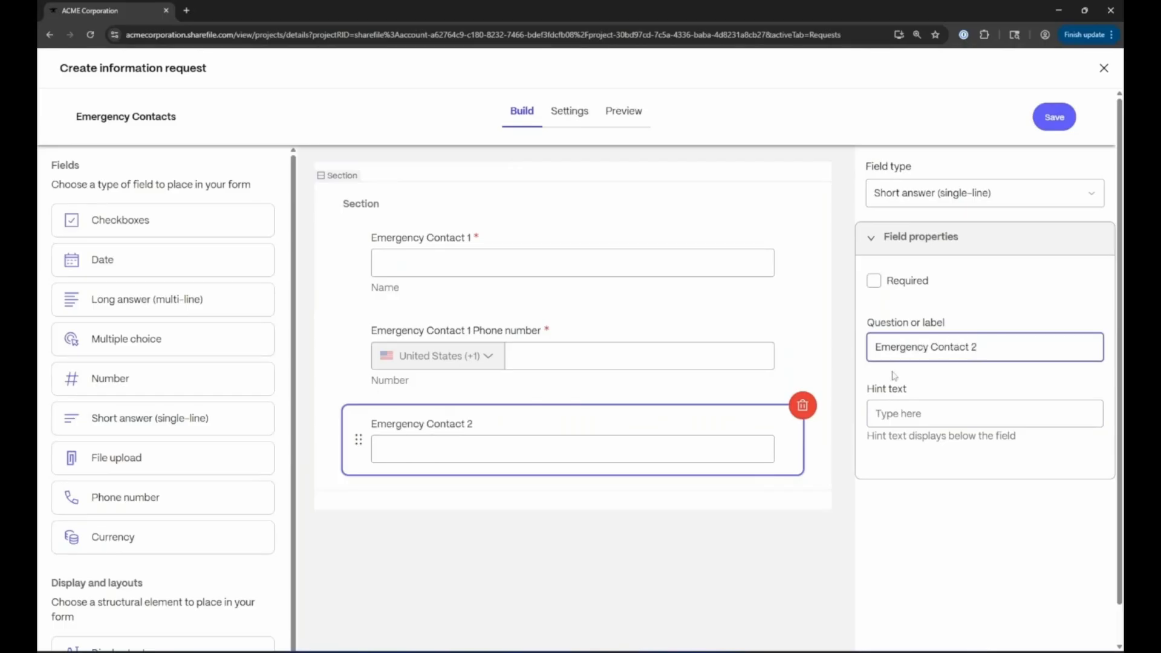
left_click(929, 414)
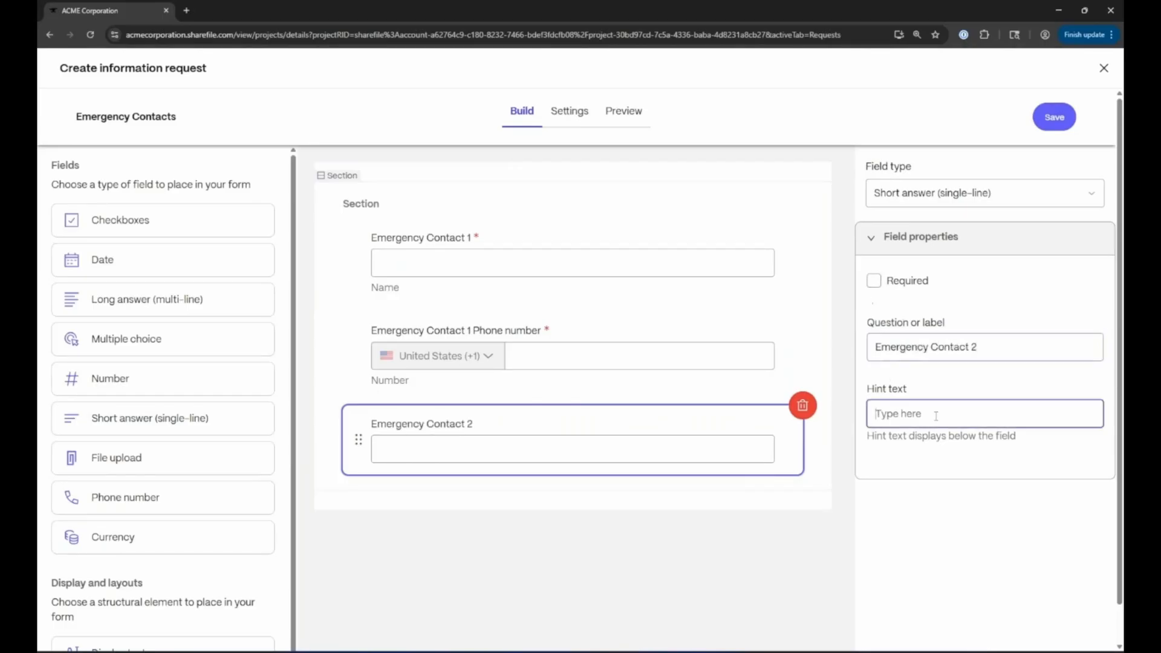
type("Name")
Add a phone number field at the end of the section, labelled "Emergency Contact 2 Phone number" with the hint text "Number"
left_click_drag(89, 509, 399, 520)
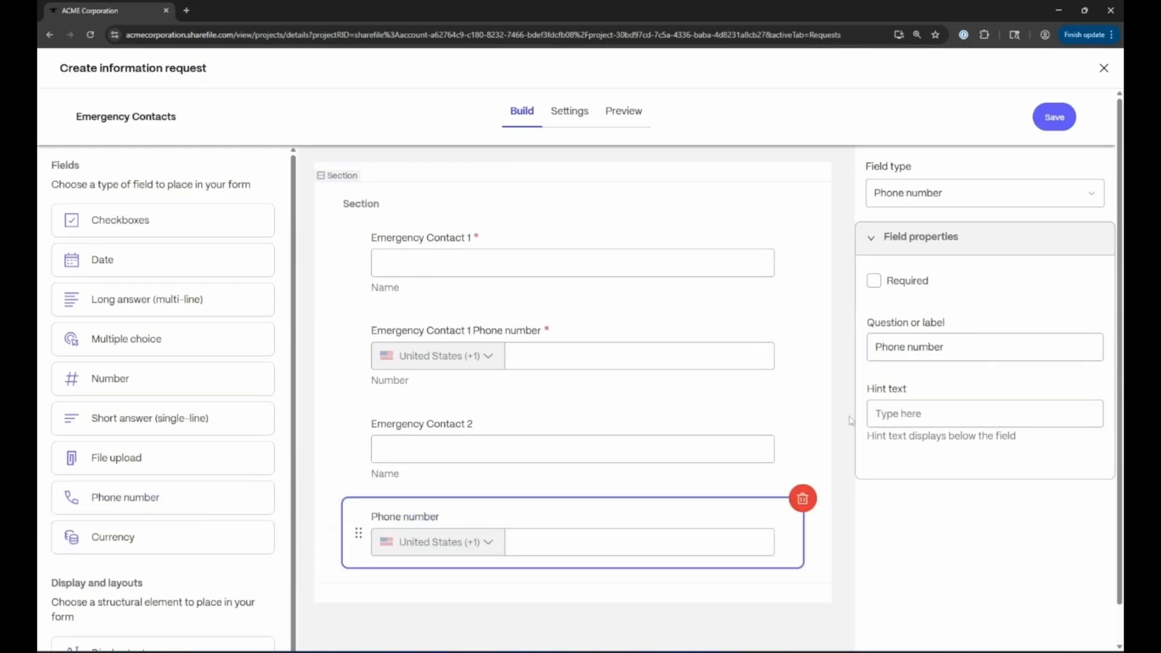
left_click_drag(960, 347, 877, 353)
left_click(877, 351)
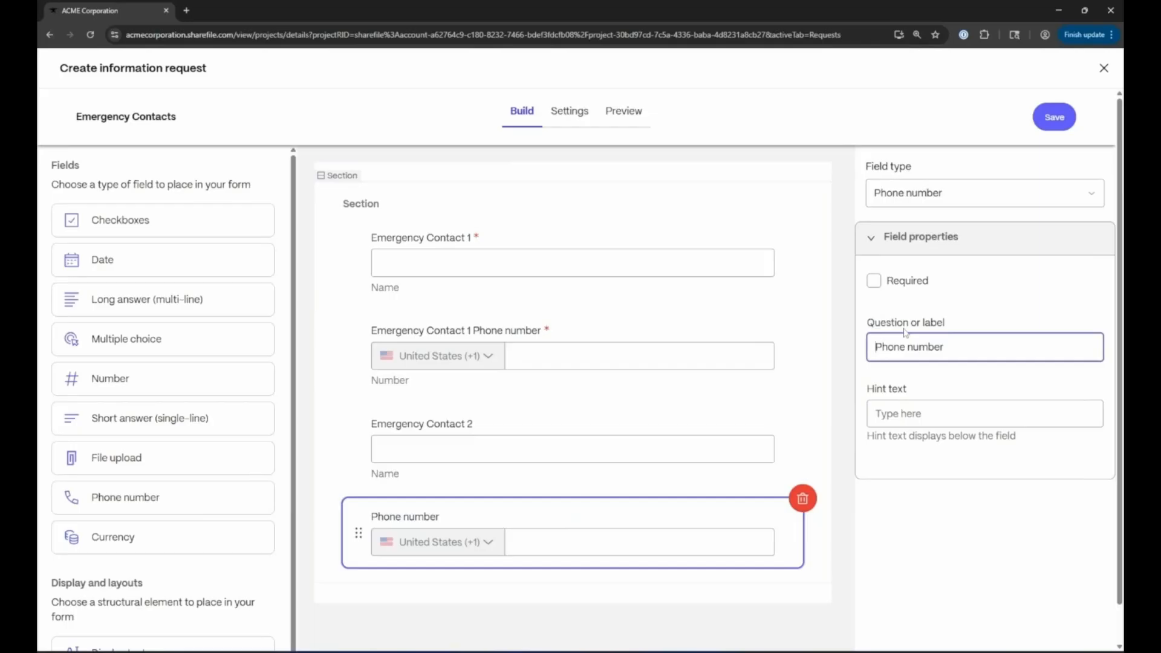
type("Emergency Contact 2")
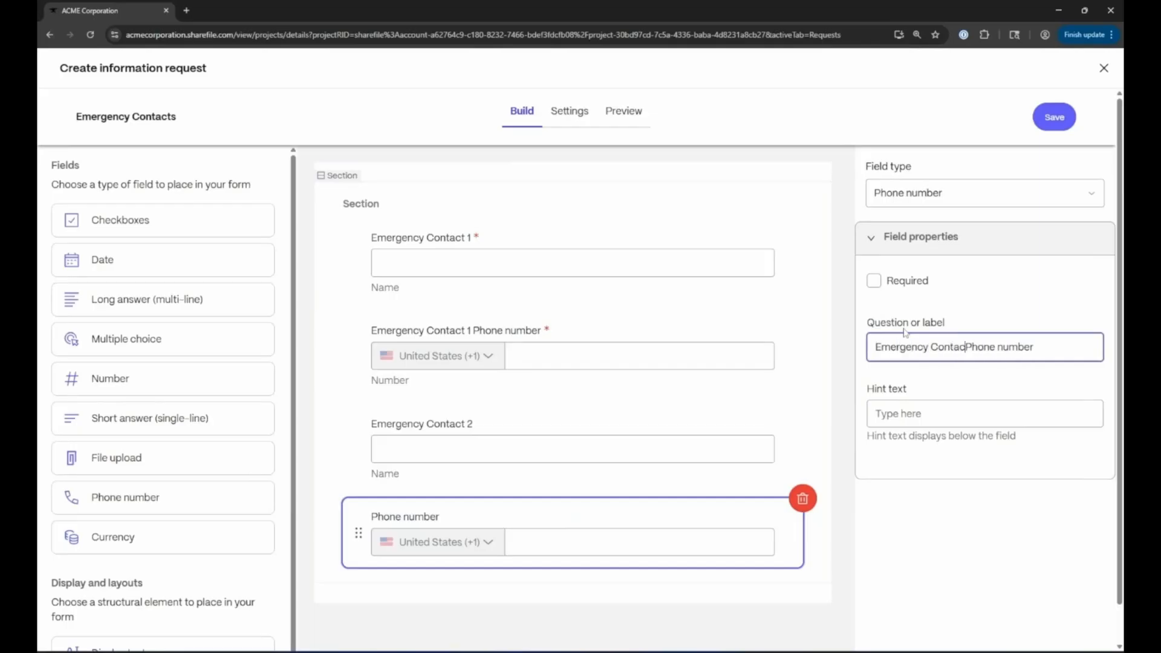
left_click(931, 405)
type("Number")
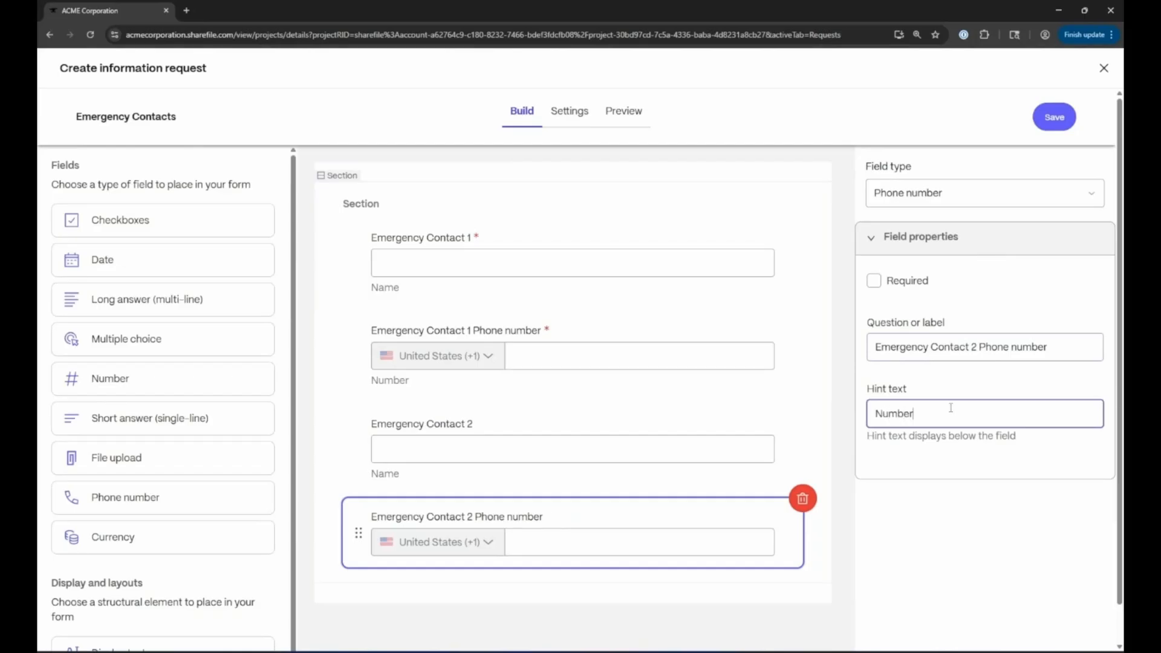
left_click(954, 539)
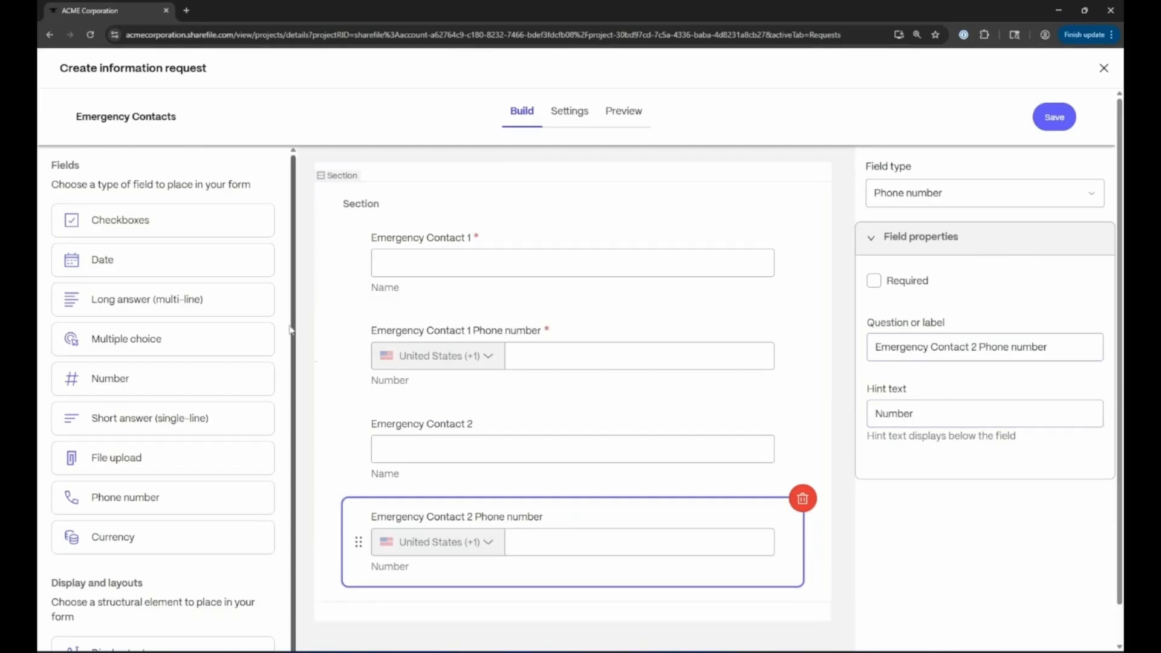
scroll(293, 339, "down", 1)
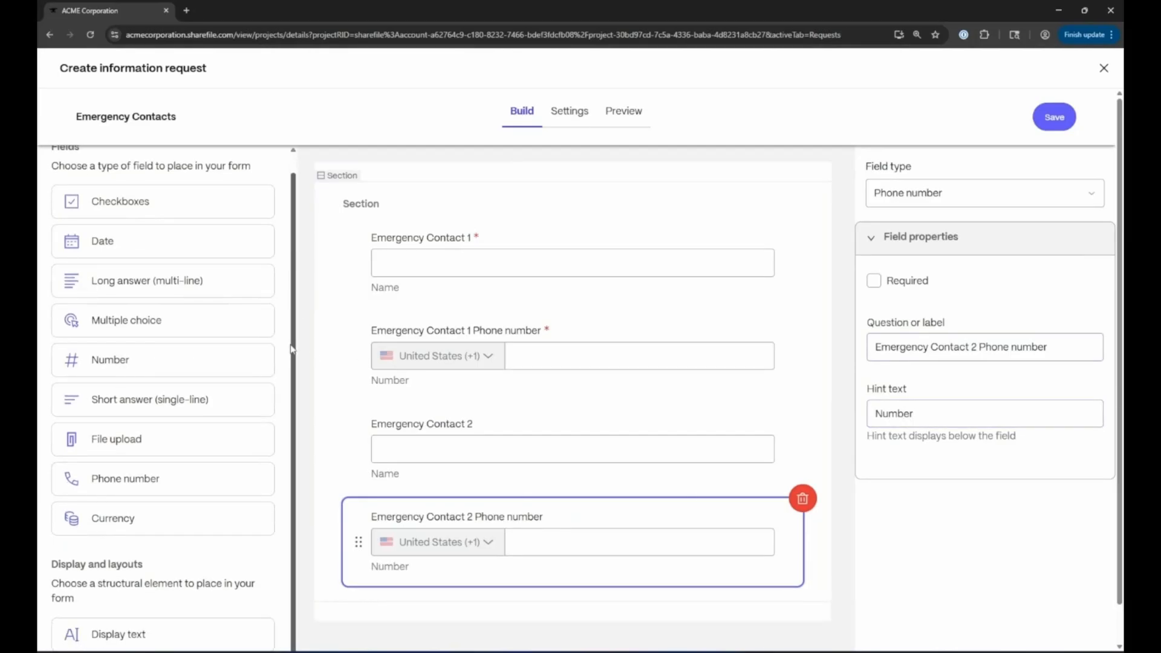
scroll(293, 343, "up", 1)
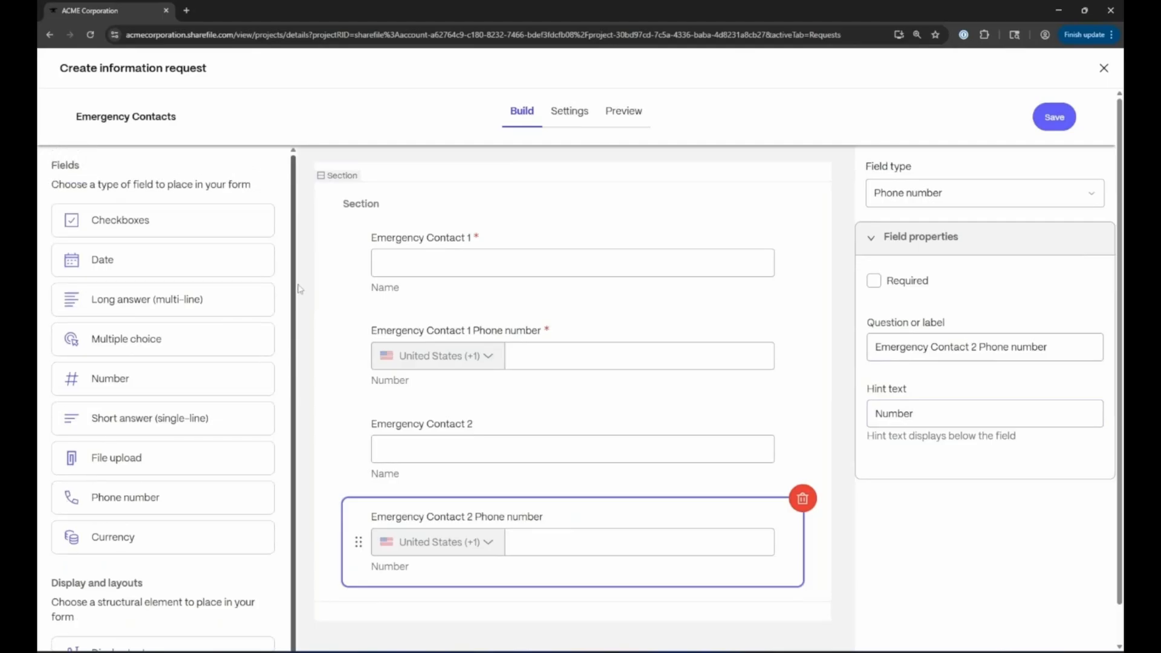
Review the Emergency Contacts form's settings and preview, then save the form and close the builder
scroll(299, 338, "down", 1)
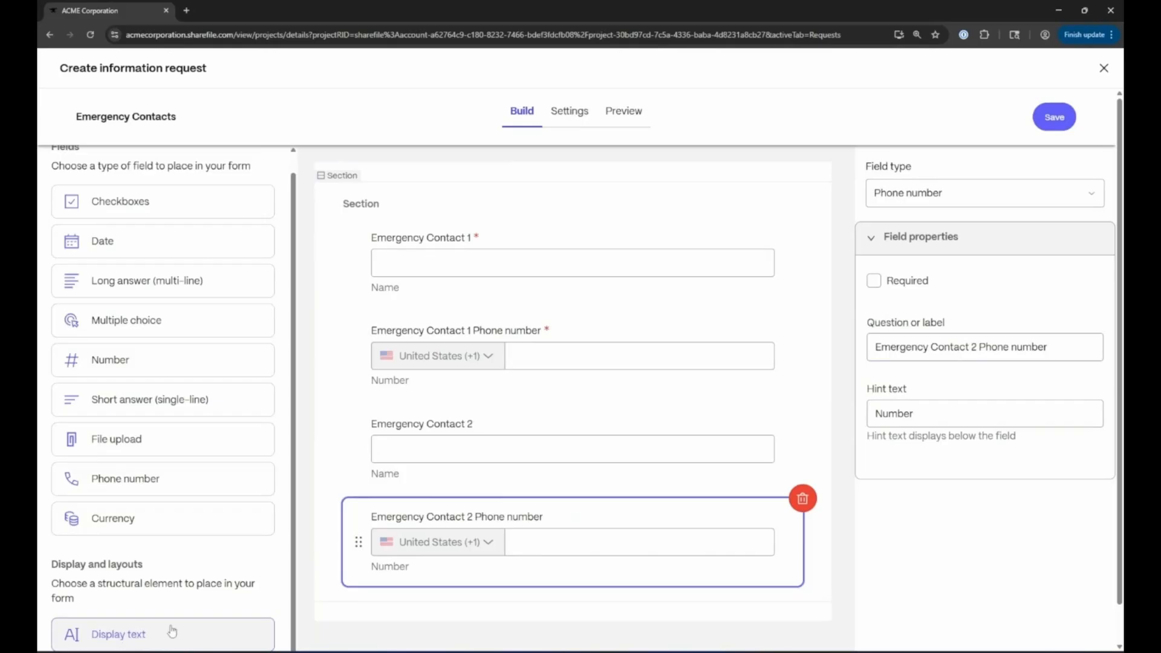
left_click(573, 114)
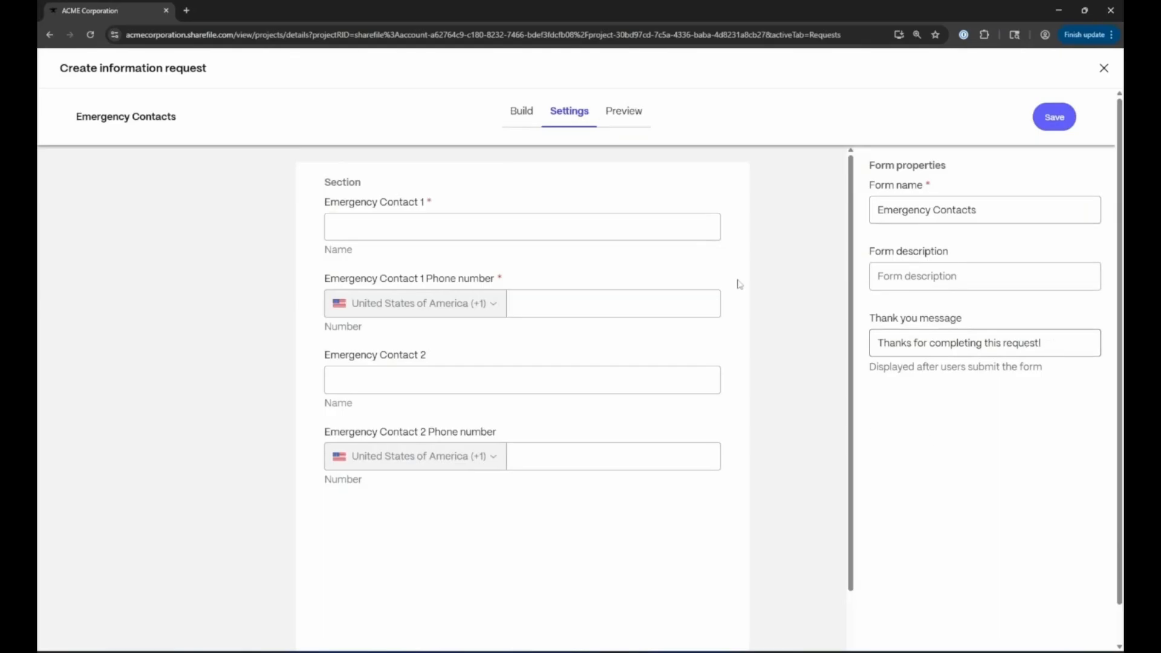
left_click(622, 112)
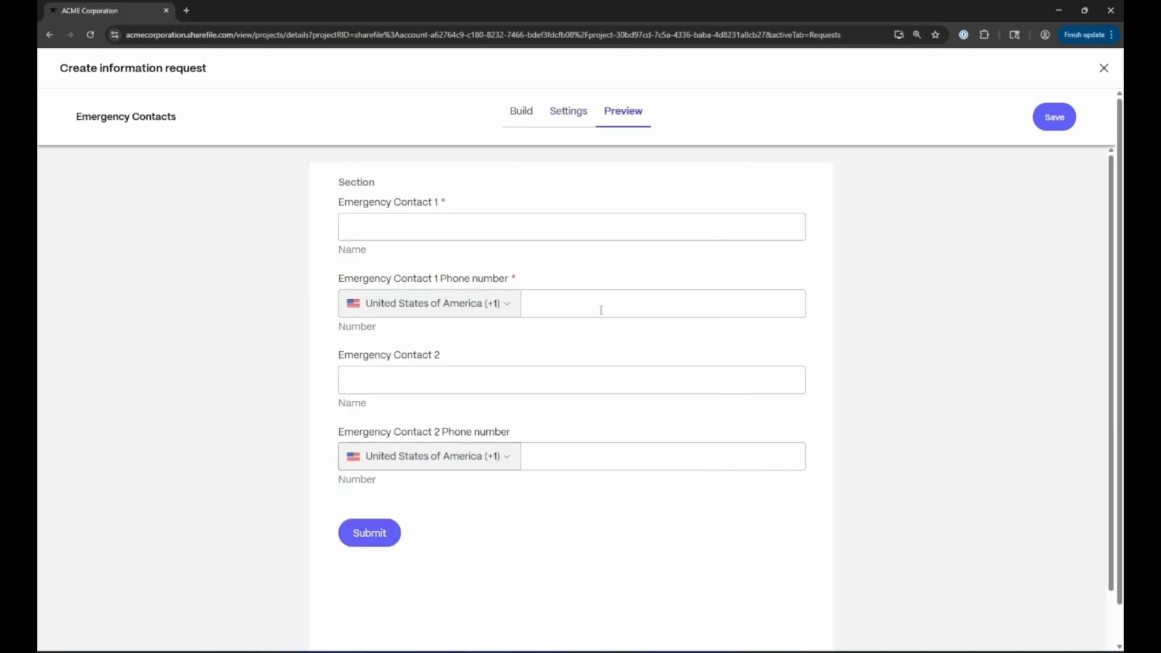
left_click(1055, 124)
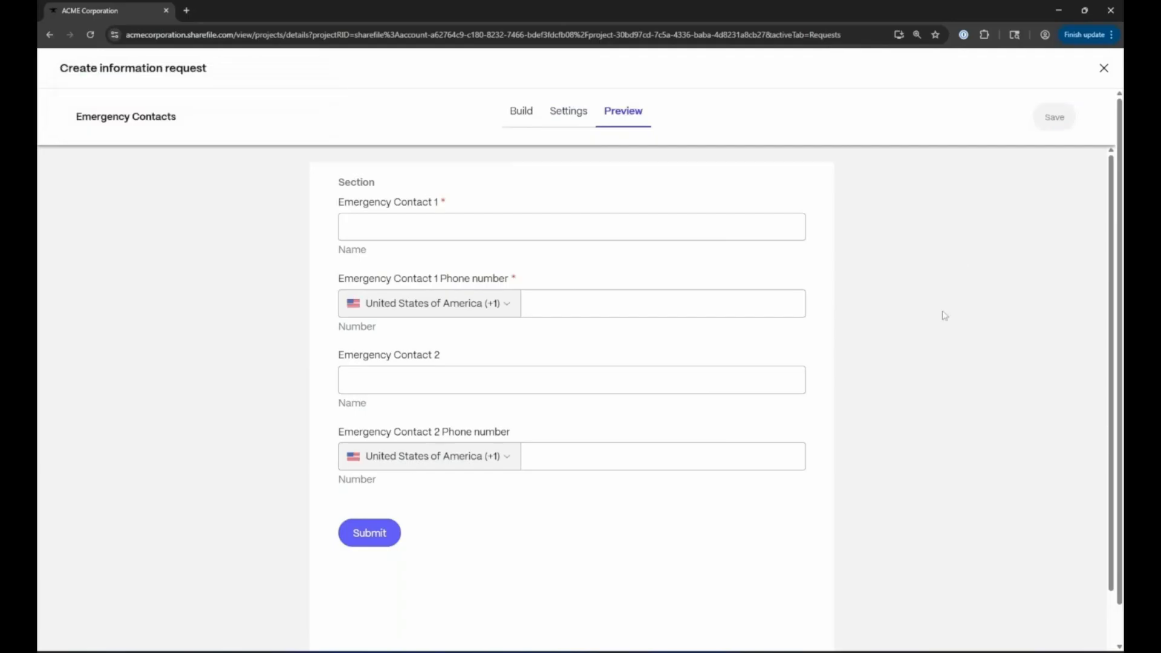
left_click(1104, 69)
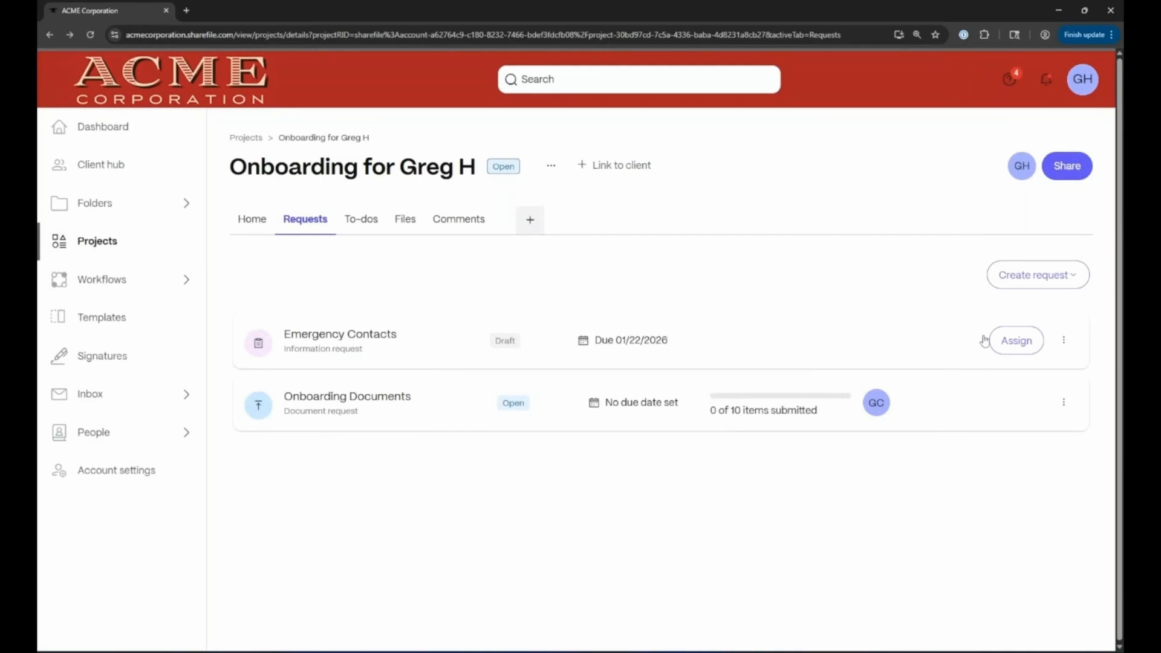
Start assigning the Emergency Contacts information request to specific people and choose the client contact as its assignee
left_click(1063, 340)
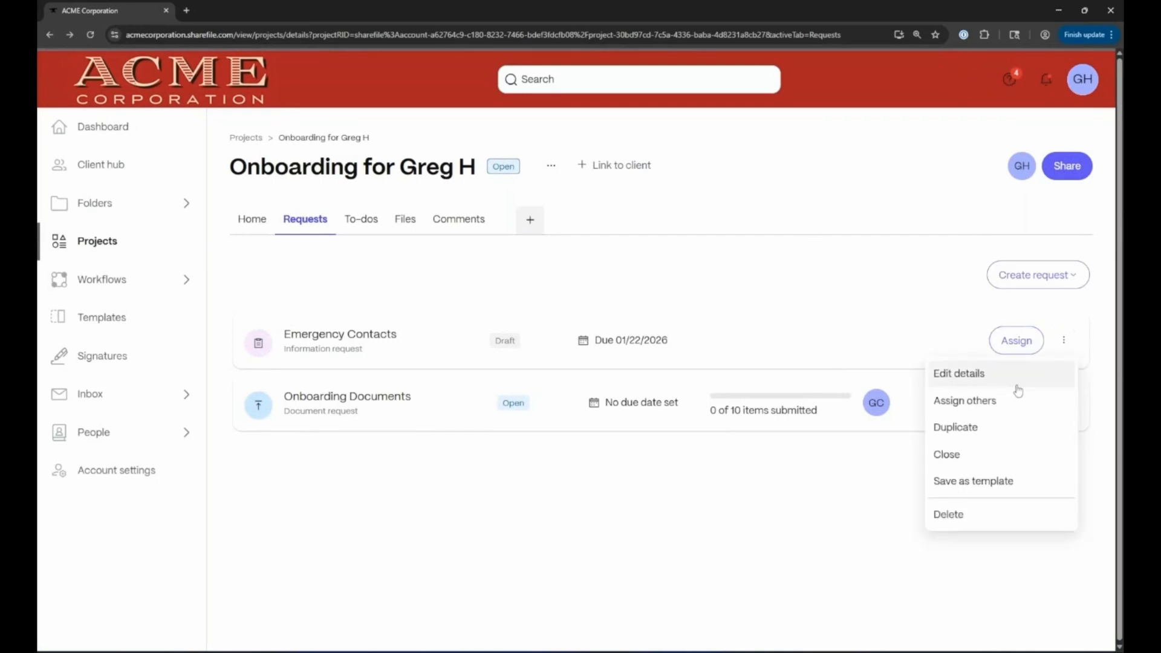
left_click(1011, 343)
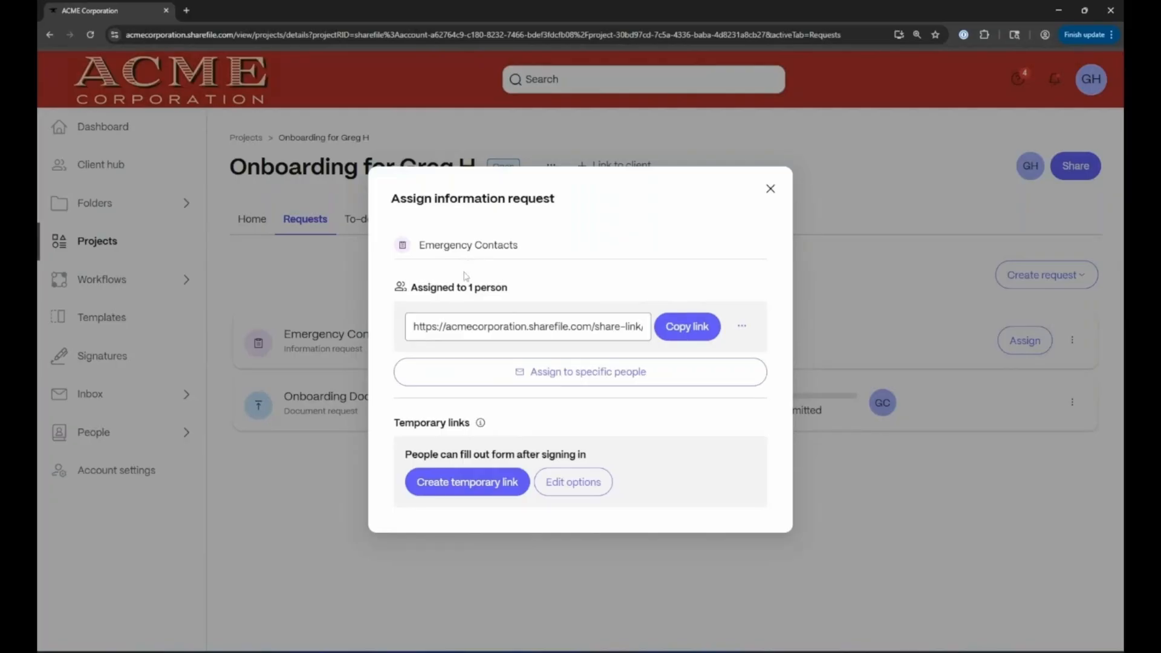
left_click(573, 379)
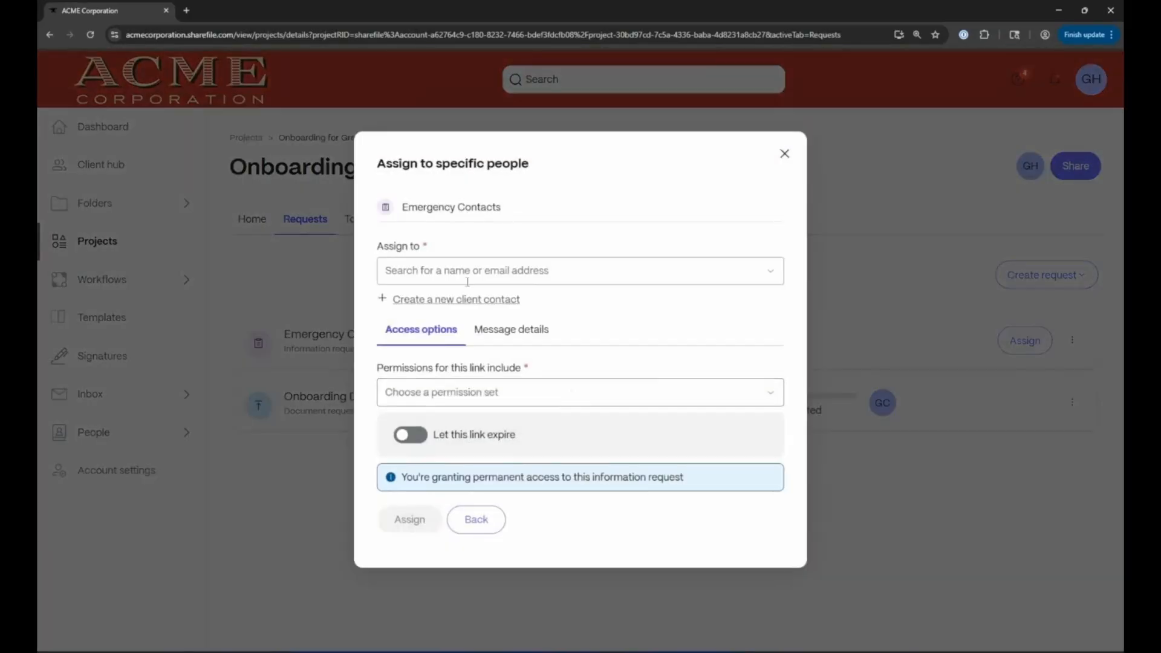
left_click(467, 281)
type("greg")
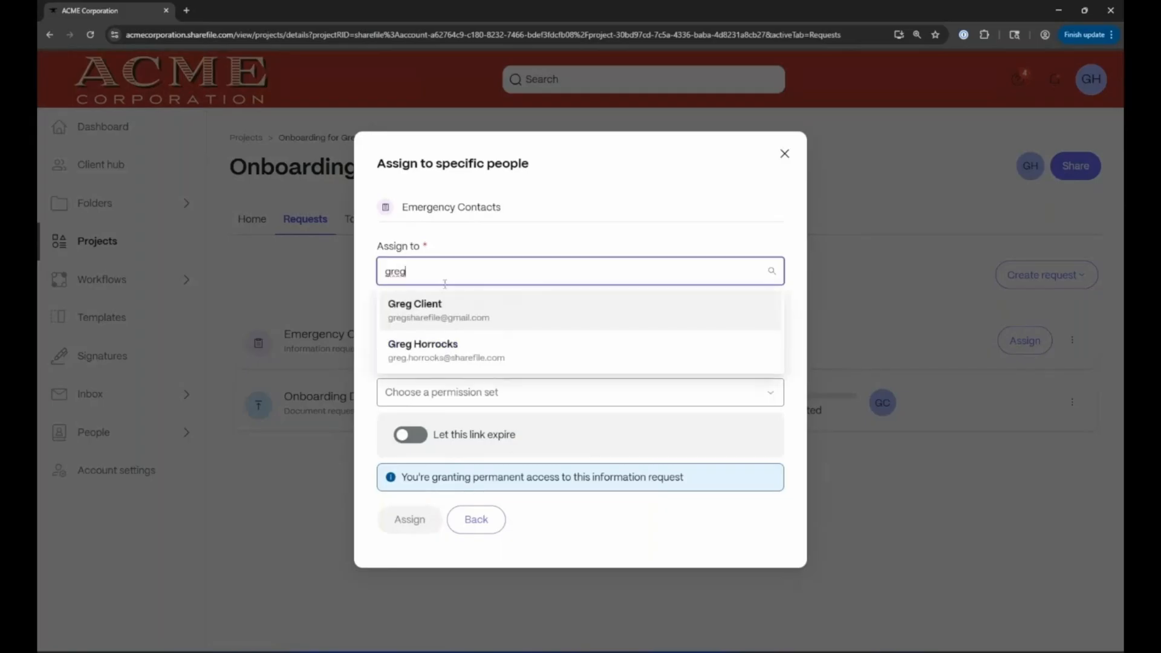
left_click(435, 311)
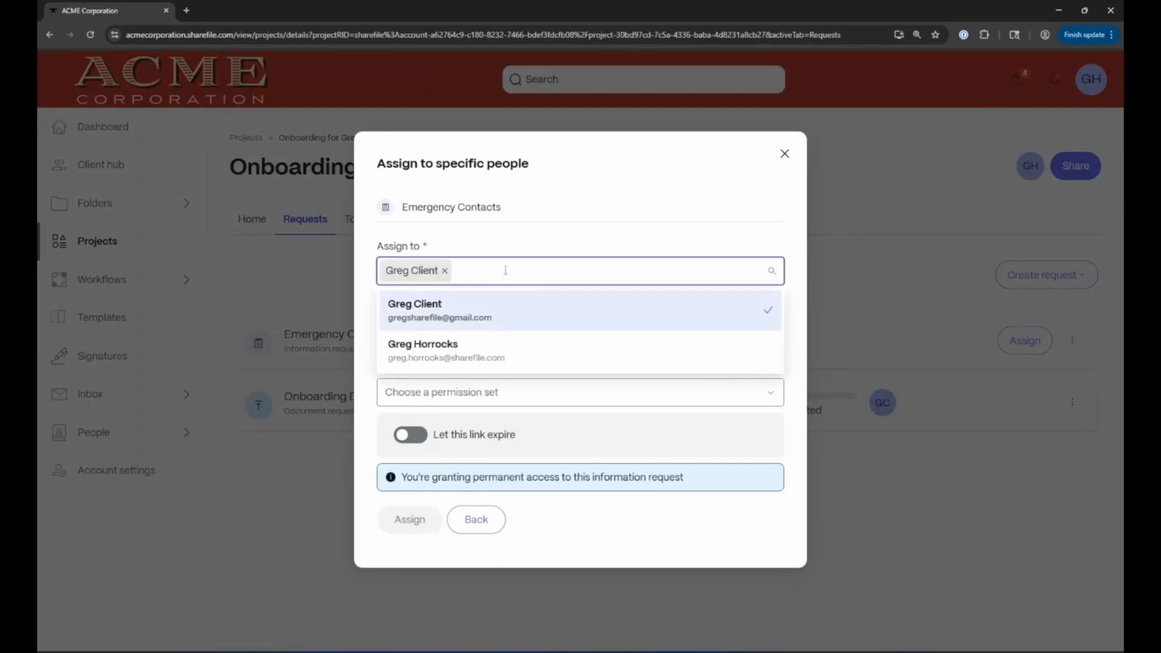
left_click(591, 231)
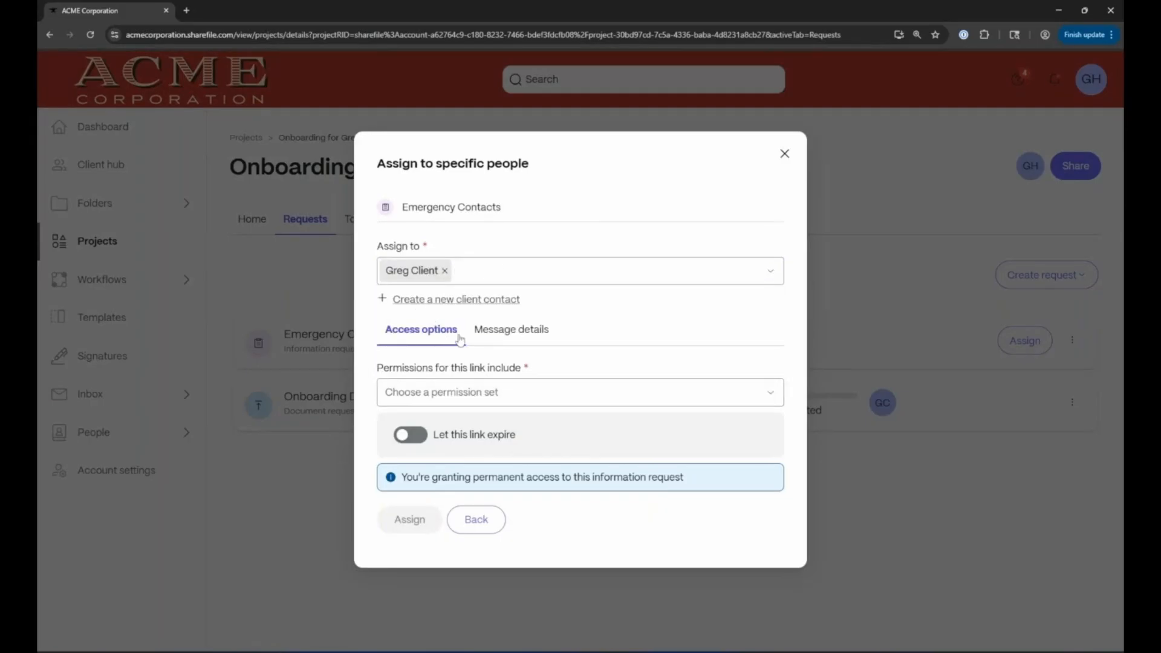
Grant the Assignee permission set for the Emergency Contacts request and complete the assignment
left_click(465, 392)
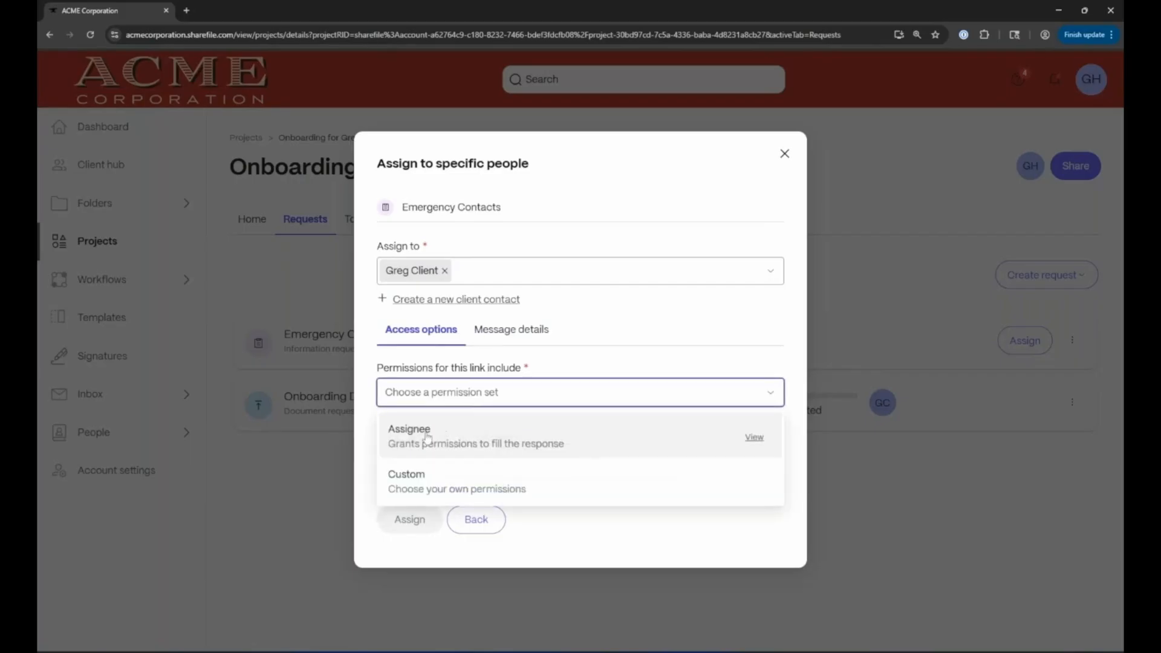
left_click(427, 437)
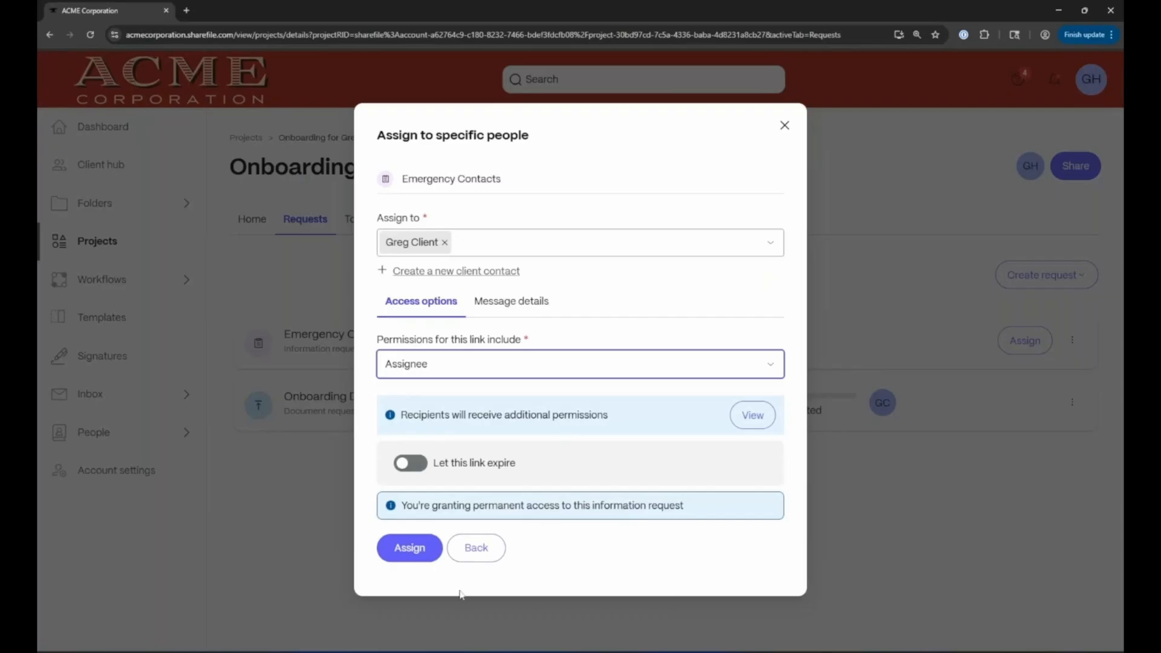
left_click(402, 555)
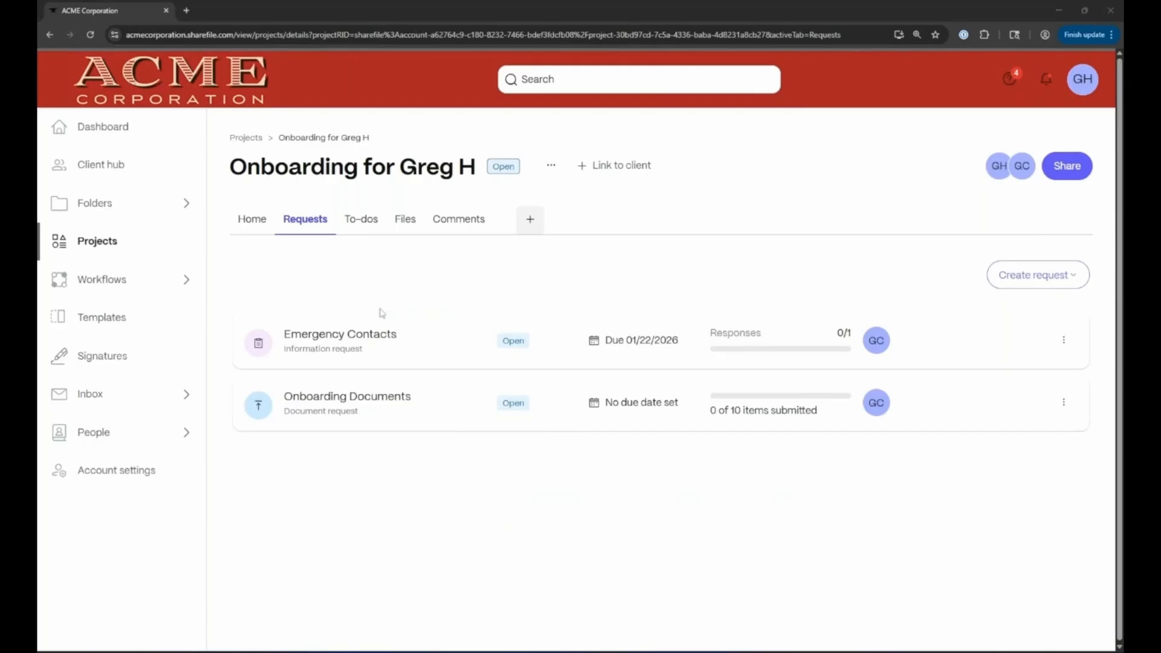
Start a new project to-do titled "New Hire Orientation" with the status Not started
left_click(360, 224)
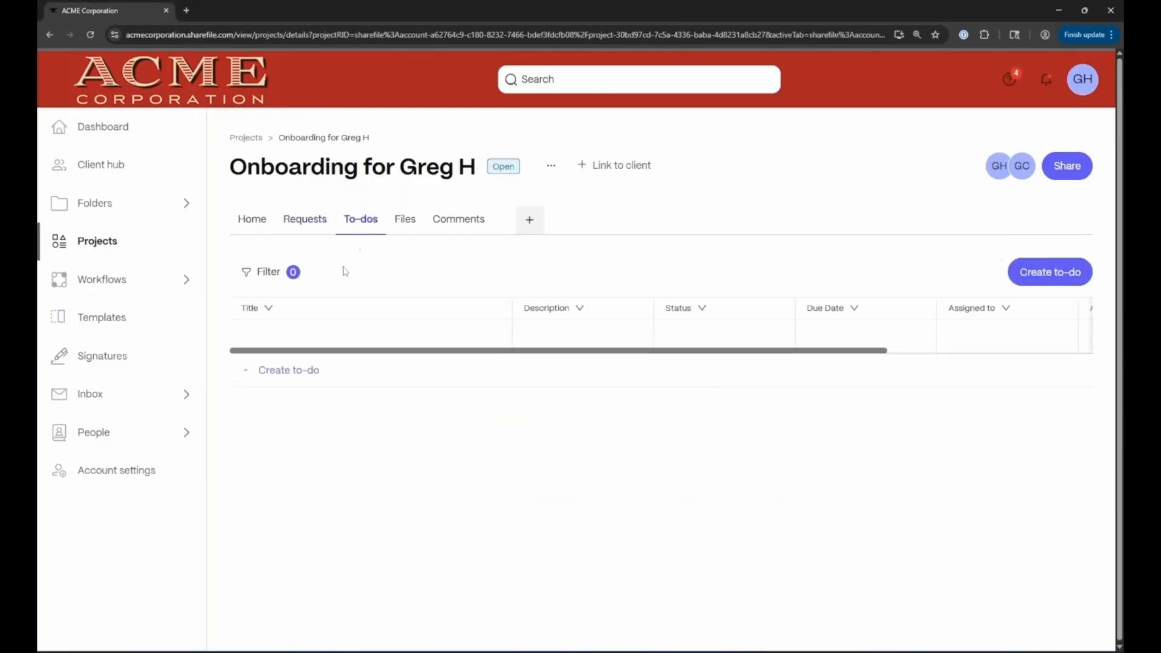
left_click(1045, 274)
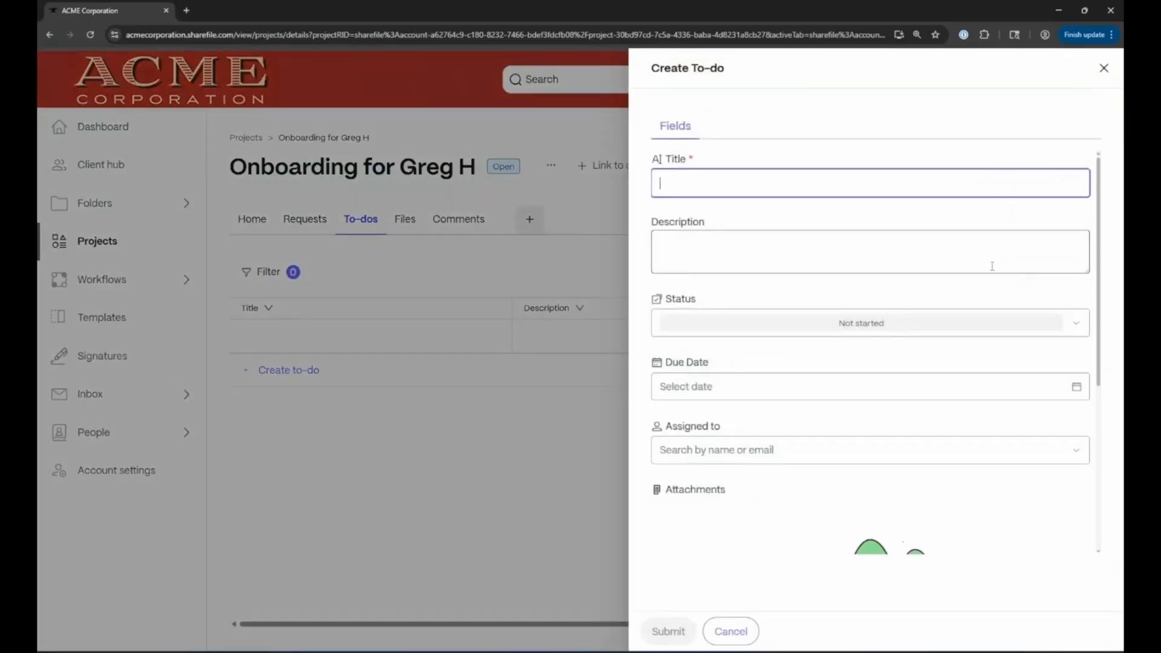
type("New Hire O")
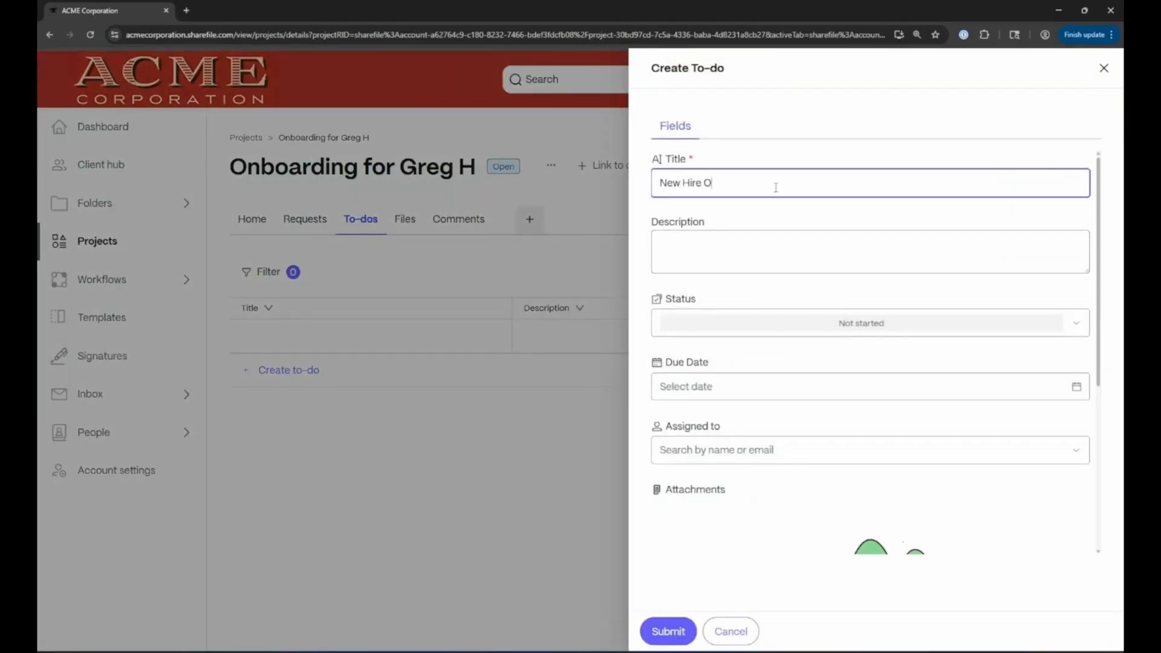
type("rientation")
left_click(671, 241)
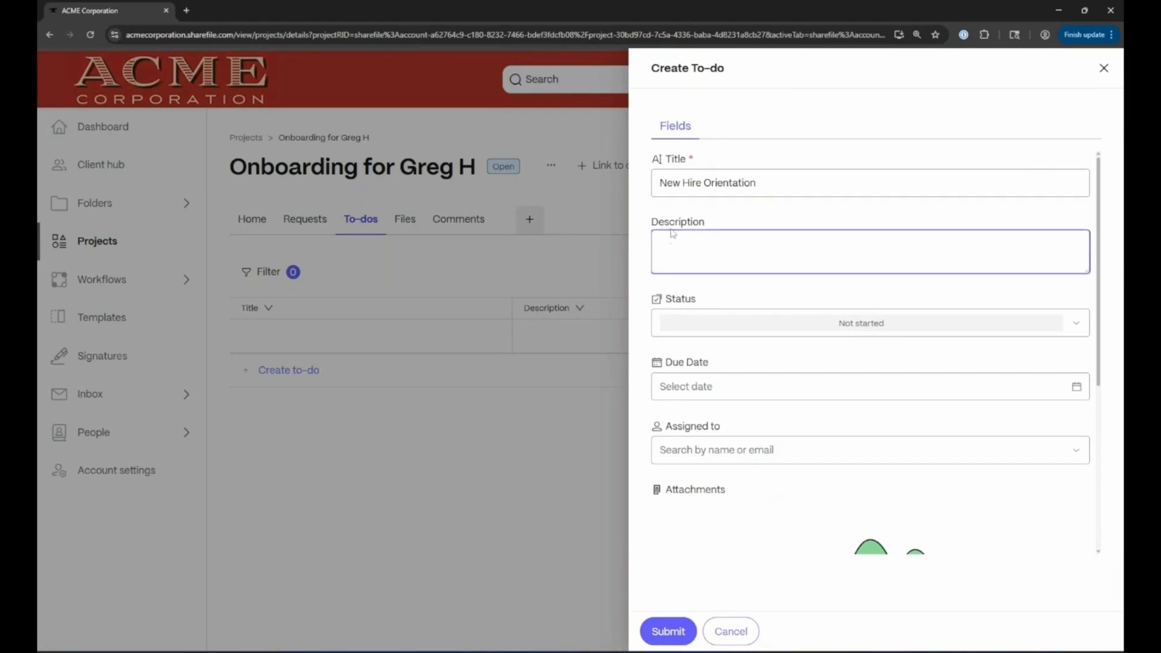
left_click(863, 325)
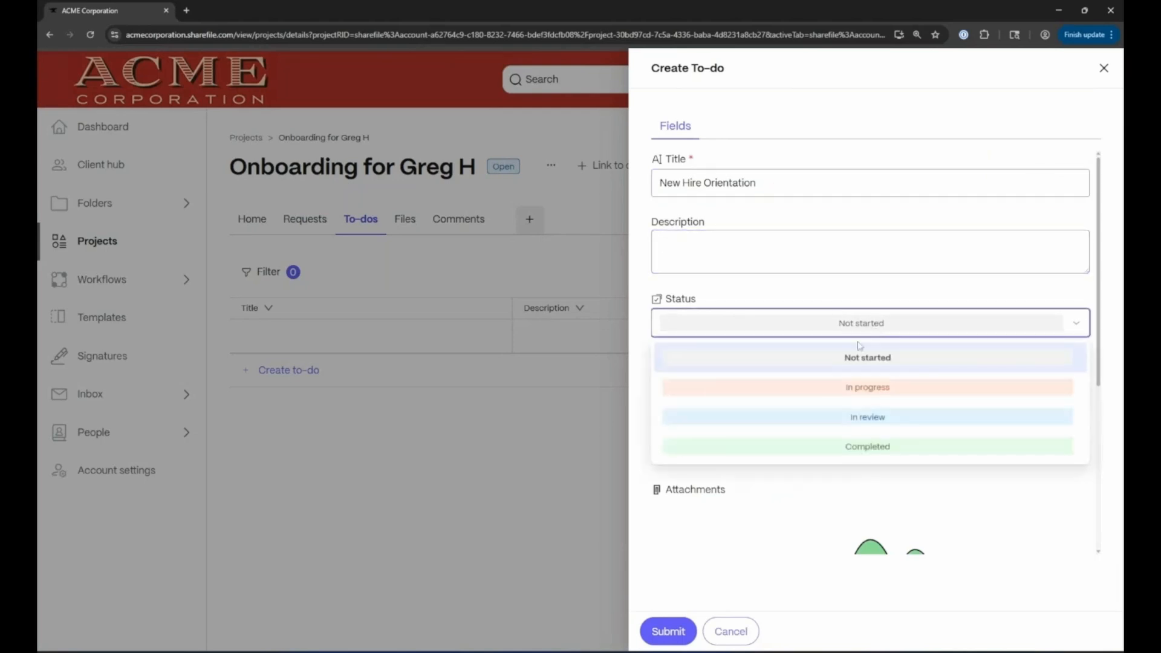
left_click(854, 363)
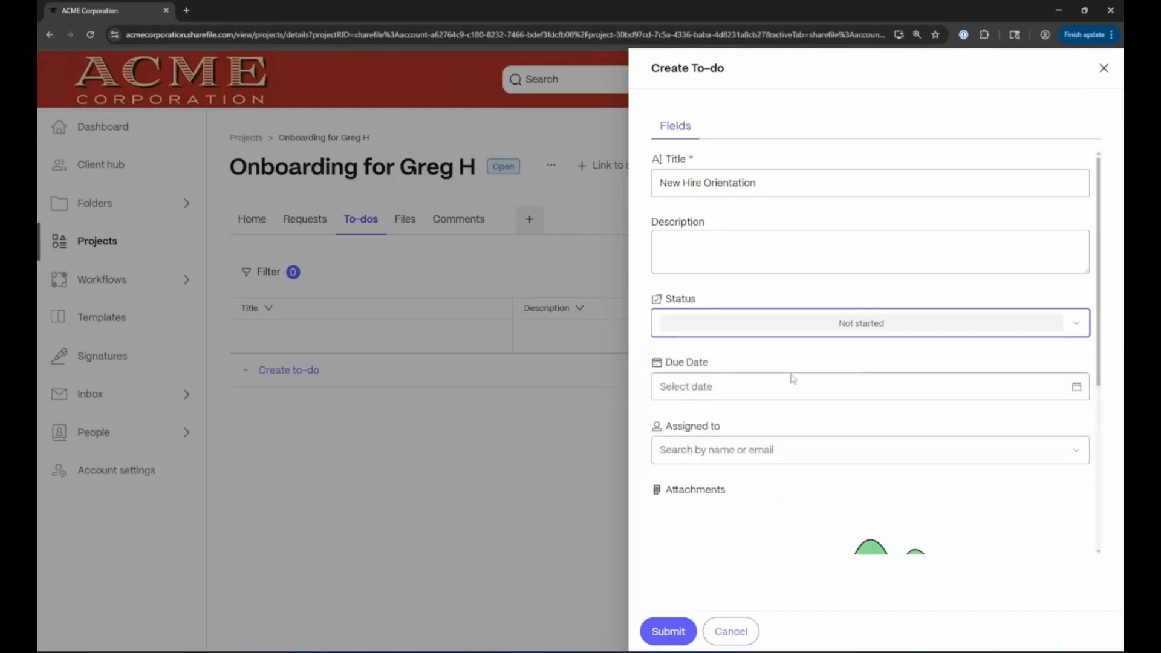
Set the to-do's due date to 01/26/2026, assign it to the client contact and submit it
left_click(728, 386)
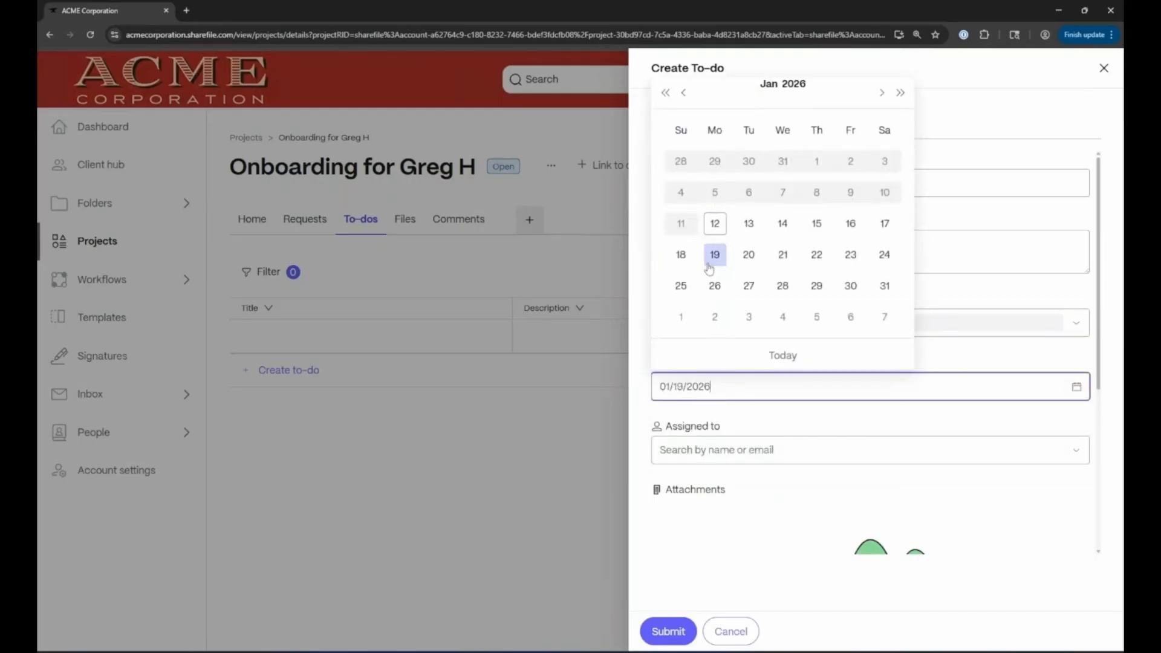
left_click(714, 286)
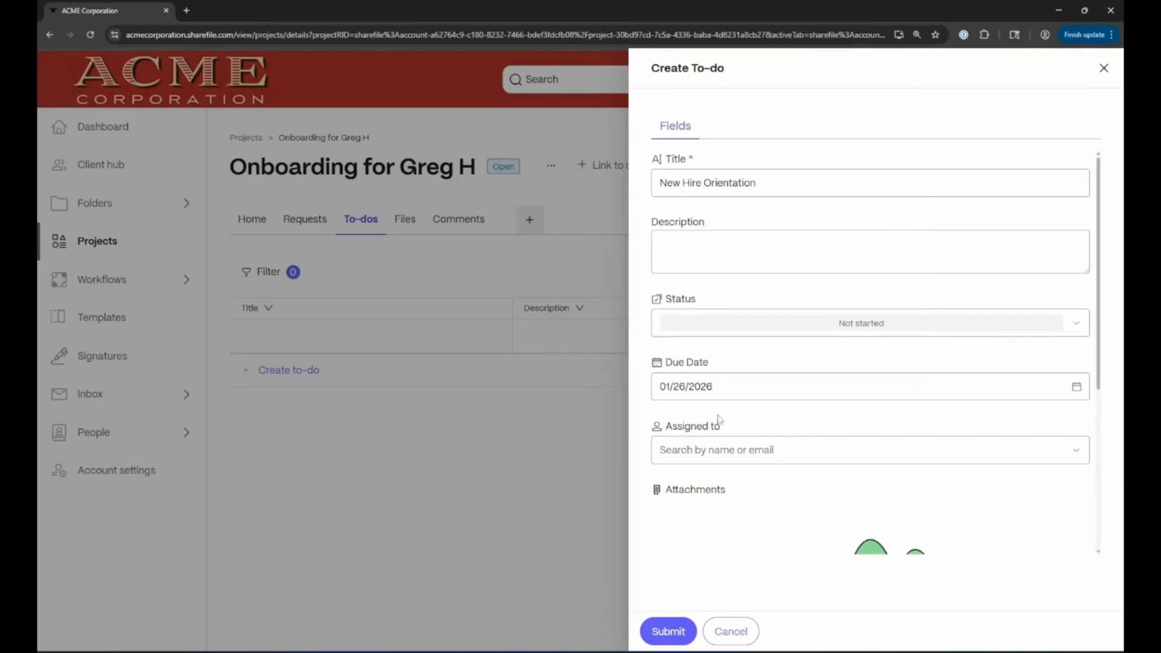
left_click(705, 451)
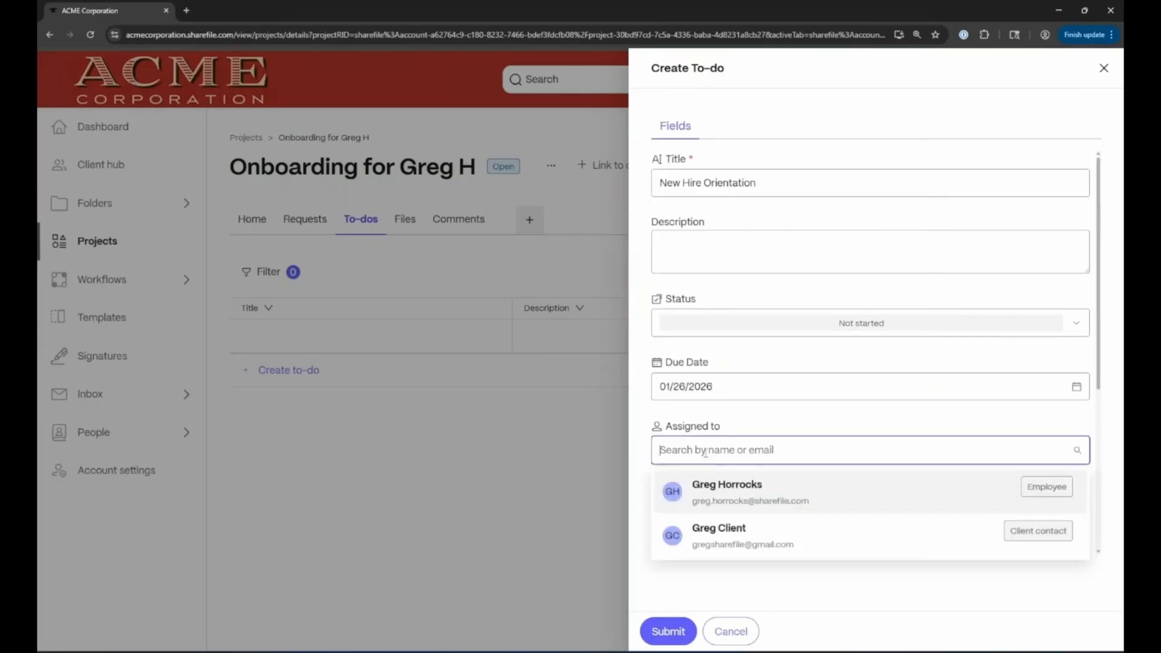
left_click(701, 529)
left_click(642, 592)
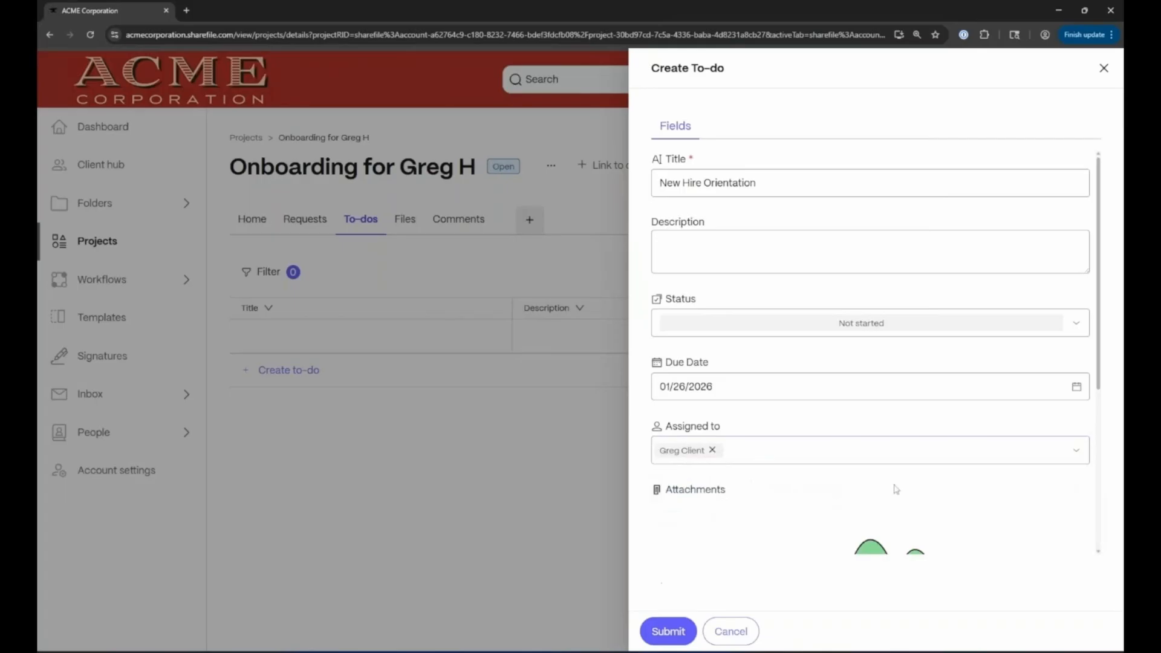
scroll(894, 490, "down", 5)
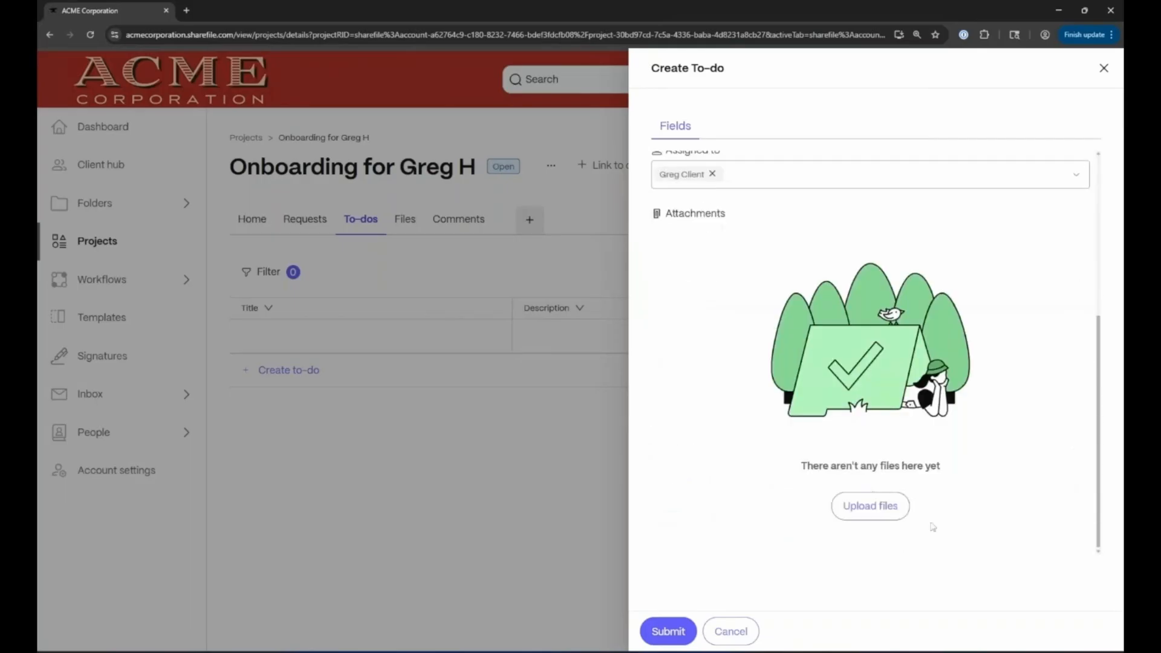
left_click(663, 635)
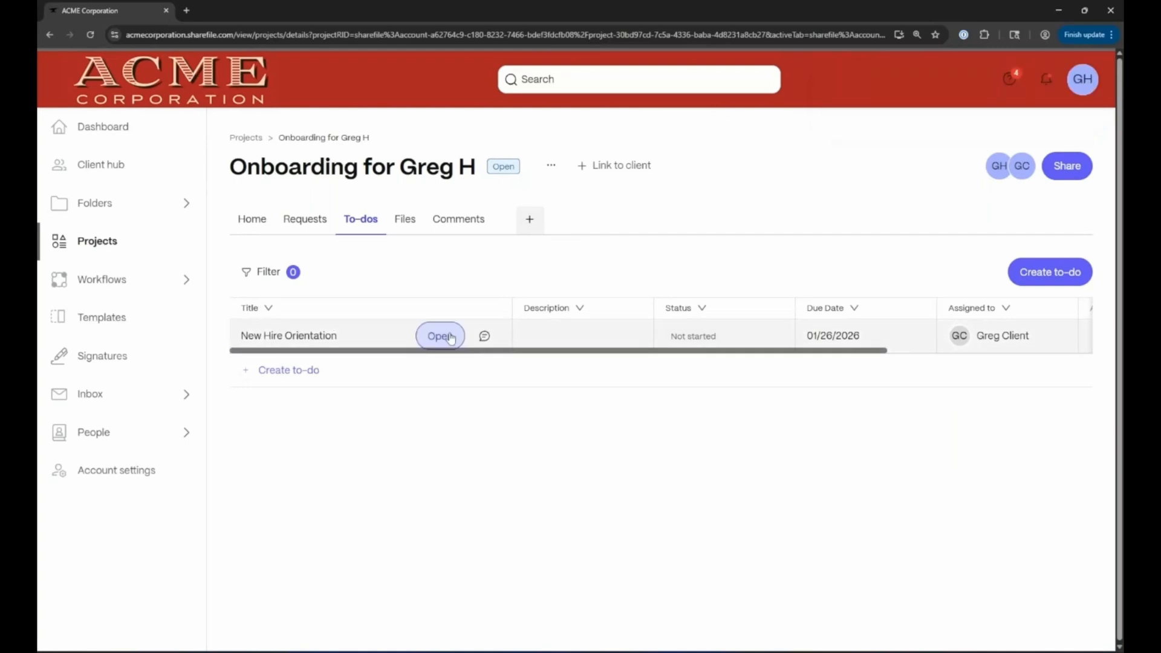
Examine the New Hire Orientation to-do's details, close it and view the project's overview
left_click(441, 336)
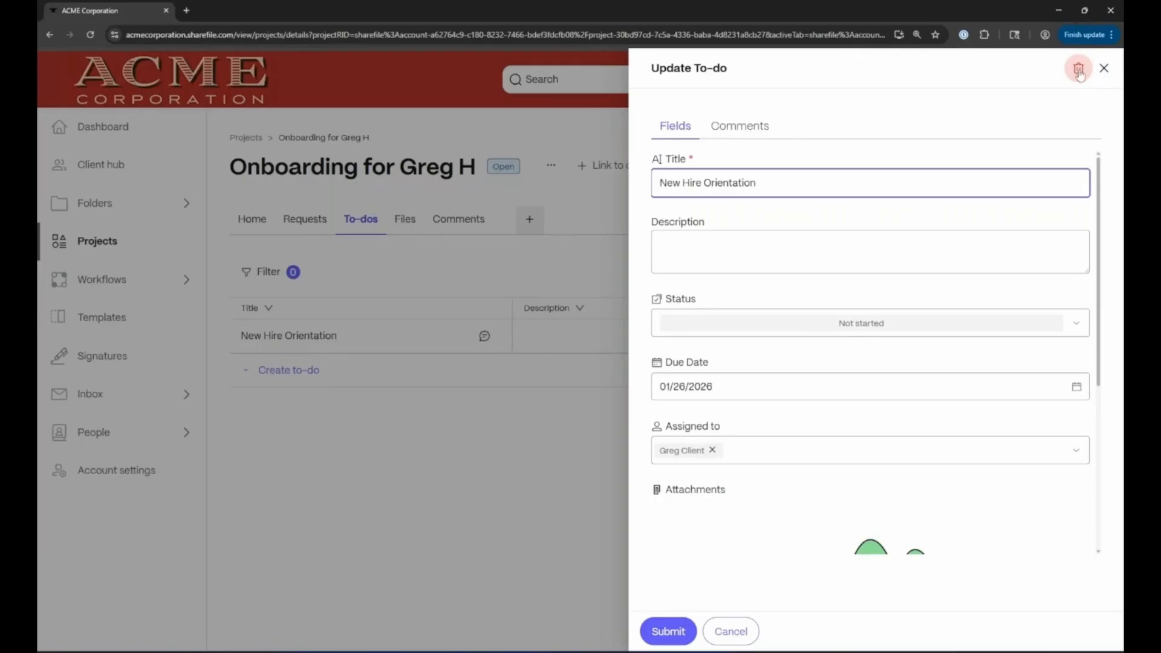
left_click(1105, 70)
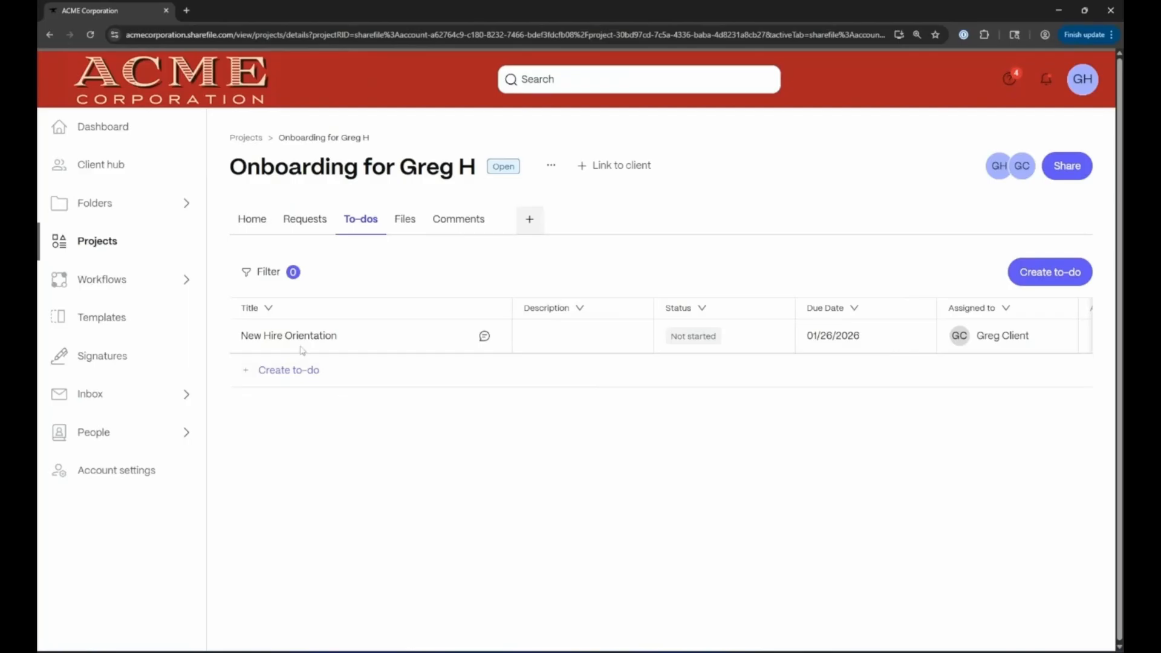
left_click(249, 220)
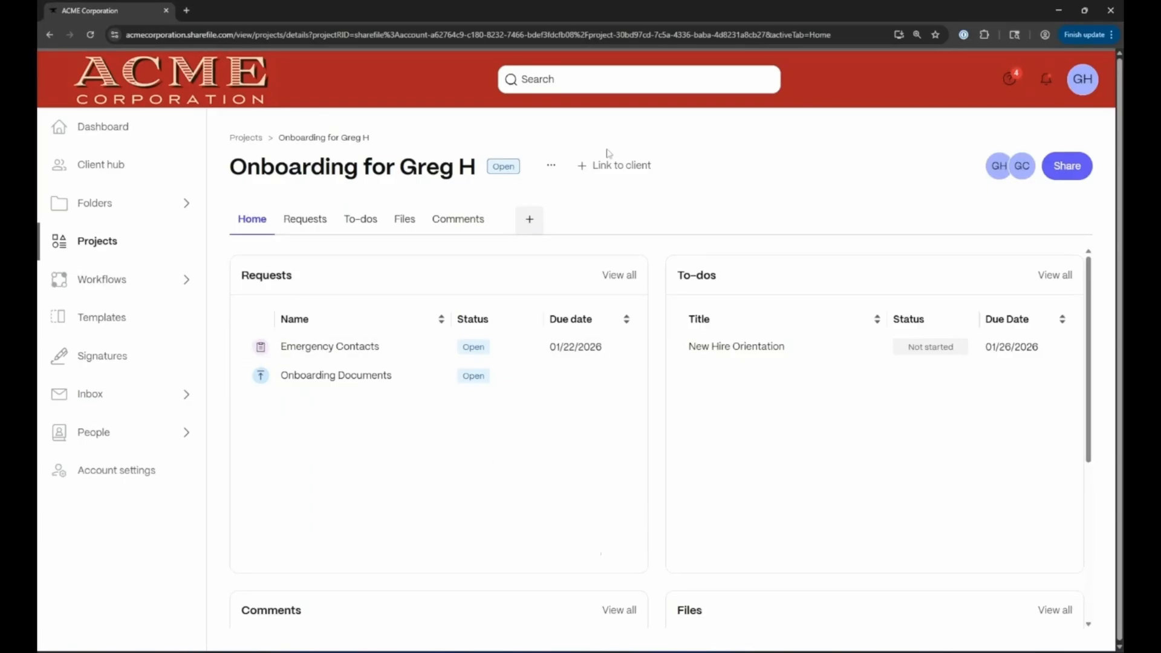
Save the whole onboarding project as a template named "Onboarding Template (Construction Worker)"
left_click(551, 167)
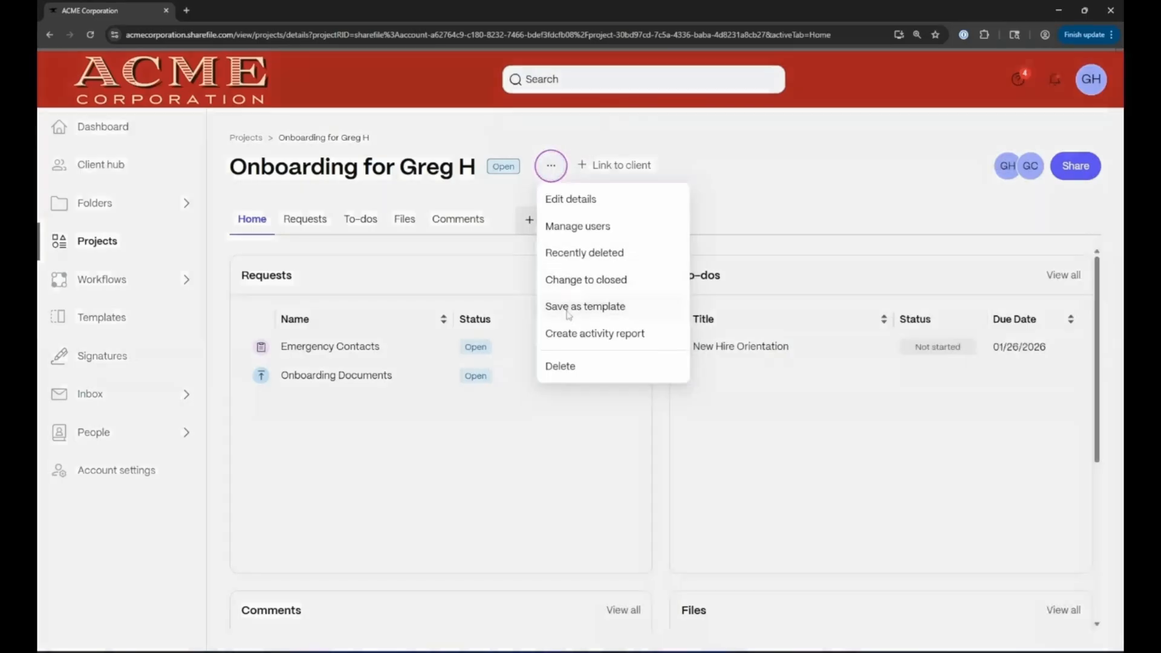
left_click(567, 308)
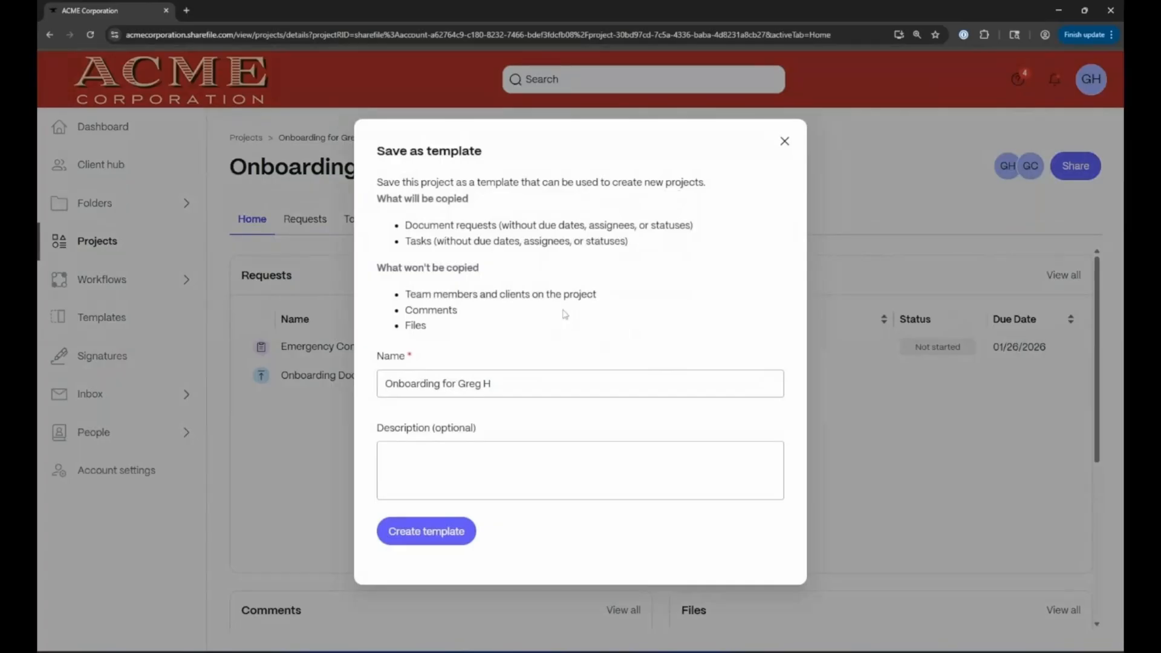
left_click_drag(377, 199, 489, 208)
left_click(486, 205)
left_click(554, 383)
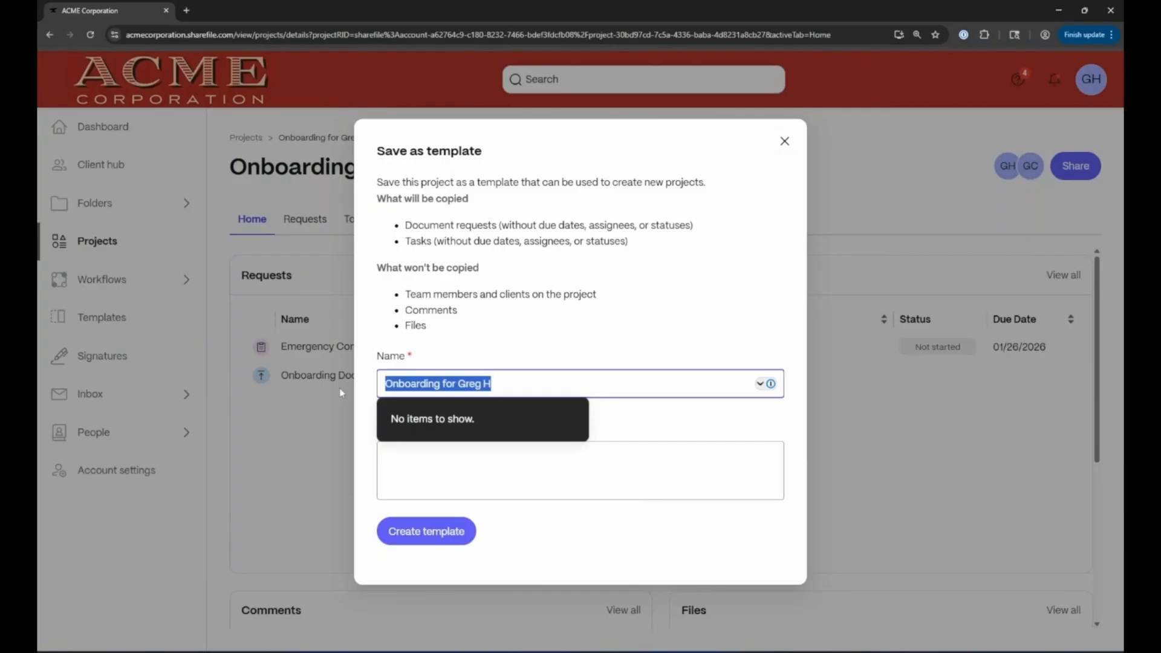
type("Onboarding")
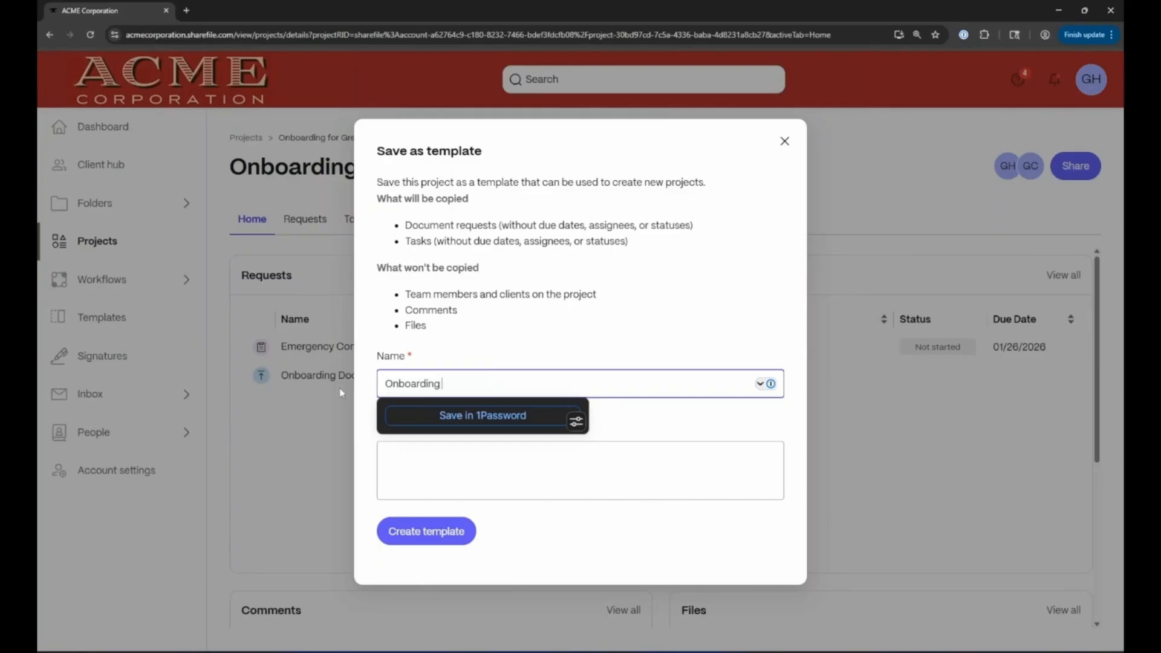
type(" Template (Contruction Worker)")
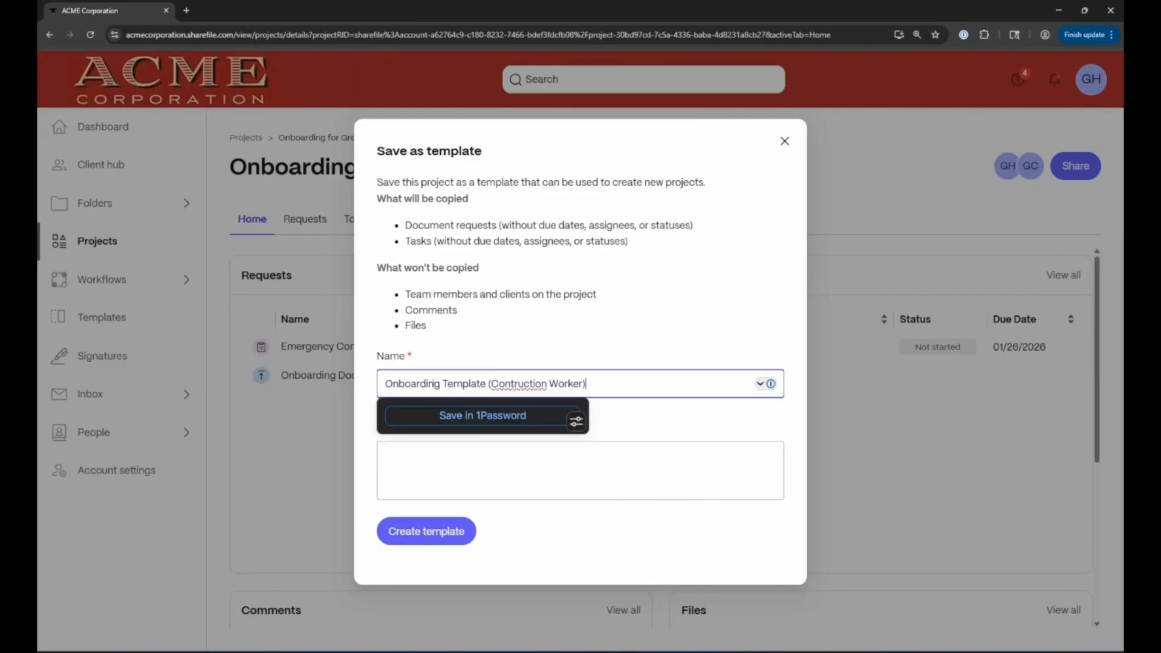
left_click(510, 384)
type("s")
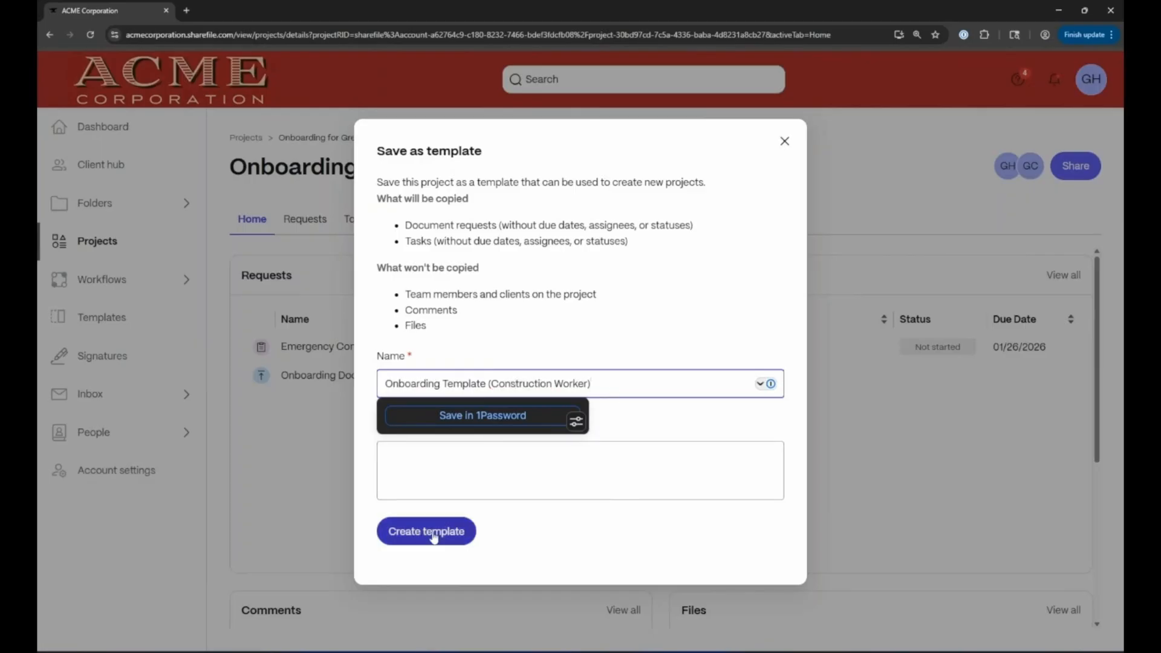
left_click(424, 534)
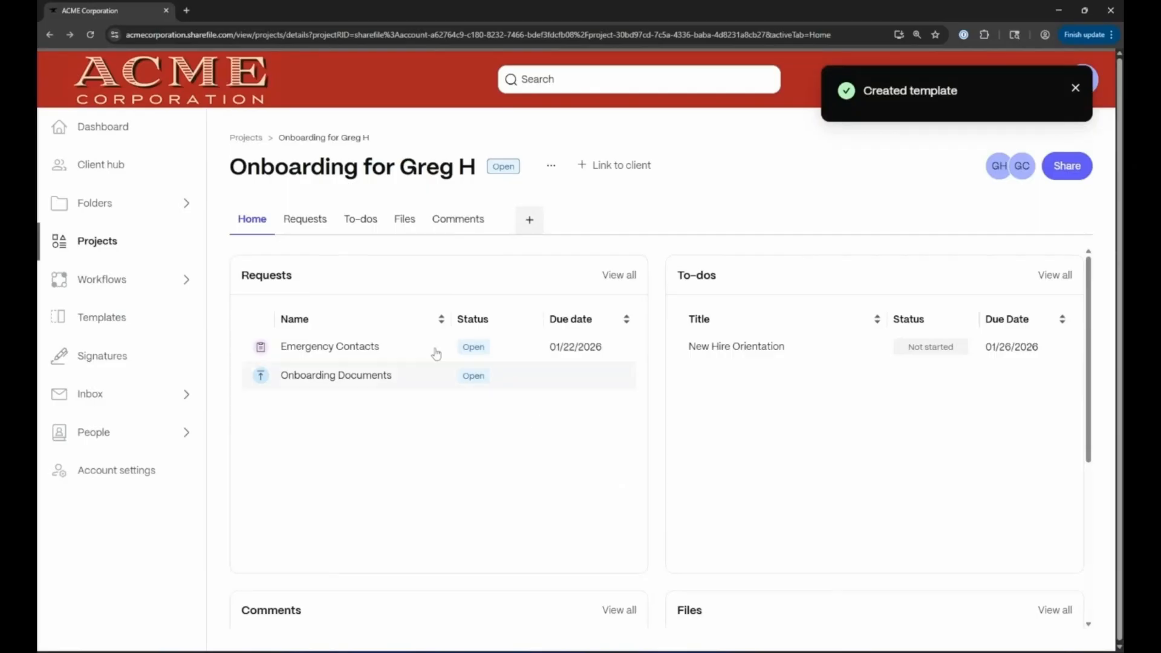
Save the Onboarding Documents request as a template named "Onboarding Documents for Construction Worker" and close the request
left_click(315, 225)
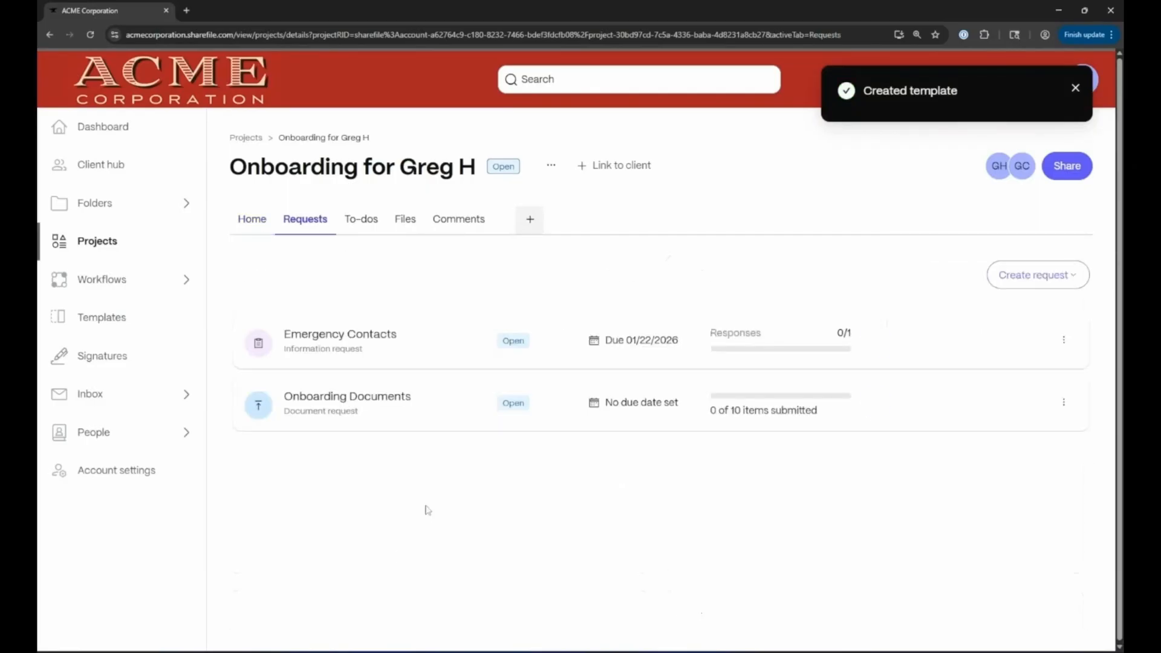
left_click(350, 401)
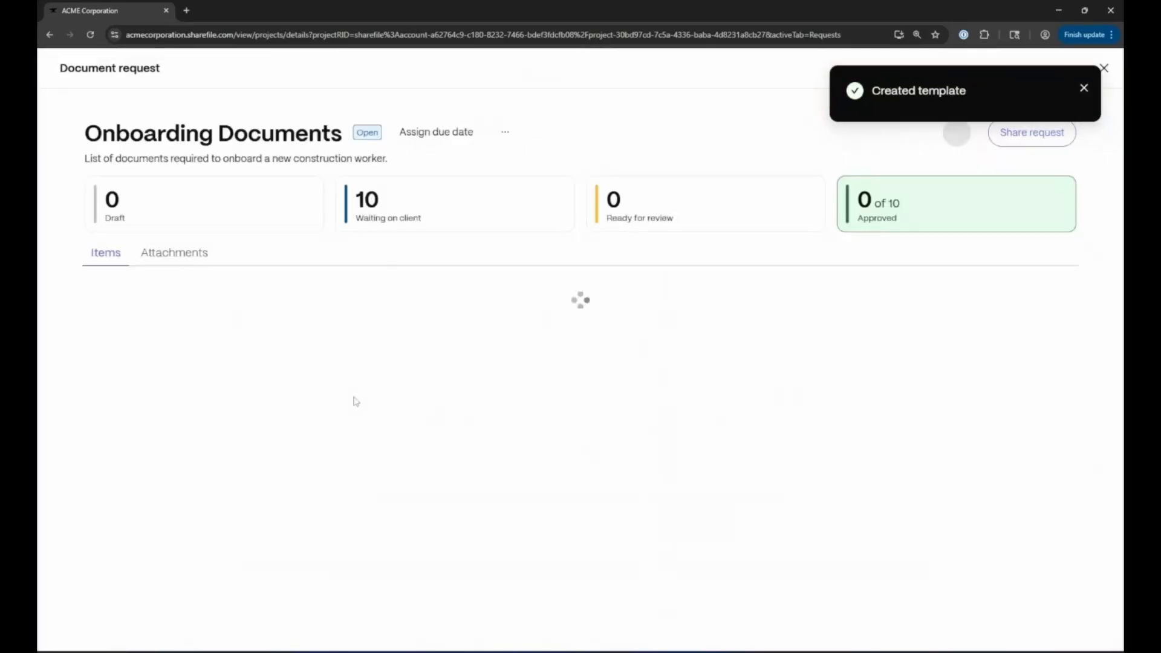
left_click(504, 132)
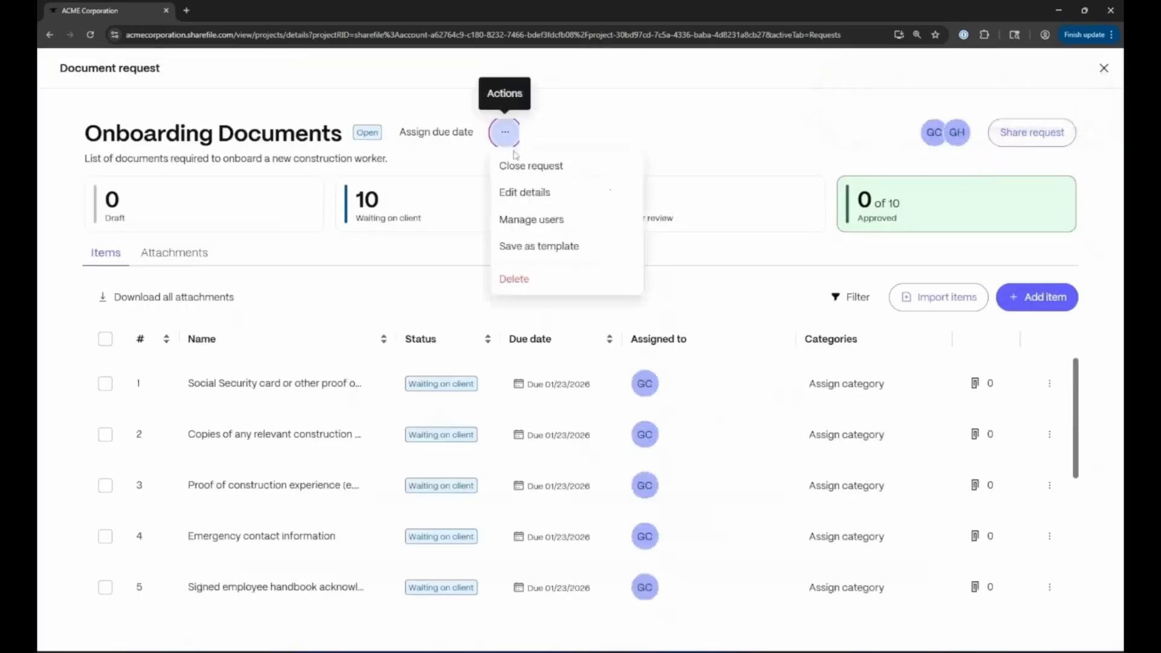
left_click(523, 248)
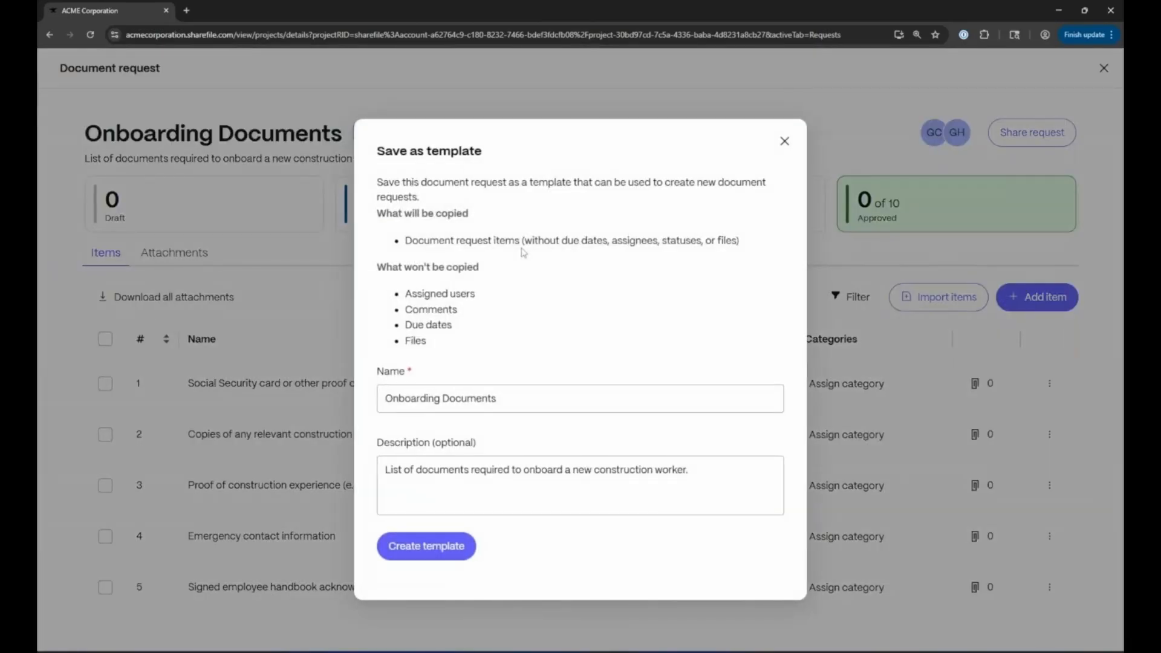
left_click(513, 399)
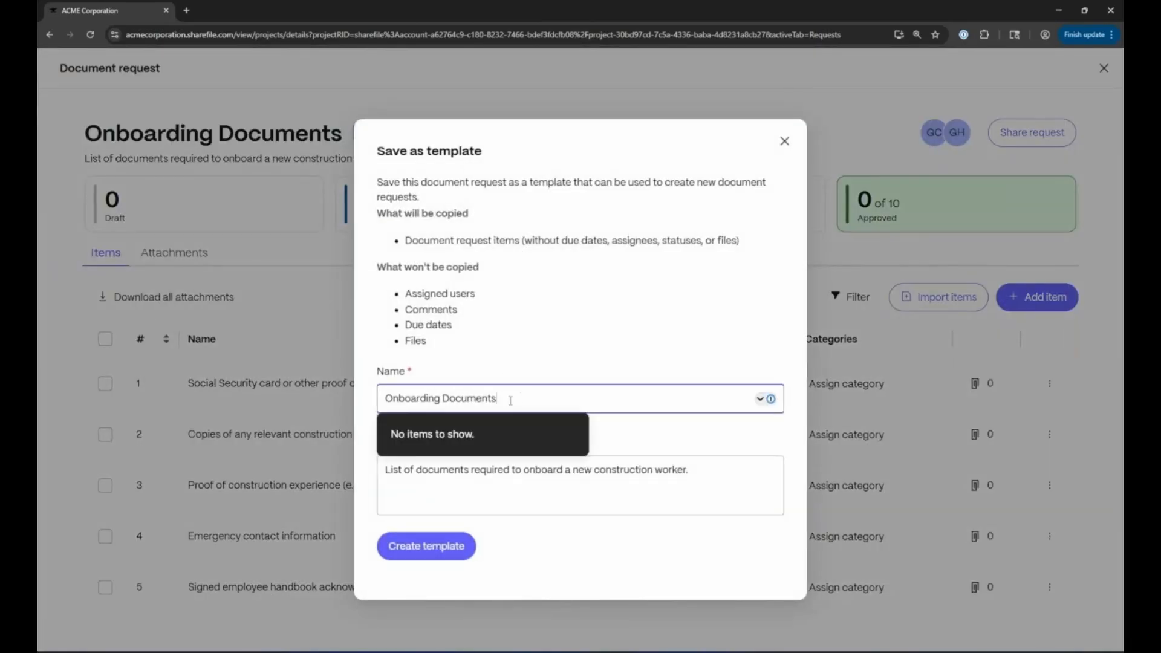
type("for")
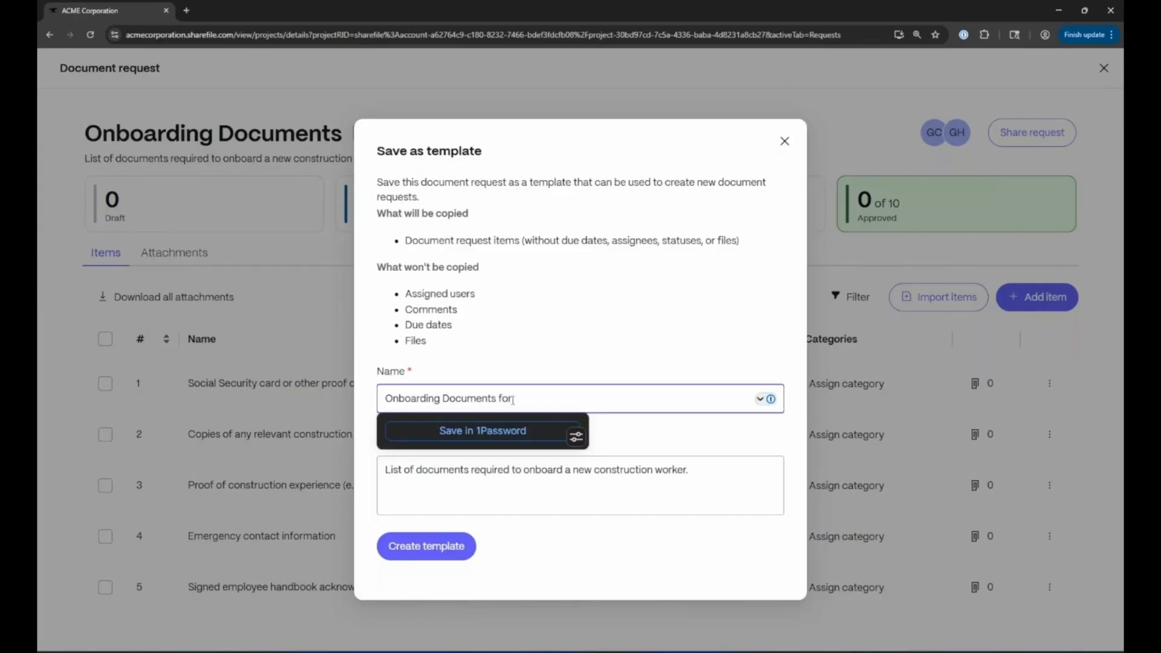
type(" Construction Worker")
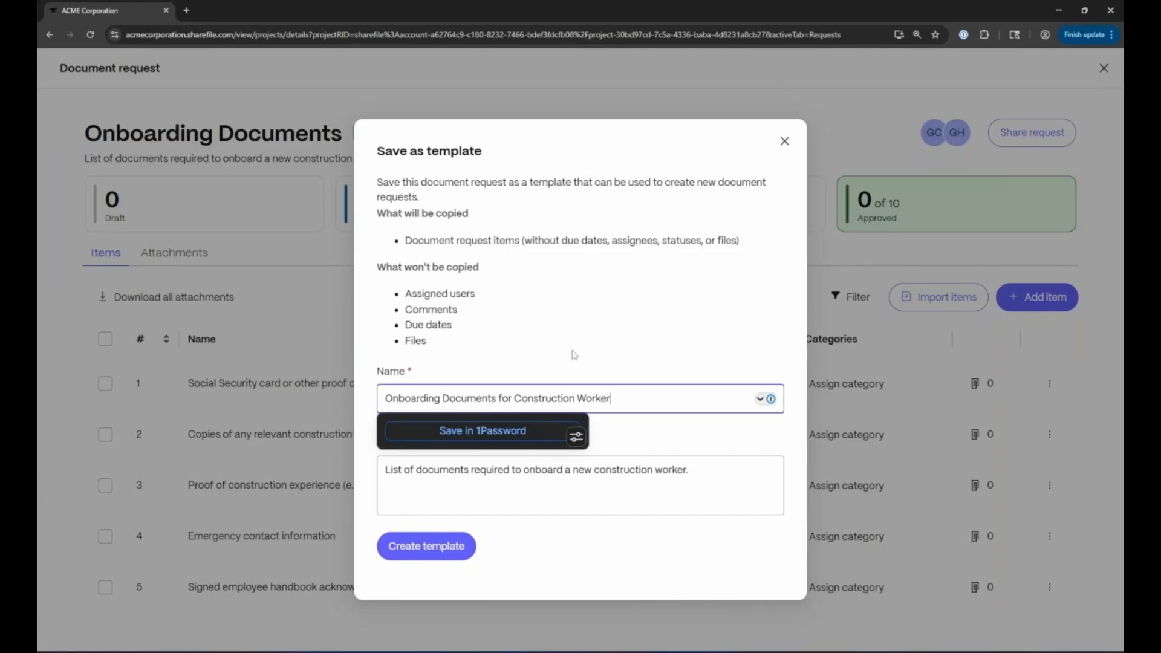
left_click(425, 550)
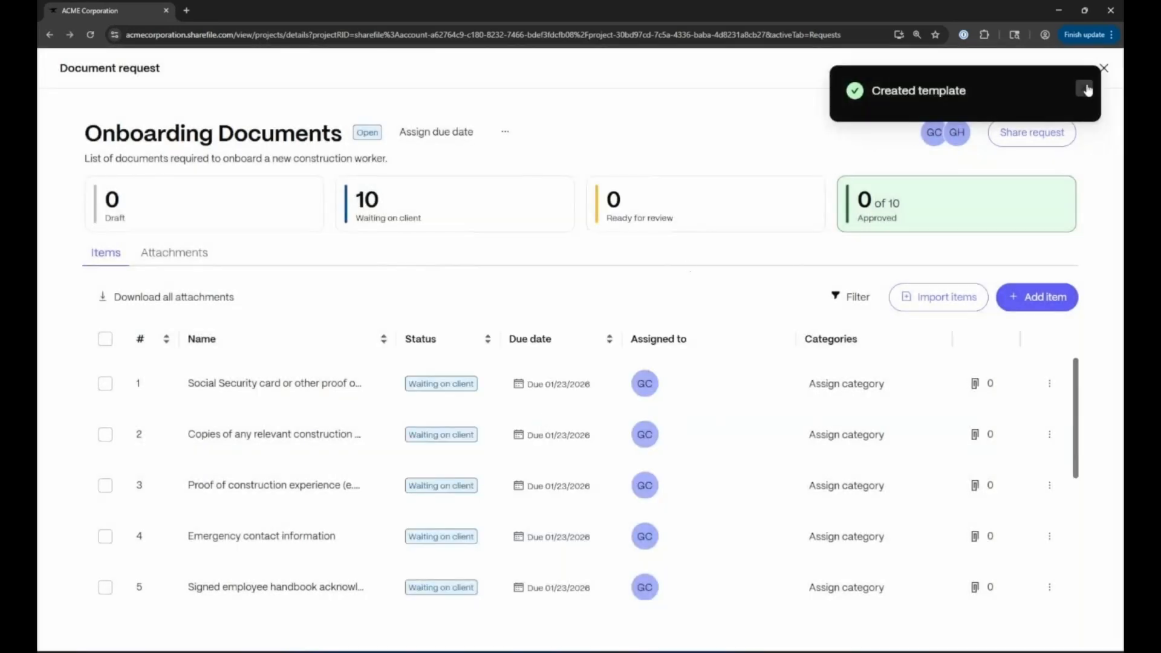
left_click(1089, 88)
left_click(1103, 69)
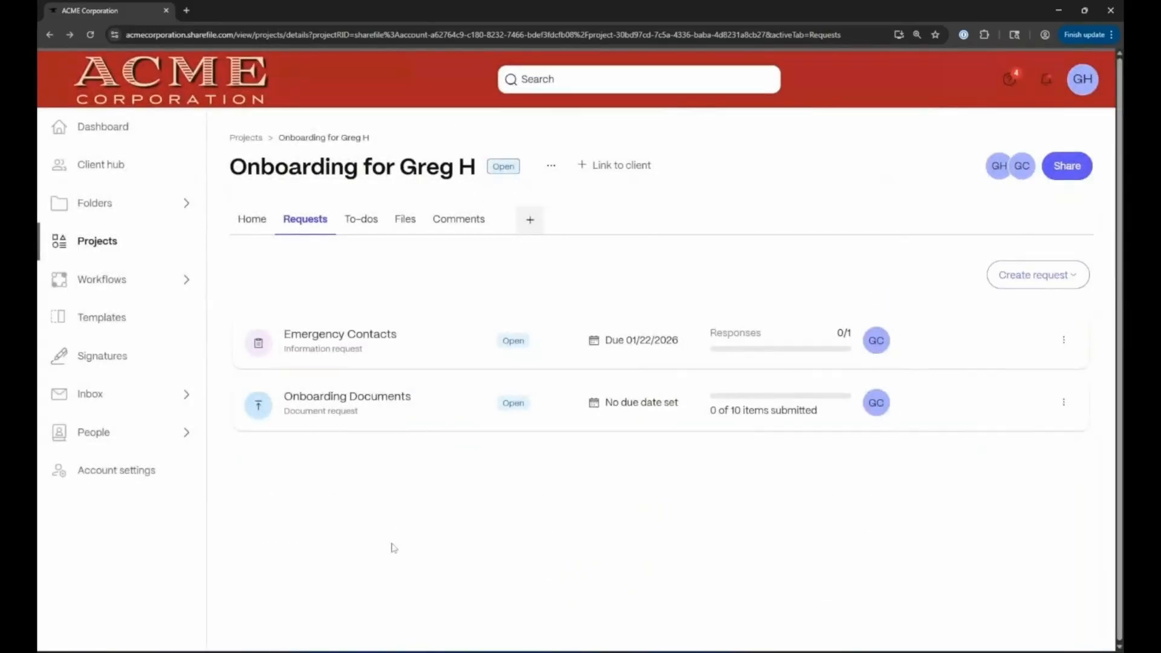
Look through the saved templates available for a new document request, and leave without creating one
left_click(1075, 282)
mouse_move(1056, 314)
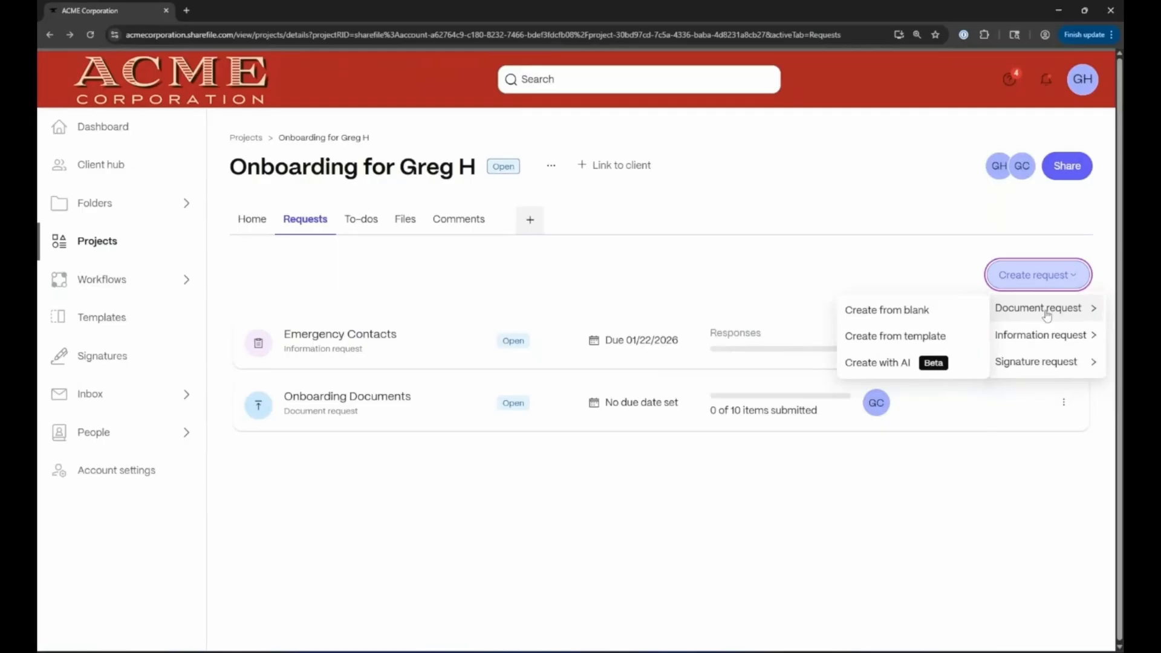
left_click(882, 336)
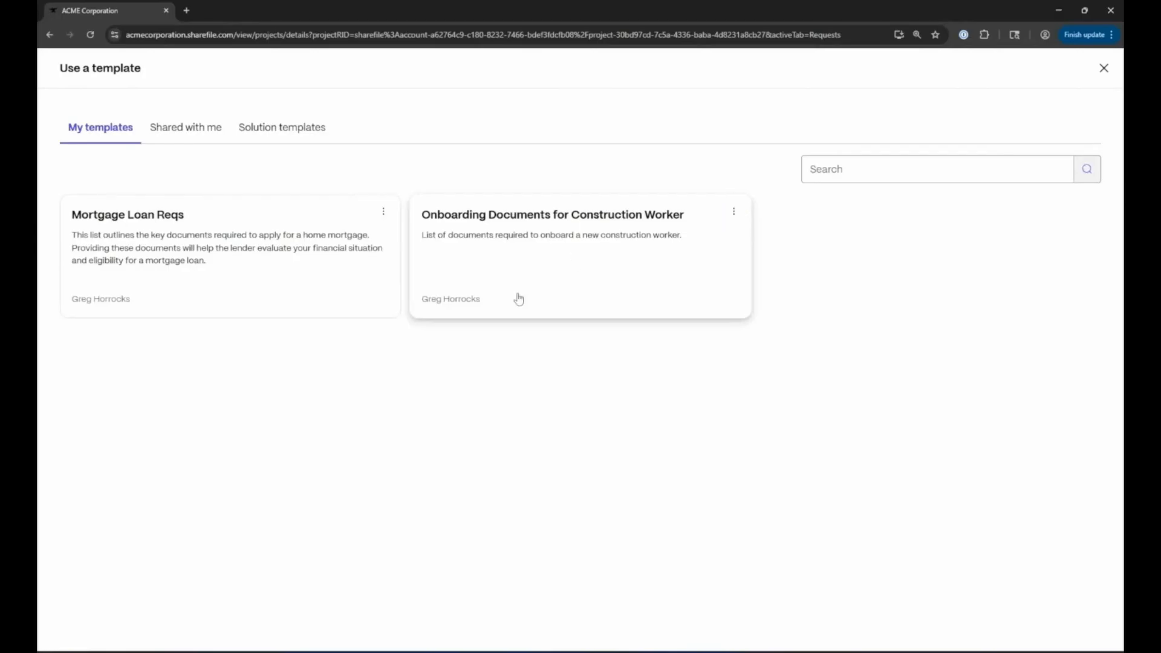
left_click(1104, 69)
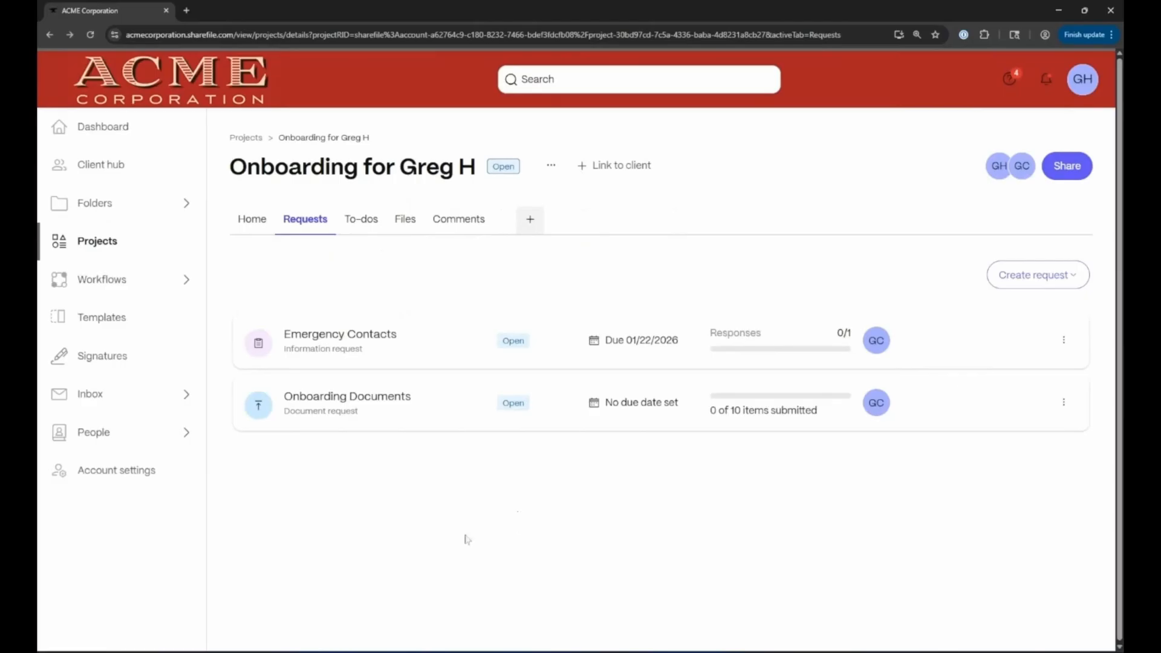
Review the available actions for the Emergency Contacts information request, including saving it as a template, and close the request
left_click(392, 346)
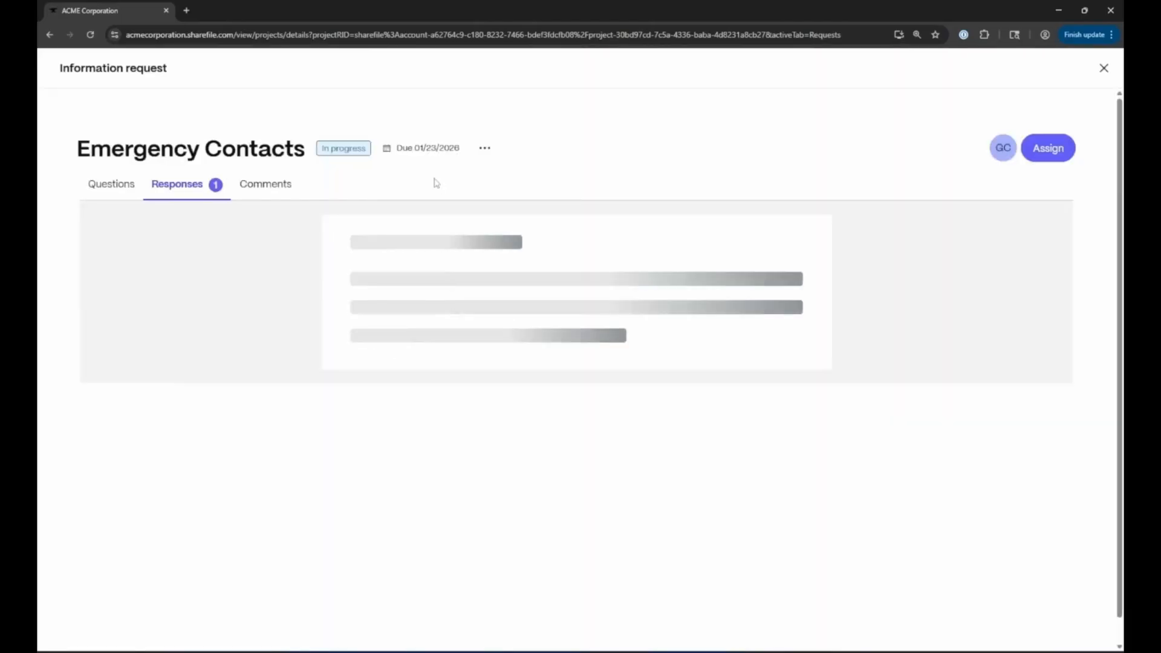
left_click(488, 153)
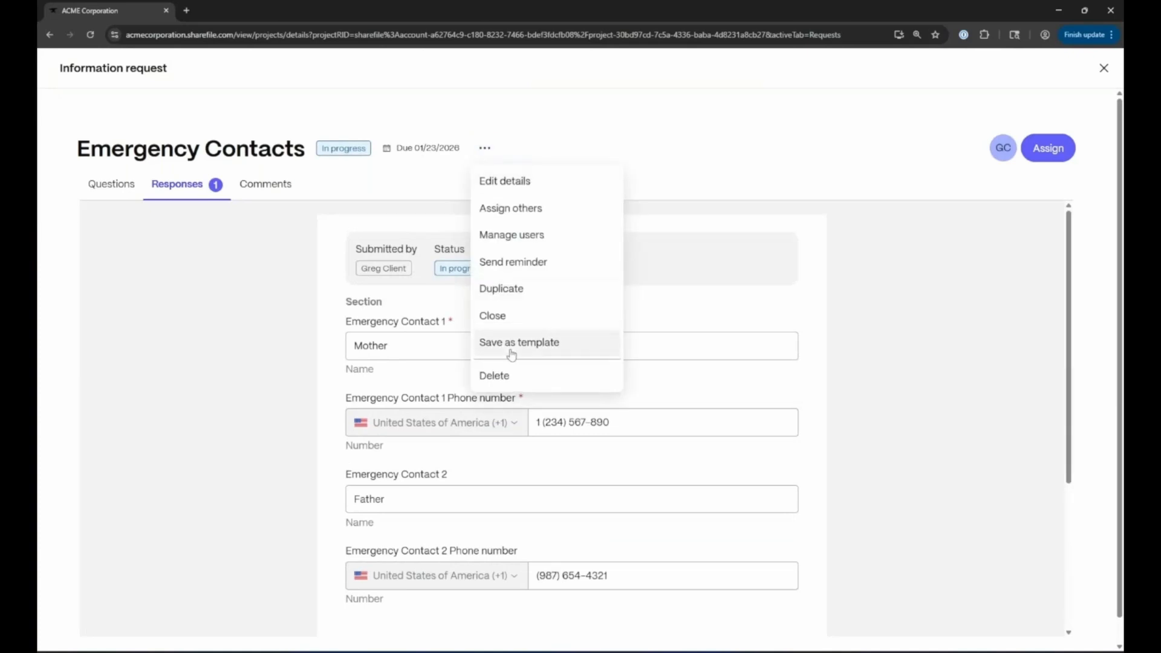
left_click(737, 112)
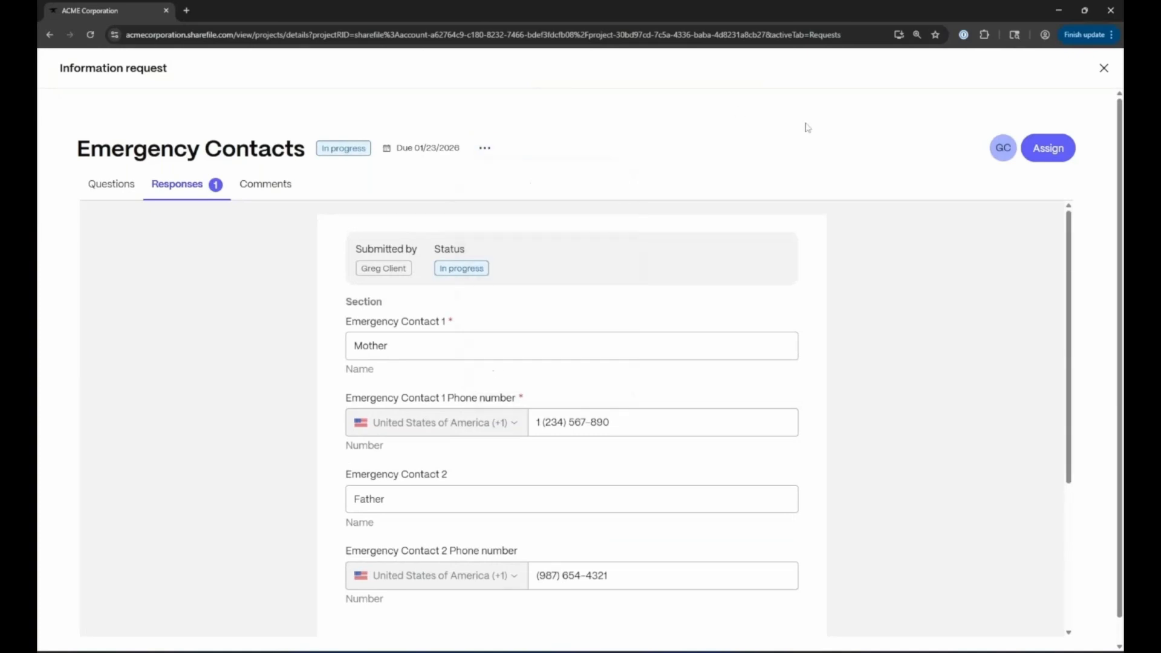
left_click(1103, 69)
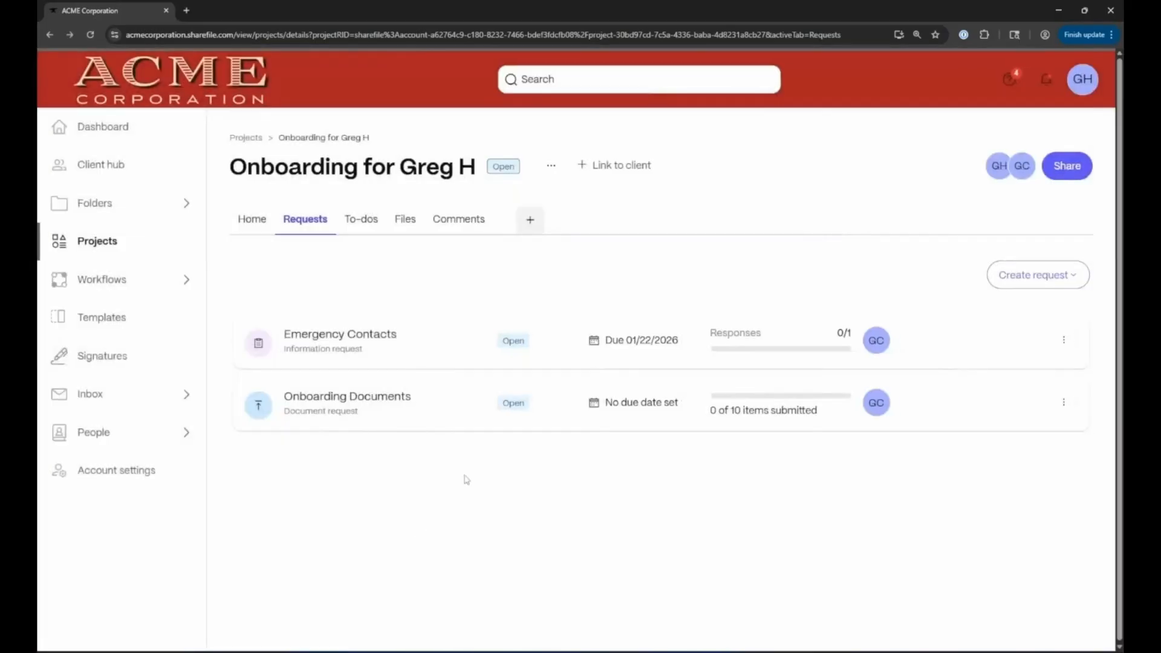
Browse the account's template library, filtering it by Information requests and by Document requests
left_click(101, 320)
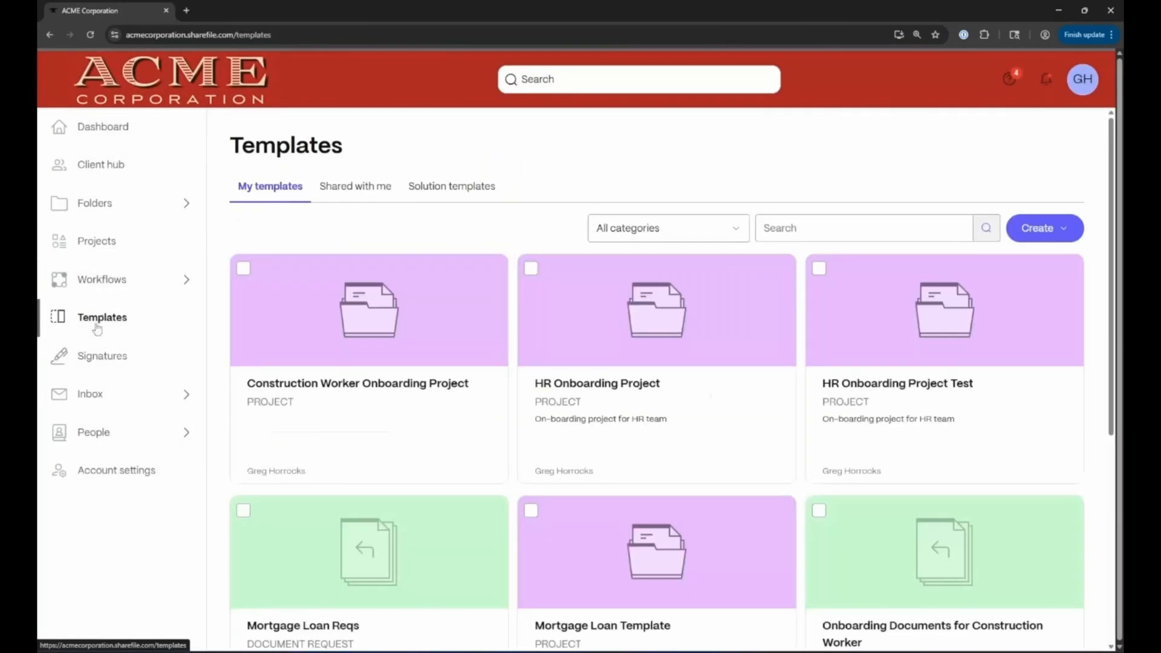
left_click(679, 229)
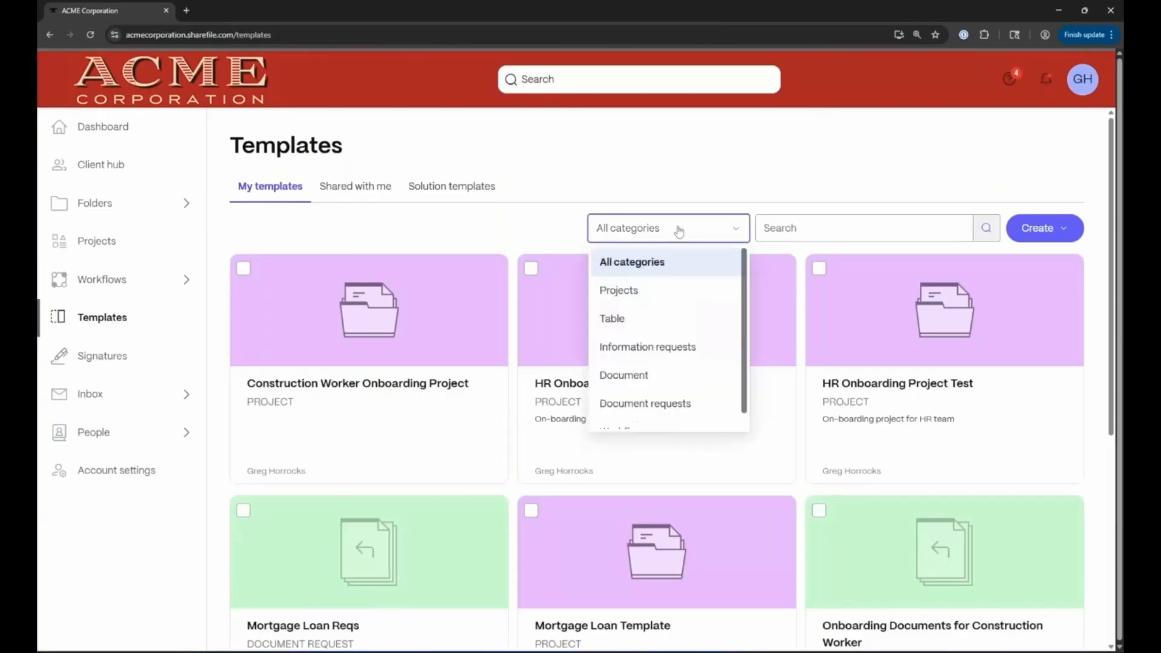
left_click_drag(746, 276, 746, 296)
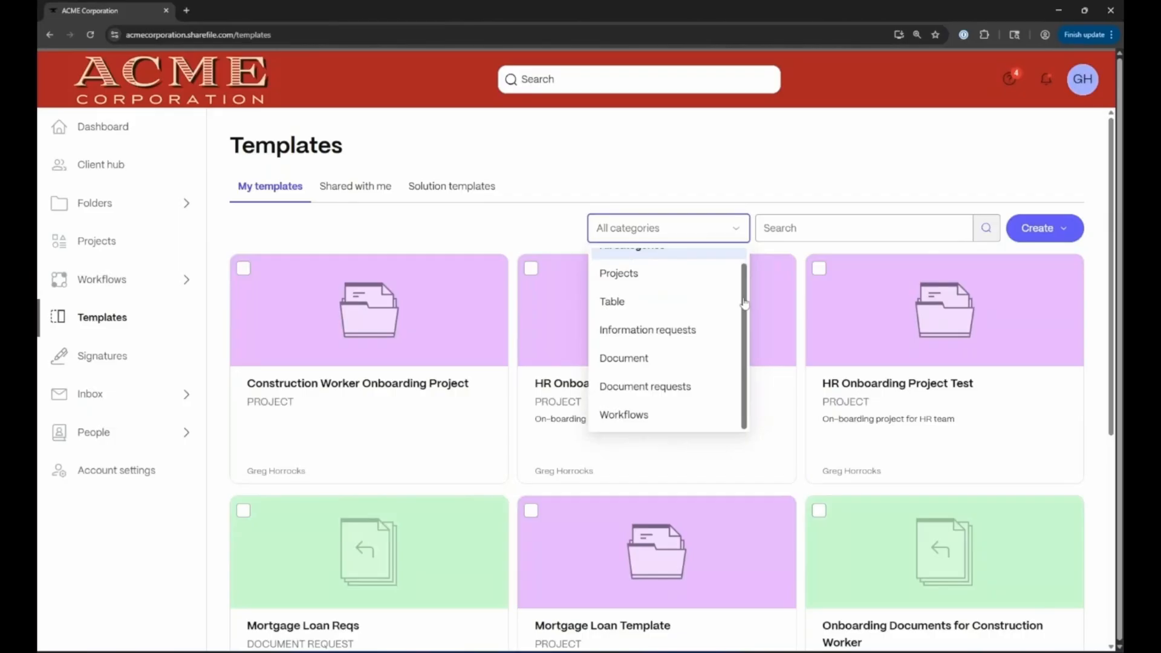
left_click(629, 337)
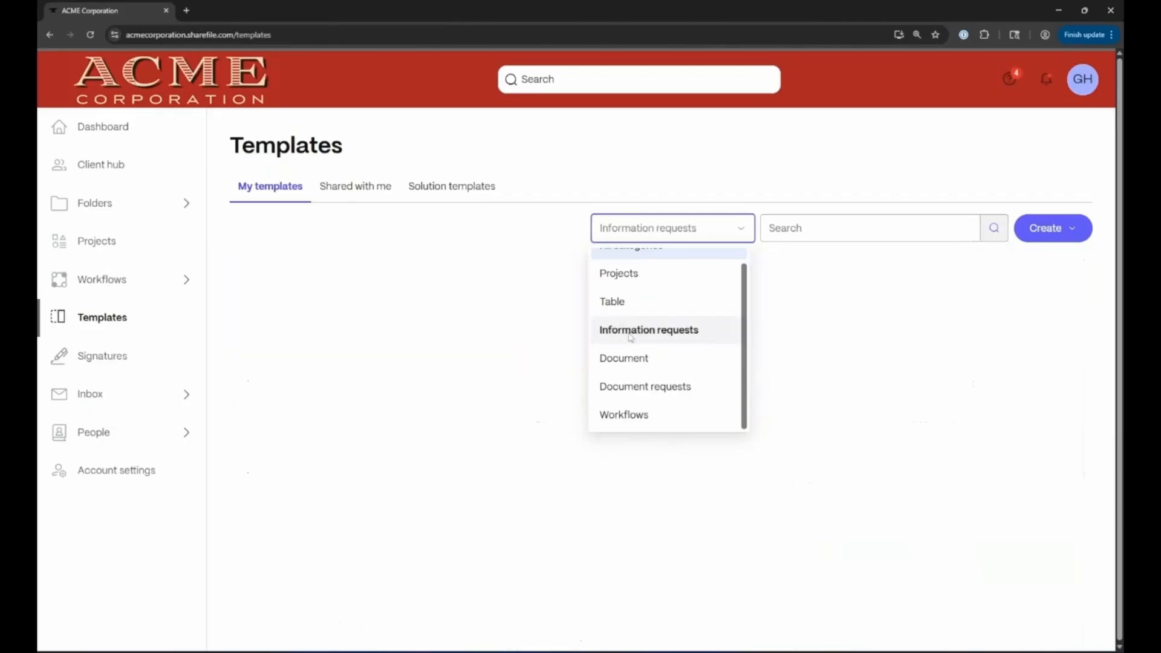
left_click(646, 390)
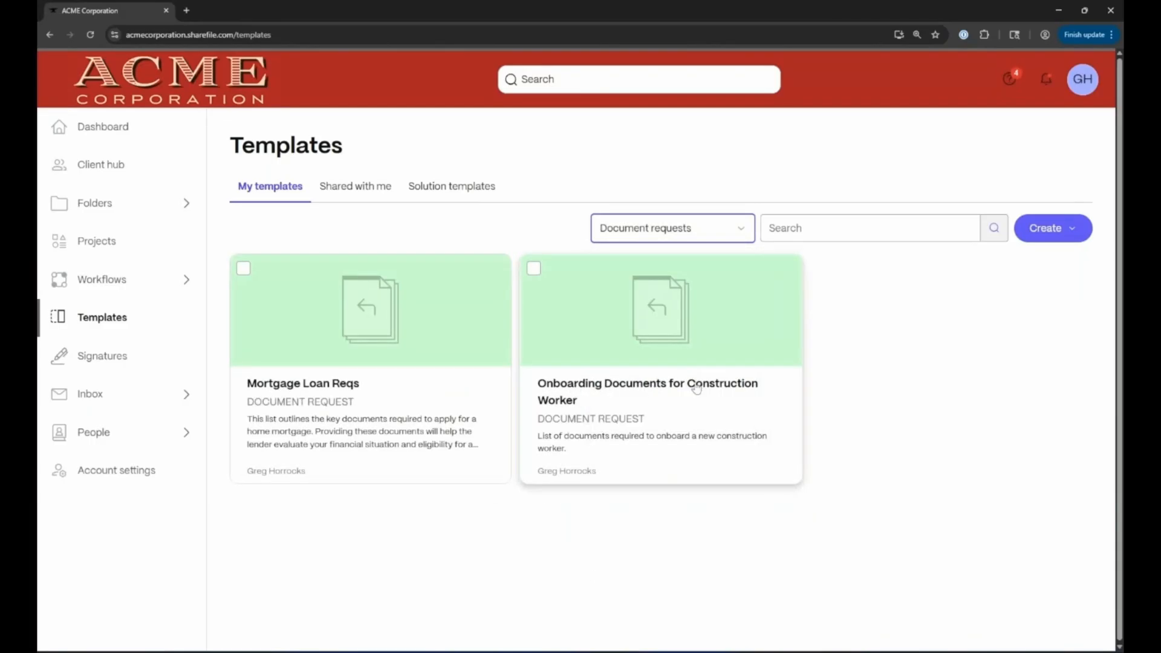
left_click(544, 570)
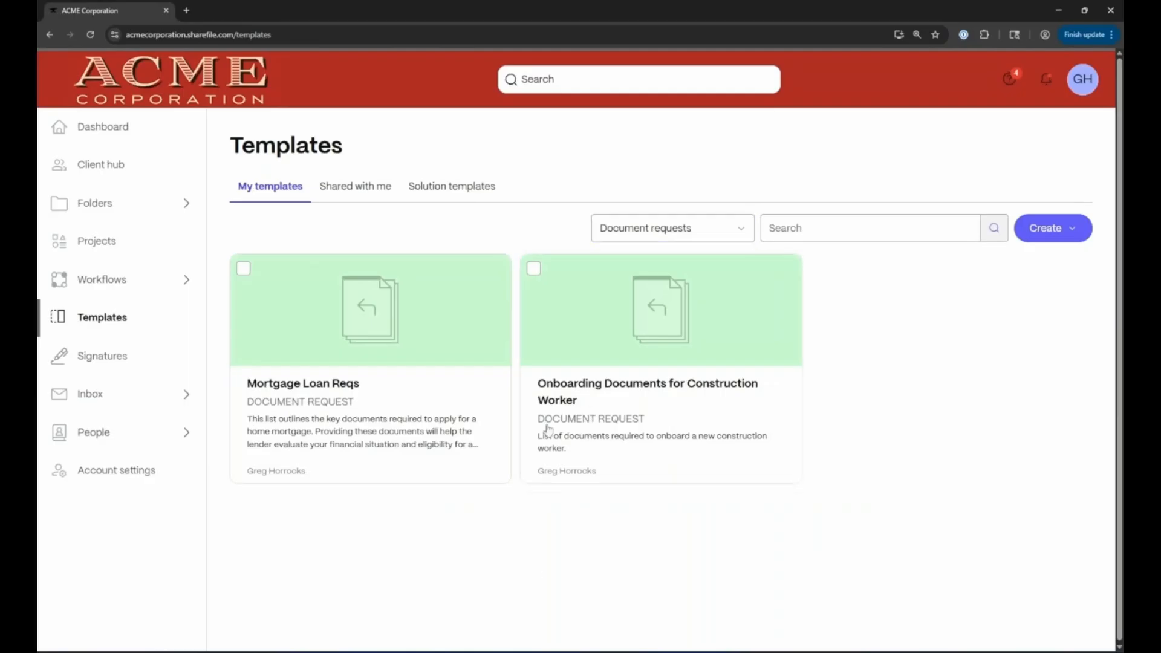
Check who has access to the Onboarding Documents for Construction Worker template and view the templates shared by other users
left_click(534, 269)
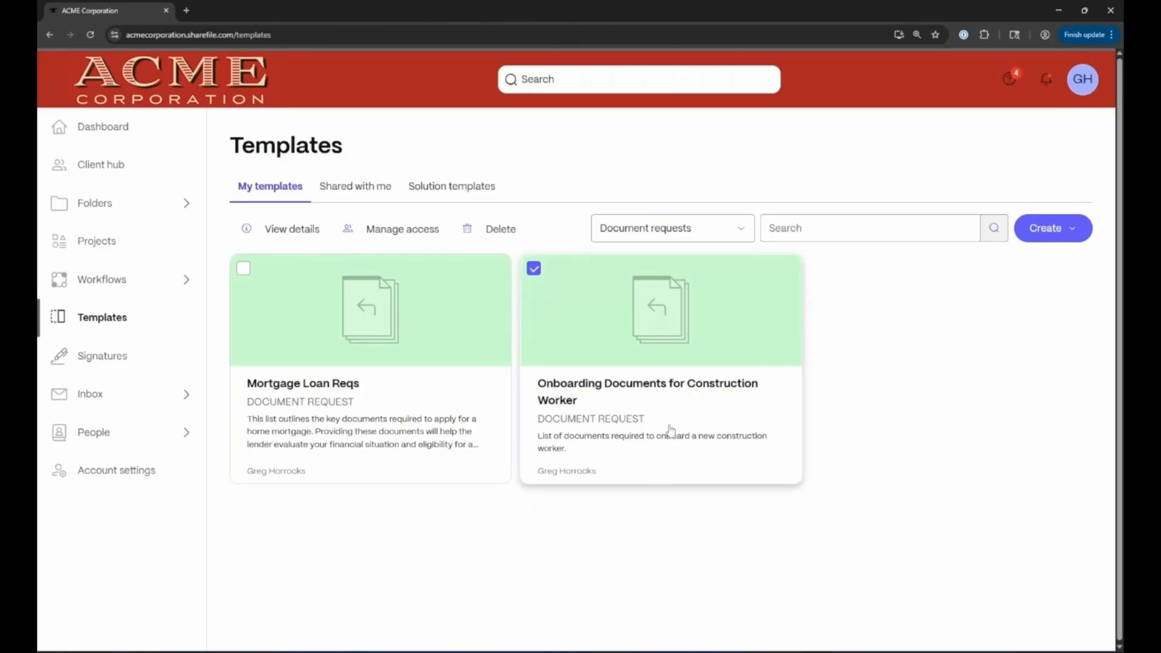
left_click(400, 231)
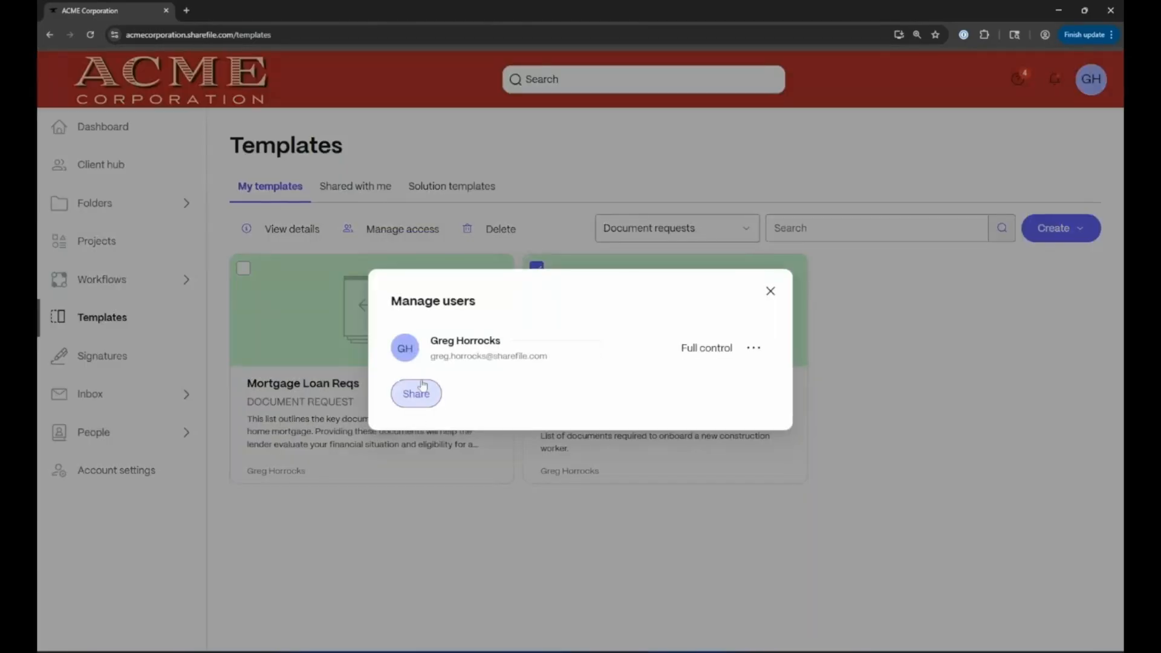
left_click(770, 291)
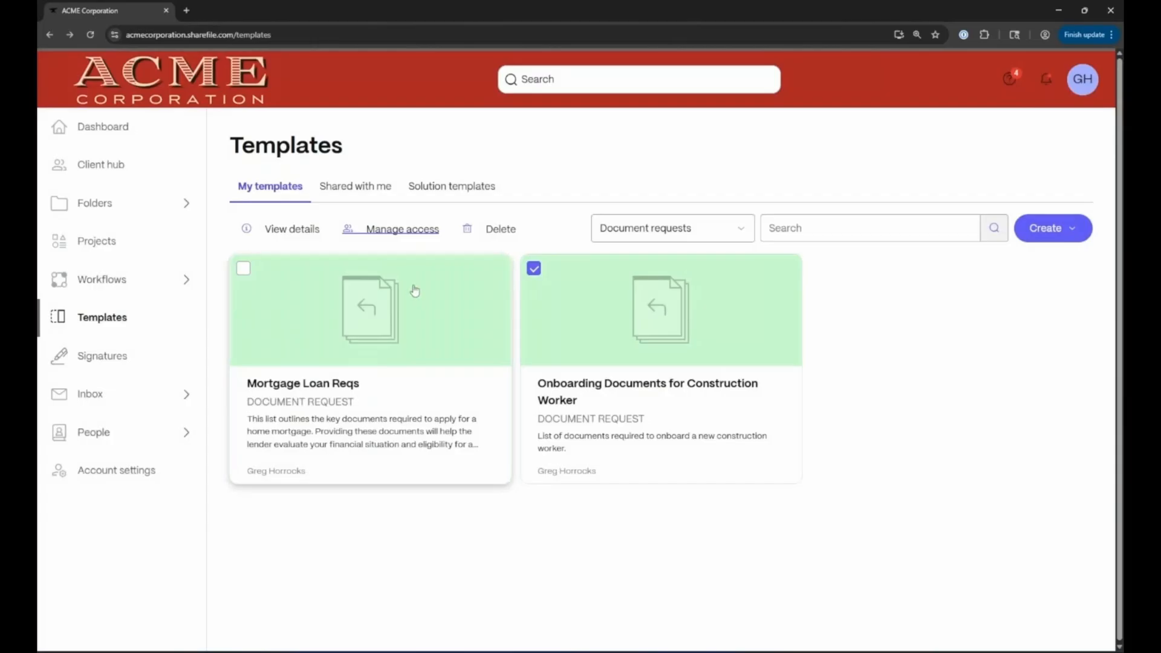
left_click(338, 188)
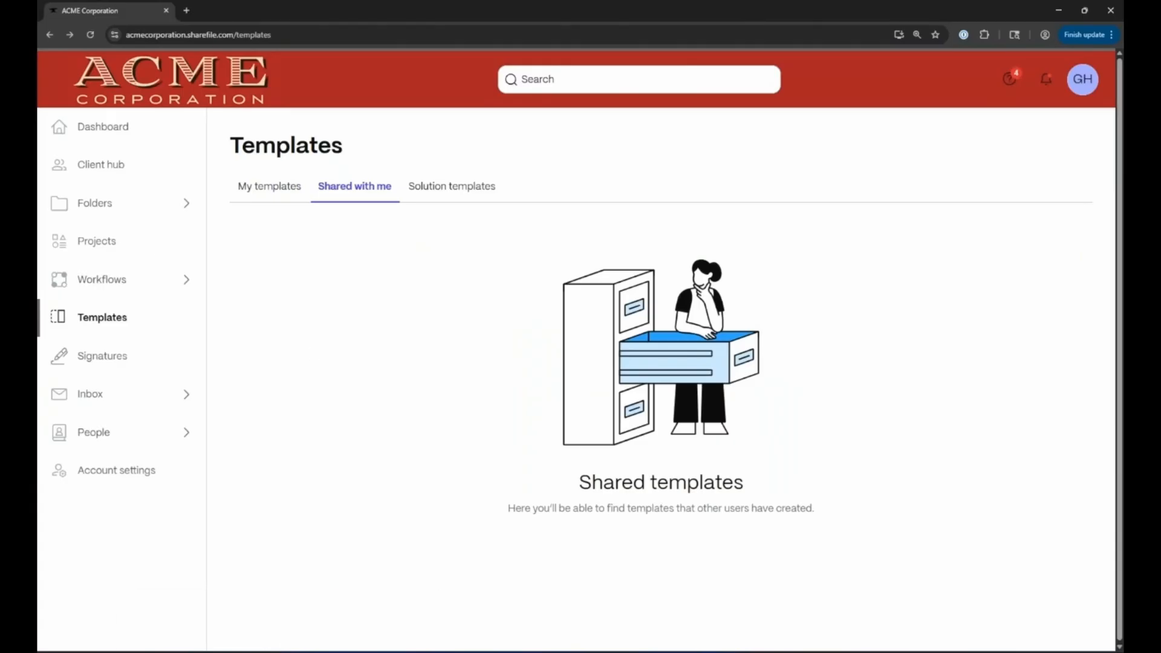
Switch to the incognito browser window showing the client's ShareFile portal with the open tasks
left_click(279, 651)
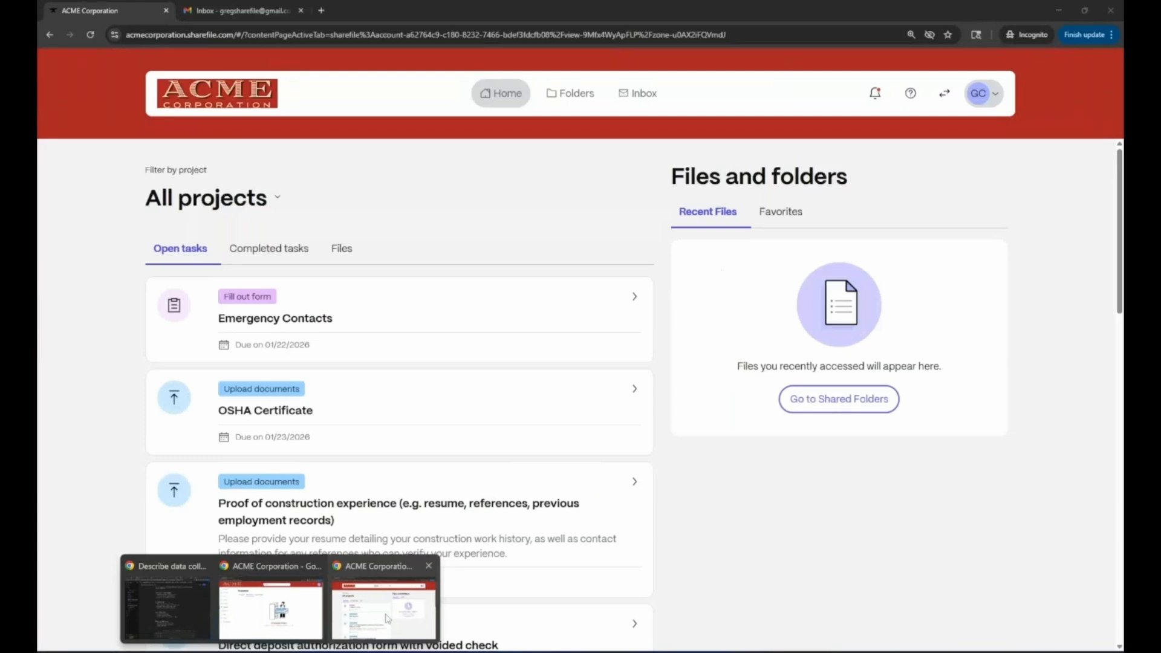
left_click(387, 618)
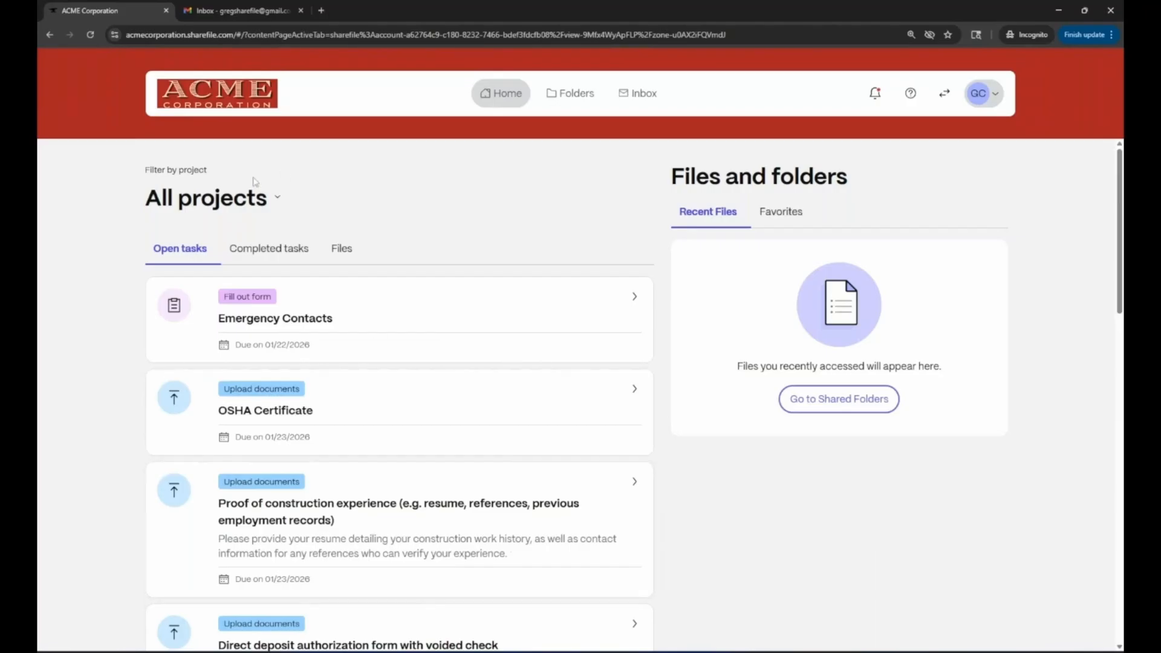
Filter the client's tasks to the onboarding project and look through its open tasks, from Emergency Contacts to New Hire Orientation
left_click(273, 202)
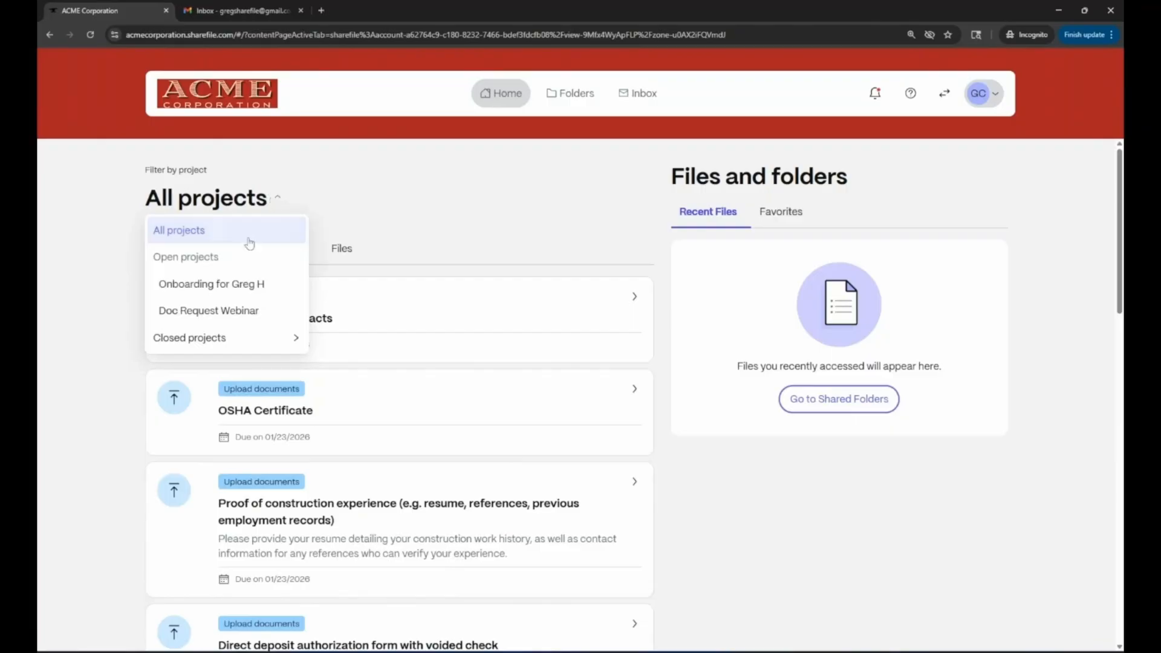
left_click(212, 289)
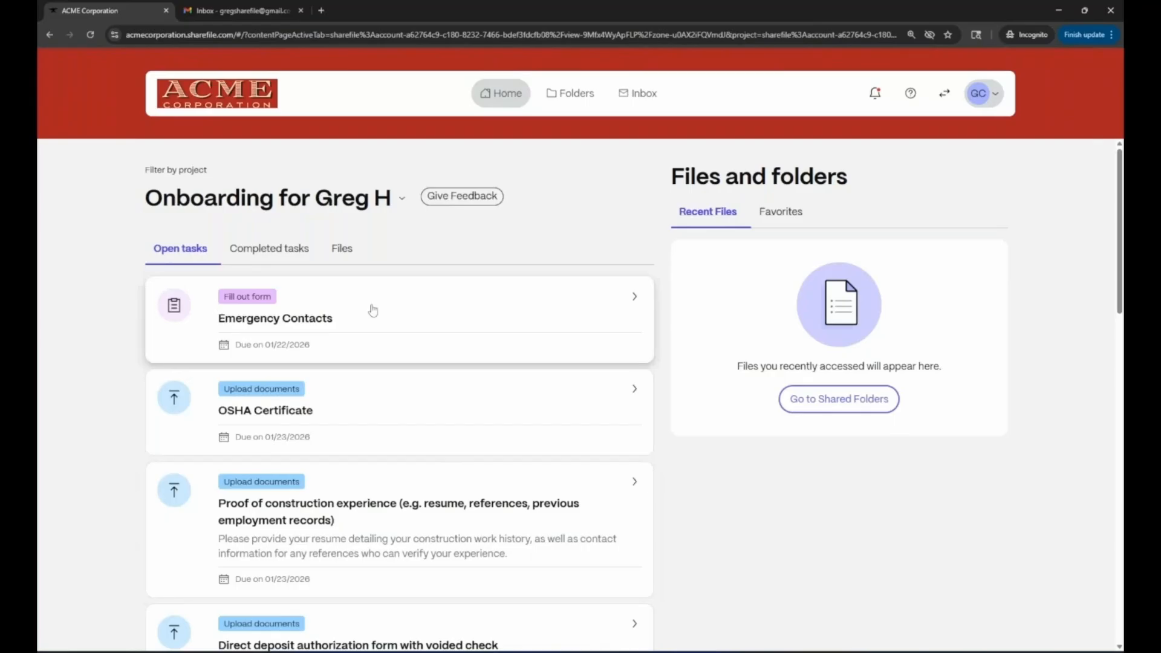
scroll(440, 454, "down", 10)
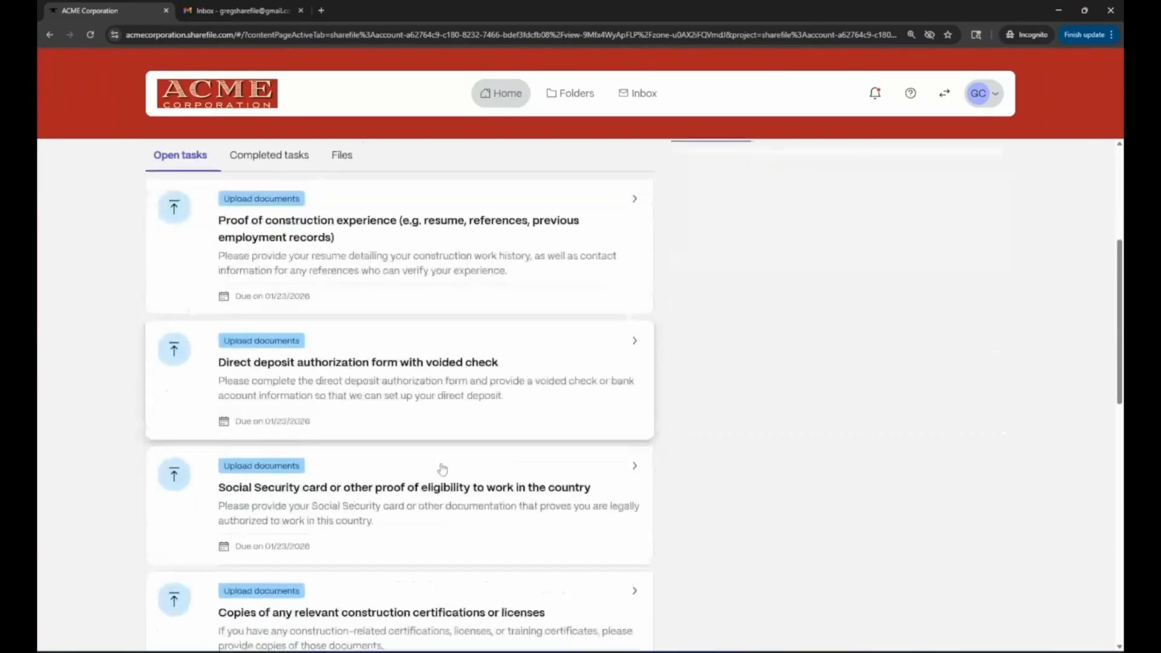
scroll(451, 469, "down", 1)
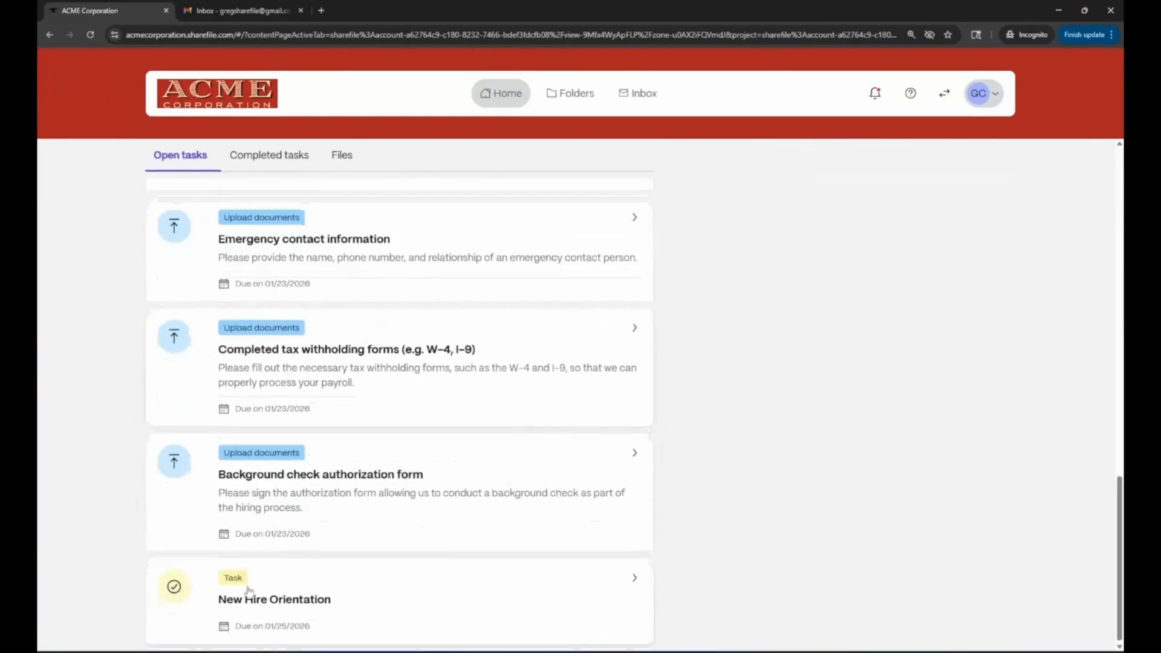
scroll(832, 440, "up", 12)
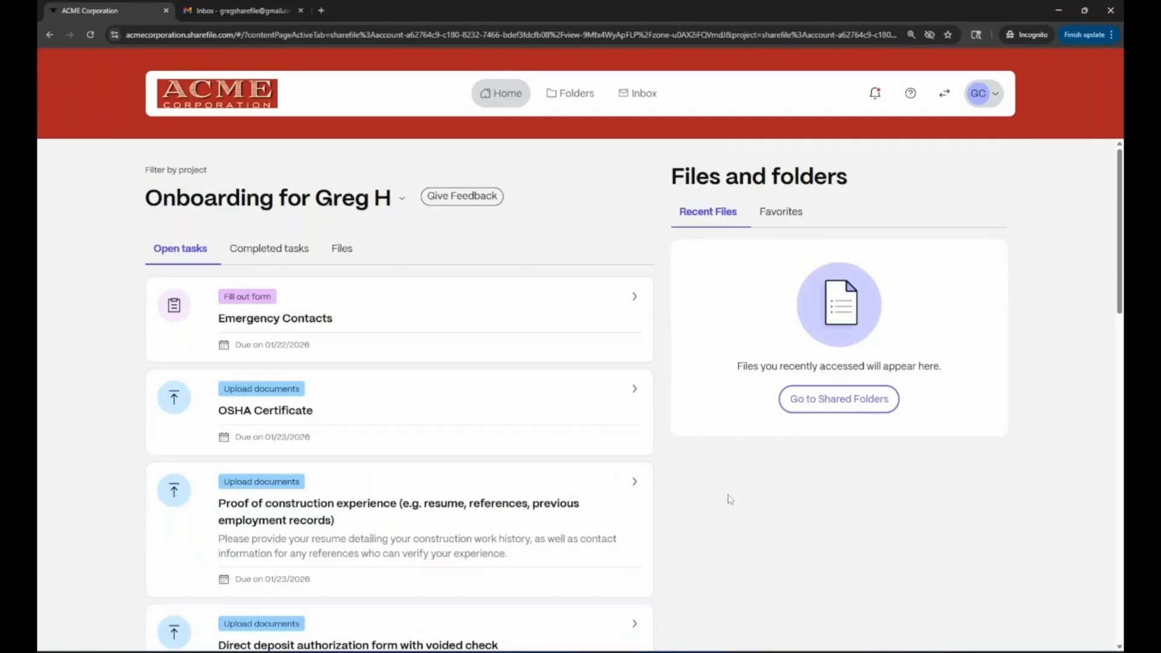
View the Emergency Contacts form and the OSHA Certificate upload request as the client, closing each without submitting
left_click(349, 302)
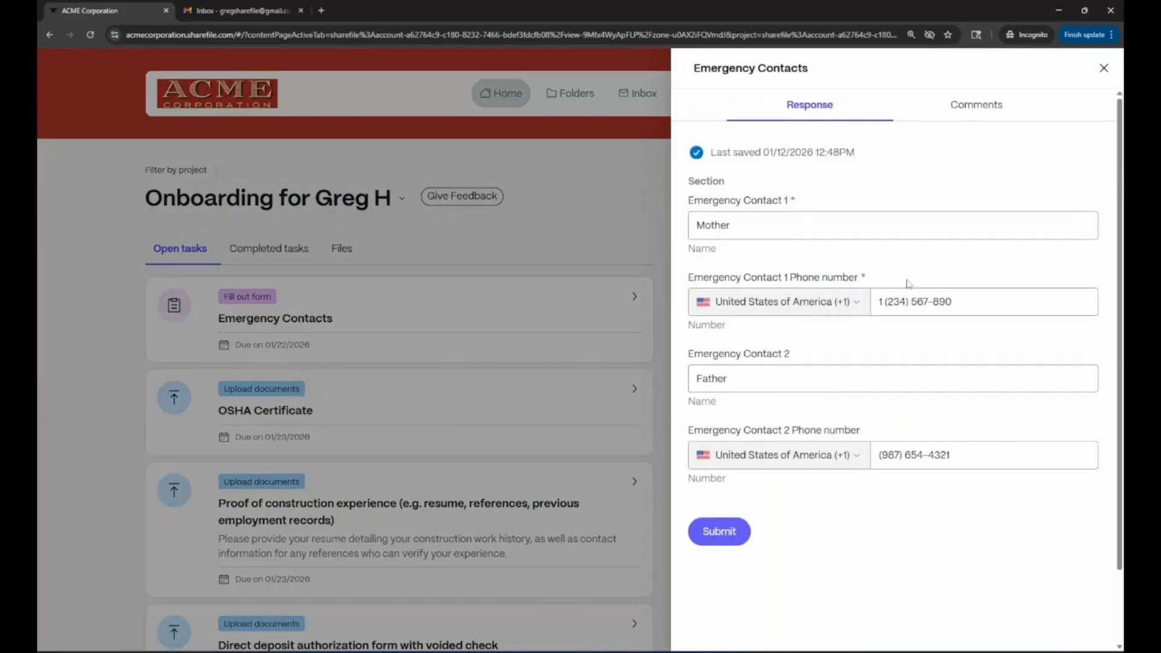
left_click(1103, 69)
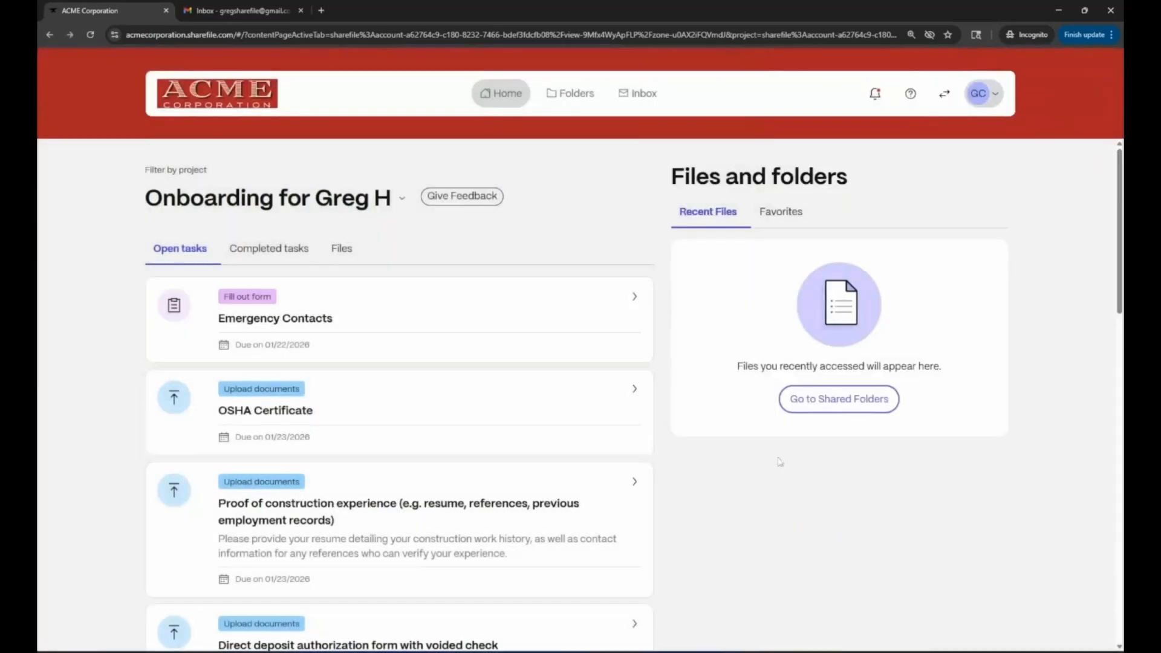
left_click(370, 400)
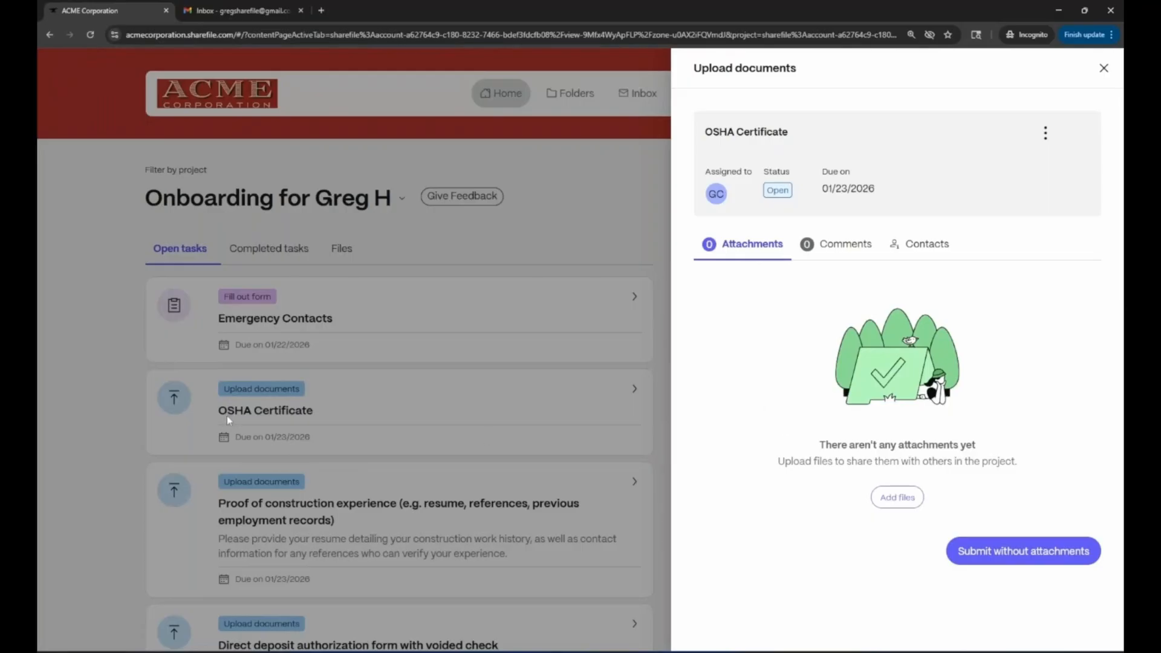
left_click(1103, 68)
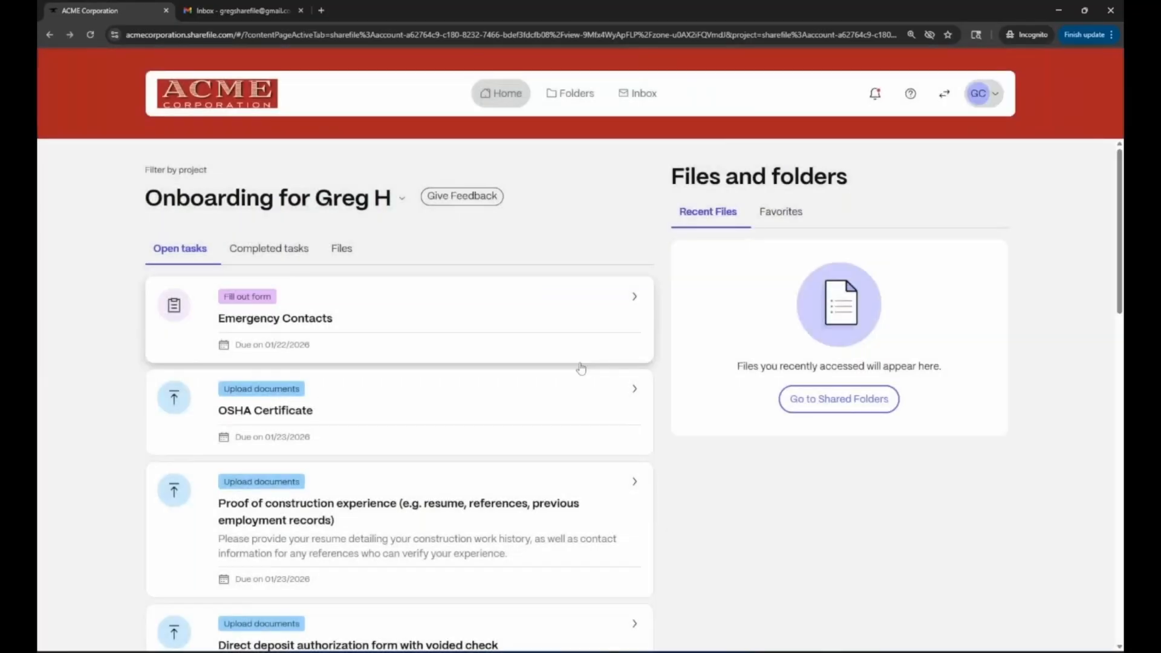
Upload Certificate of completion.pdf to the client's Completed tax withholding forms task
scroll(577, 369, "down", 6)
scroll(573, 375, "down", 4)
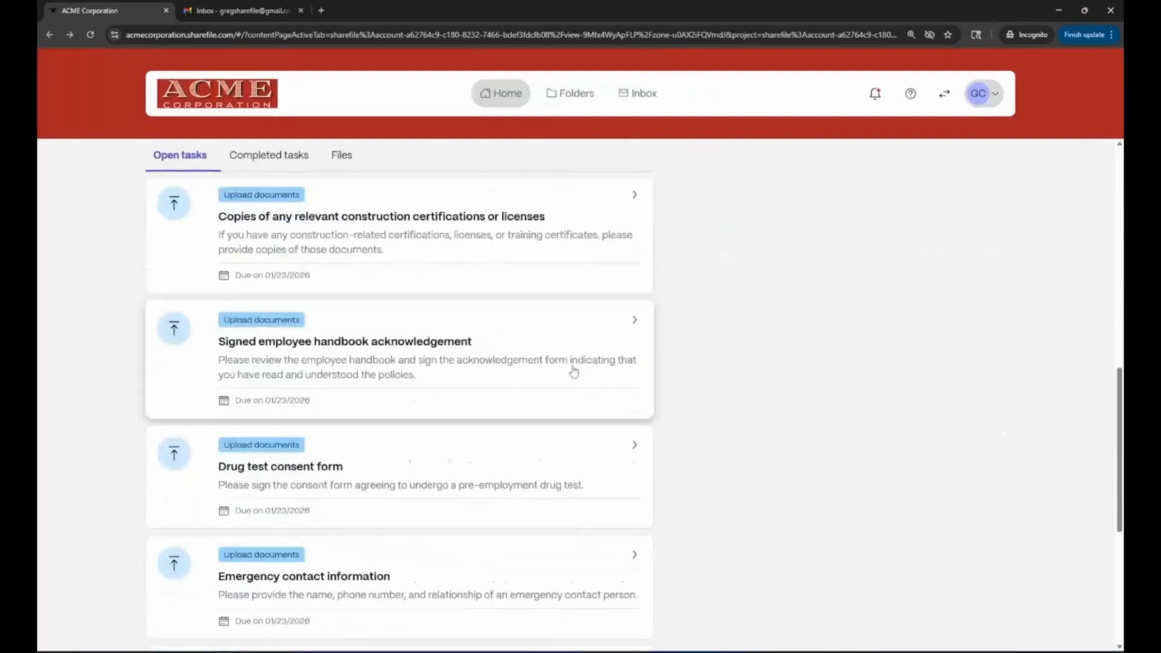
scroll(574, 371, "down", 5)
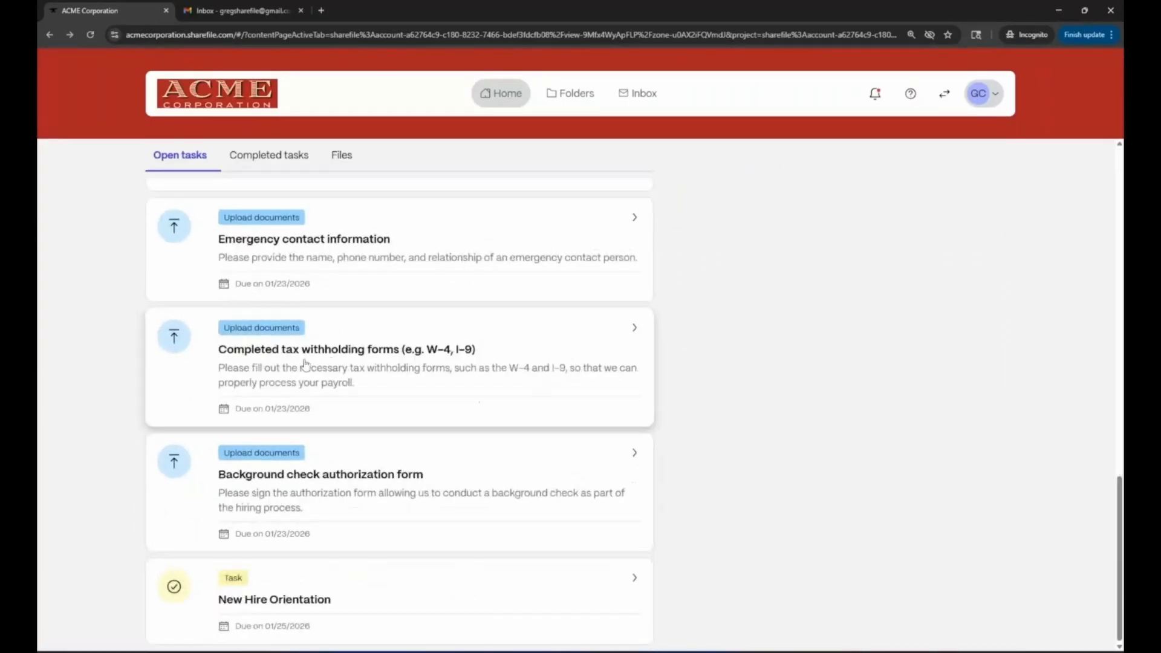
left_click(417, 363)
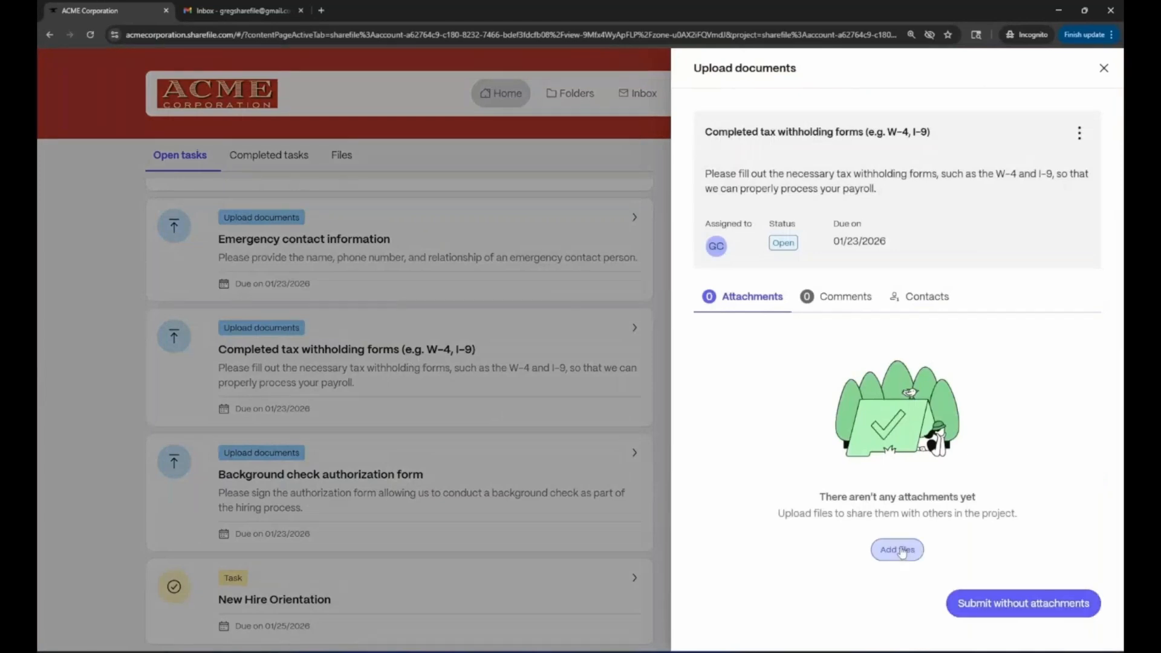
left_click(899, 550)
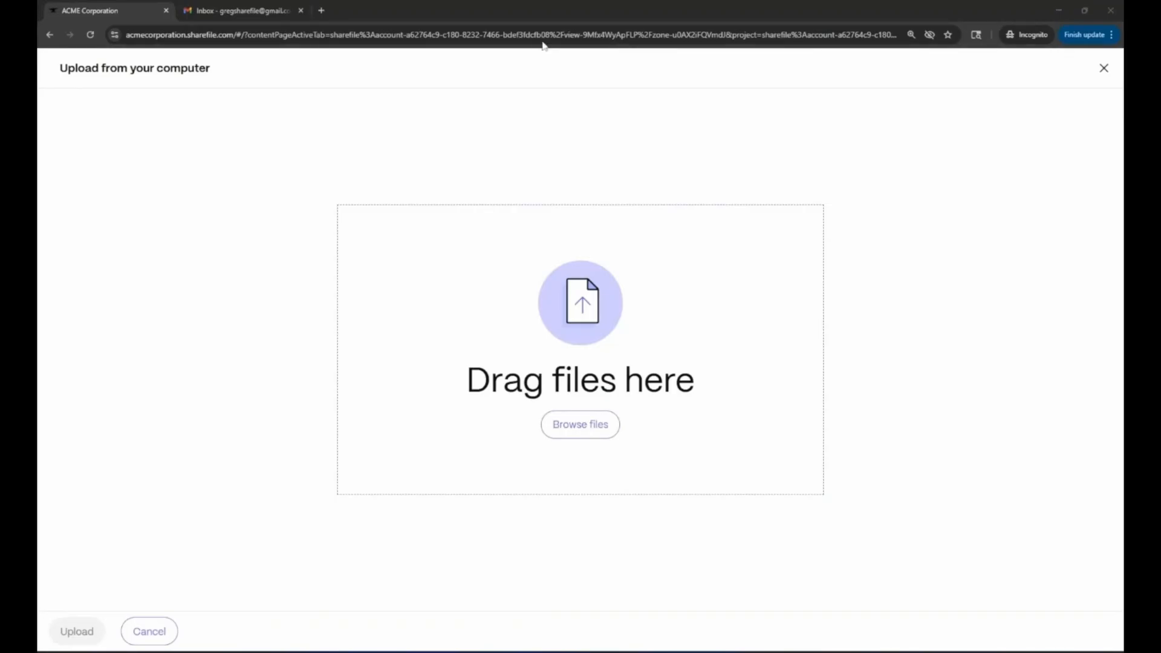
left_click_drag(542, 44, 540, 380)
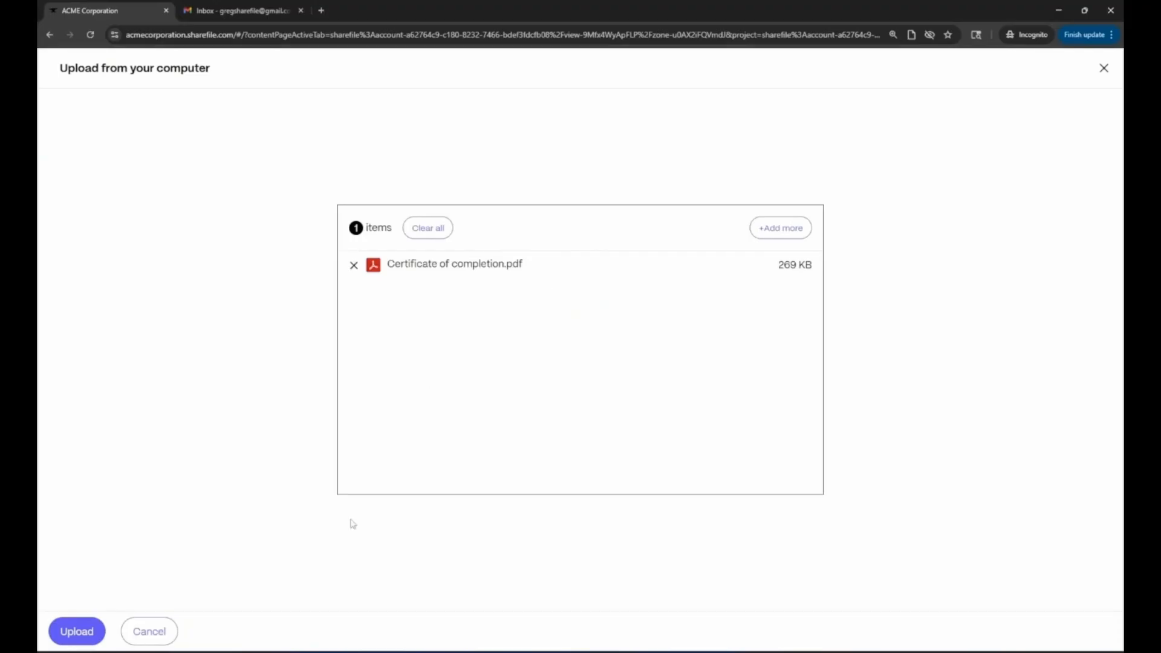
left_click(78, 632)
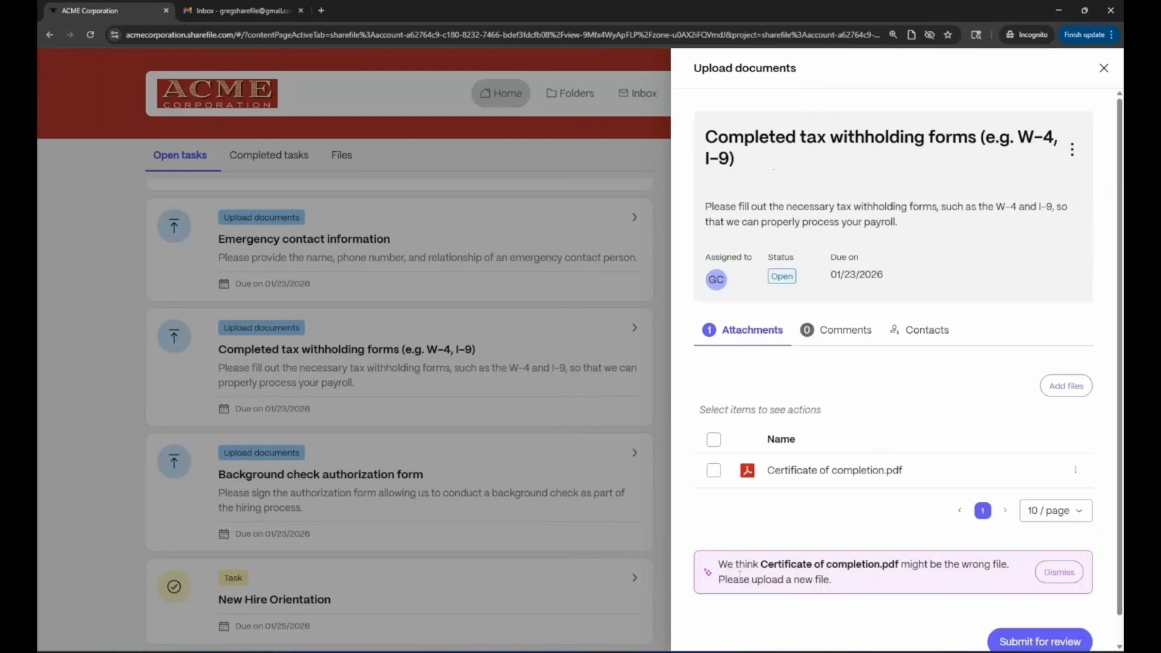
Read the notice about the uploaded attachment, delete Certificate of completion.pdf from the tax withholding forms task, and close the task
scroll(739, 575, "down", 1)
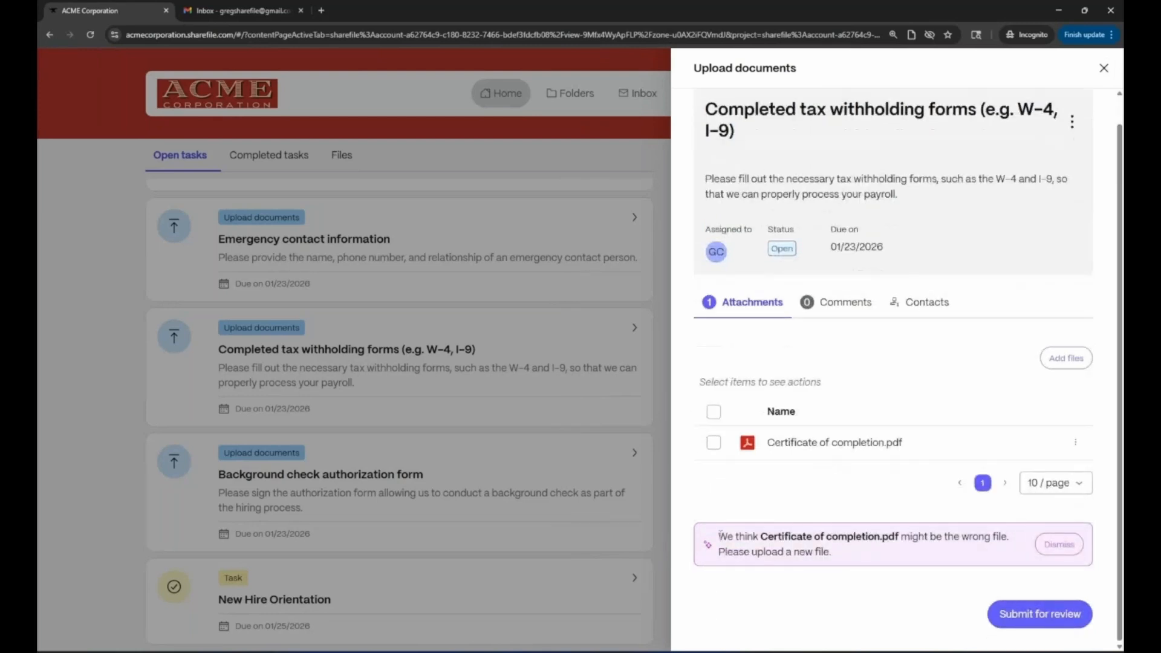
left_click_drag(719, 536, 1008, 537)
left_click(814, 618)
left_click(713, 442)
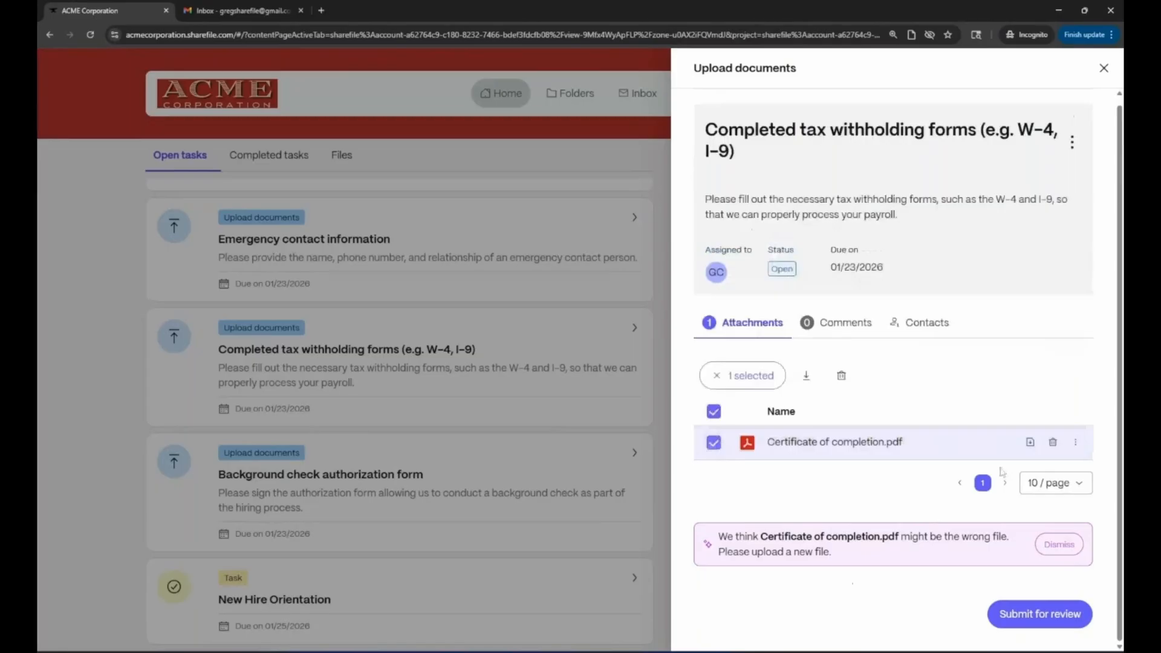
left_click(1053, 442)
left_click(411, 379)
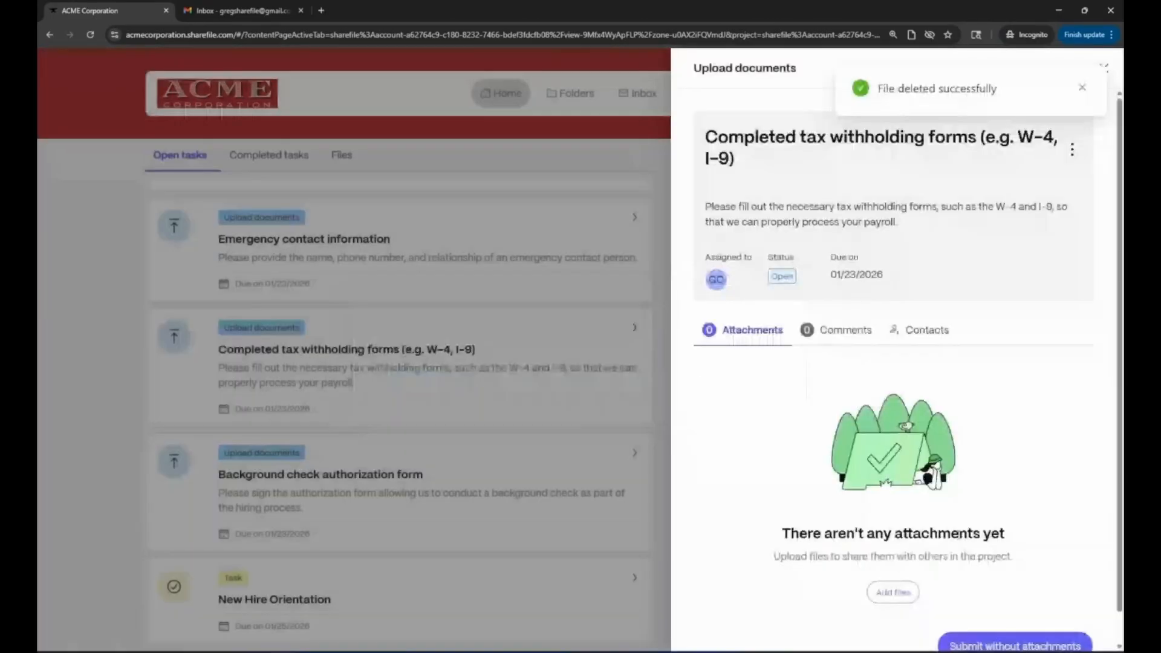
scroll(703, 442, "down", 1)
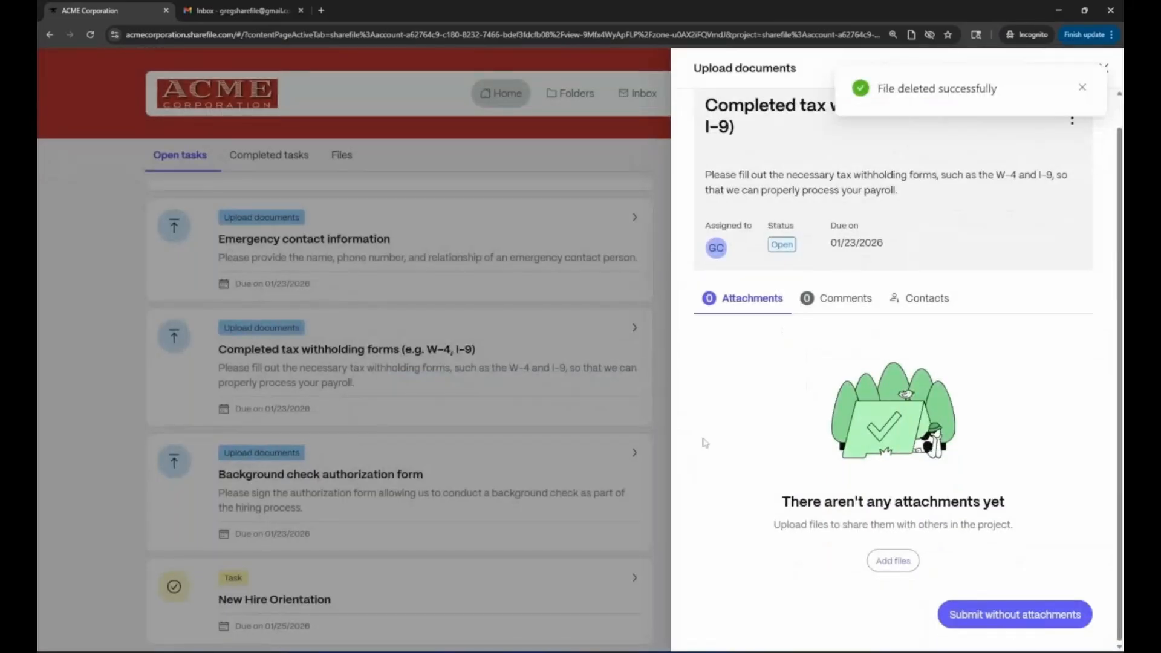
left_click(1082, 88)
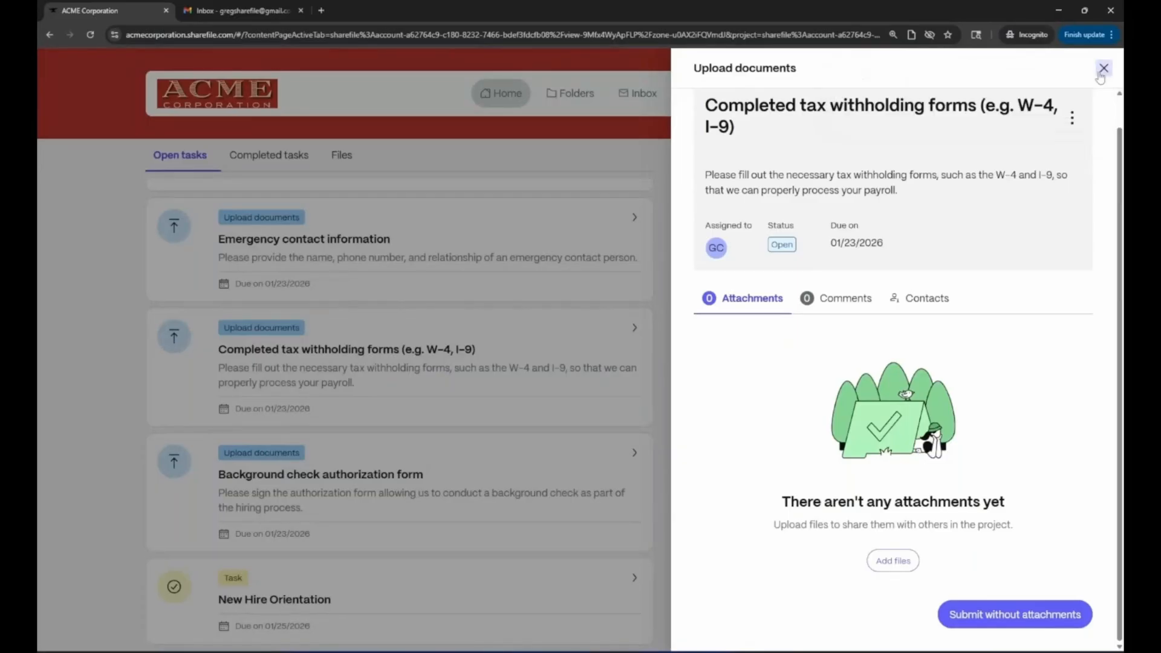
left_click(1102, 68)
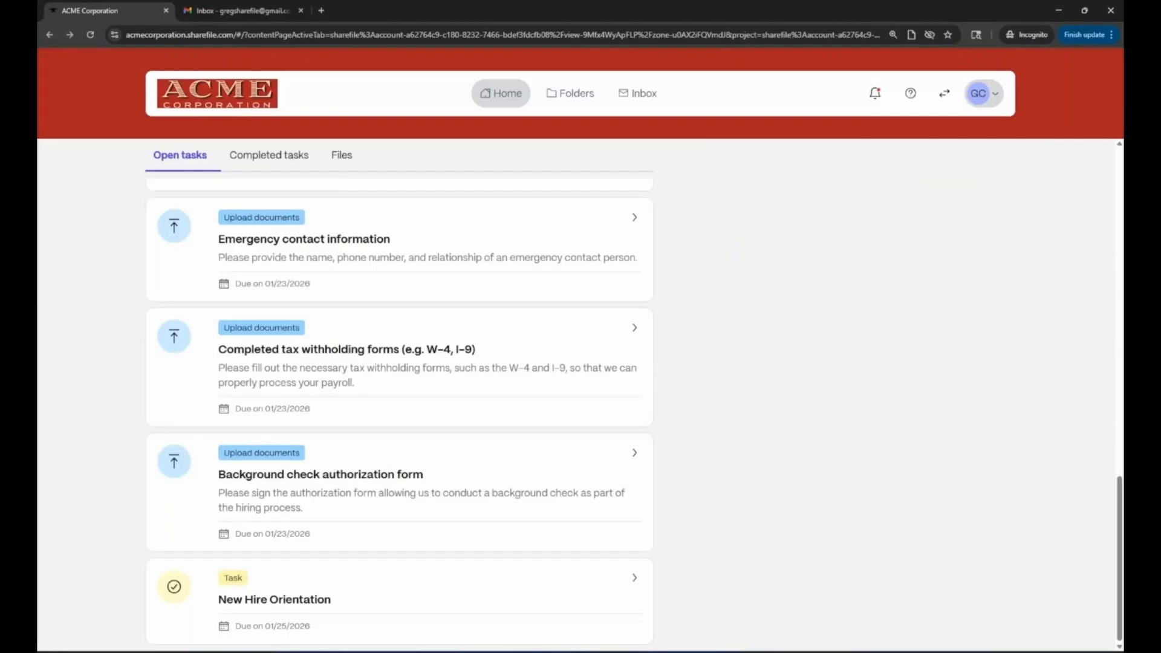
Switch to the browser window with the employee's ShareFile account and open the onboarding project's overview
left_click(280, 651)
left_click(270, 607)
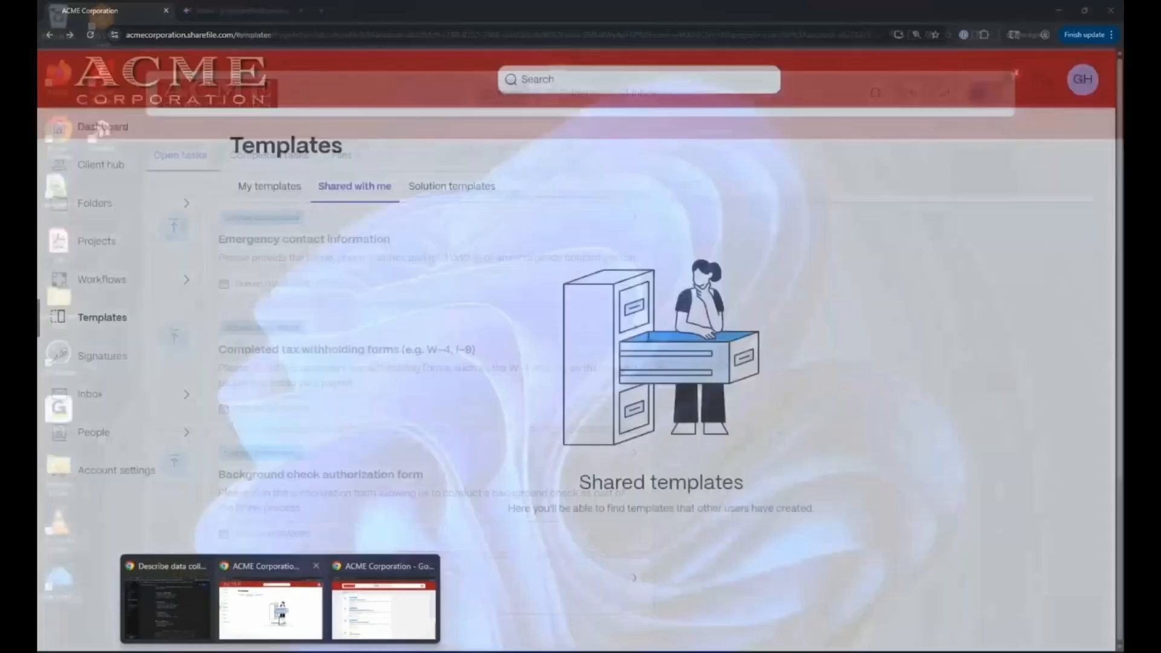
left_click(97, 240)
left_click(426, 434)
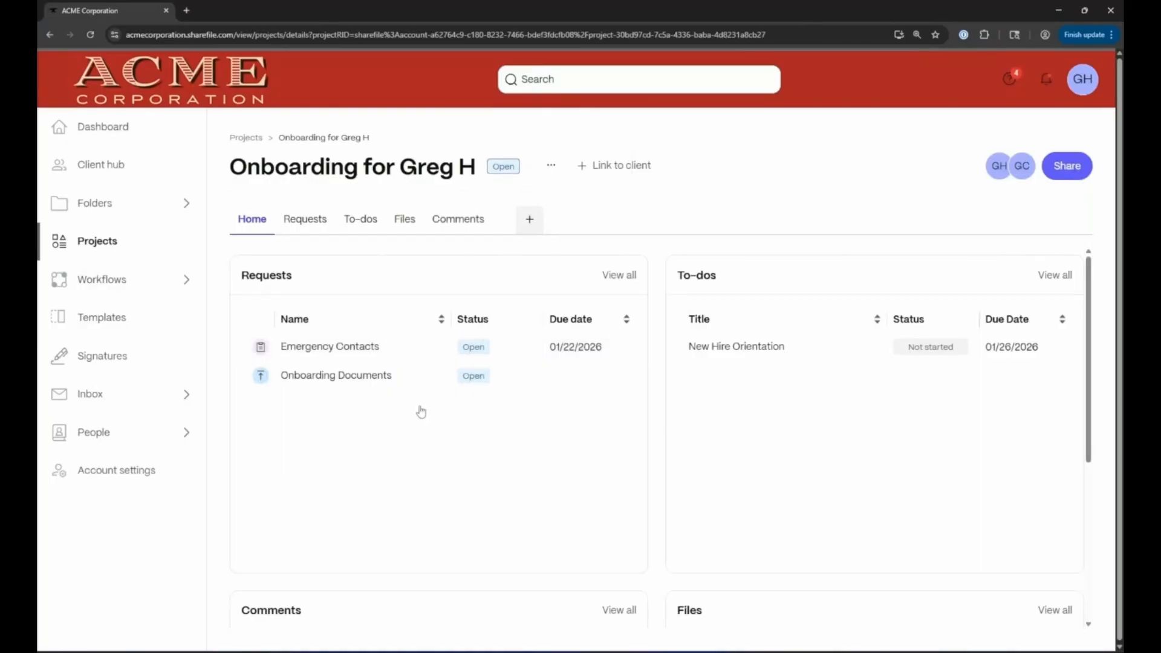
Return to the project list and check which status filters are available, leaving it on Open
left_click(245, 137)
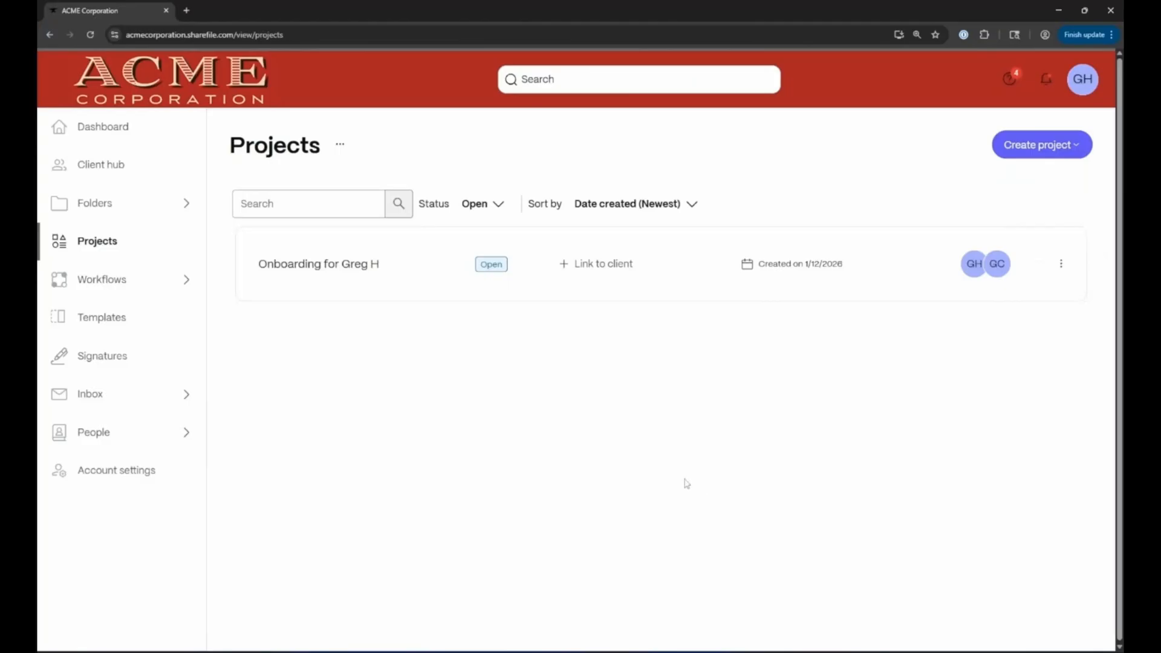
left_click(494, 207)
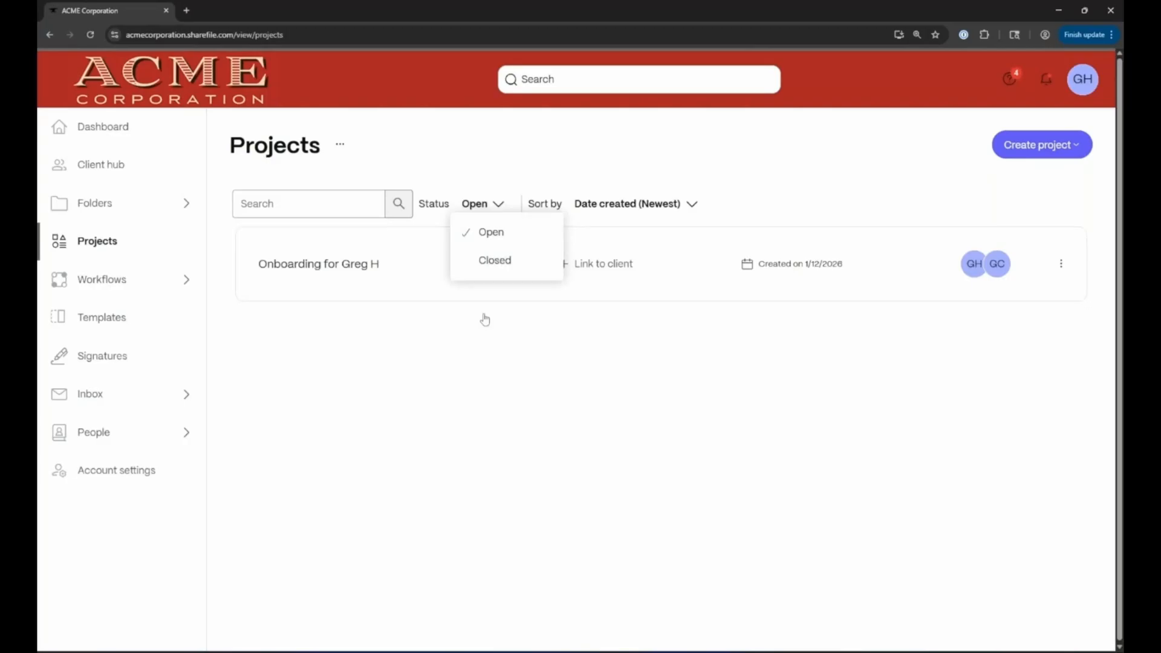
left_click(484, 357)
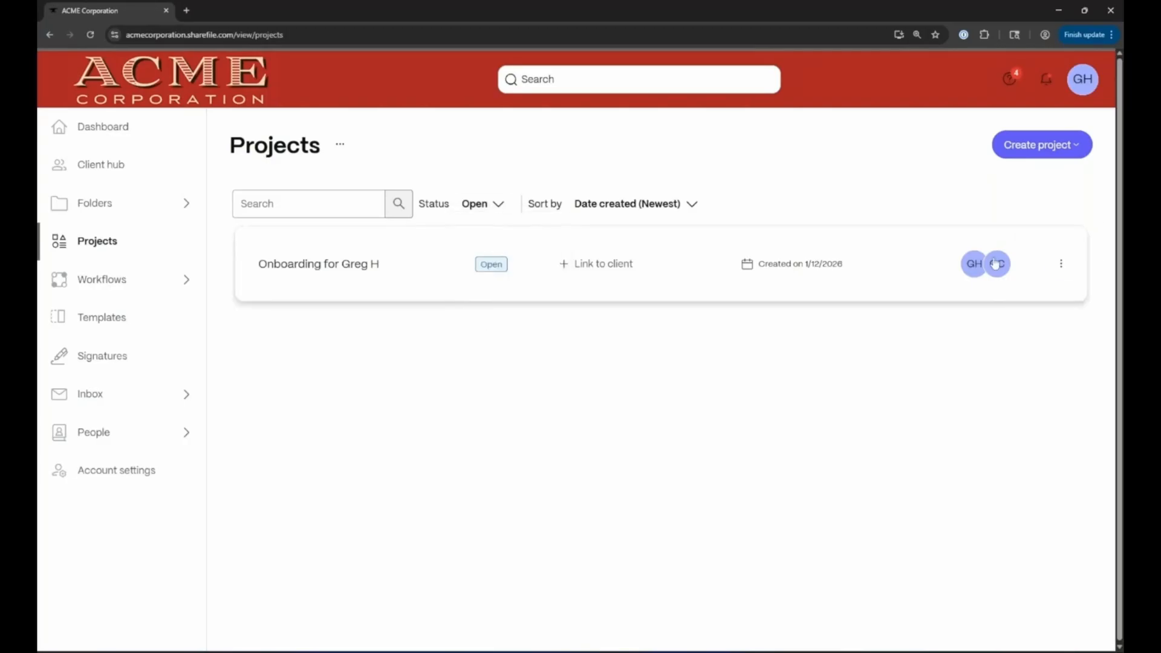
Review the confirmation for changing the onboarding project to closed, including its unresolved requests, and cancel the closure
left_click(1061, 264)
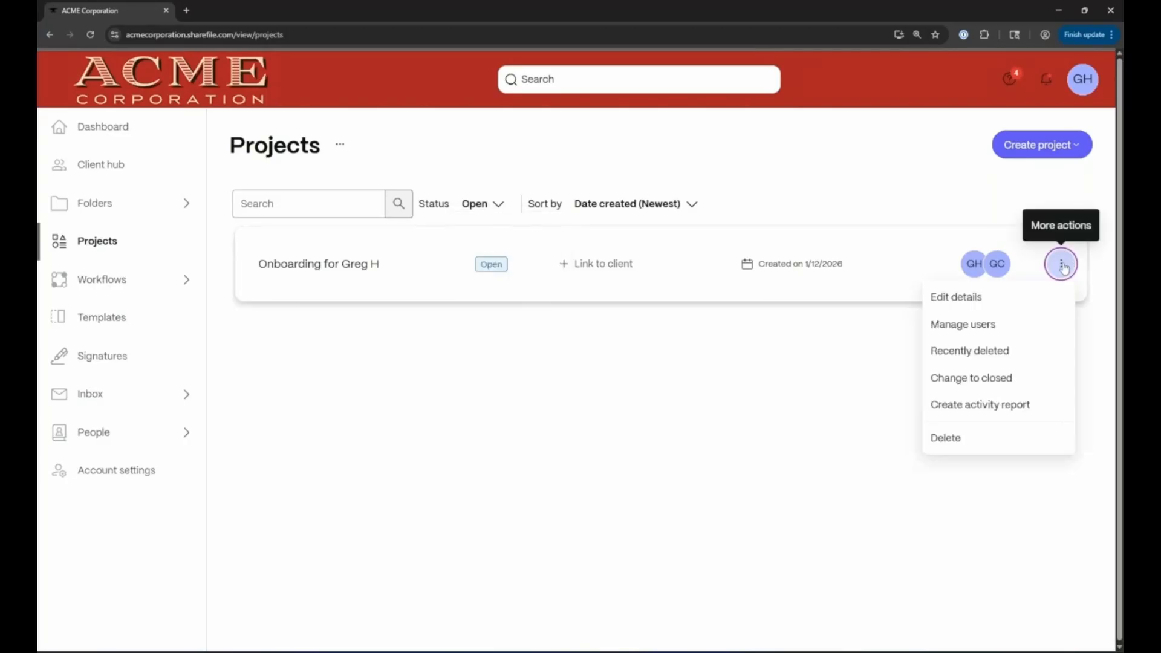
left_click(988, 377)
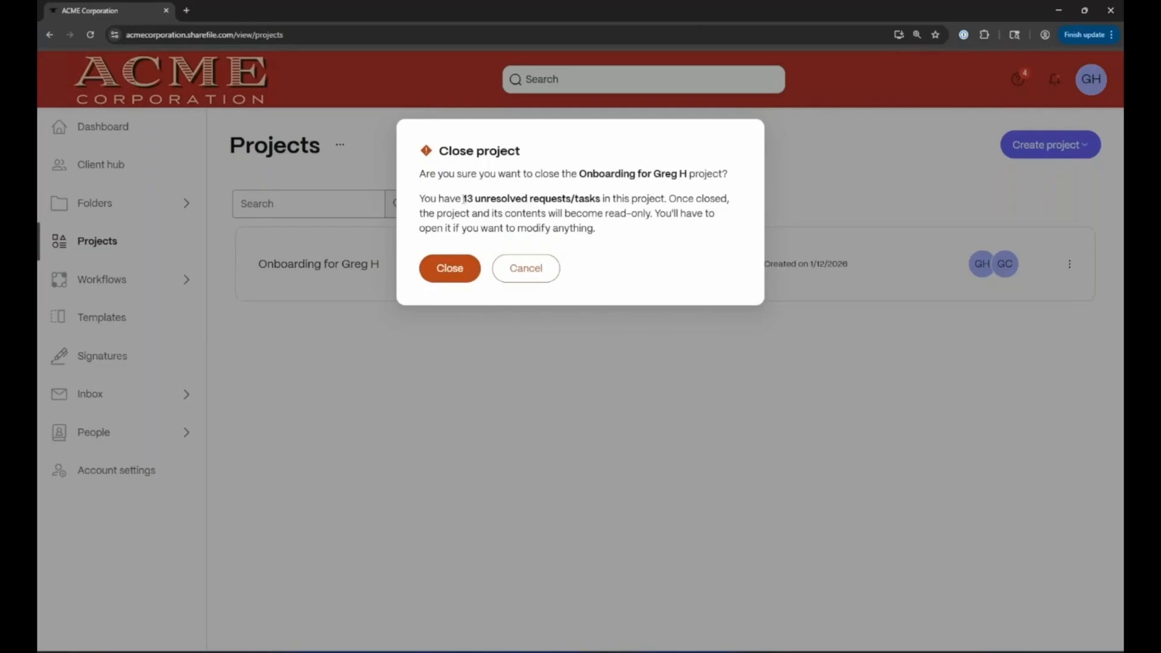
left_click_drag(462, 198, 602, 197)
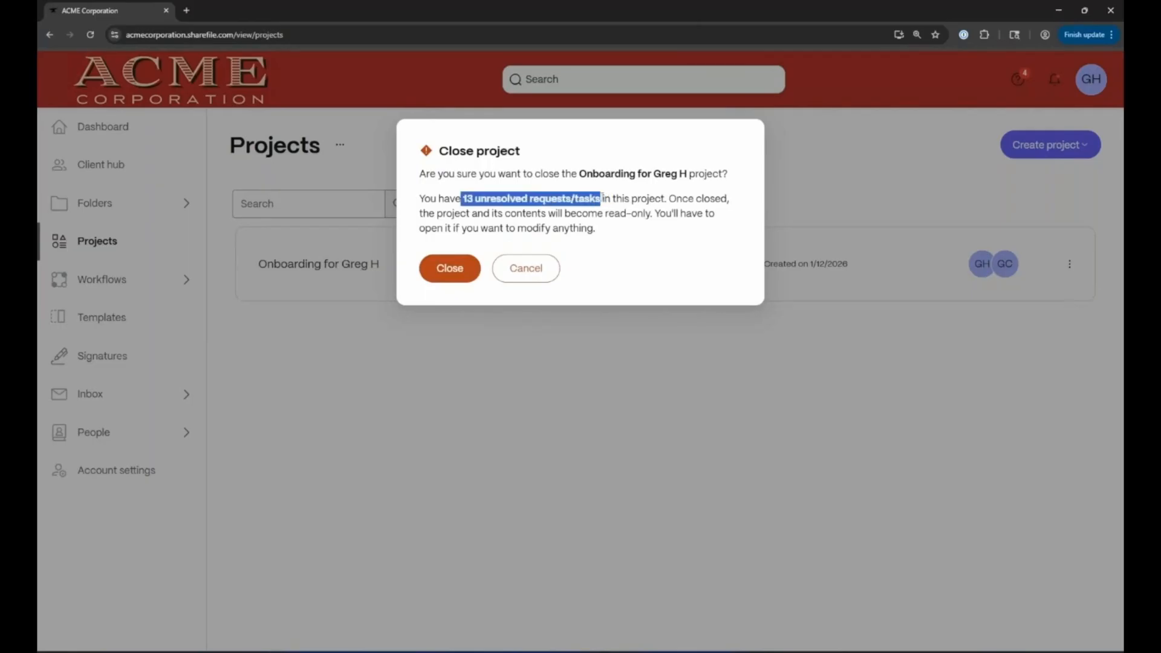
left_click(606, 199)
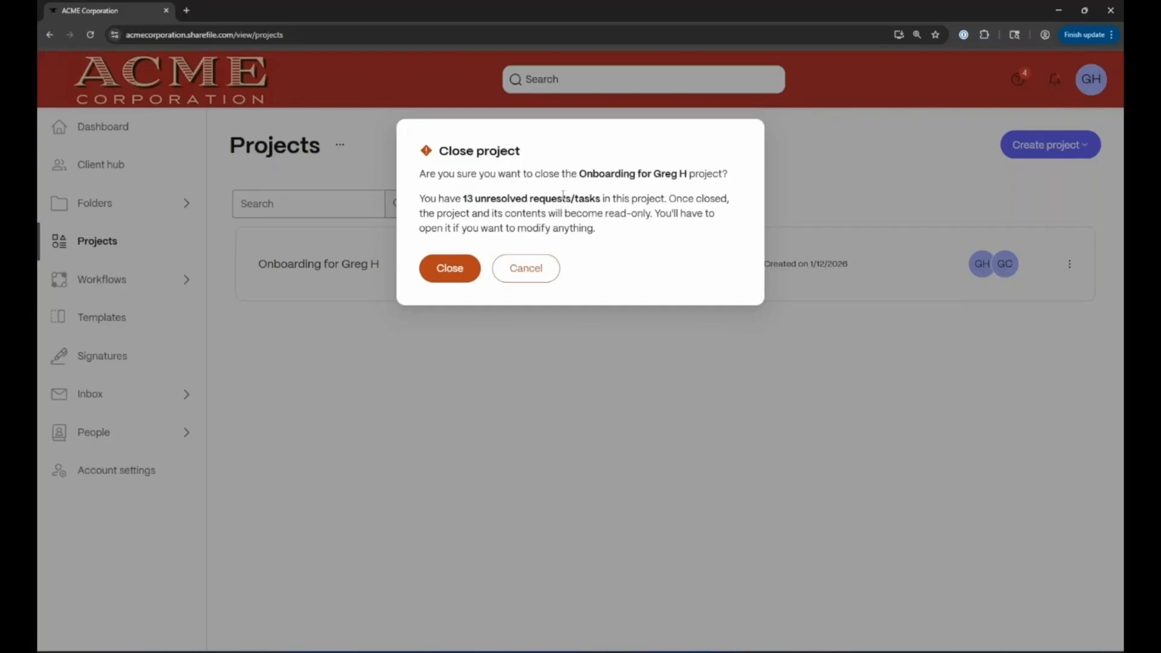
left_click(538, 272)
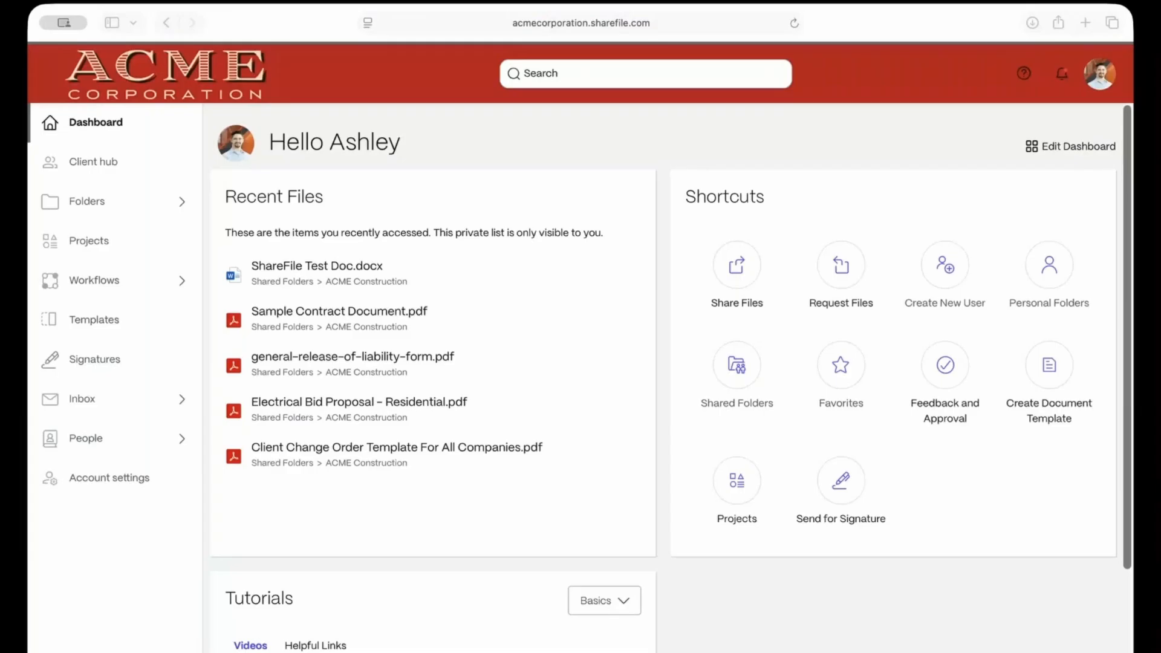
Open the bid project and examine the items, statuses and due dates in its Bid Documents request
left_click(509, 126)
left_click(95, 243)
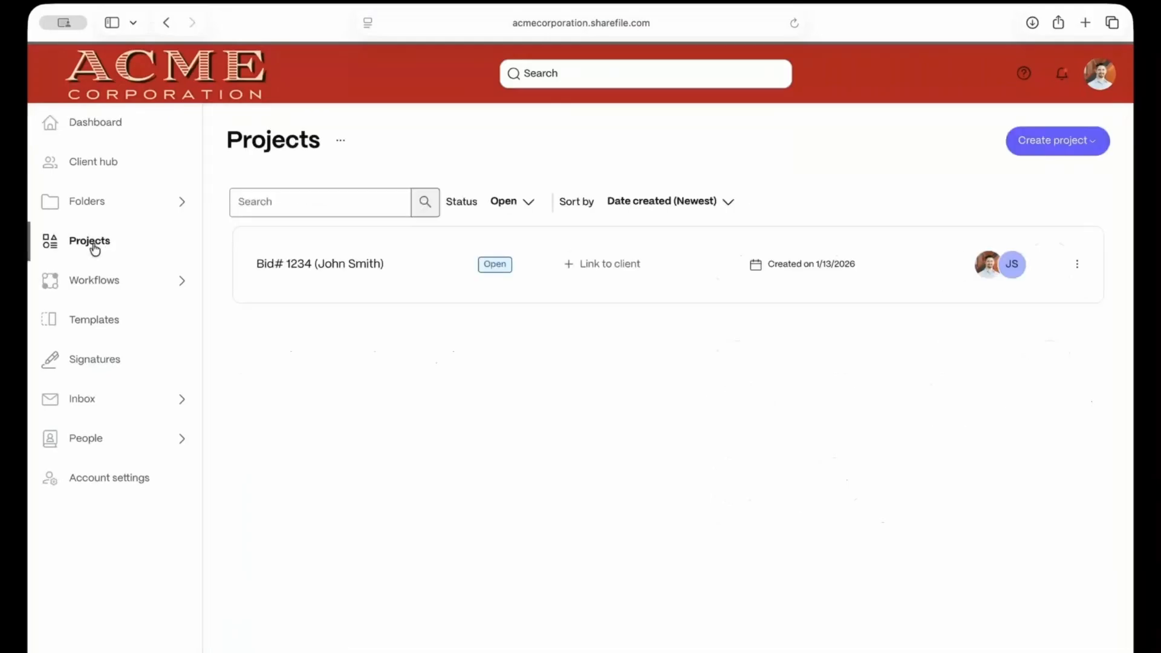
left_click(303, 265)
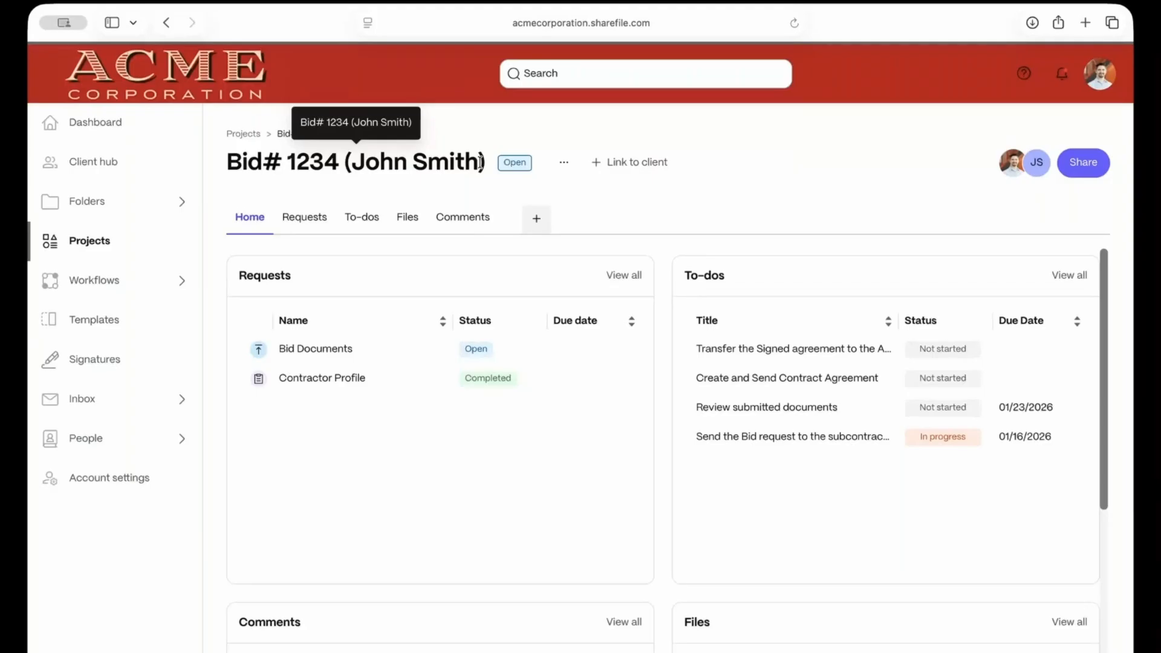
left_click(323, 352)
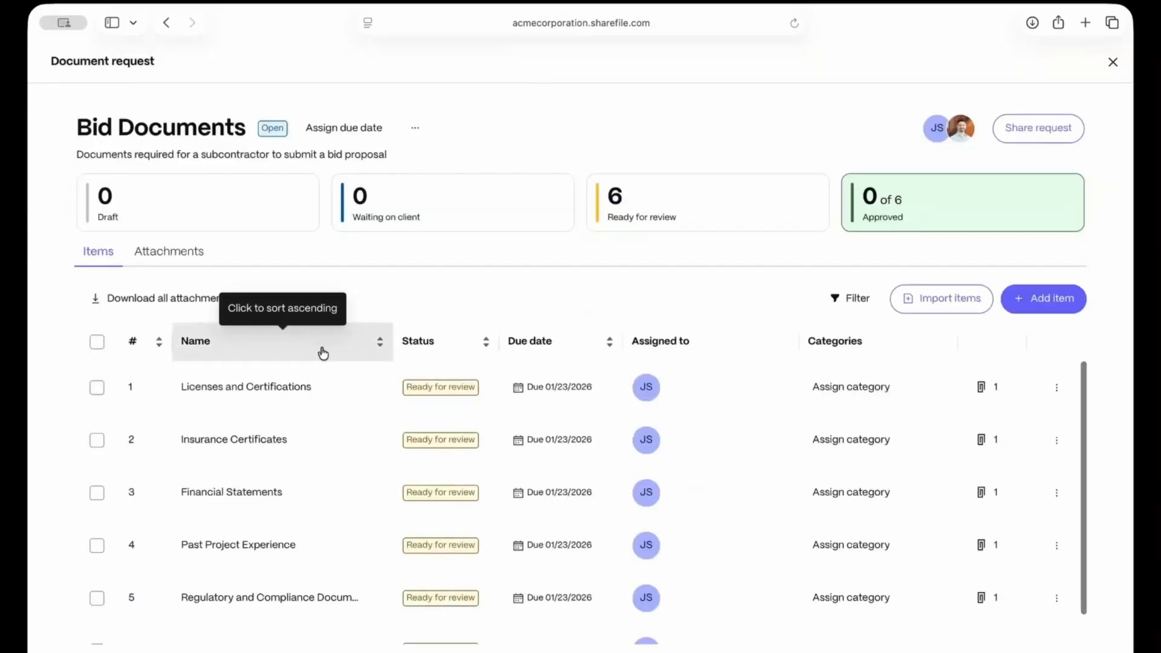
scroll(254, 557, "down", 1)
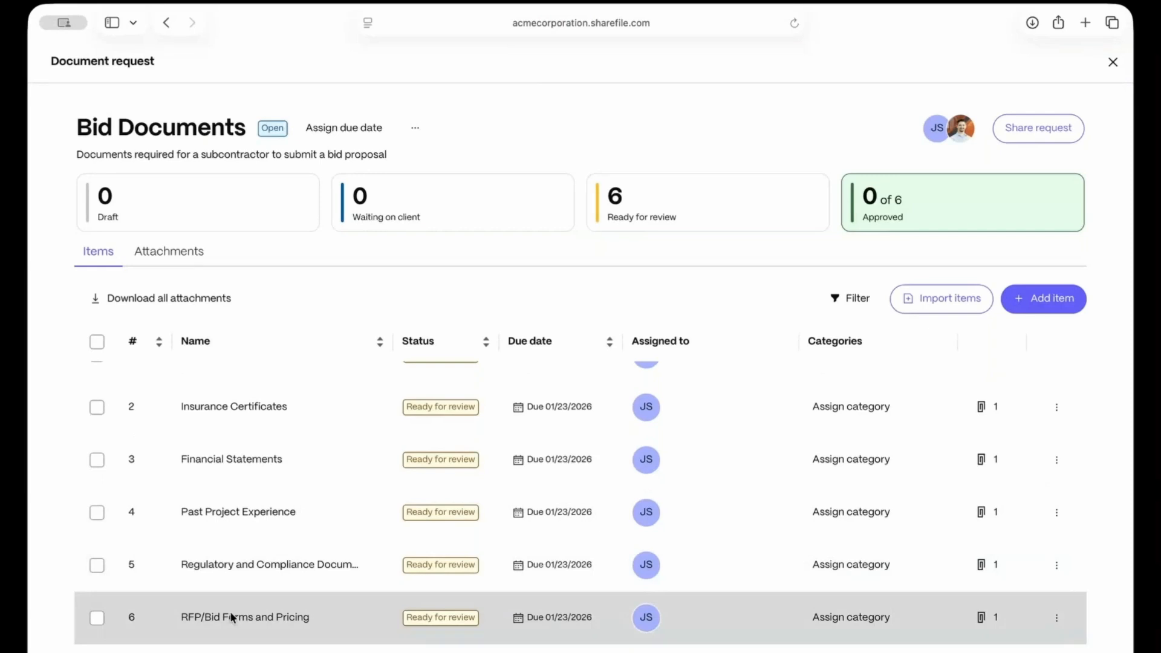
Preview the Licenses_and_Certs.docx attachment of the Licenses and Certifications item, and return to the Bid Documents request
mouse_move(643, 518)
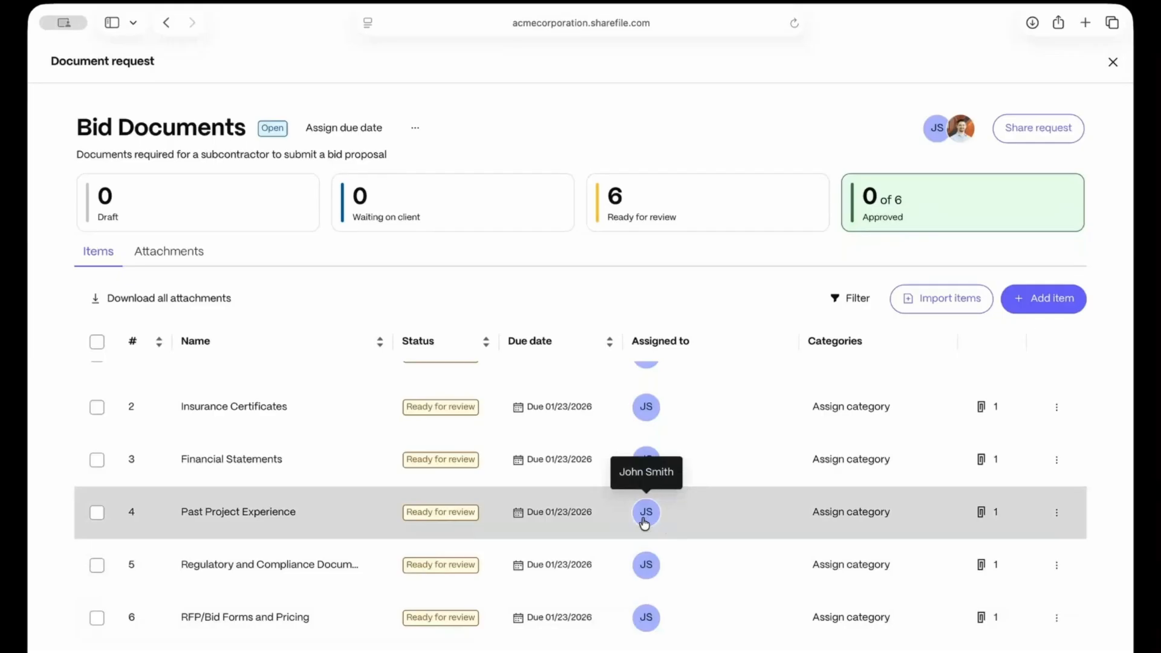
scroll(645, 523, "up", 1)
scroll(644, 524, "up", 1)
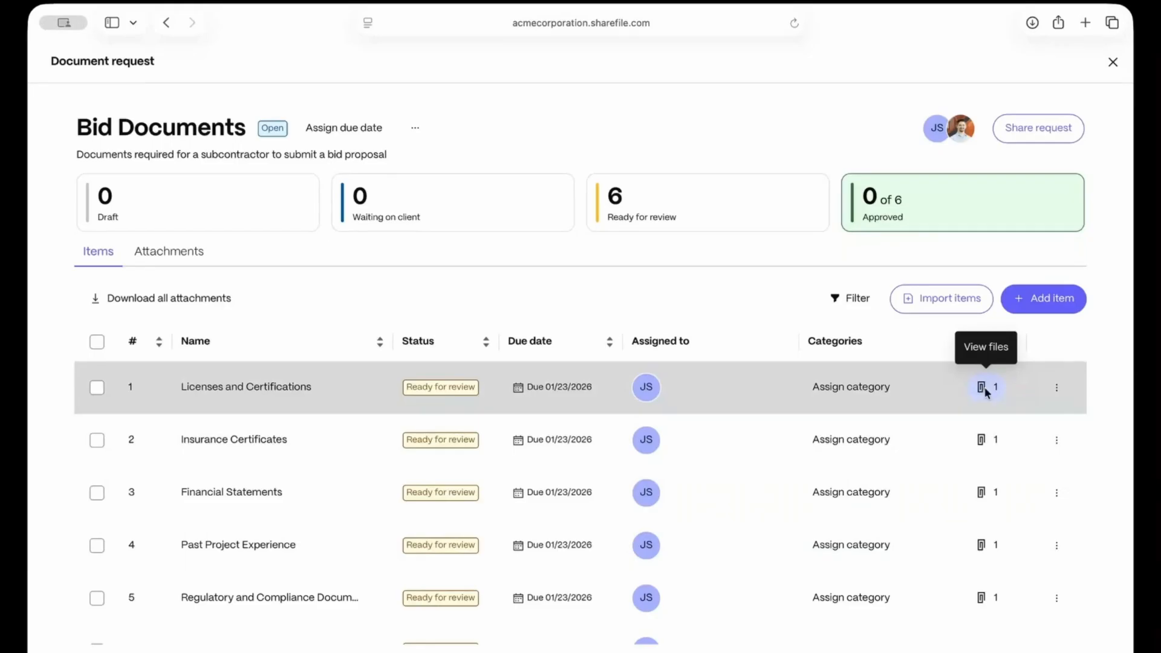
left_click(982, 388)
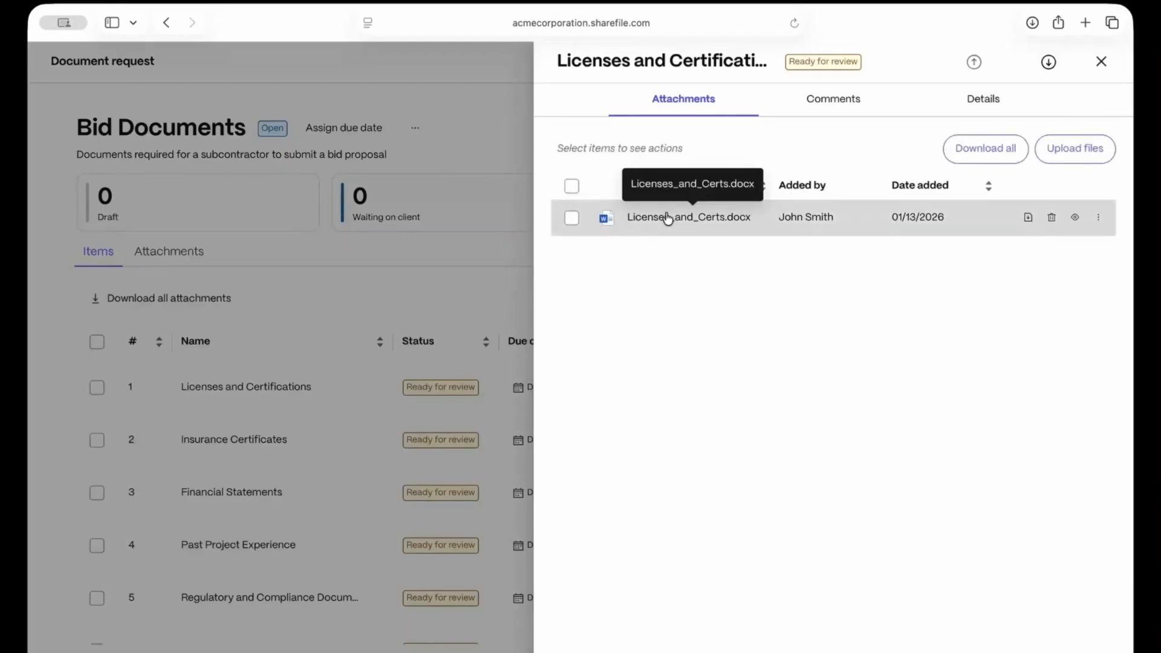
left_click(667, 217)
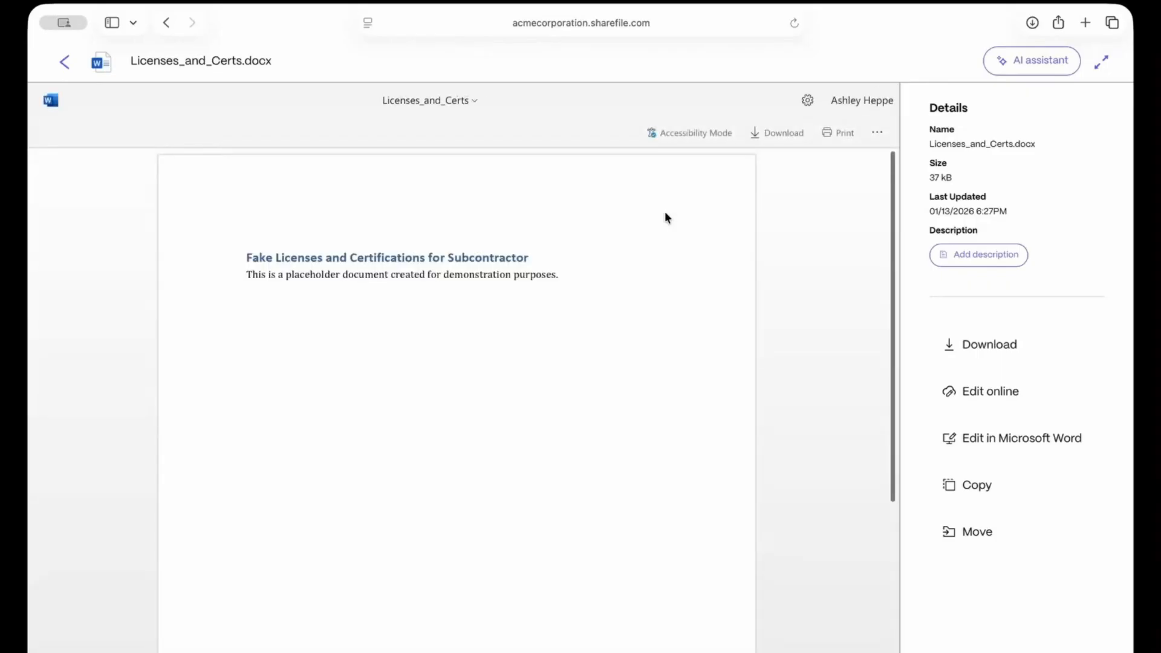
left_click(64, 68)
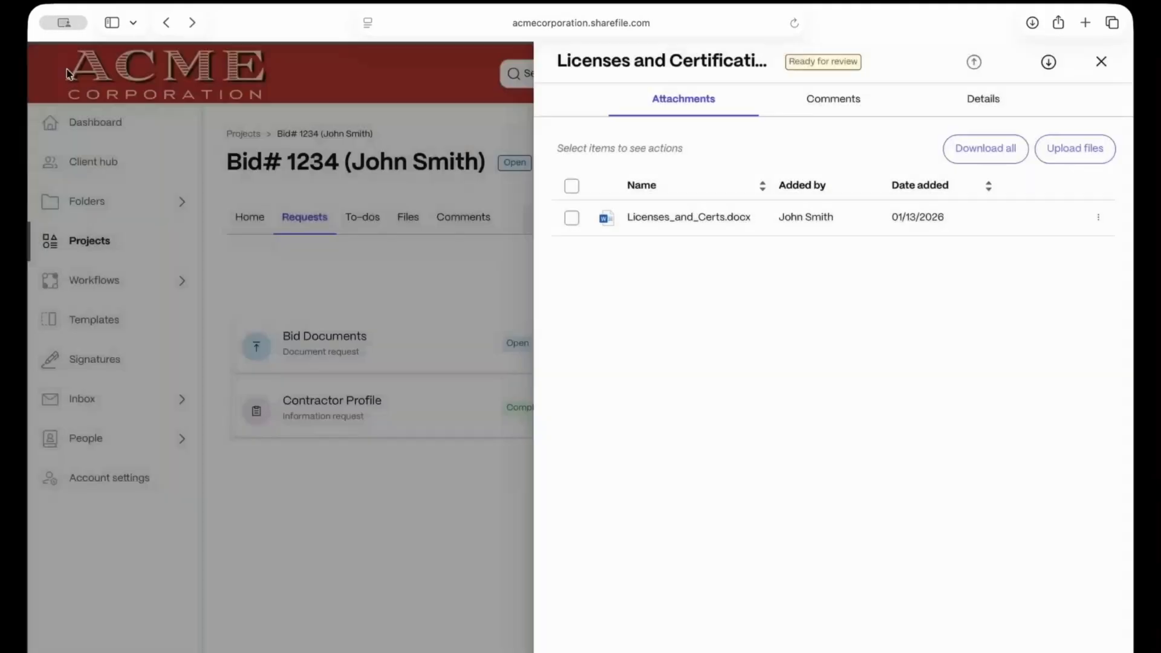
left_click(68, 74)
left_click(361, 336)
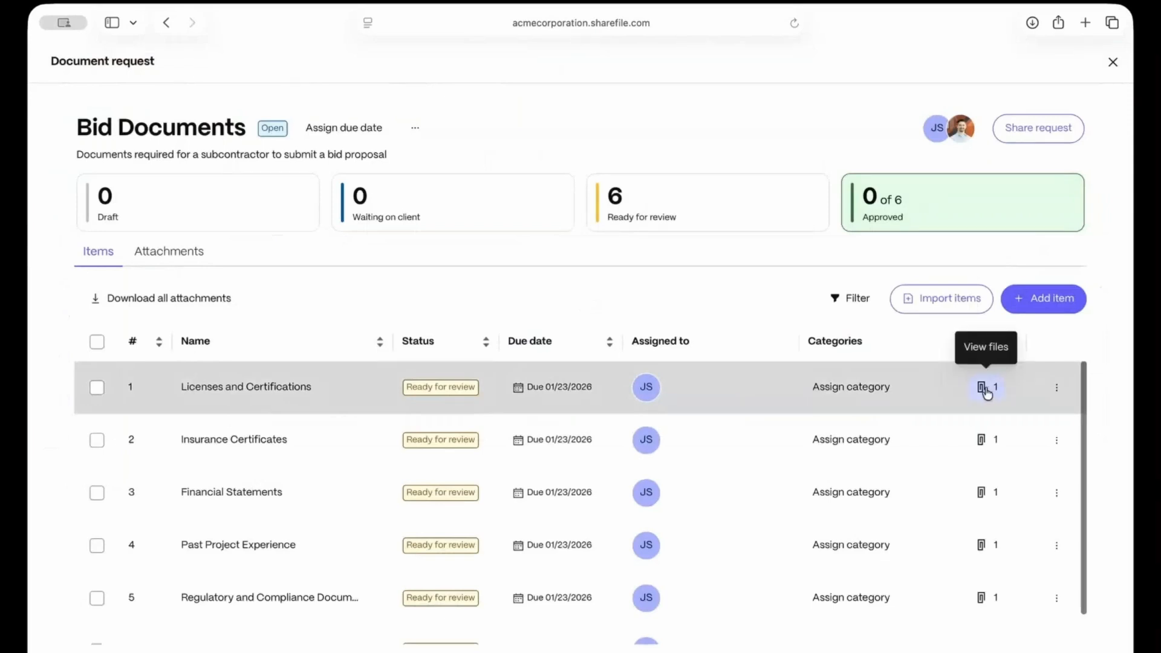
Review the attachments and details of the Licenses and Certifications item and approve it
left_click(994, 391)
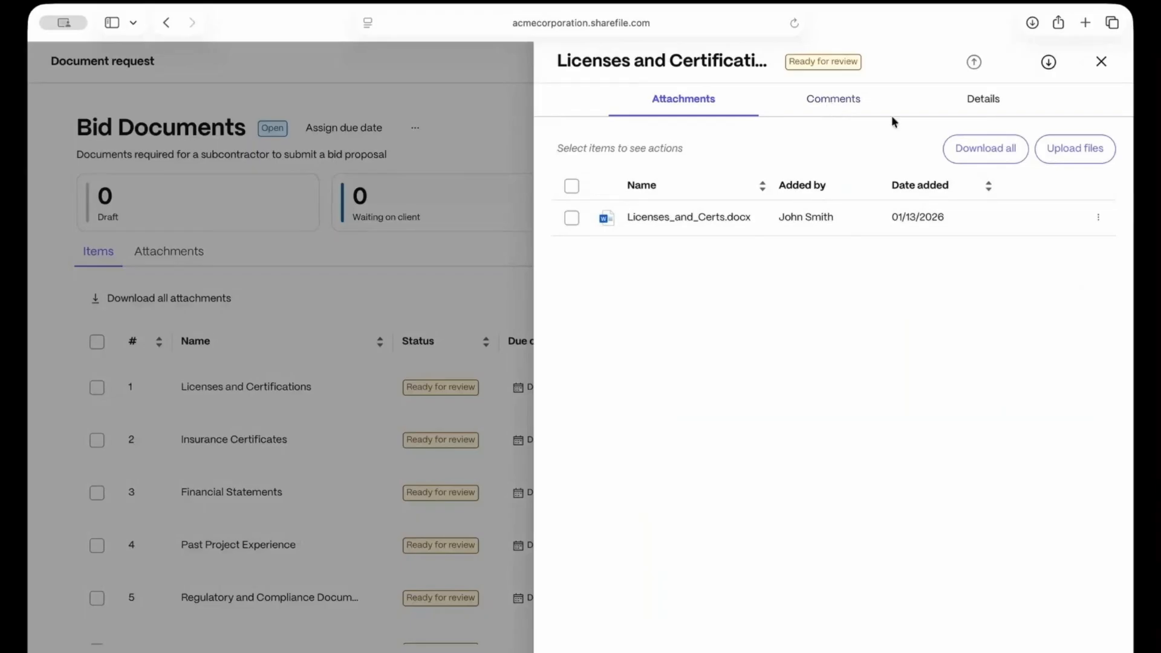
left_click(976, 104)
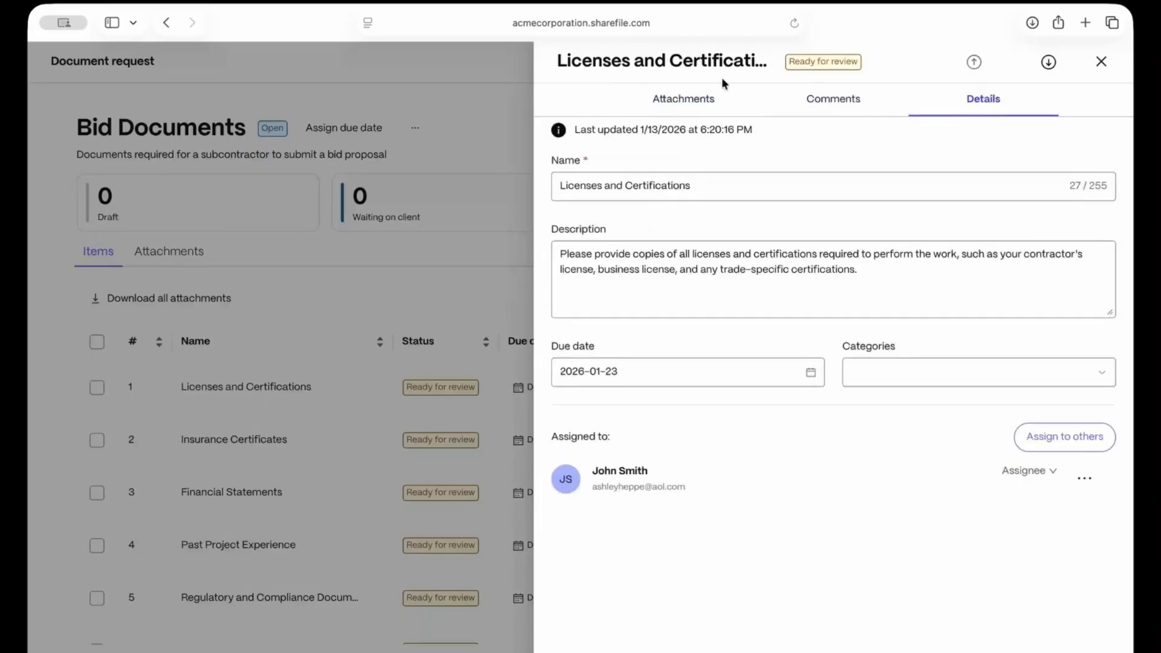
left_click(686, 100)
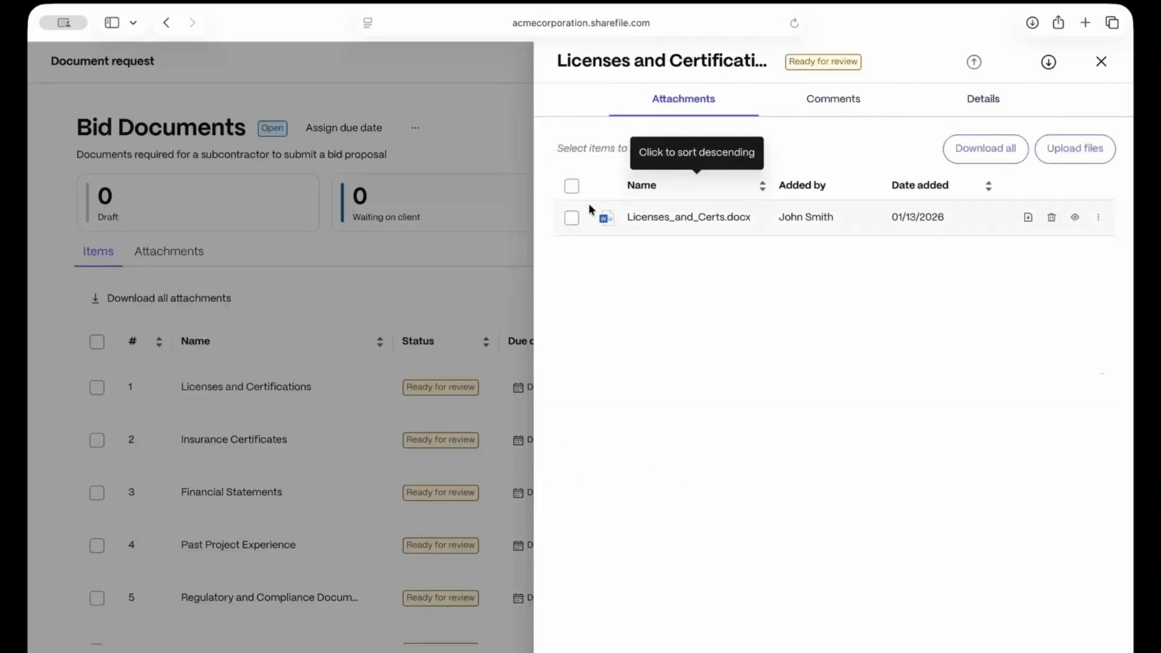
left_click(572, 218)
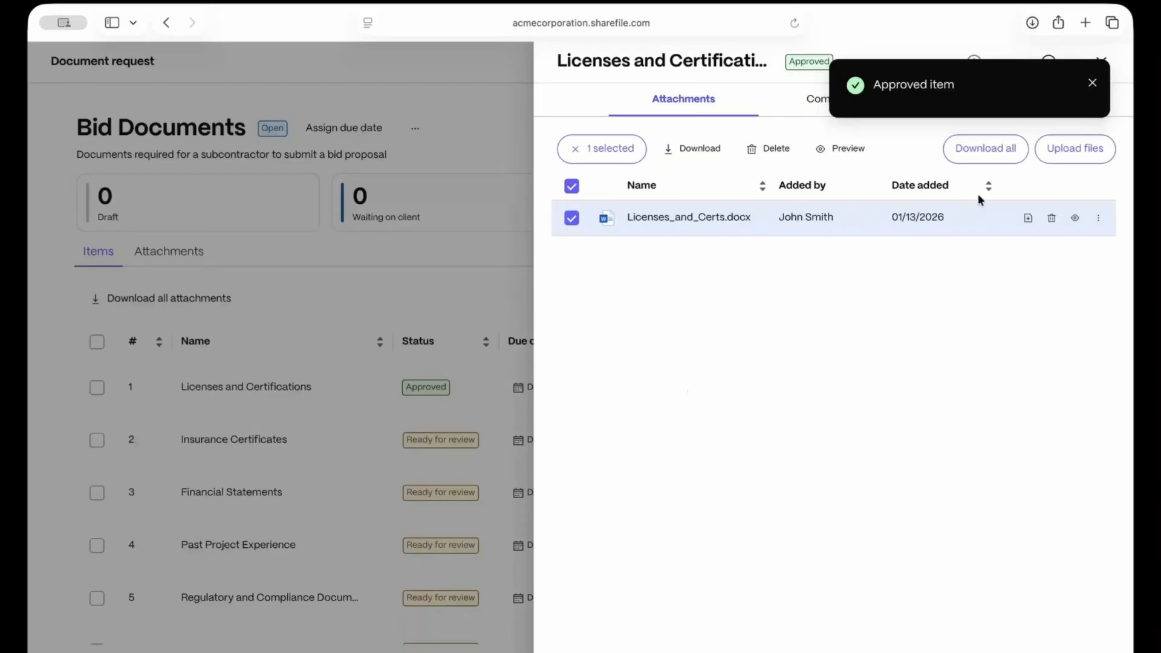
left_click(1092, 84)
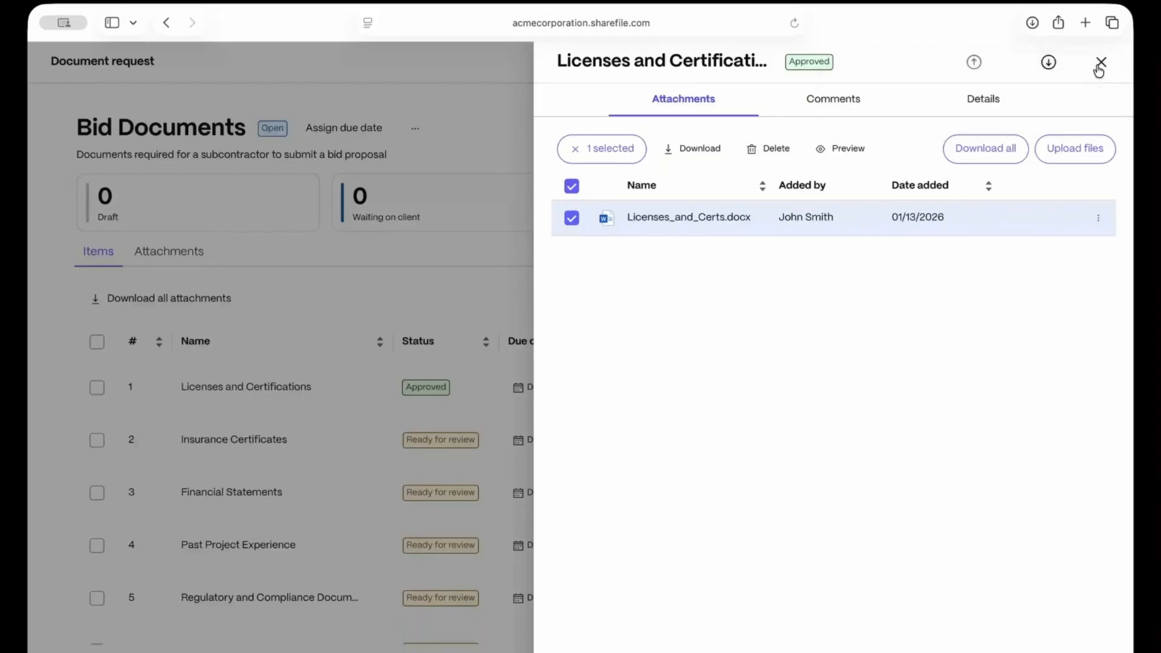
left_click(1098, 66)
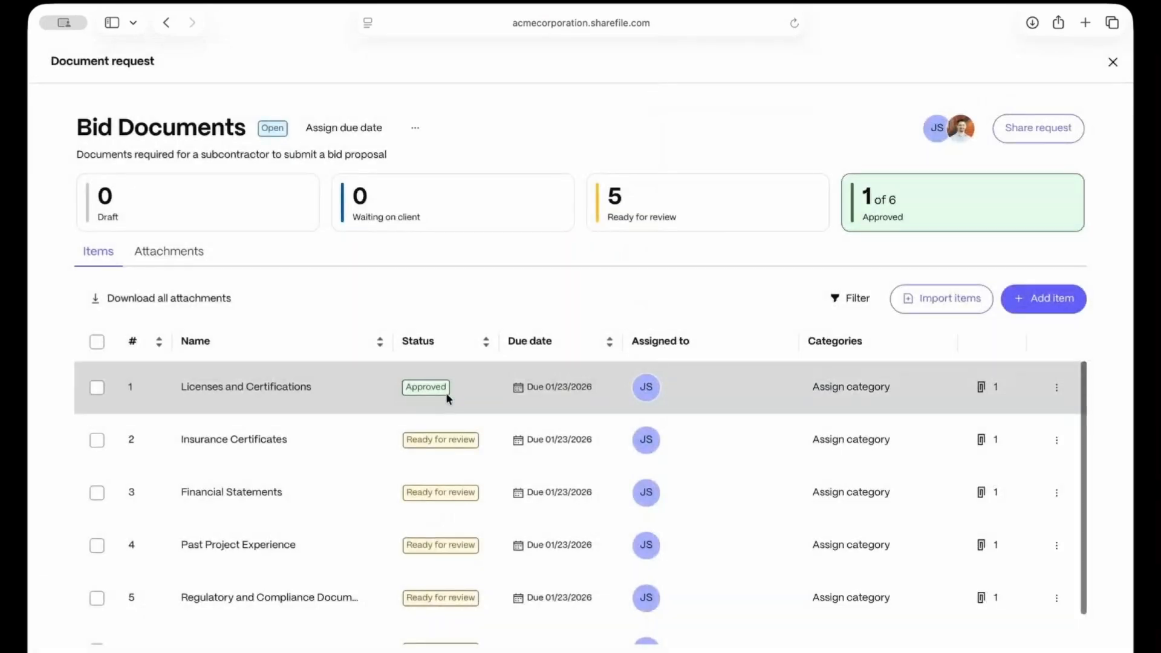
Preview Insurance_Certs.docx, return to the Bid Documents request and approve the Insurance Certificates item
scroll(446, 397, "down", 1)
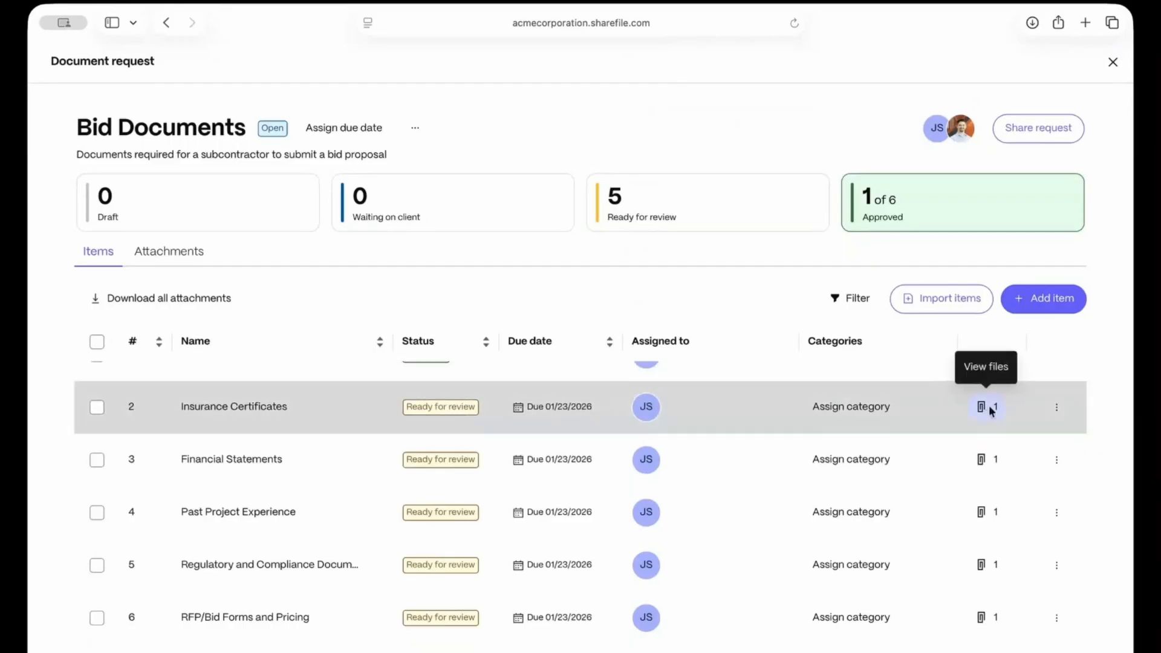
left_click(992, 411)
left_click(631, 220)
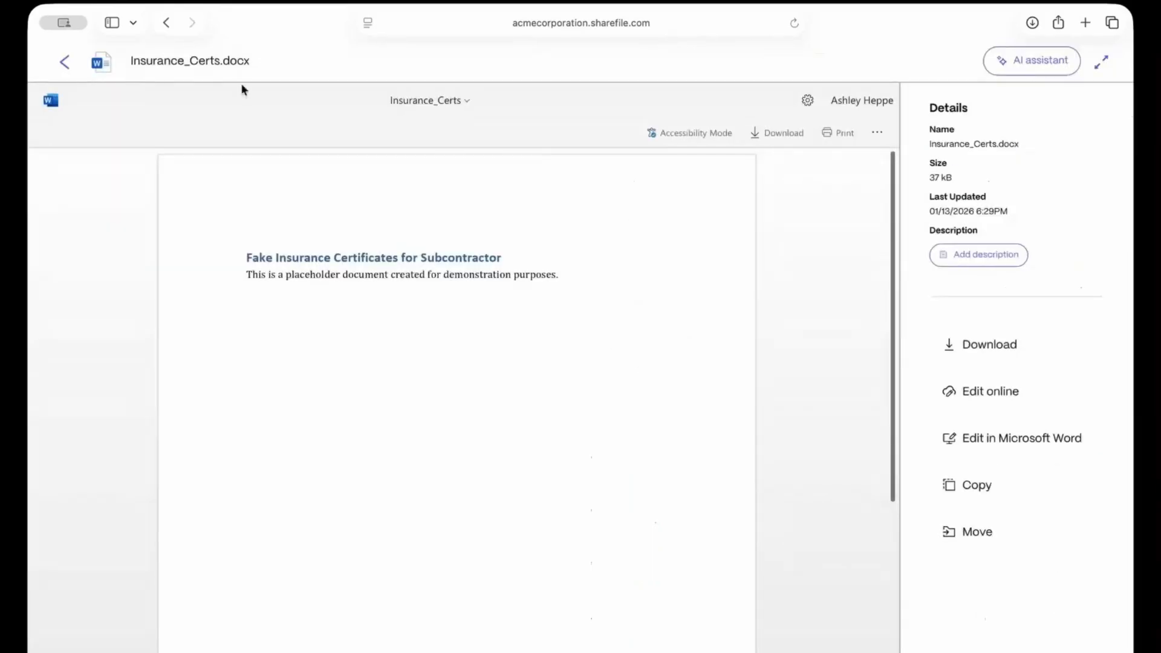
left_click(65, 61)
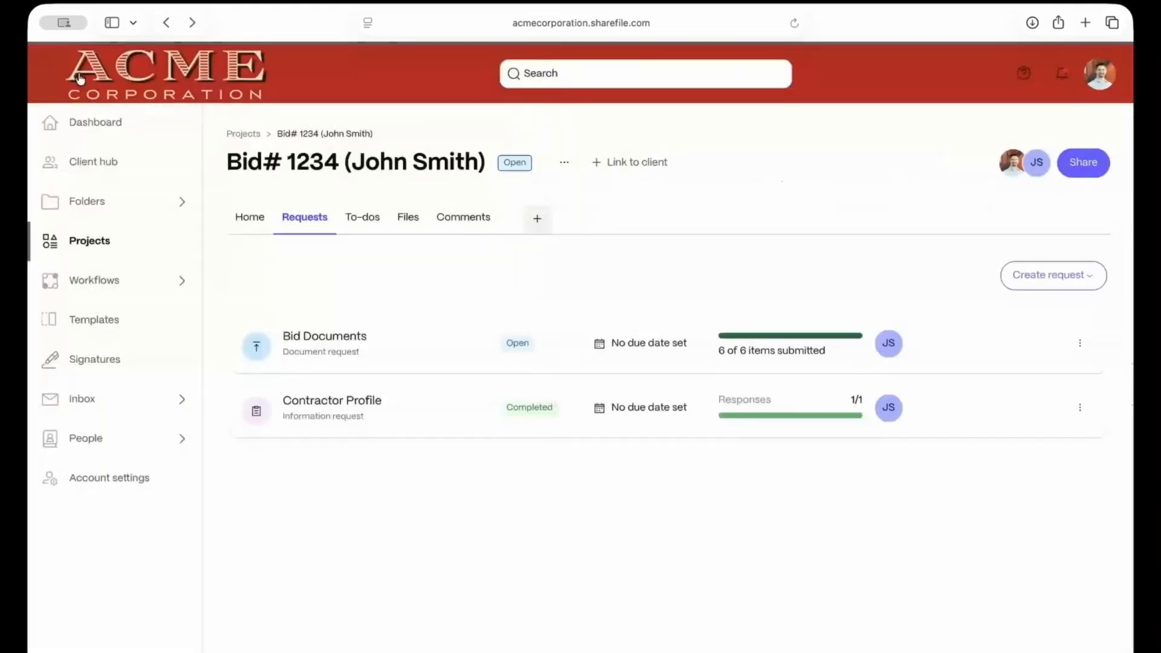
left_click(305, 340)
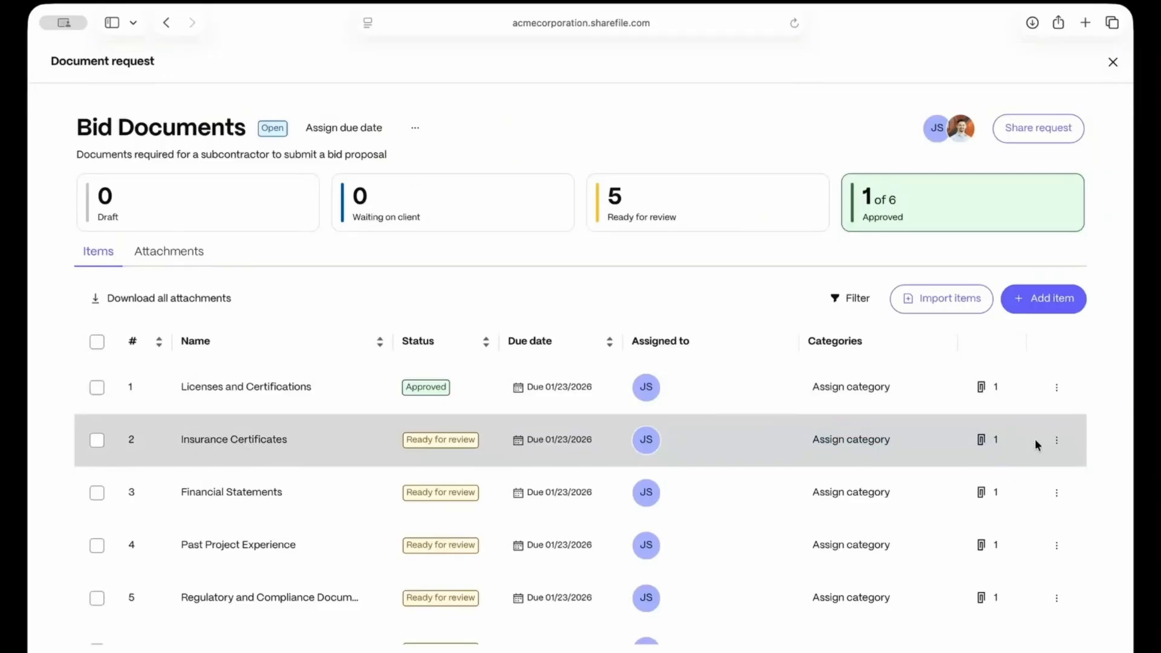
left_click(980, 440)
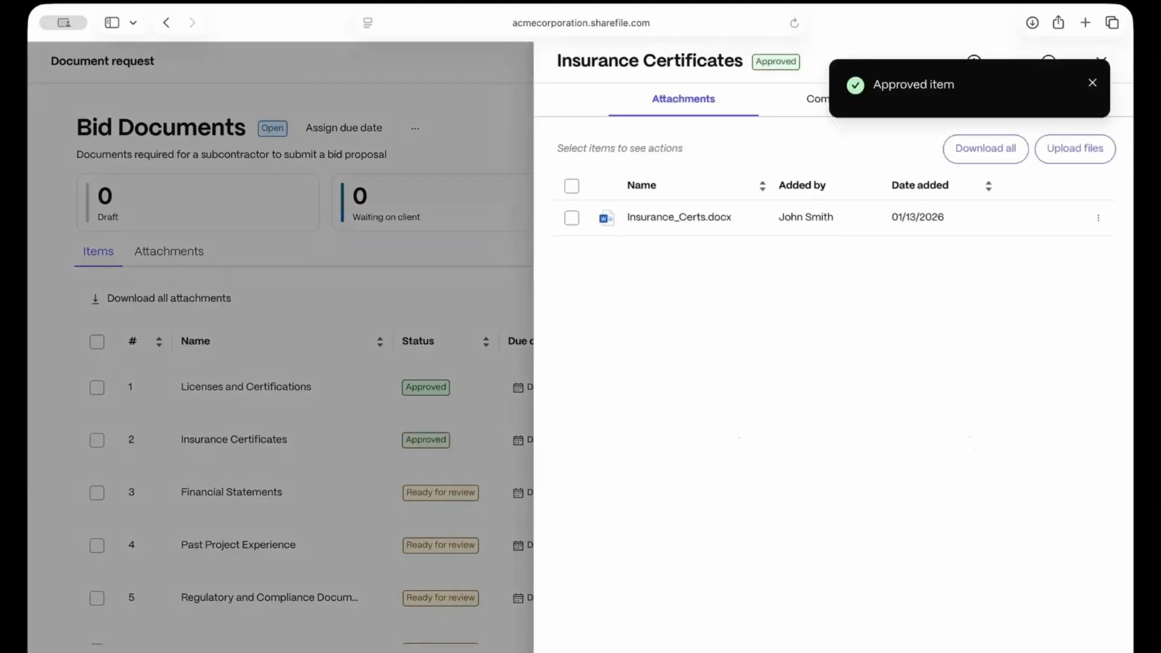
left_click(1092, 82)
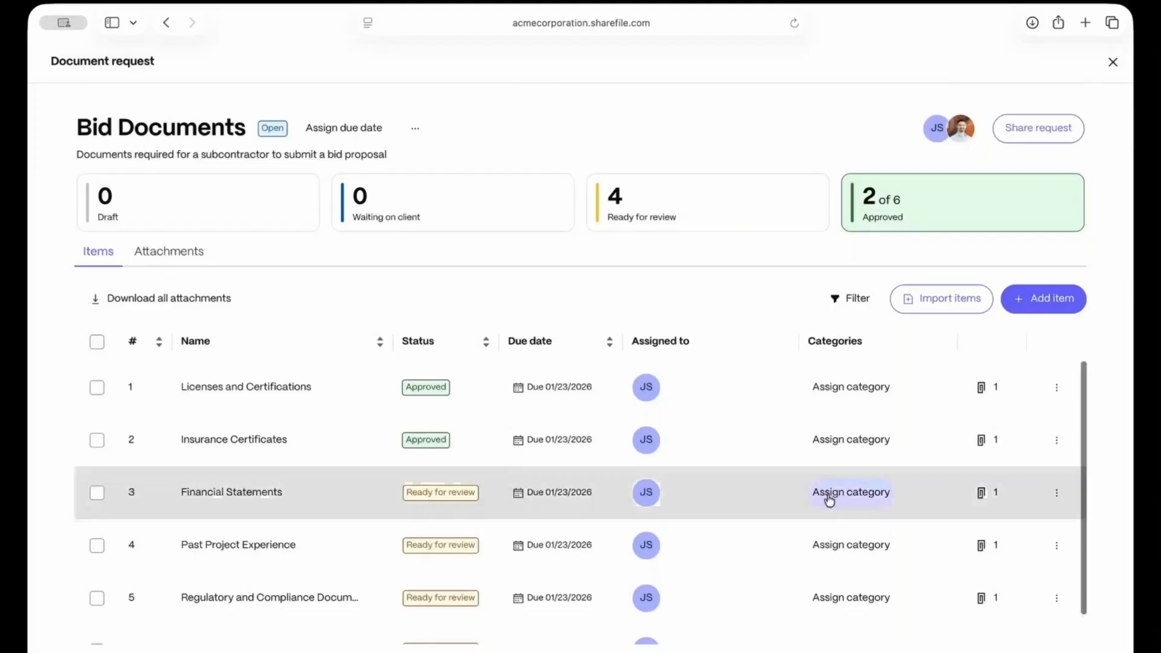
Select Financial_Statements.docx in the Financial Statements item and approve the item
left_click(981, 492)
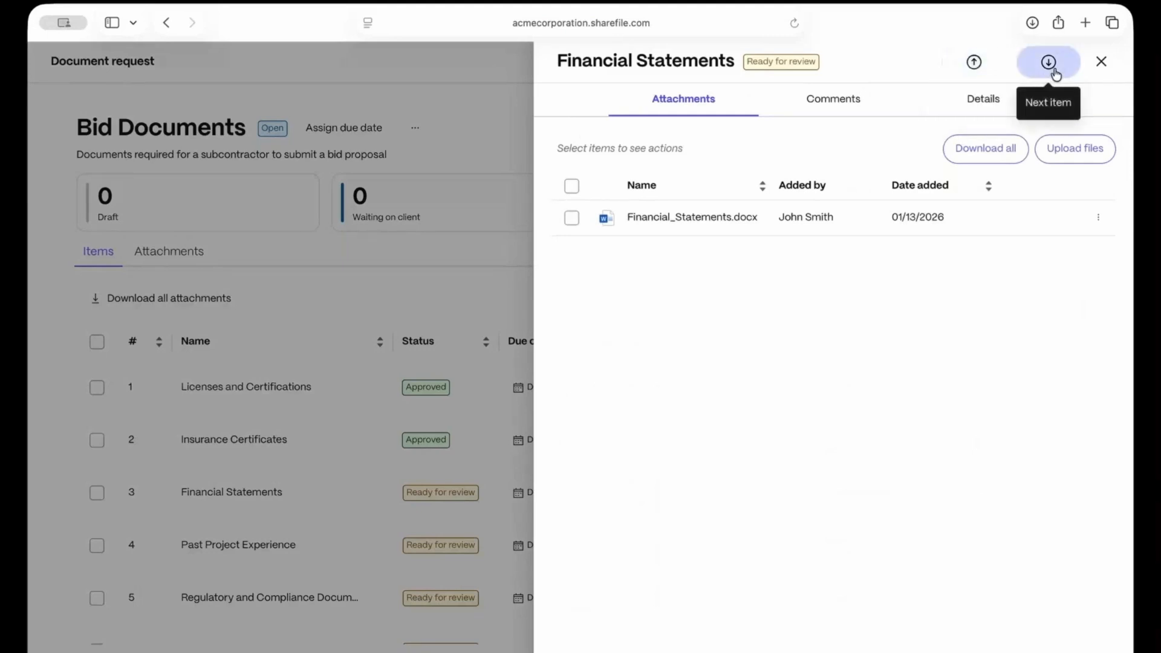
left_click(572, 218)
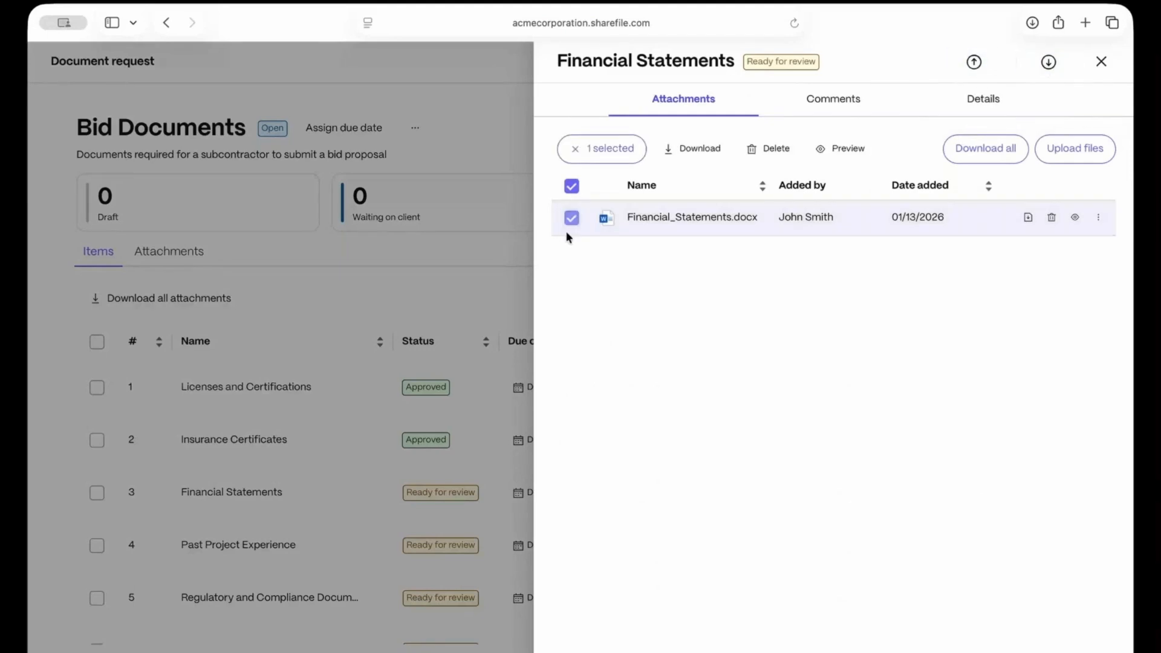
left_click(574, 650)
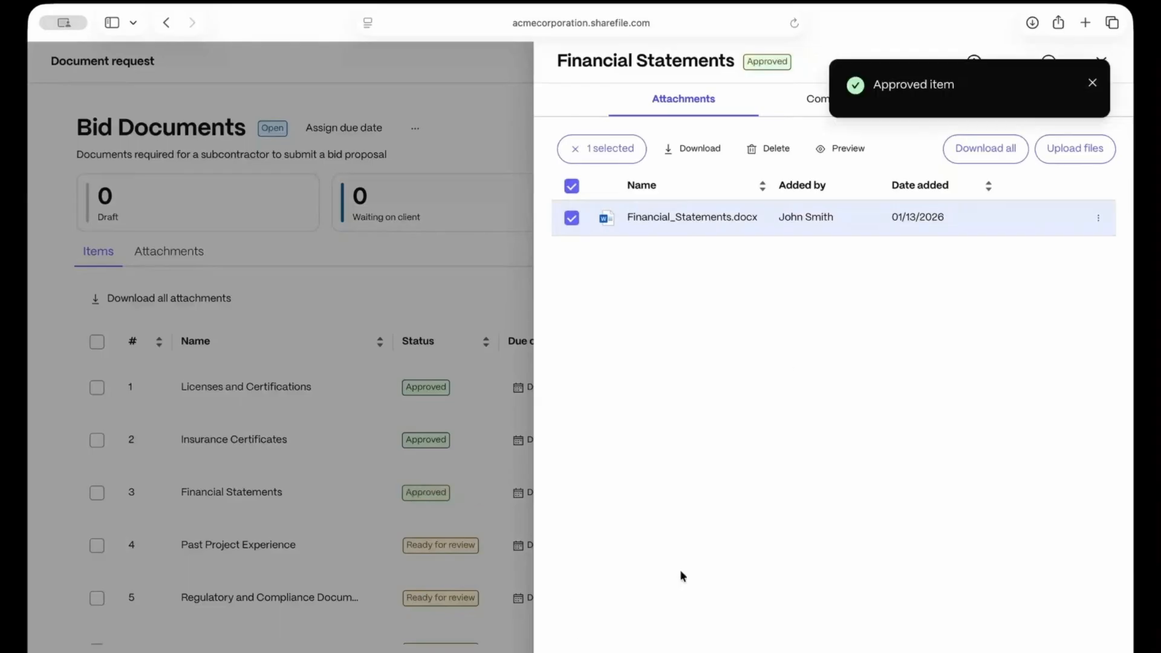
left_click(1092, 84)
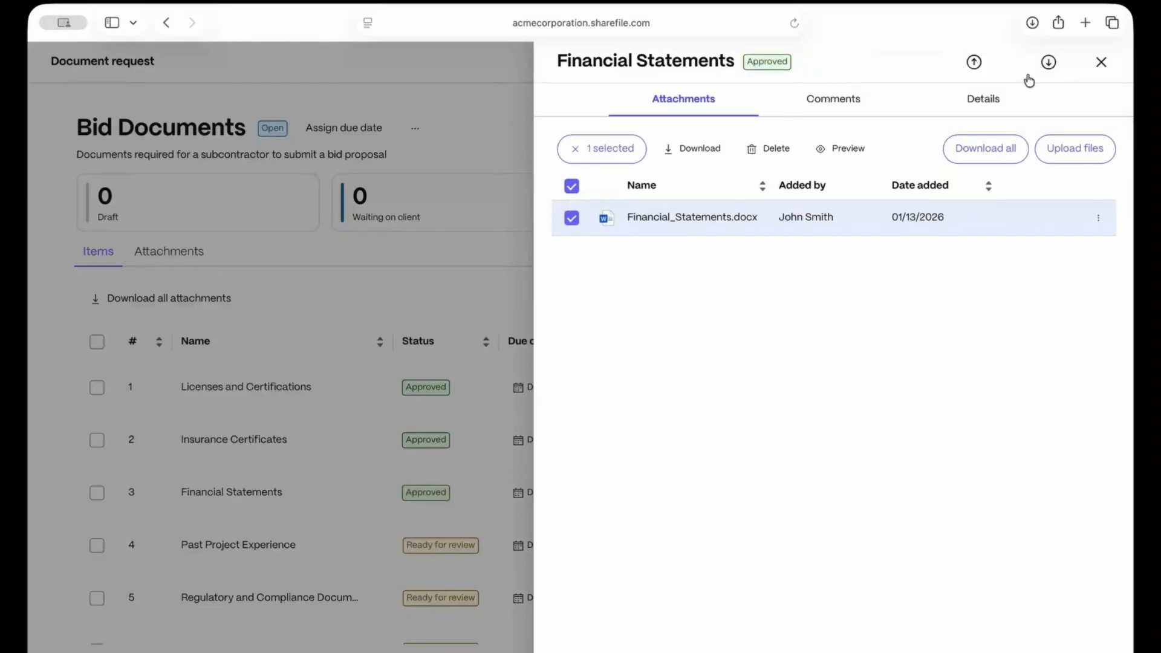
Move on to the Past Project Experience item, select its attached file and approve the item
left_click(1043, 64)
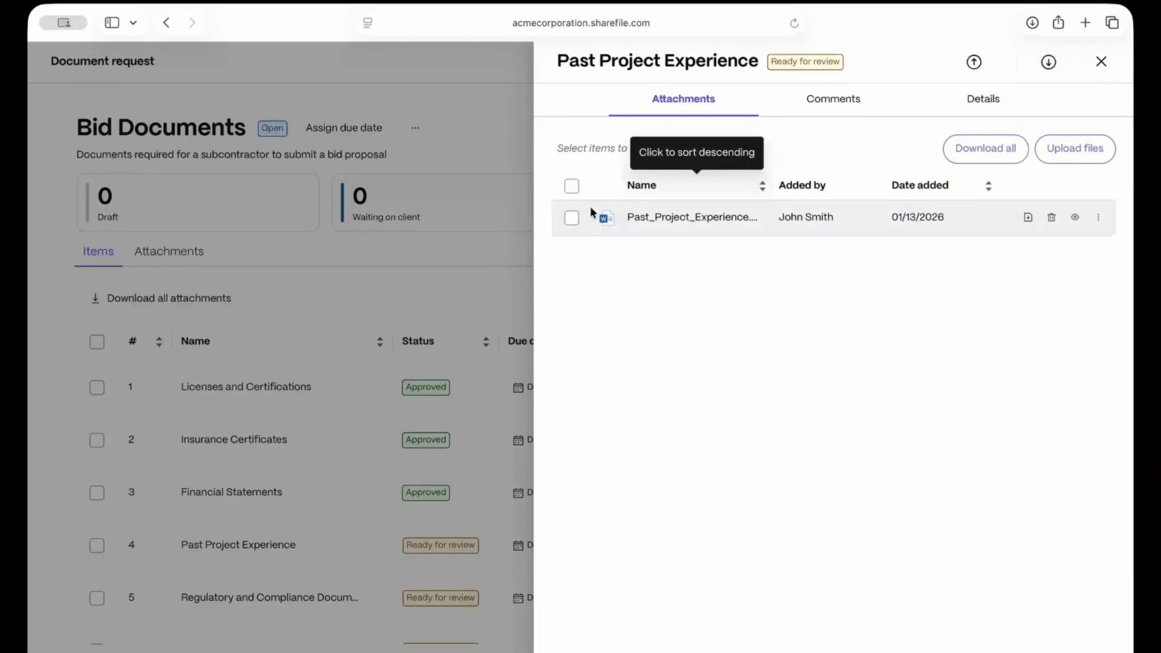
left_click(571, 218)
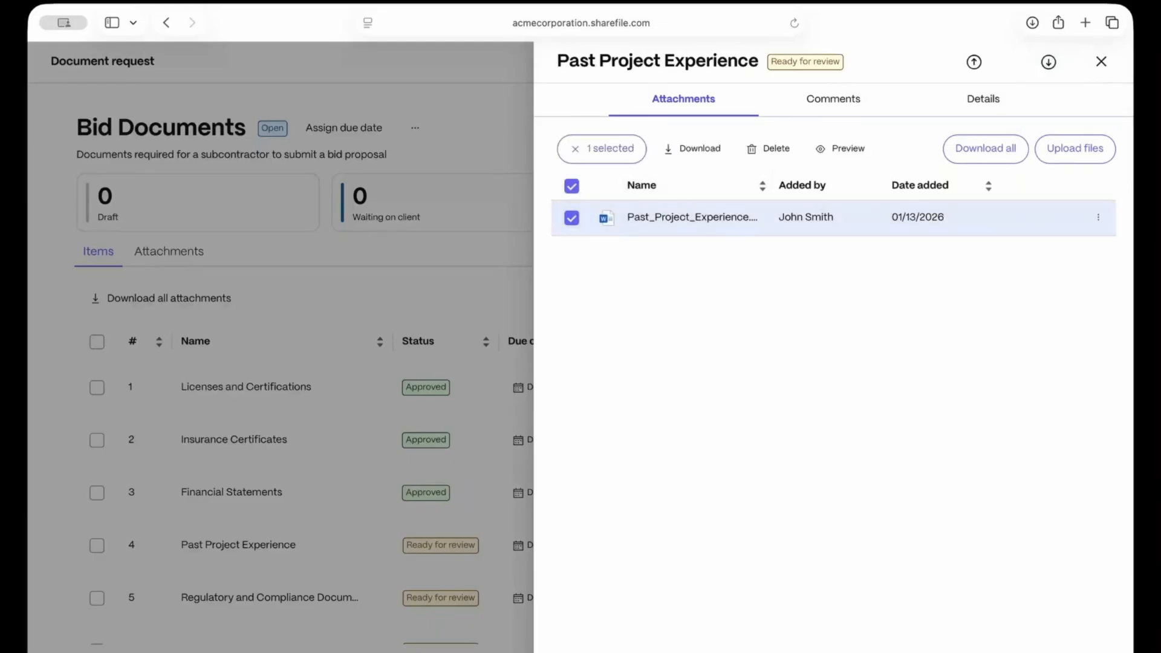
left_click(1093, 87)
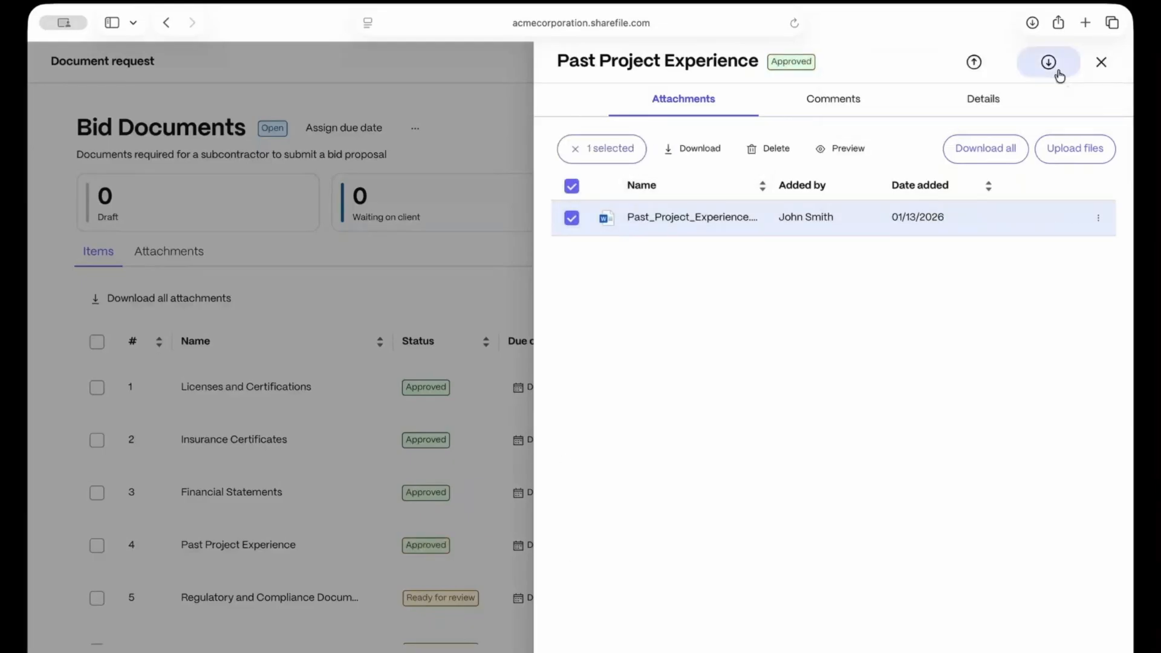
Approve the Regulatory and Compliance item with its attached file selected, and return to the request's item list
left_click(1056, 71)
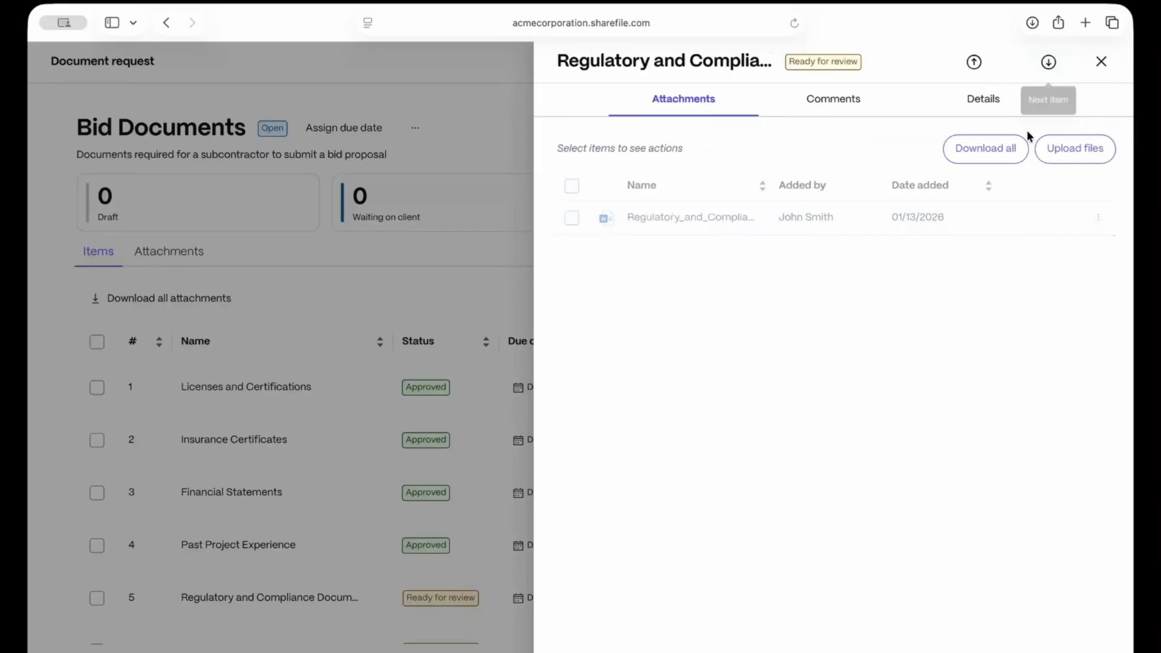
left_click(571, 217)
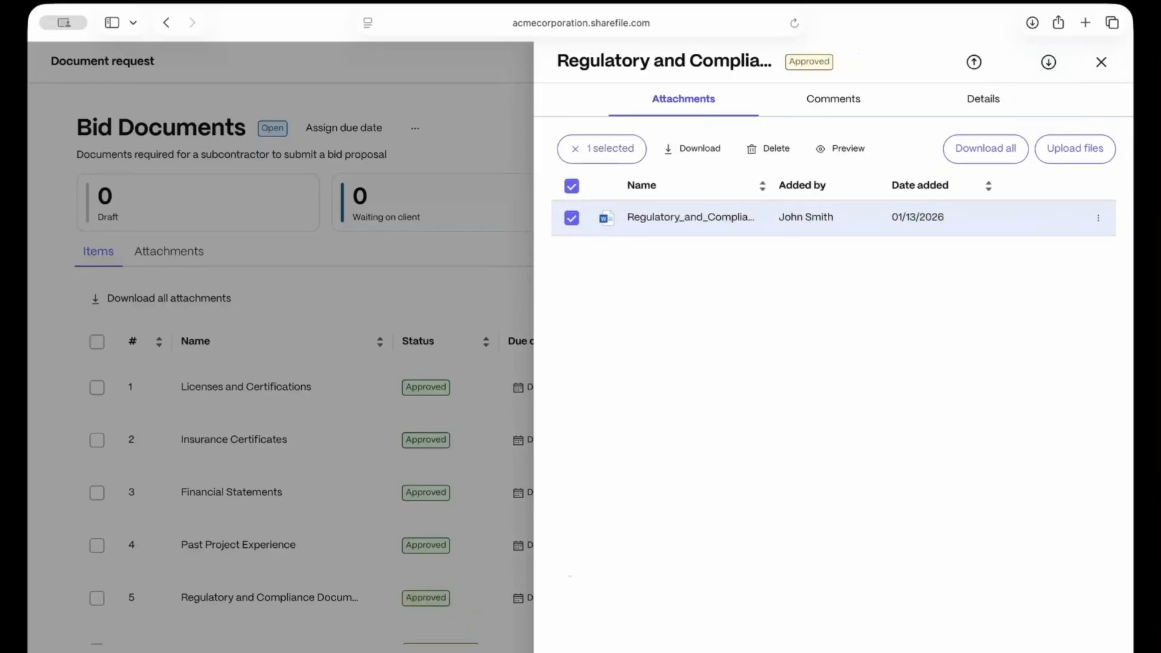
left_click(1091, 84)
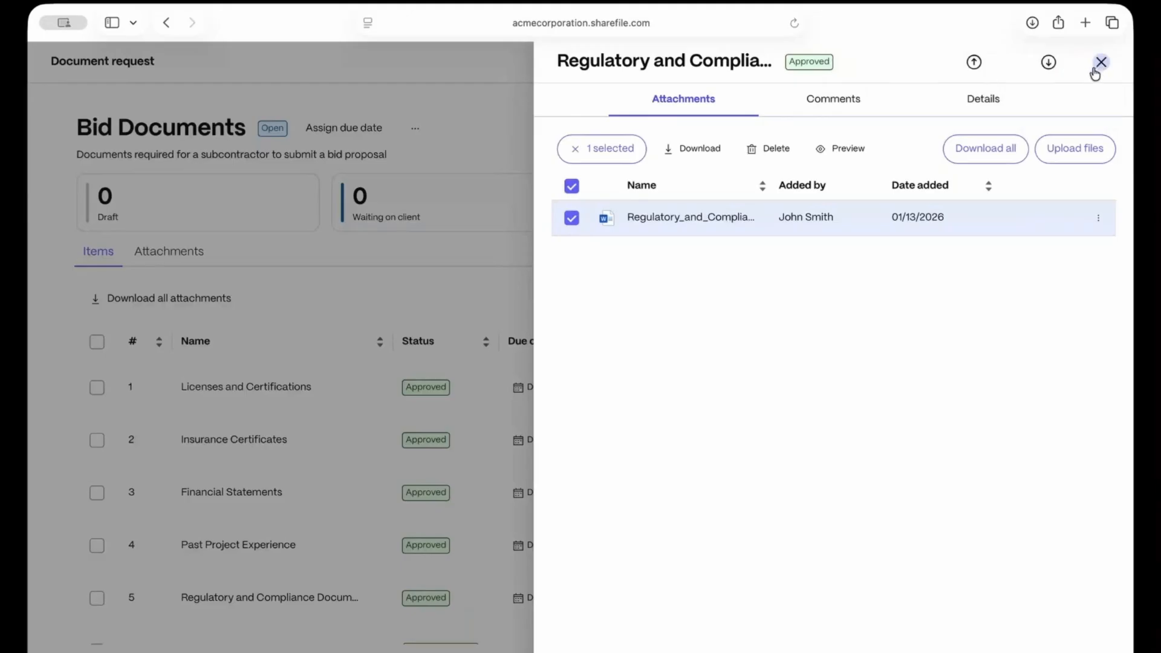
left_click(1099, 63)
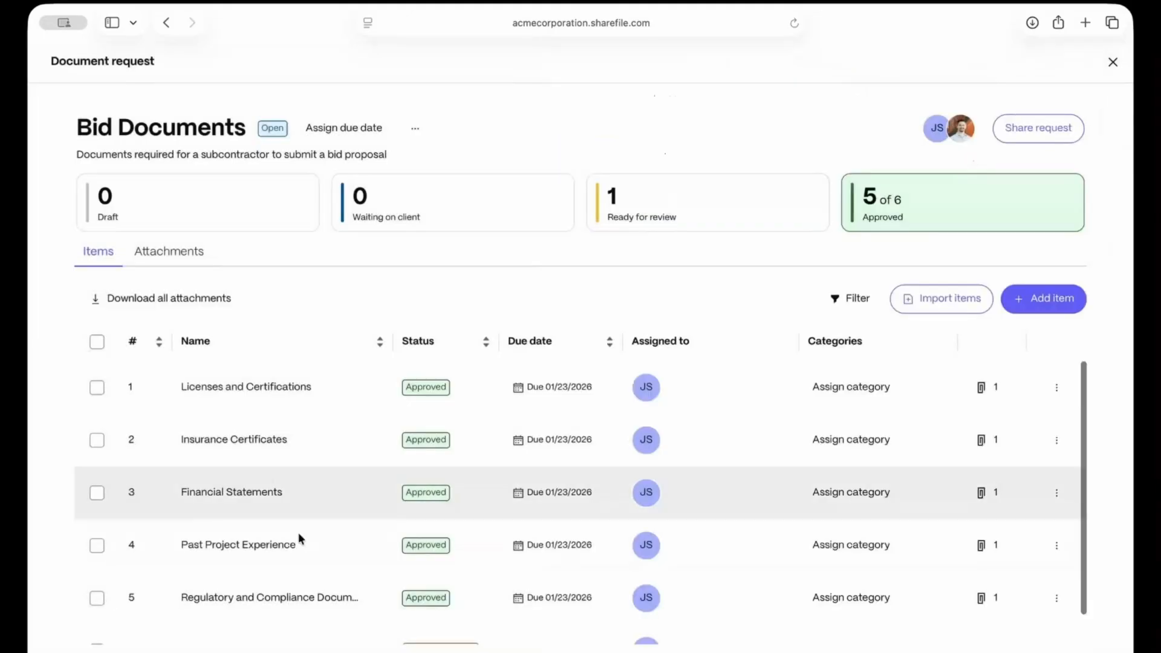
Approve the RFP/Bid Forms and Pricing item with its file selected, and decline closing the Bid Documents request
scroll(325, 532, "down", 1)
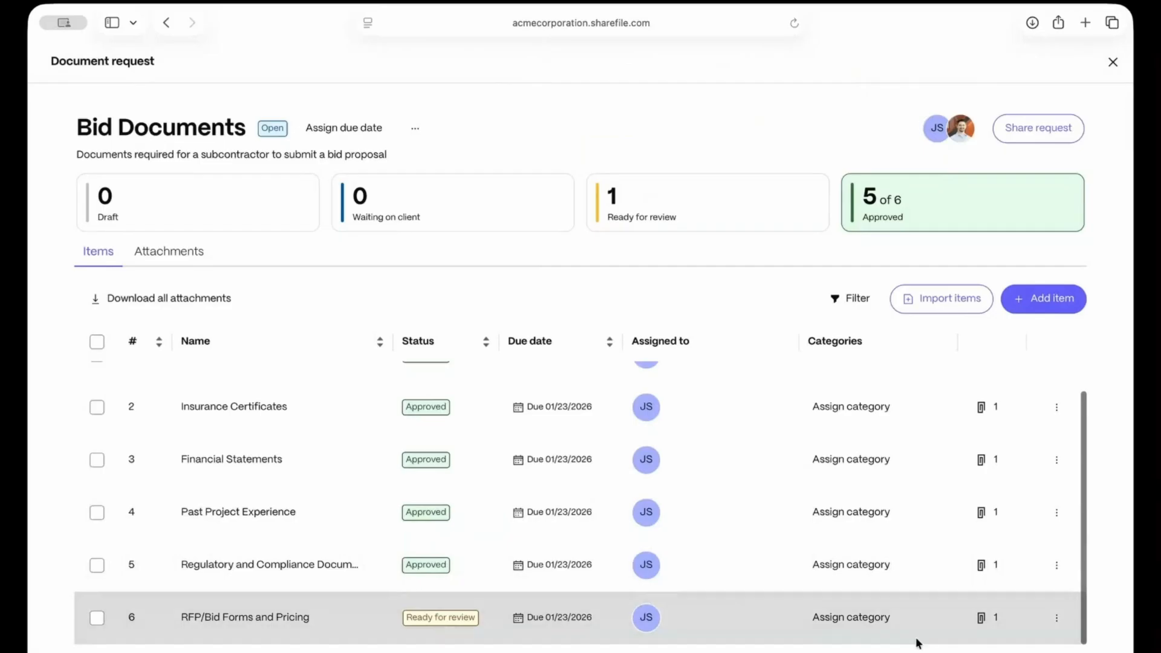
left_click(982, 619)
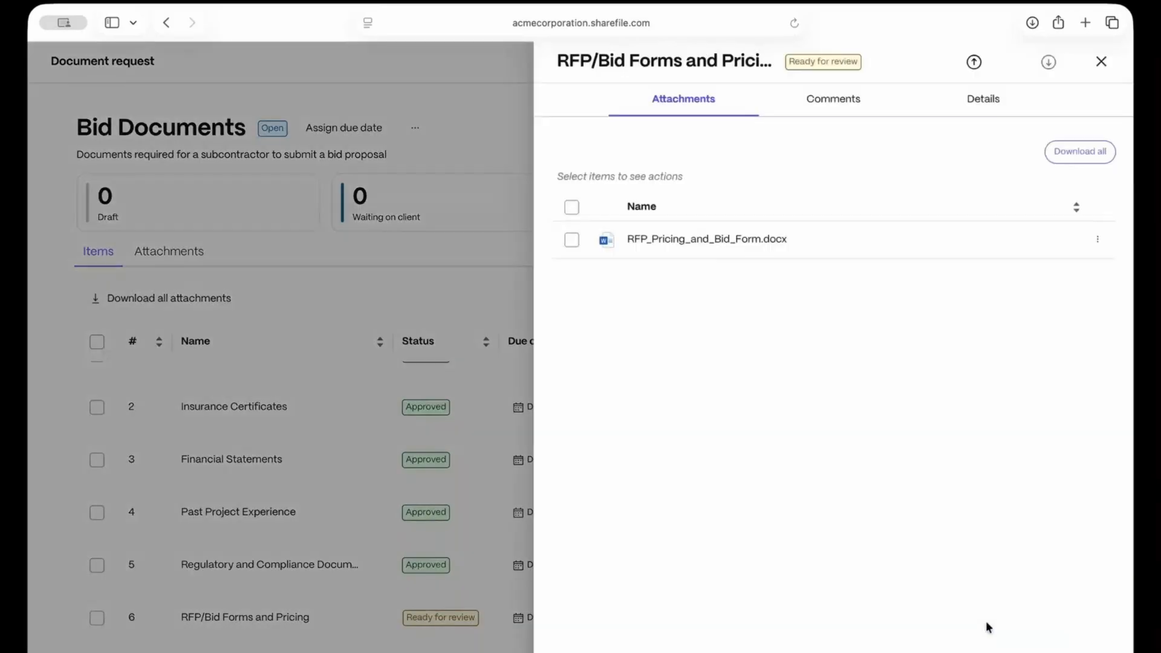
left_click(570, 218)
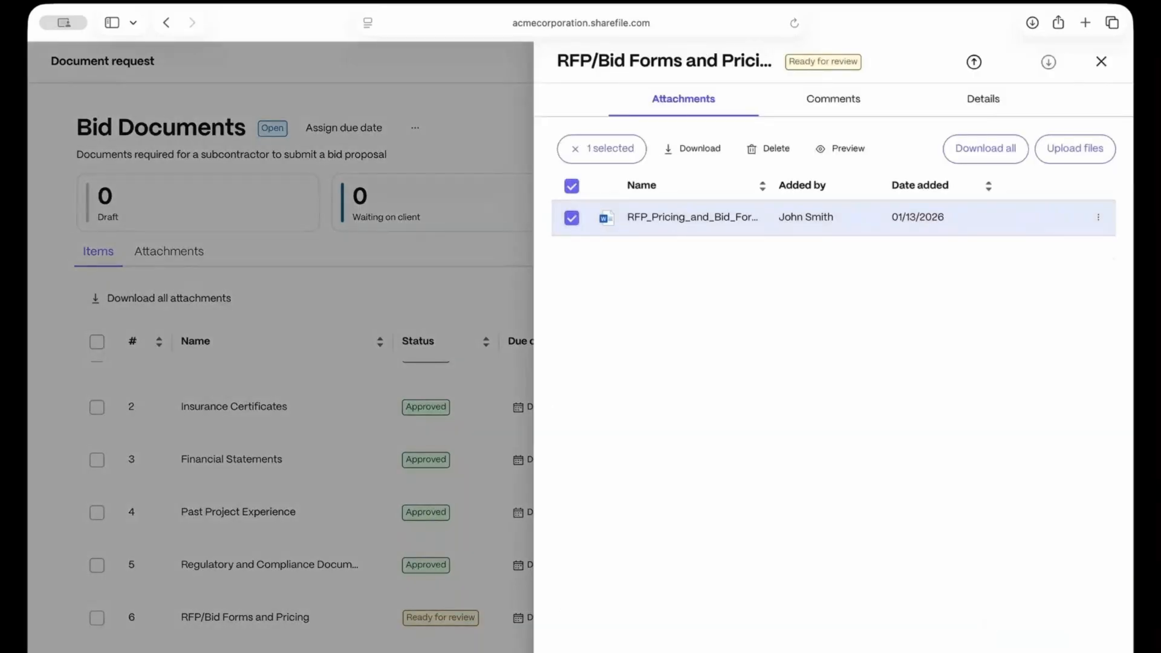
left_click(575, 651)
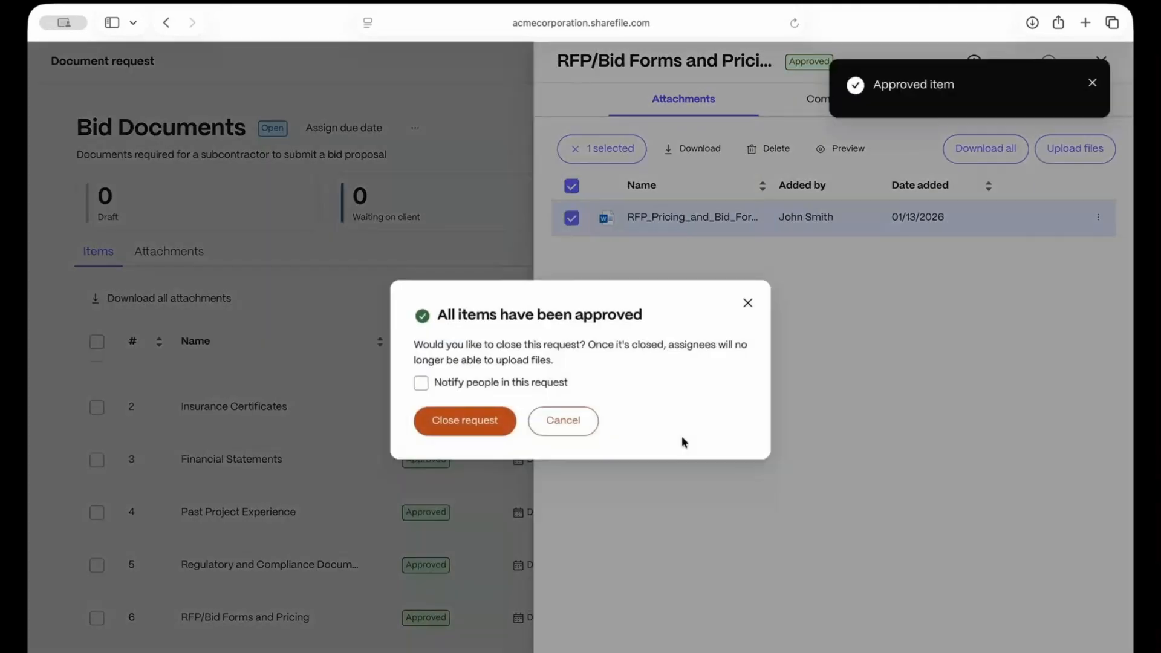
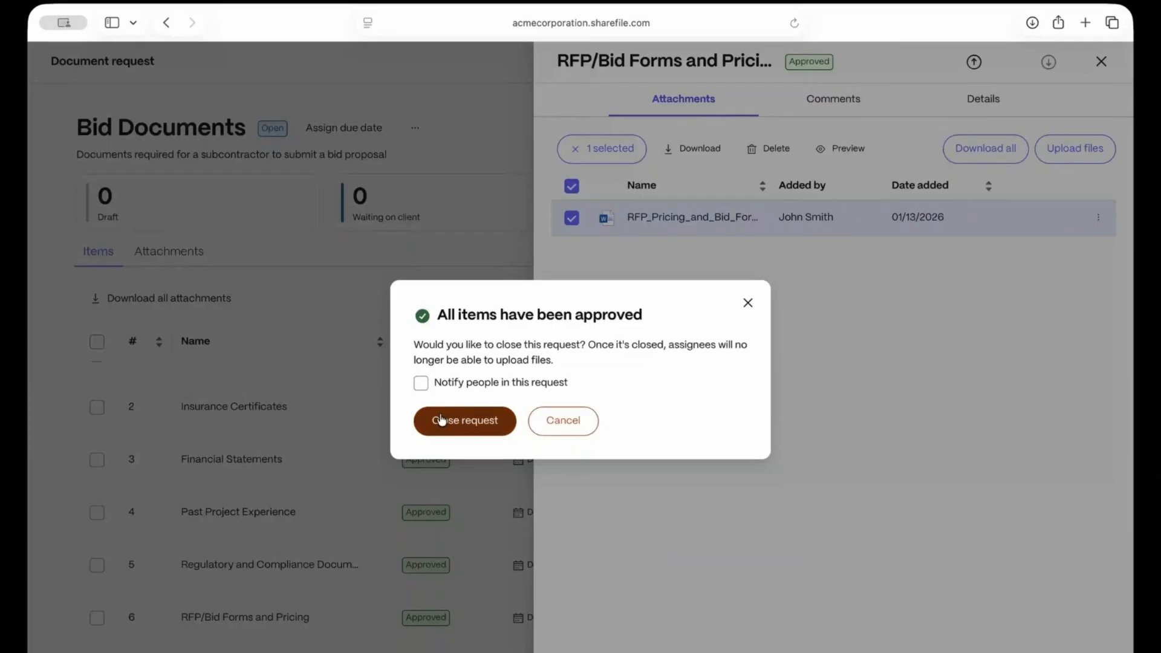
left_click(562, 422)
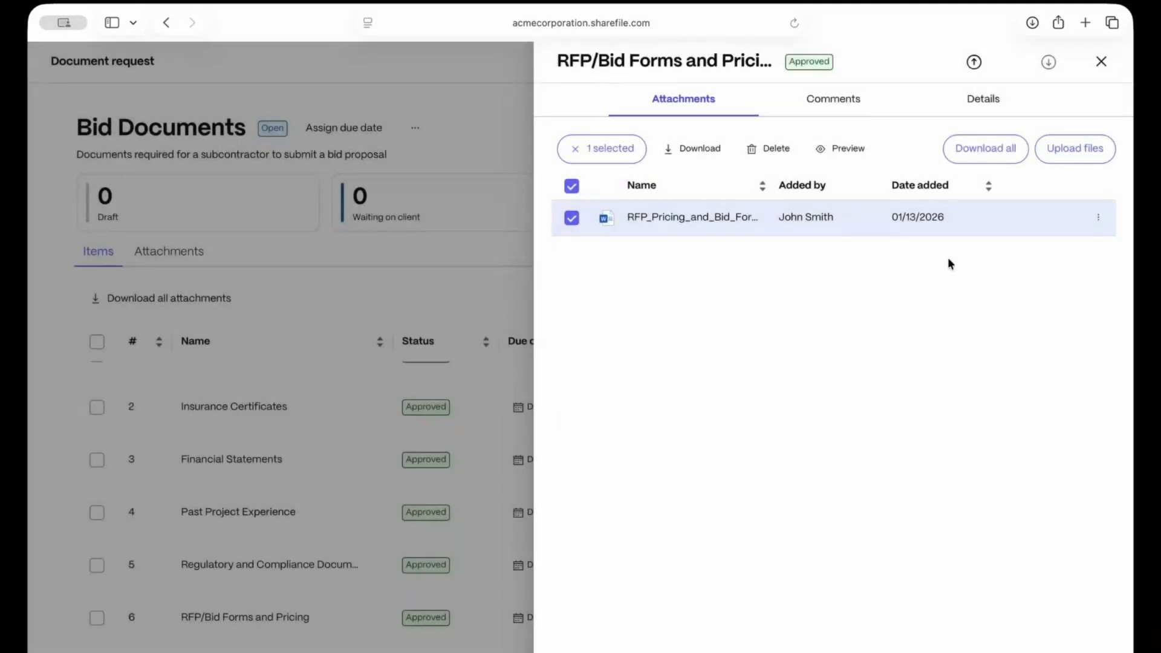
Return from the Bid Documents request to the project's requests and review the submitted Contractor Profile responses
left_click(1100, 63)
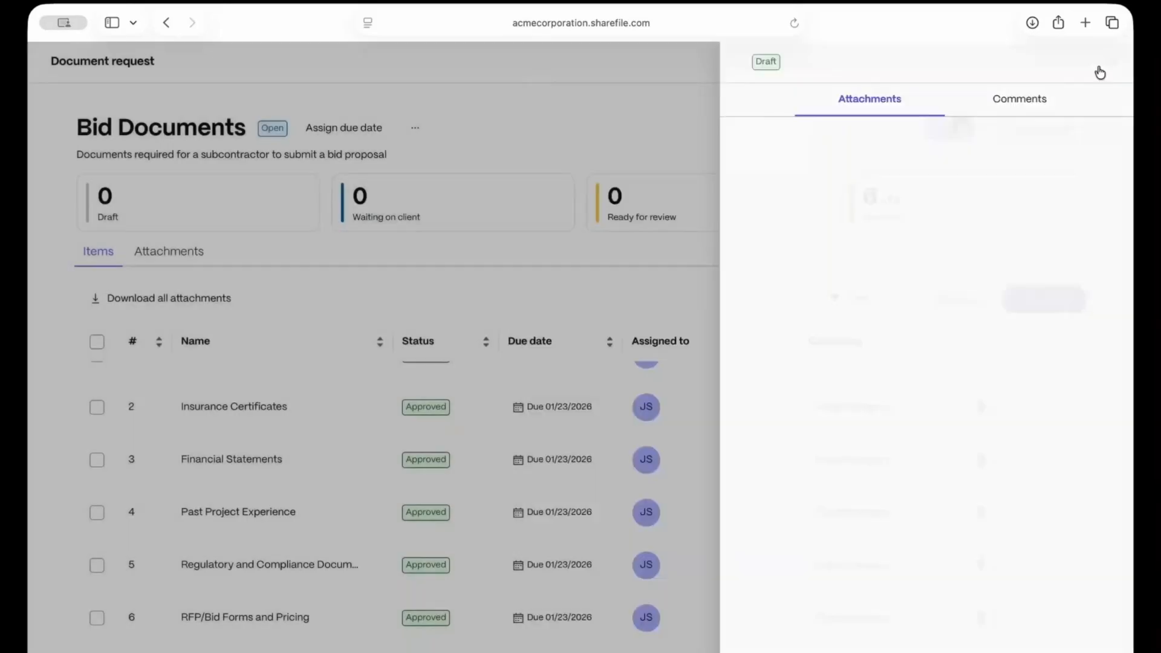
left_click(1113, 62)
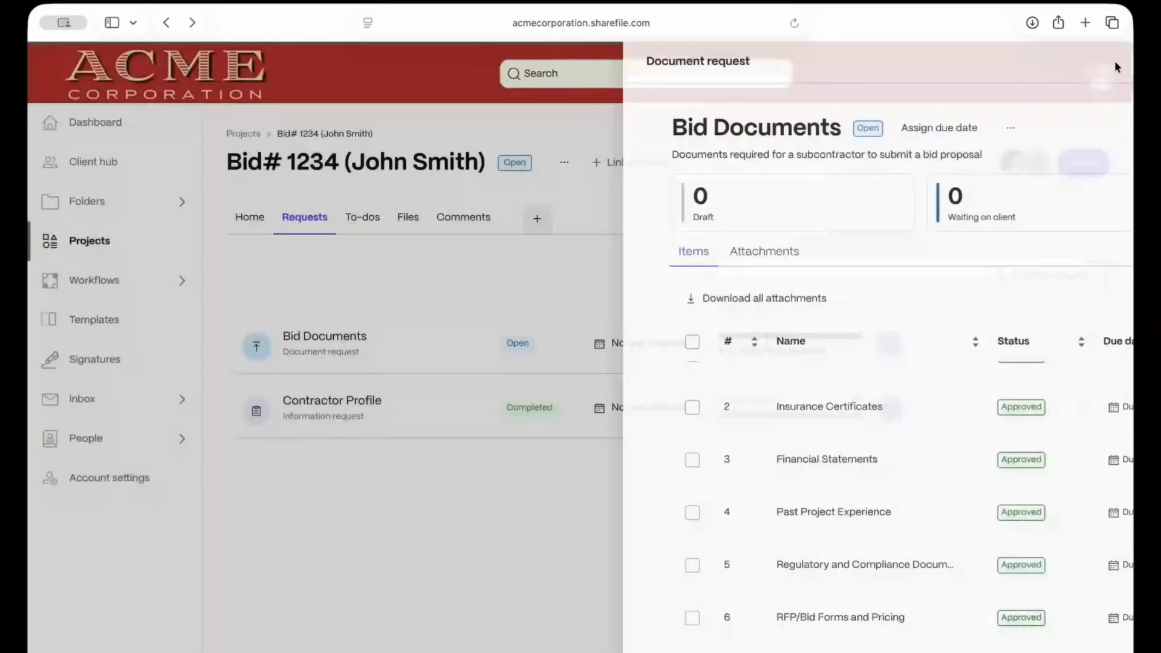
left_click(305, 416)
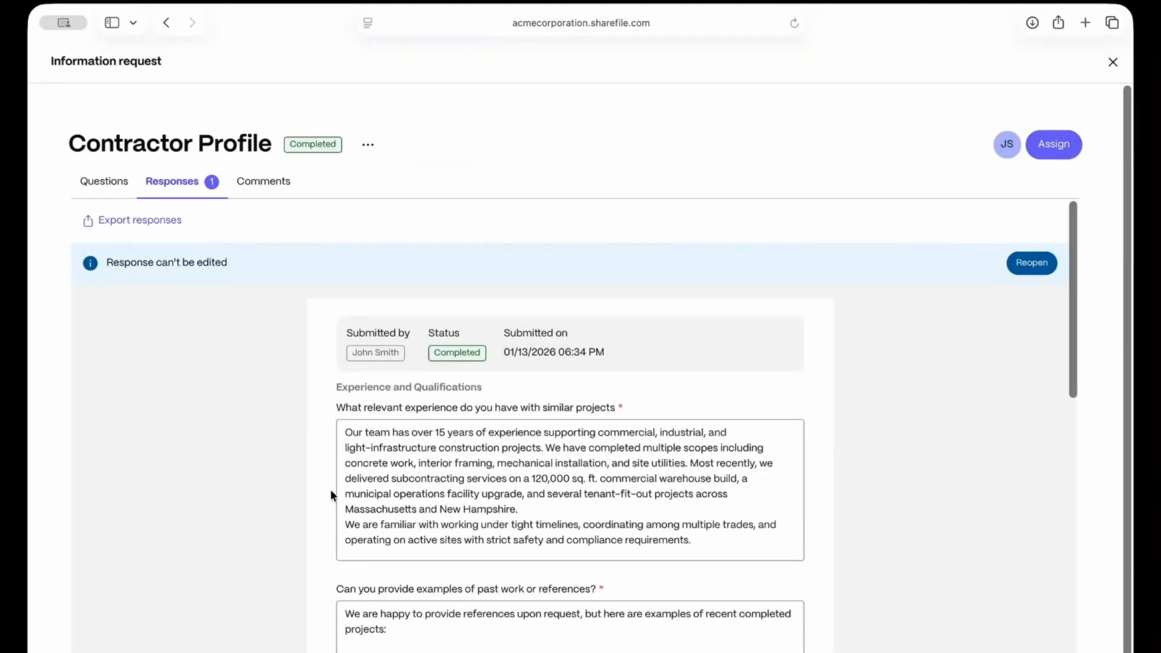
scroll(813, 457, "down", 1)
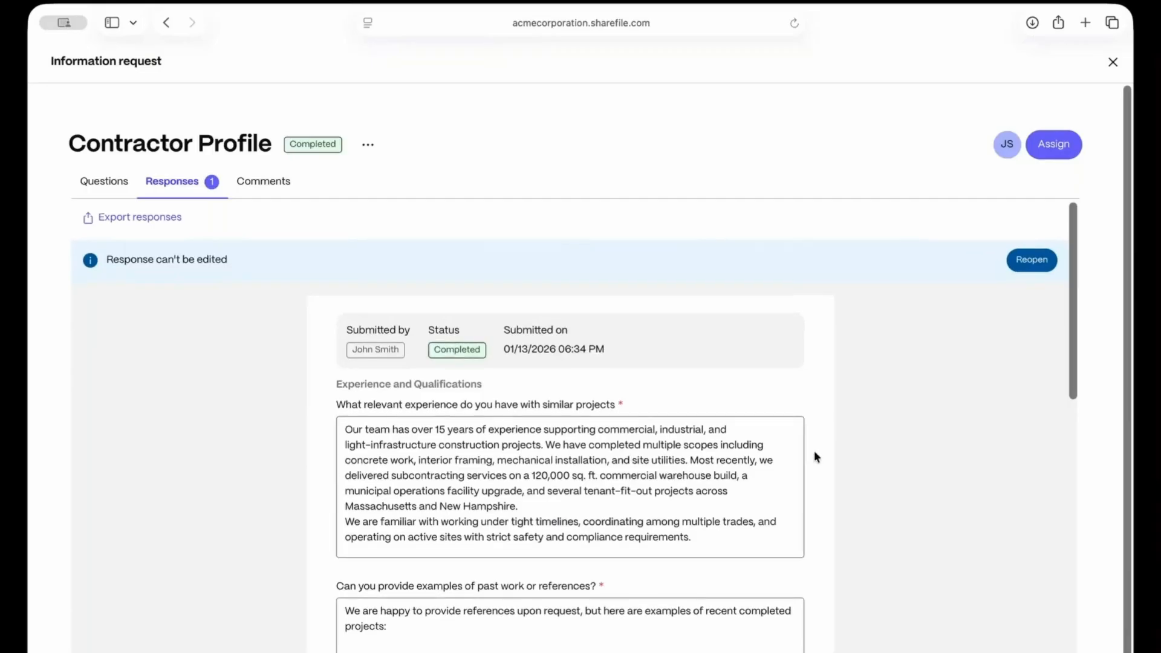
scroll(814, 452, "down", 1)
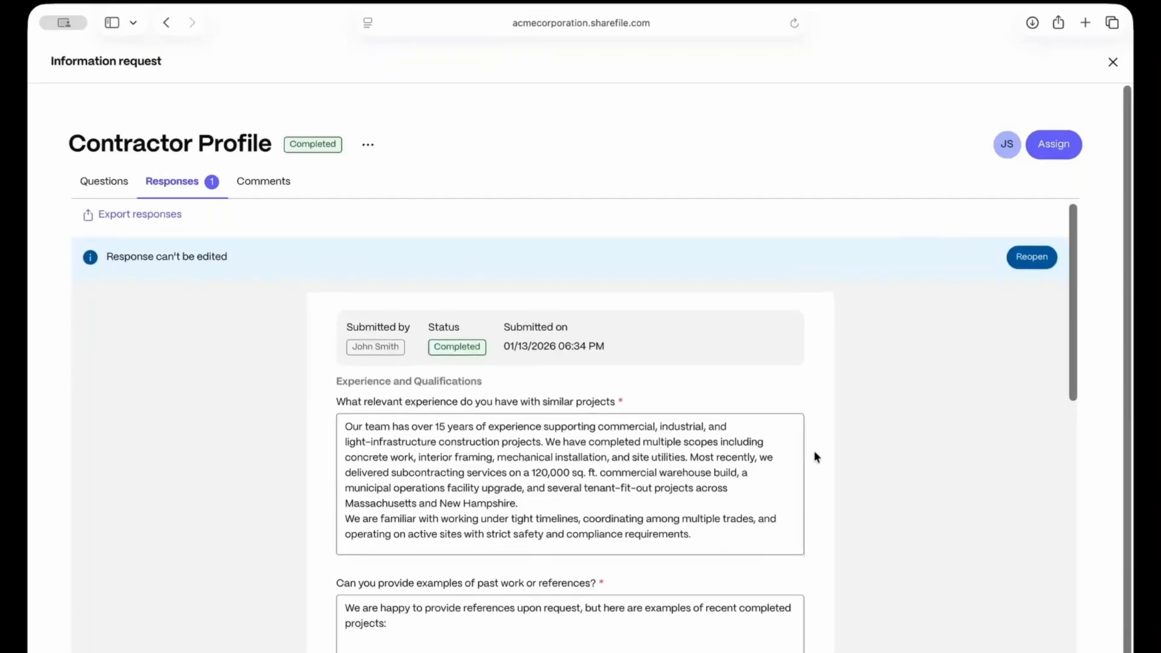
scroll(814, 453, "down", 6)
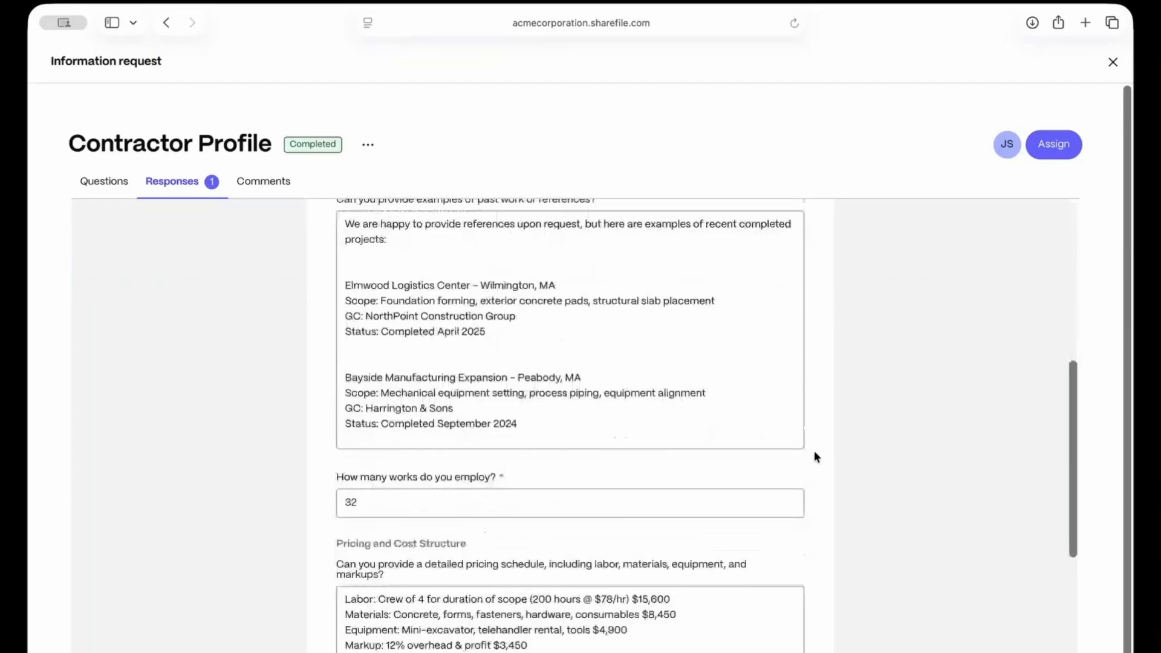
scroll(814, 457, "down", 5)
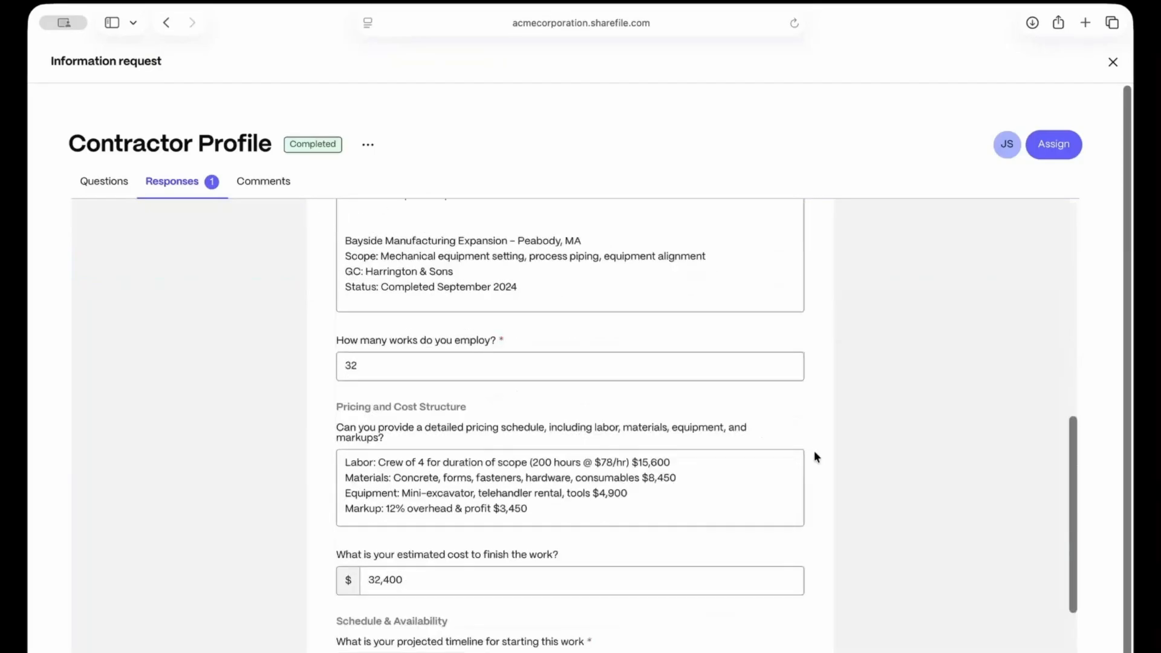
scroll(814, 457, "down", 6)
scroll(815, 453, "up", 15)
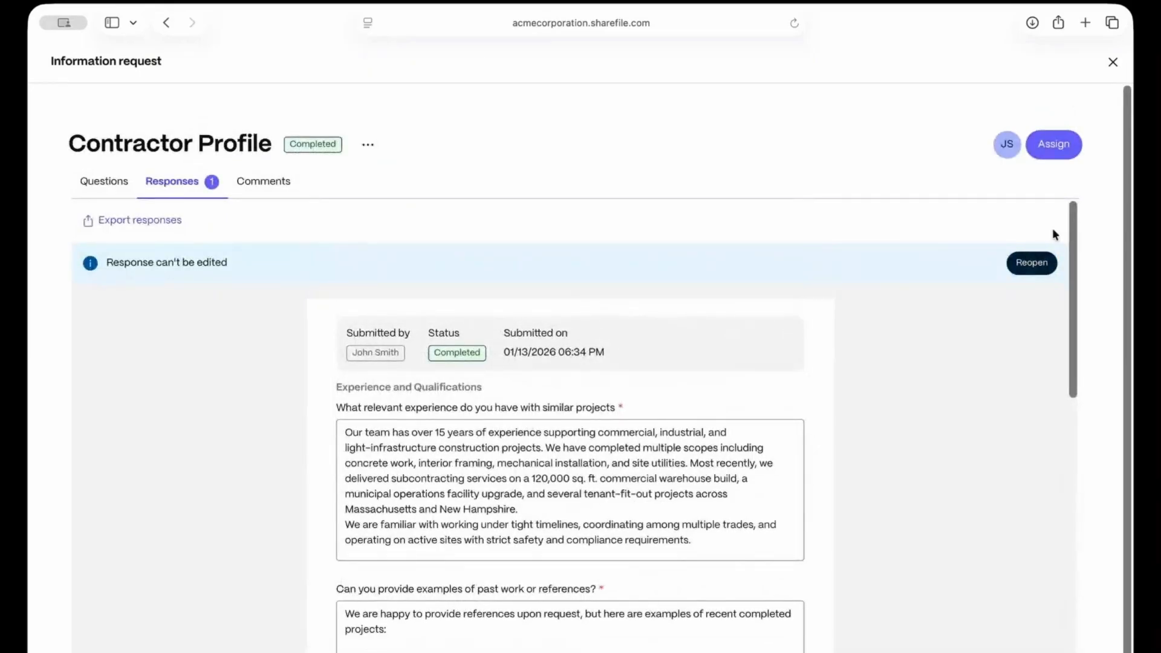
left_click(1113, 62)
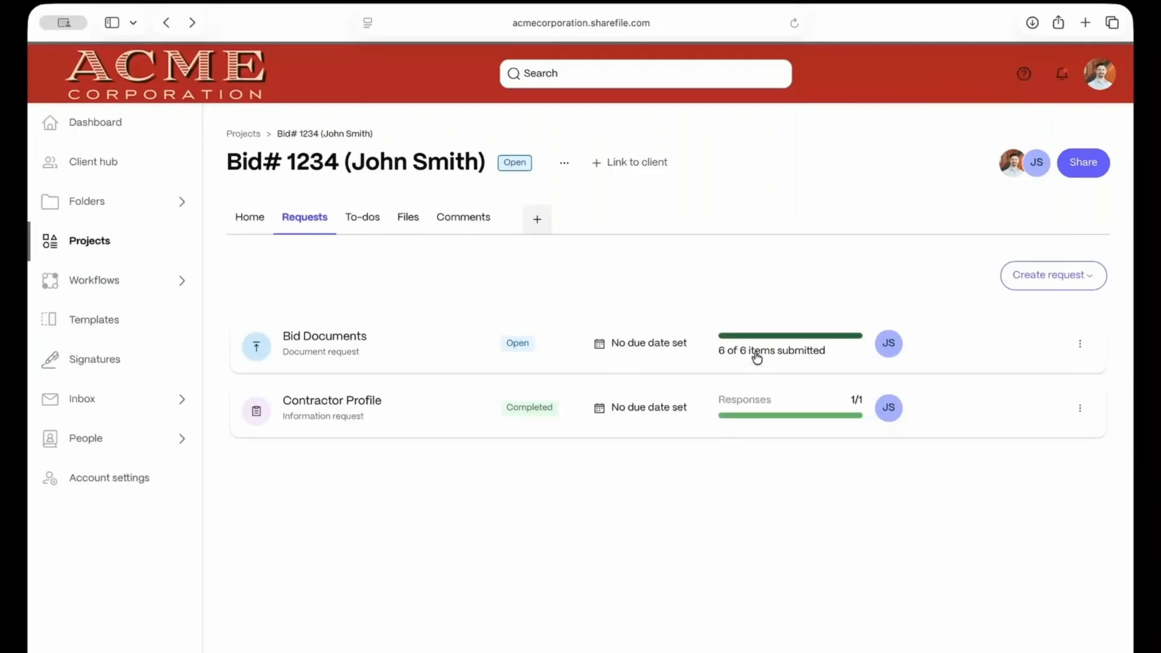
Set the project to-dos "Send the Bid request to the subcontractor" and "Review submitted documents" to Completed
left_click(338, 350)
left_click(363, 221)
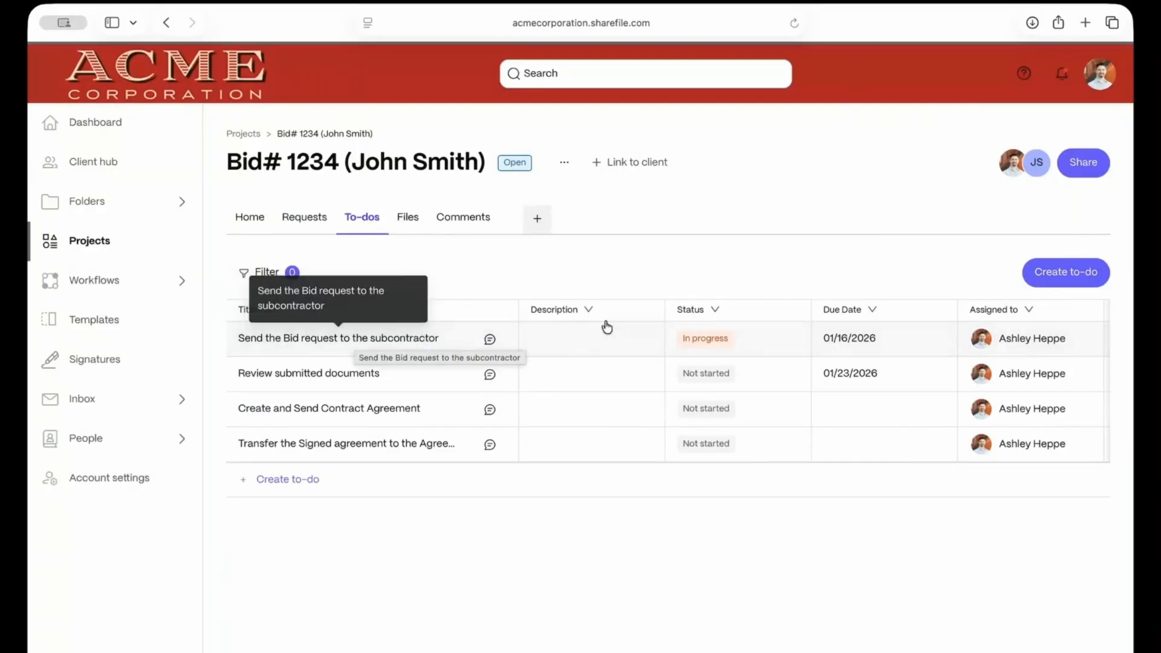
left_click(722, 337)
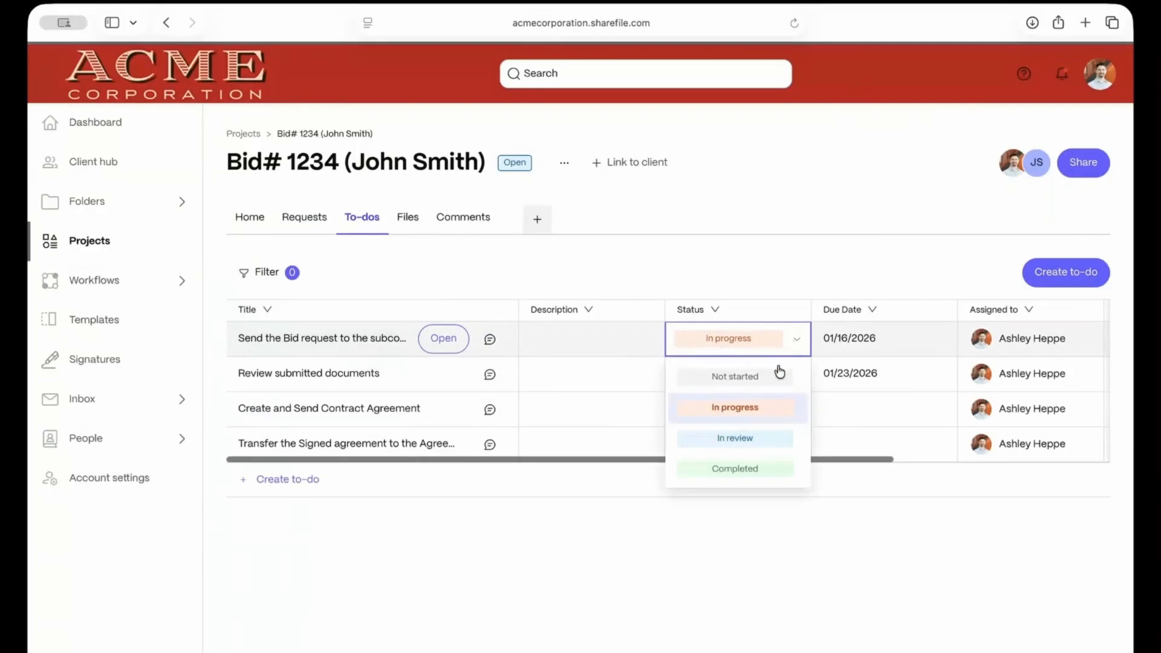
left_click(755, 466)
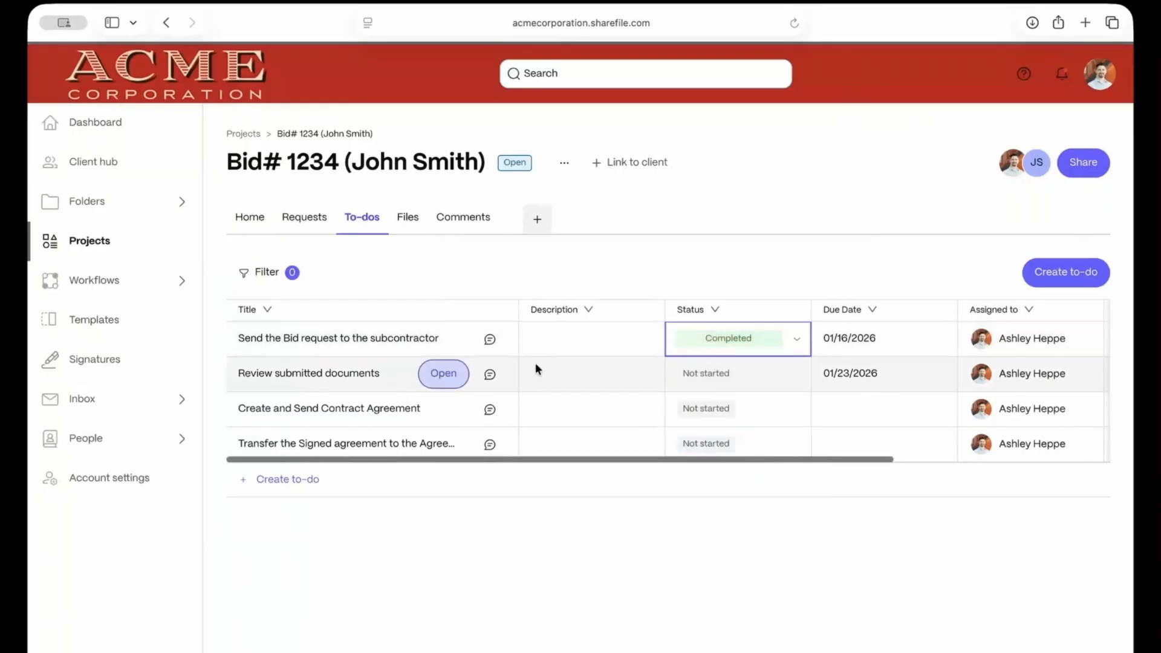
left_click(762, 374)
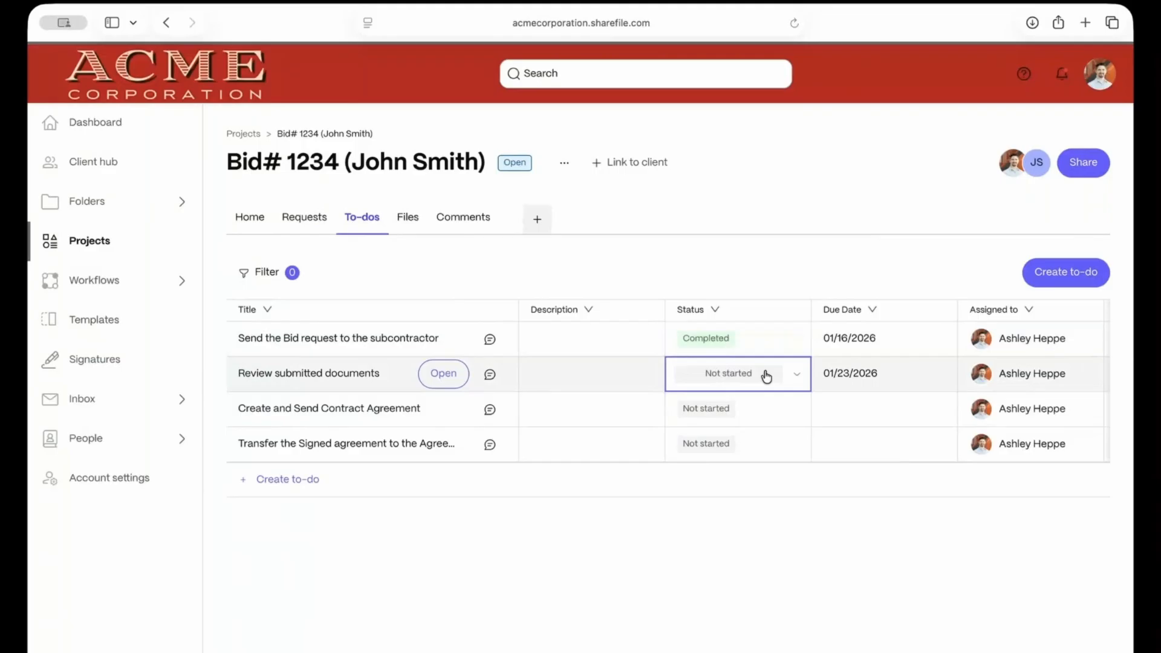
left_click(798, 377)
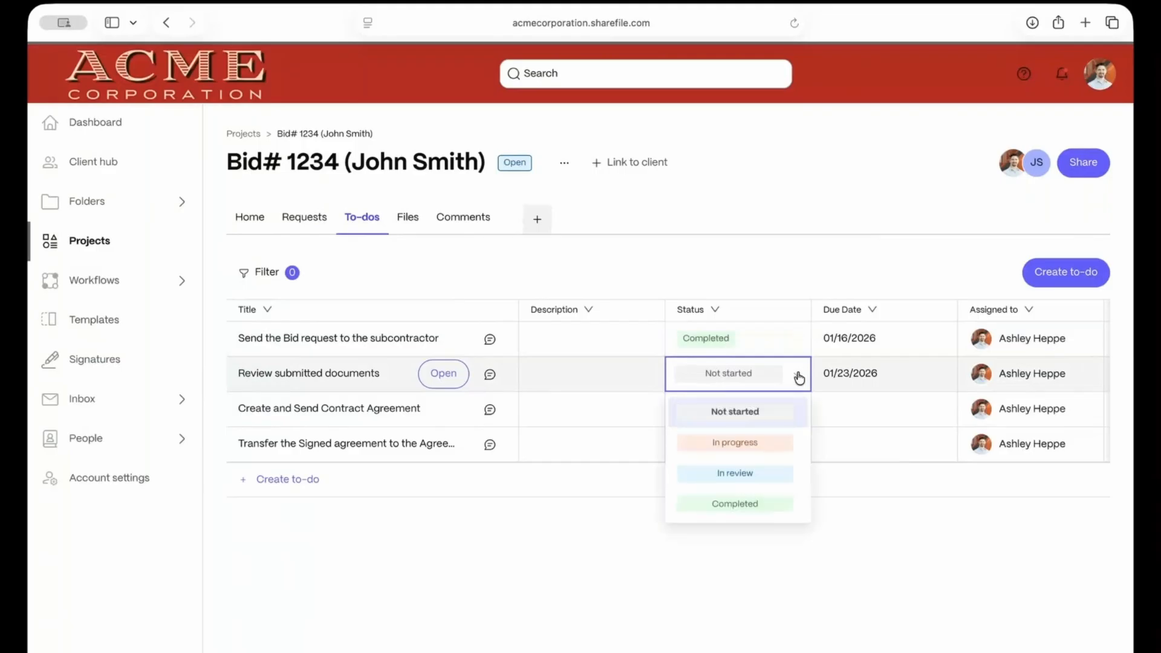
left_click(746, 505)
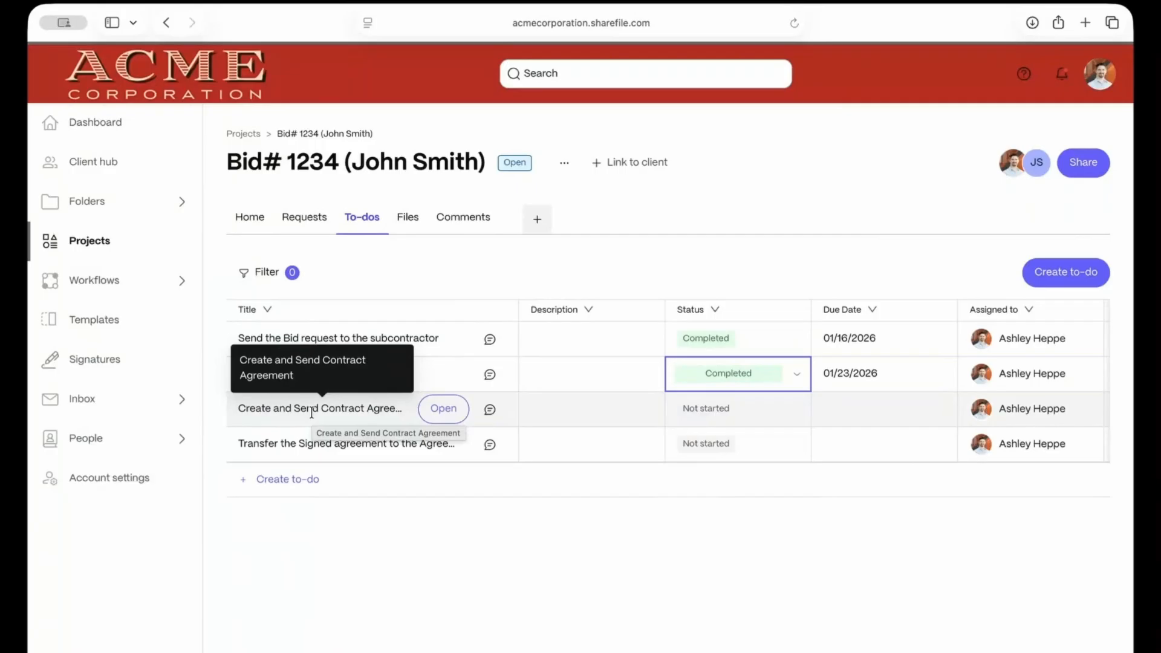
Check the project's overview, return to its requests and start a new signature request from blank
left_click(245, 219)
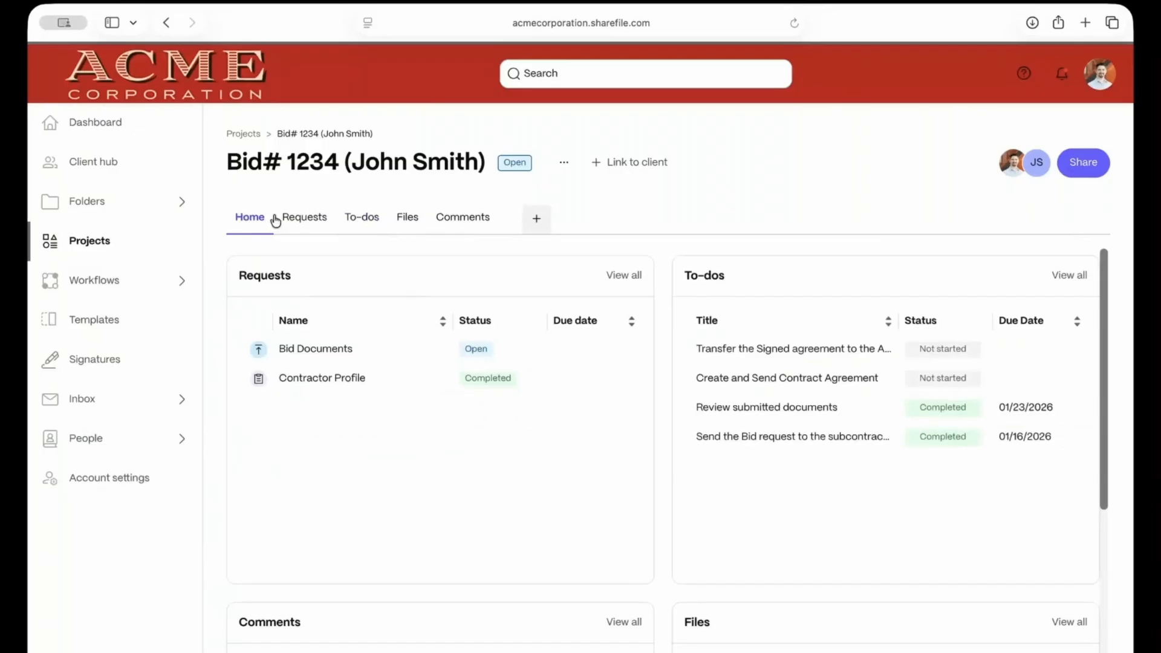
left_click(300, 219)
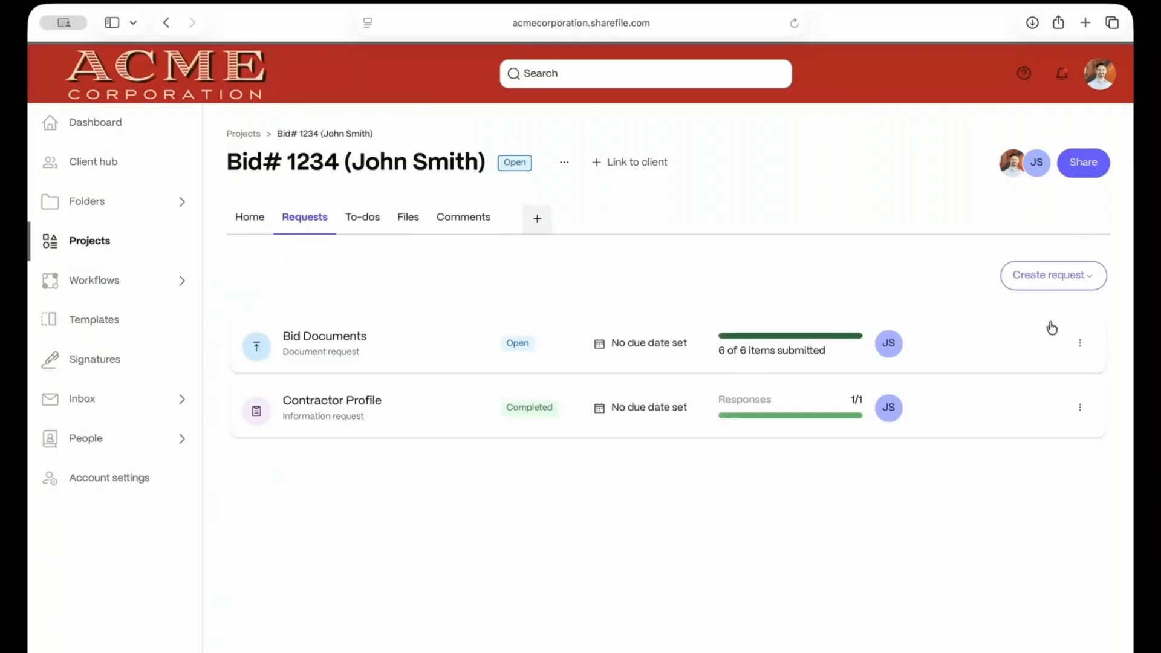
left_click(1068, 286)
mouse_move(1064, 370)
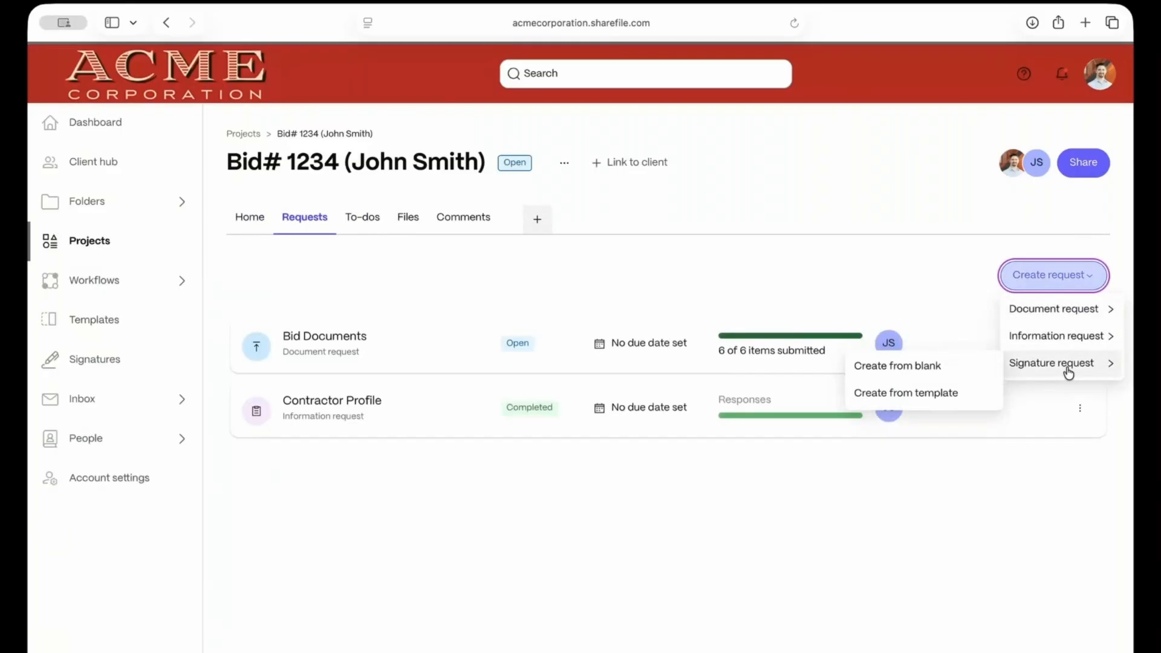
left_click(905, 374)
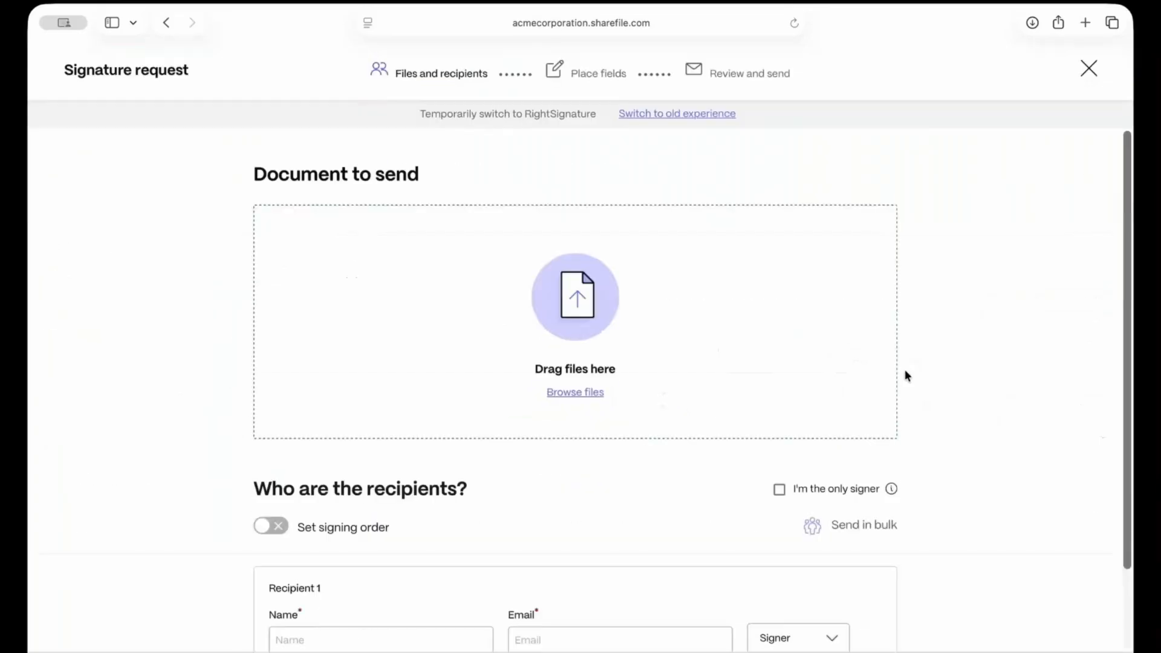
Add Electrical Bid Proposal – Residential.pdf from the ShareFile shared folder ACME Construction > Residential as the document to send
left_click(597, 393)
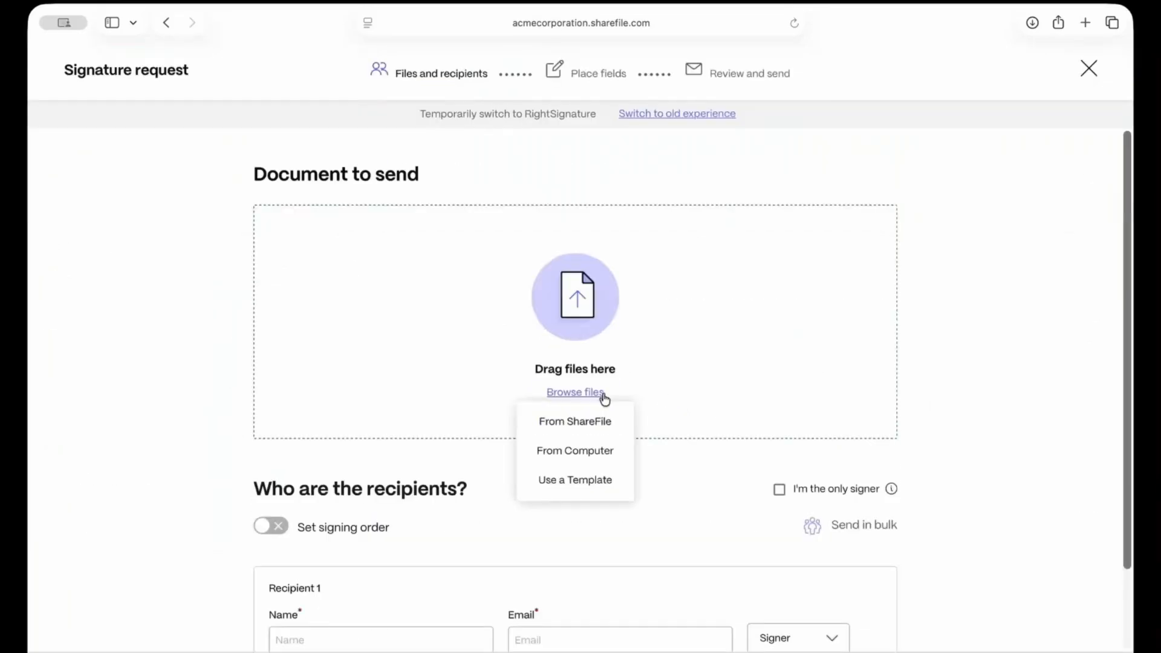
left_click(573, 423)
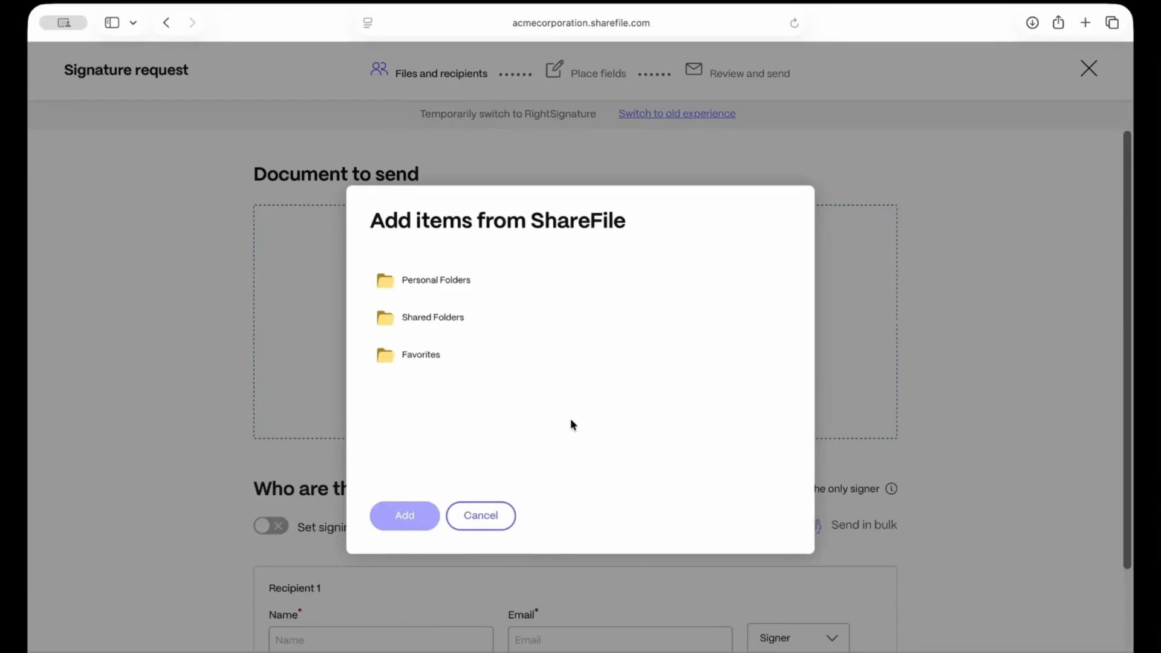
left_click(449, 318)
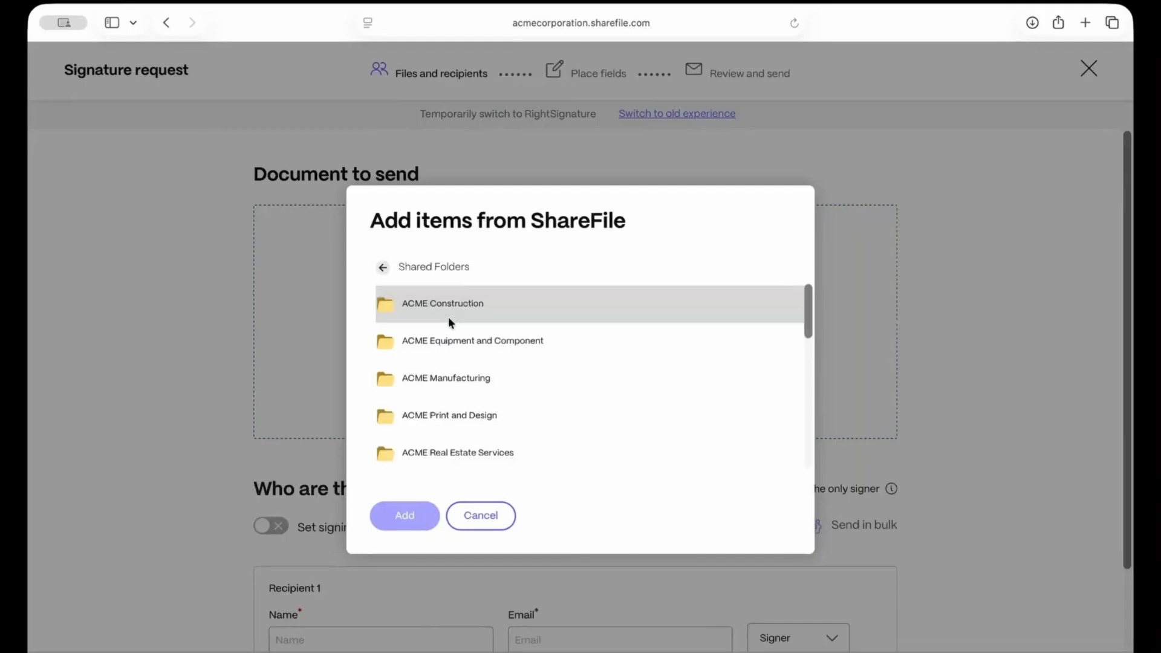
left_click(452, 310)
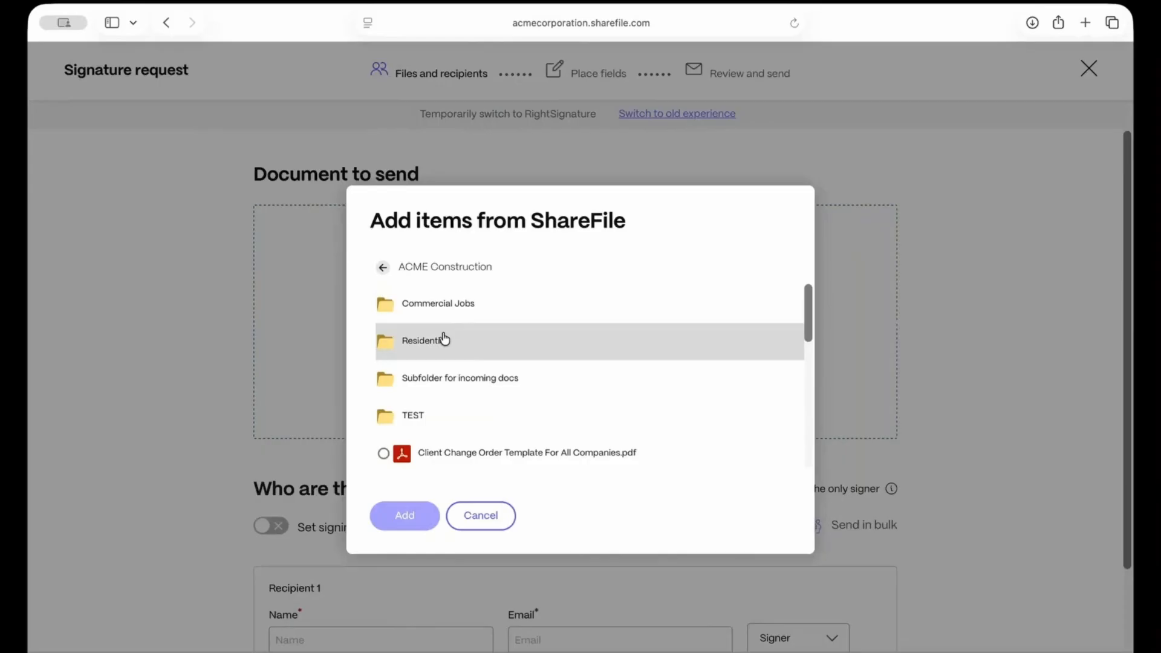
left_click(444, 338)
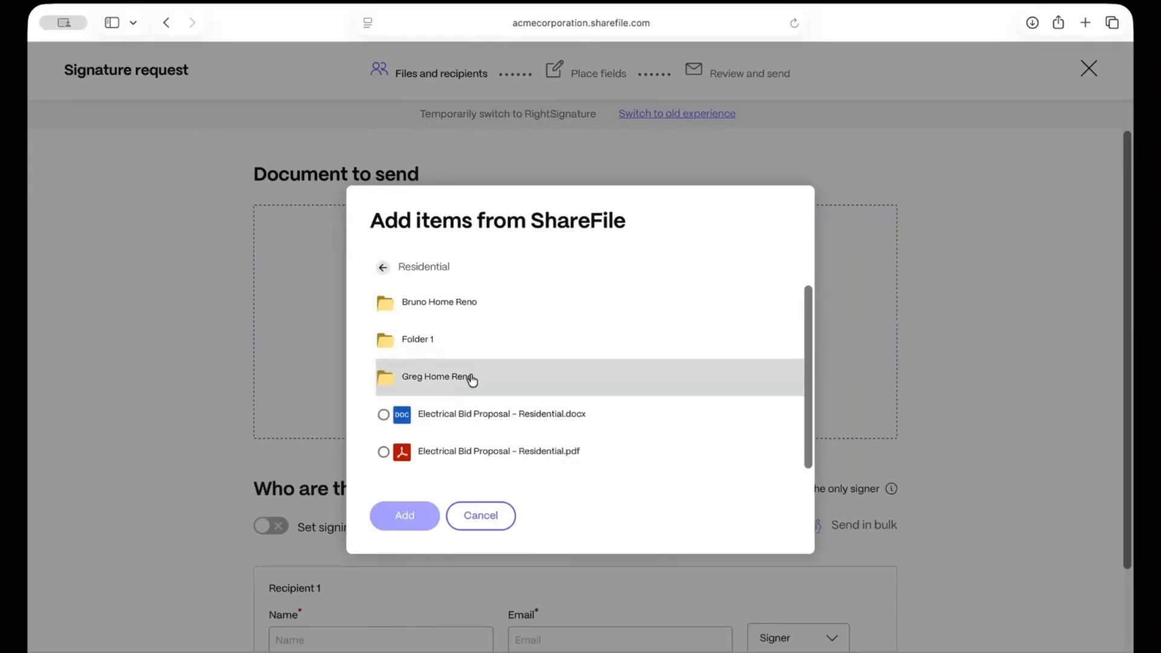
left_click(466, 454)
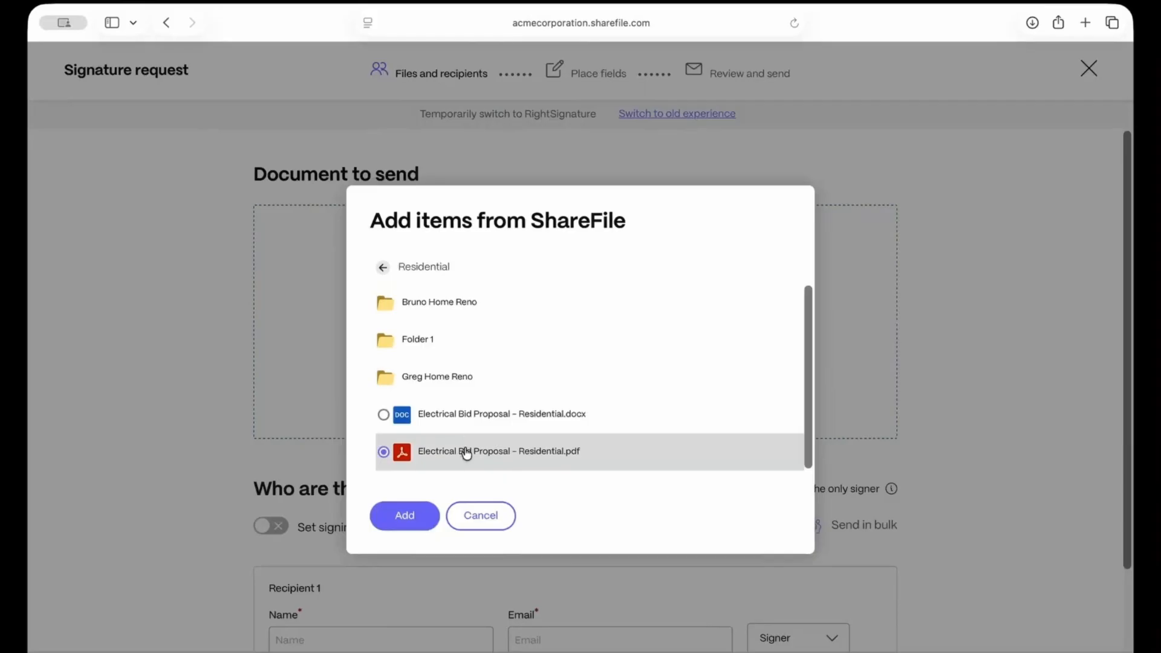
left_click(405, 515)
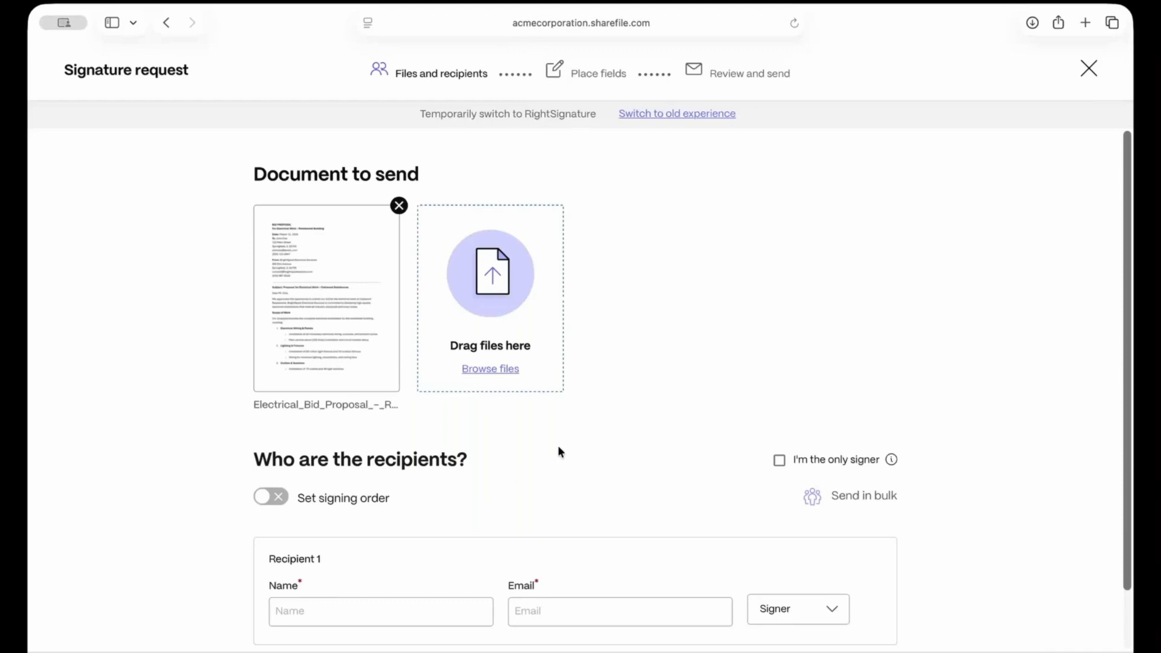
Fill in Recipient 1 with the subcontractor's existing contact as signer and continue to field placement
scroll(558, 445, "down", 2)
left_click(390, 545)
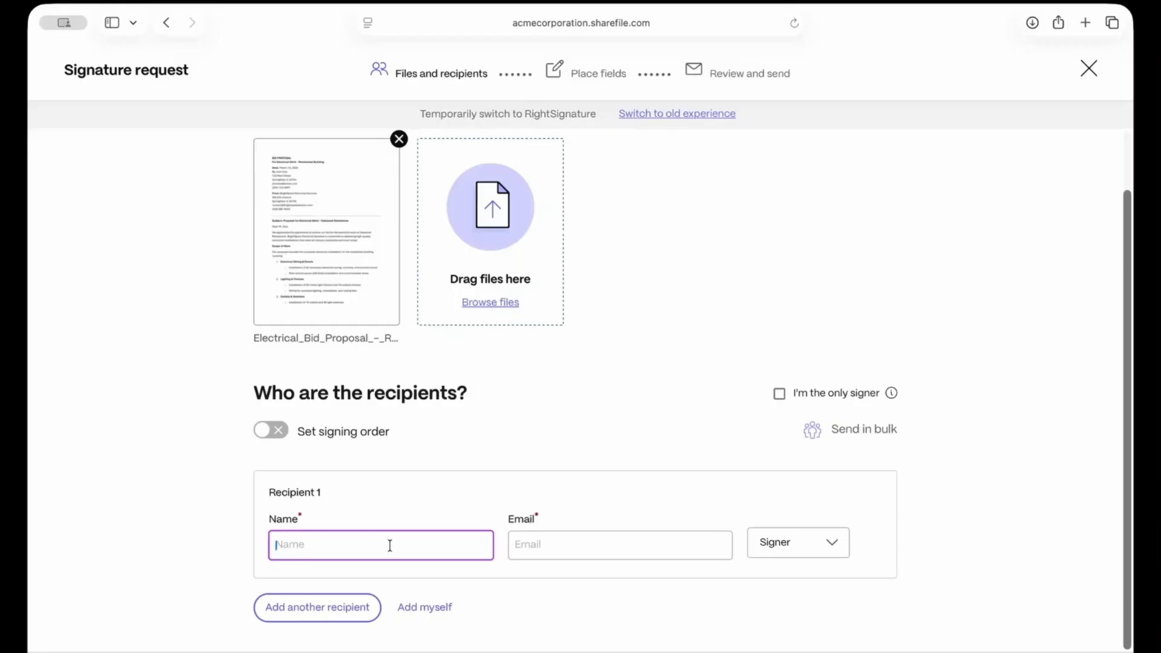
type("John")
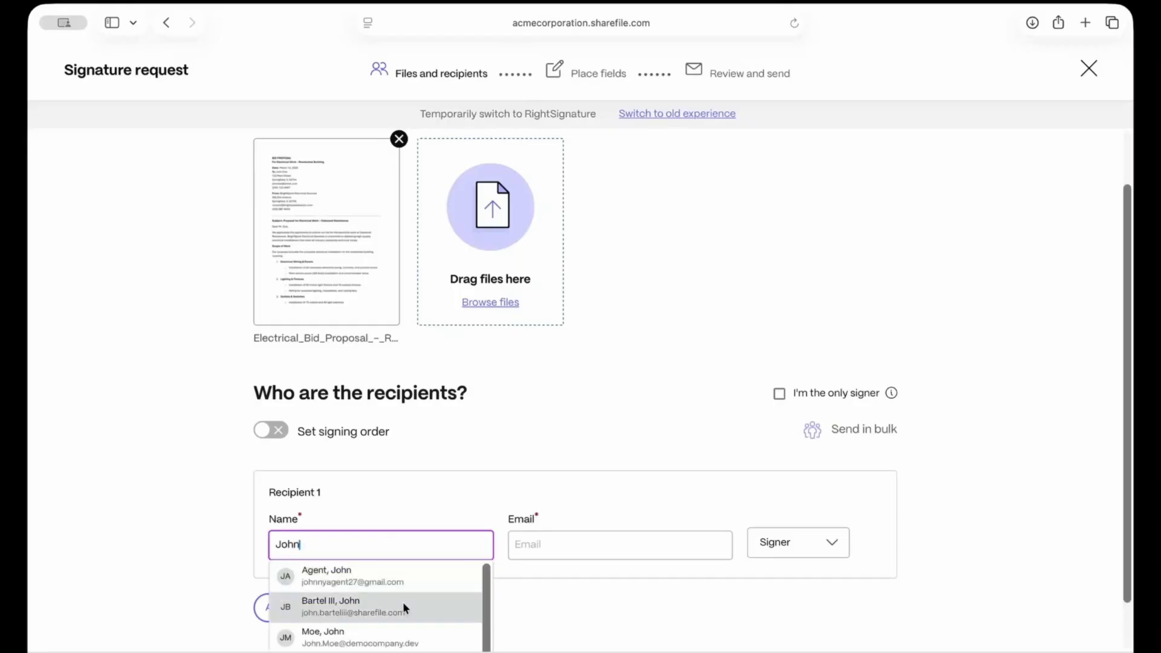
scroll(408, 607, "down", 5)
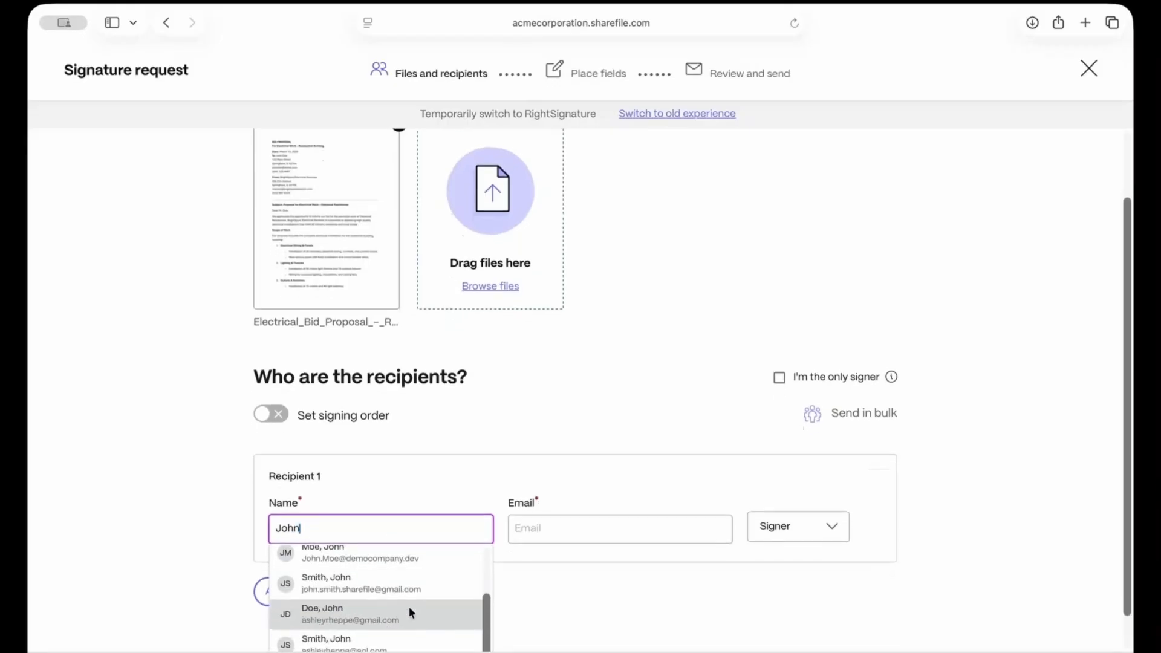
scroll(406, 609, "down", 3)
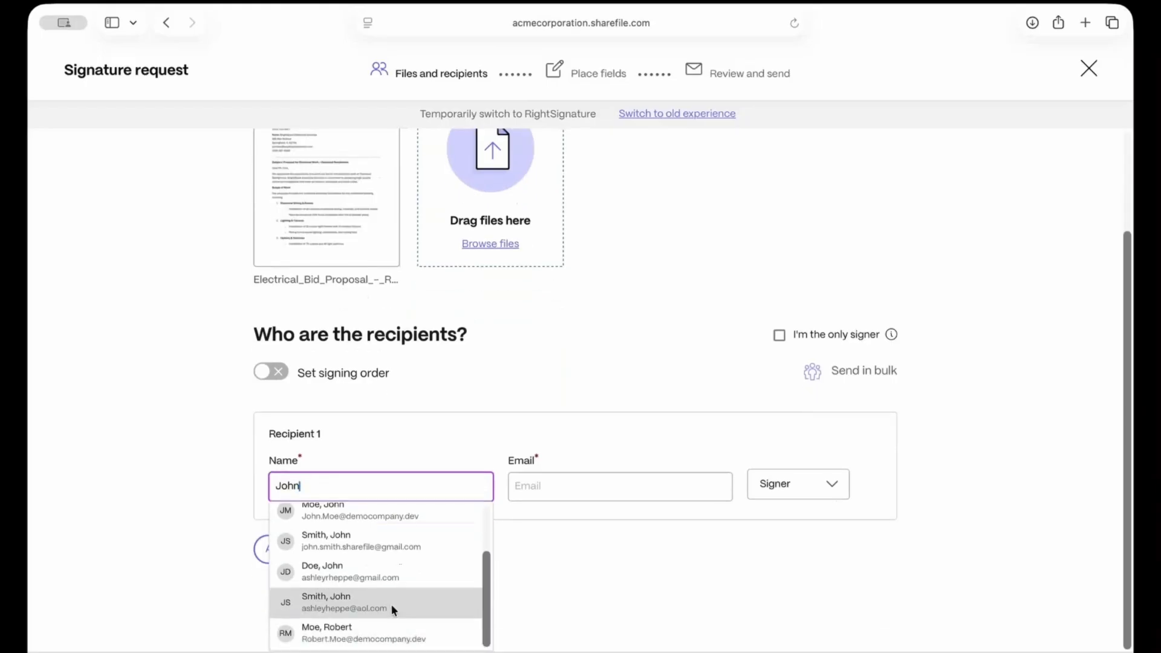
left_click(392, 607)
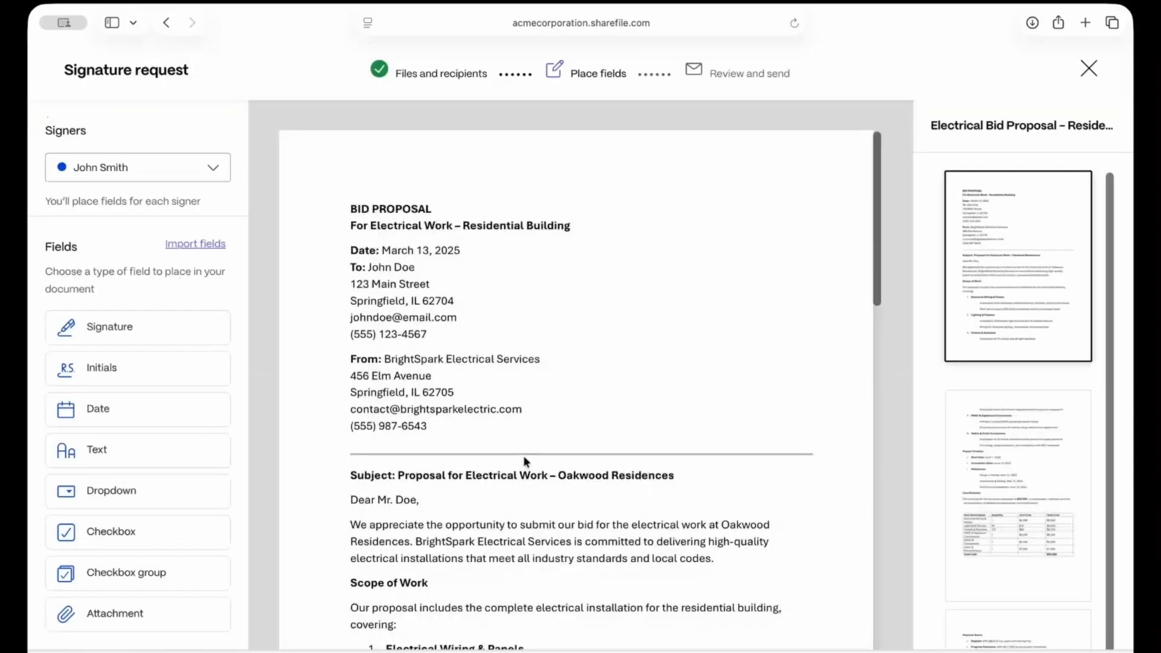
Place a signature field for the signer on the bid proposal's last page, below the closing contact details
scroll(524, 456, "down", 1)
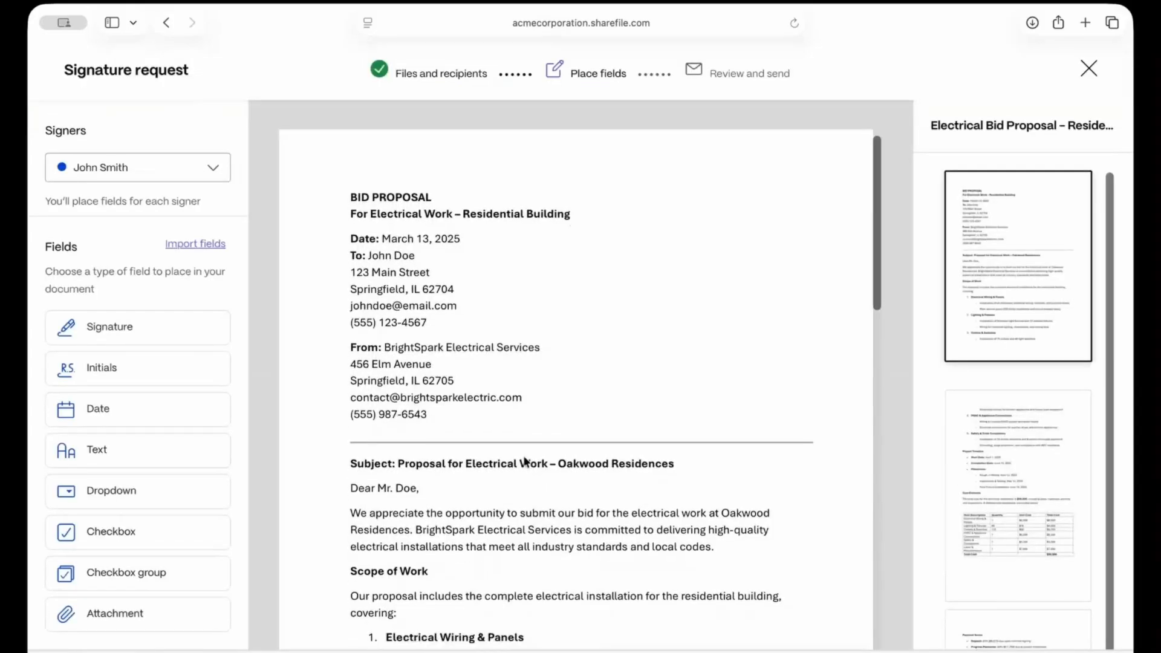
scroll(524, 458, "down", 5)
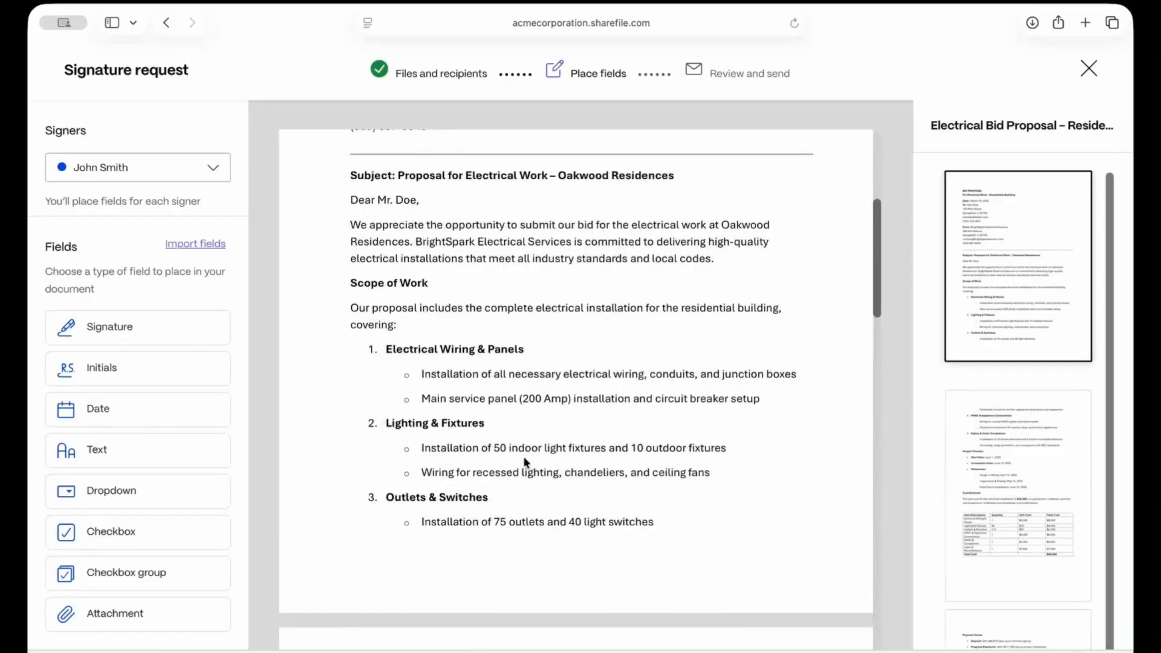
scroll(523, 455, "down", 8)
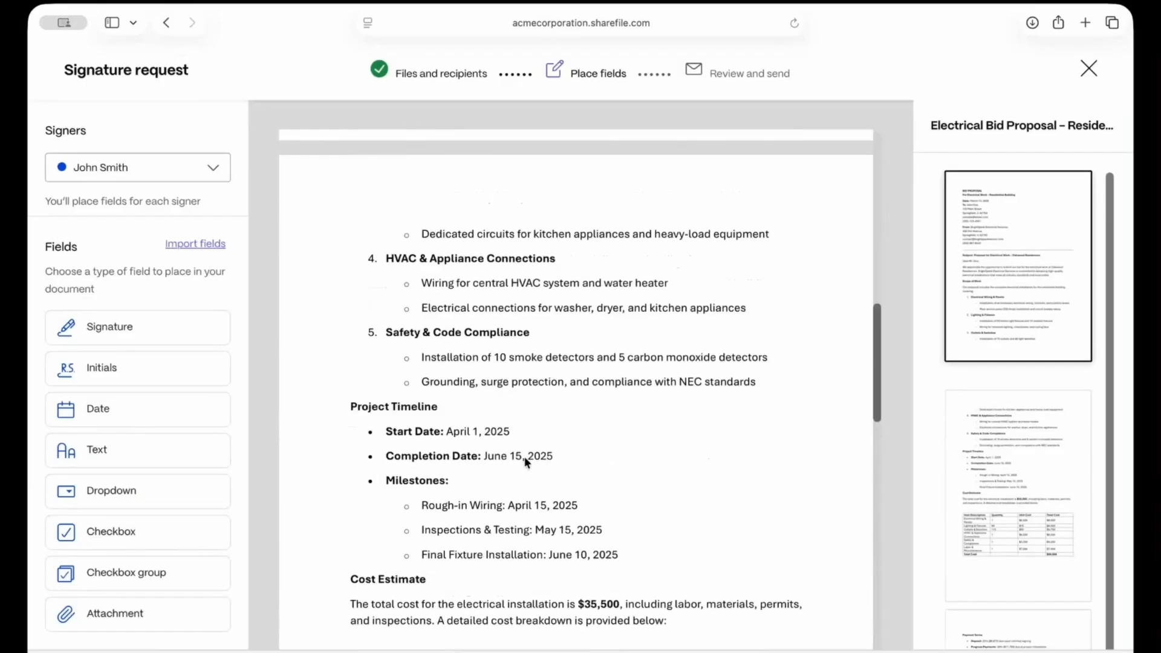
scroll(525, 457, "down", 12)
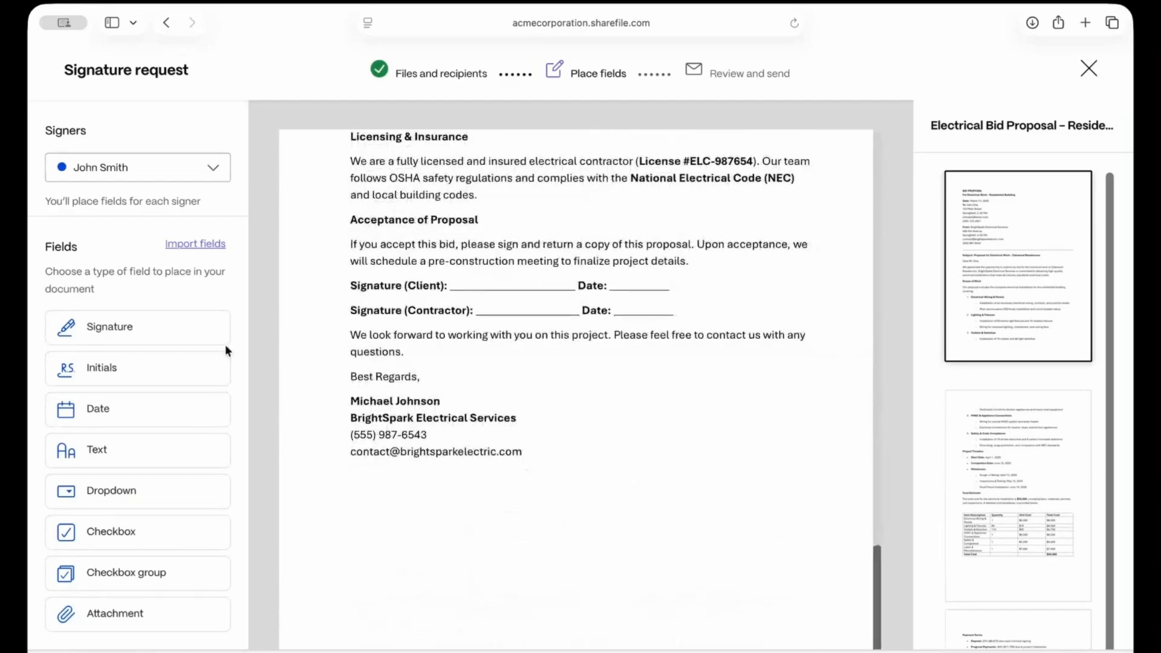
left_click(156, 332)
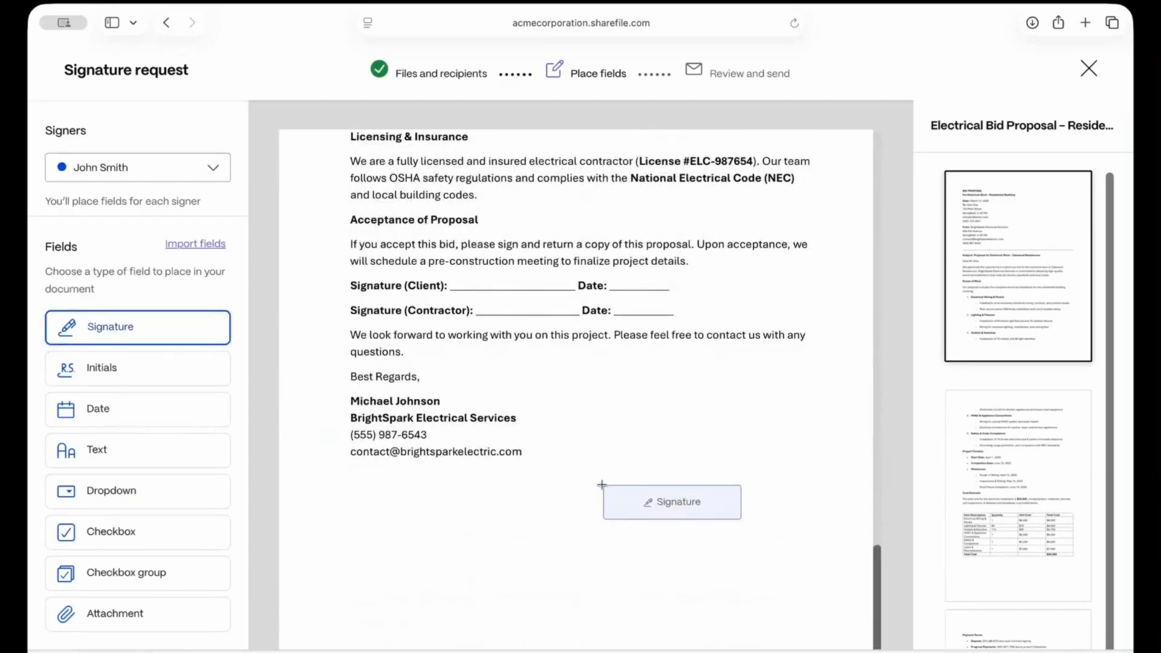
left_click(601, 485)
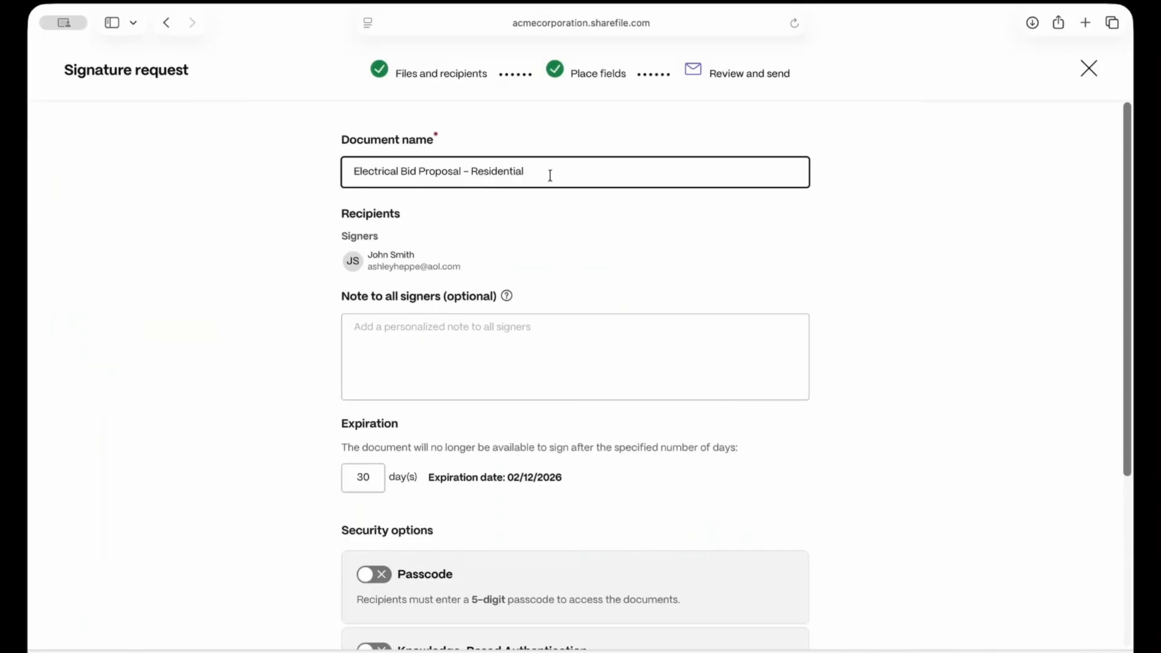
Rename the document in the signature request as SubContractor Agreement
left_click_drag(525, 172, 331, 170)
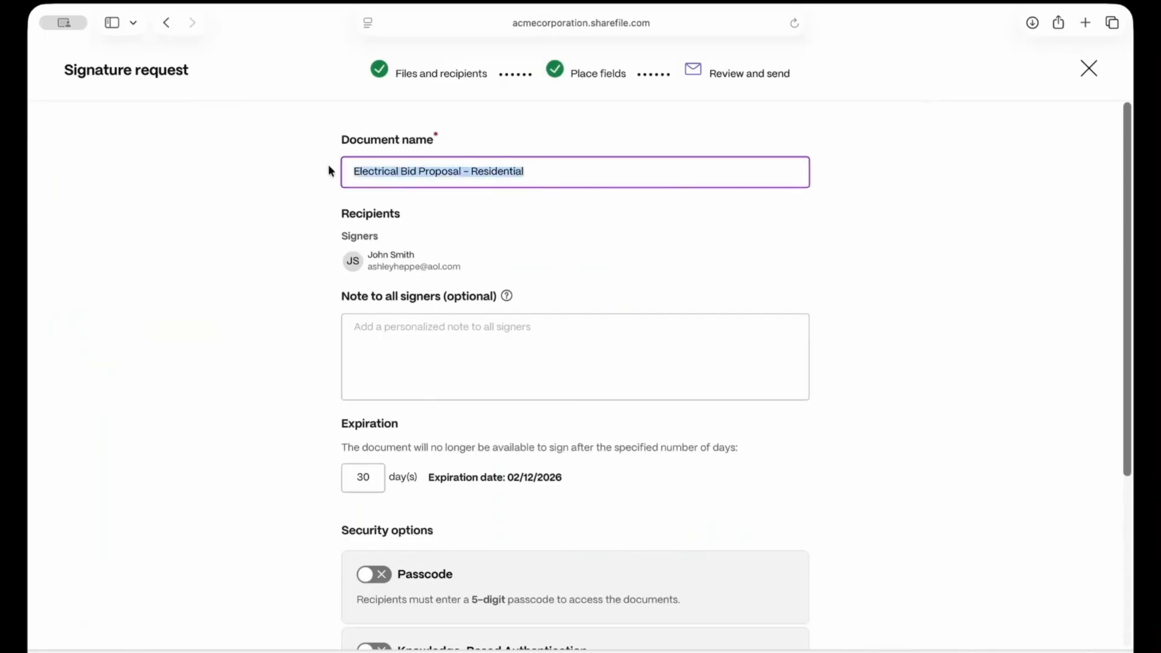
type("Sub")
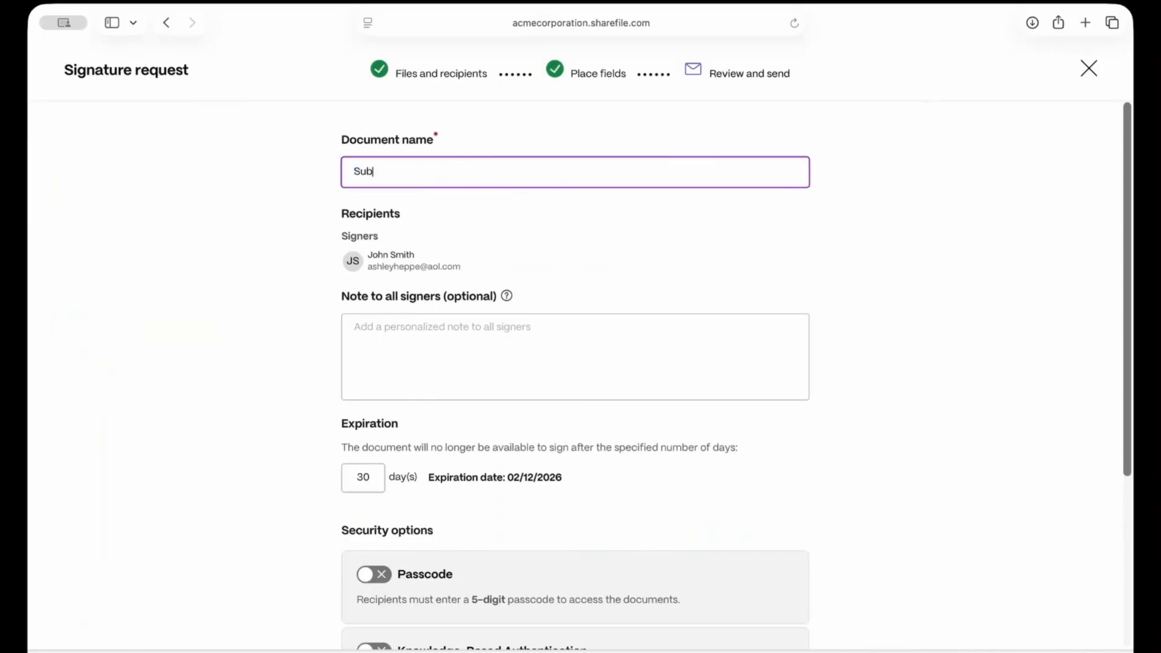
type("Contractor Agreement")
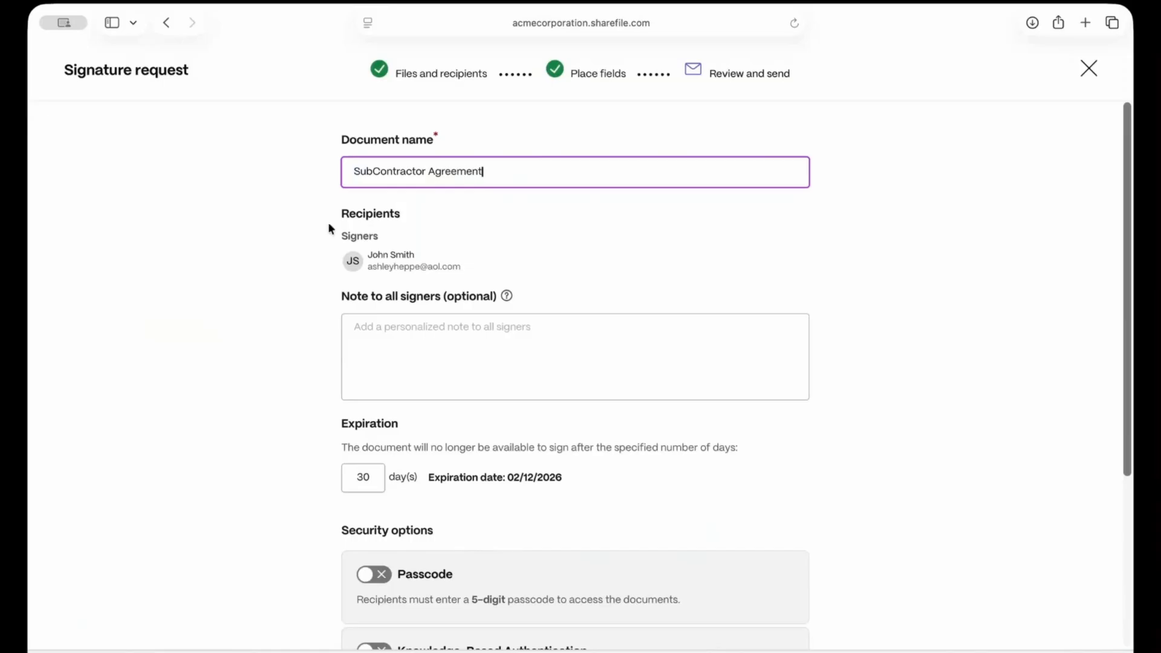
Set the signature request's expiration to 7 days and send the request
left_click(368, 478)
key("BackSpace")
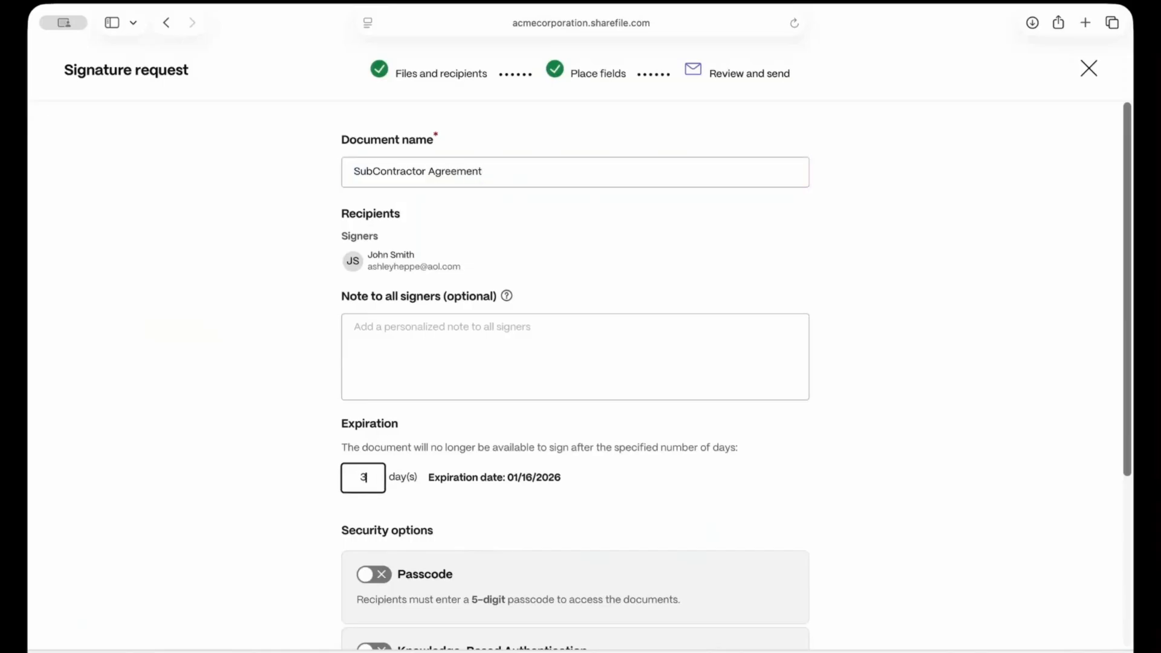
key("BackSpace")
type("7")
scroll(604, 485, "down", 1)
scroll(607, 491, "down", 5)
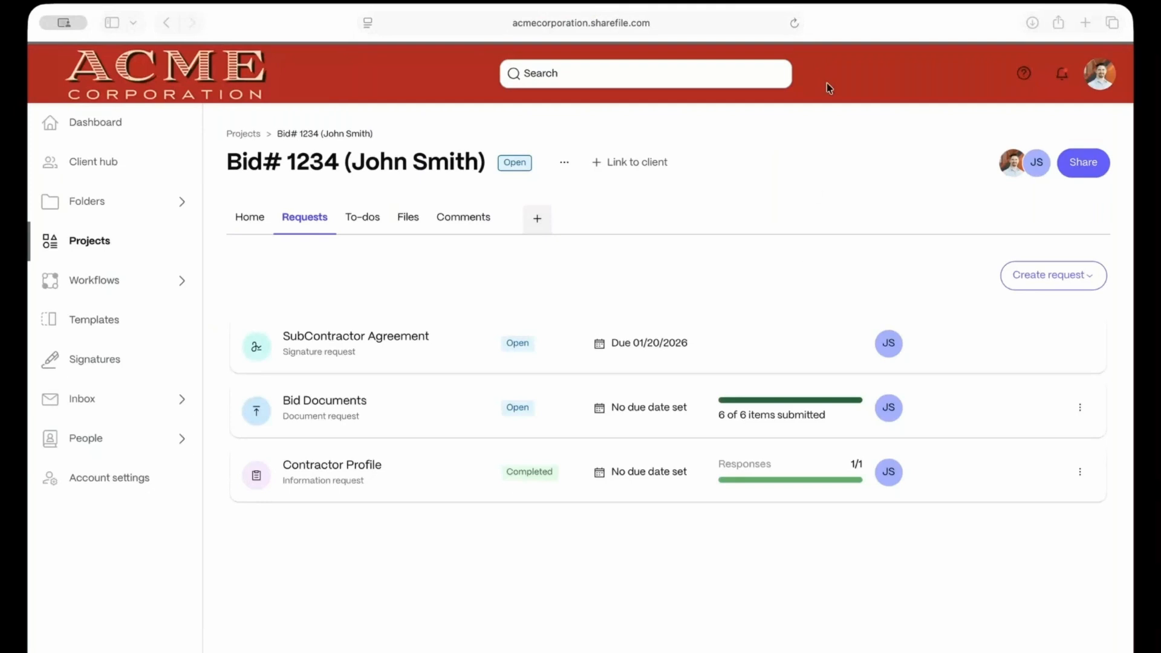
Refresh the project's requests and open the SubContractor Agreement to examine its signature and signature certificate
left_click(794, 23)
left_click(462, 352)
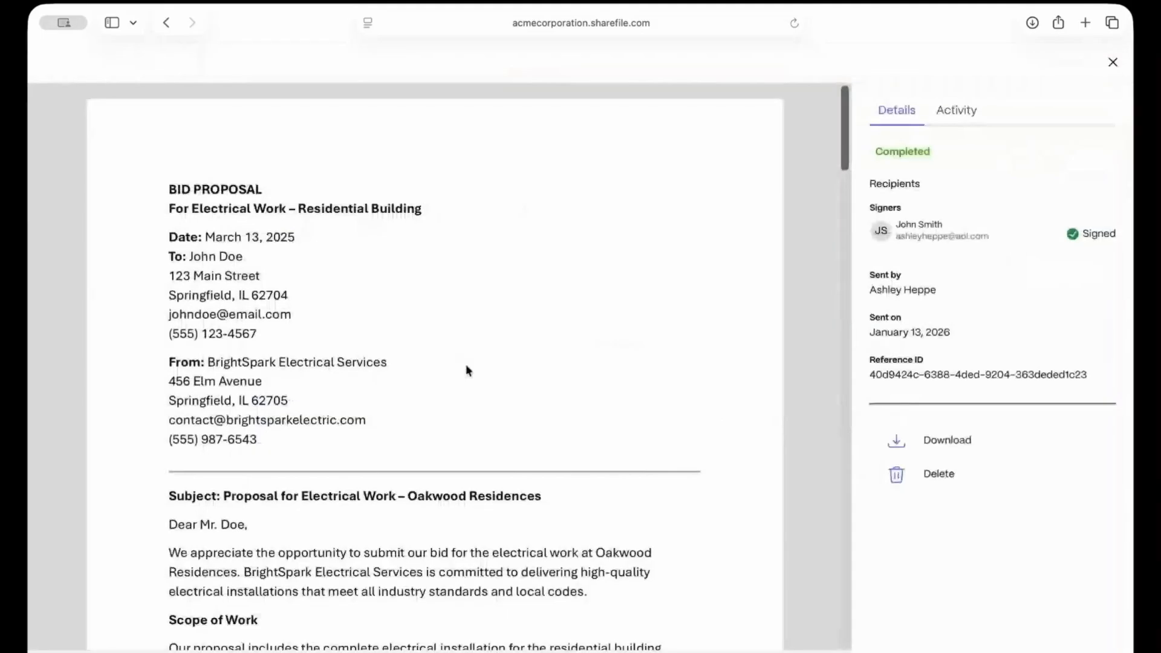
scroll(466, 369, "down", 10)
scroll(466, 367, "down", 10)
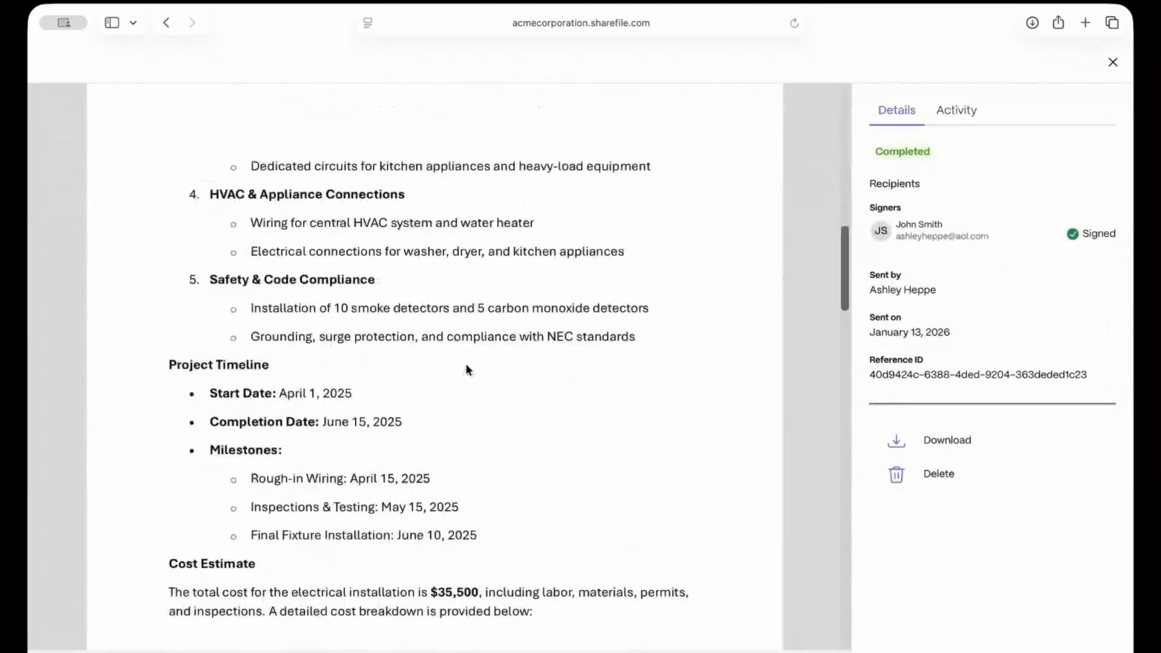
scroll(465, 364, "down", 15)
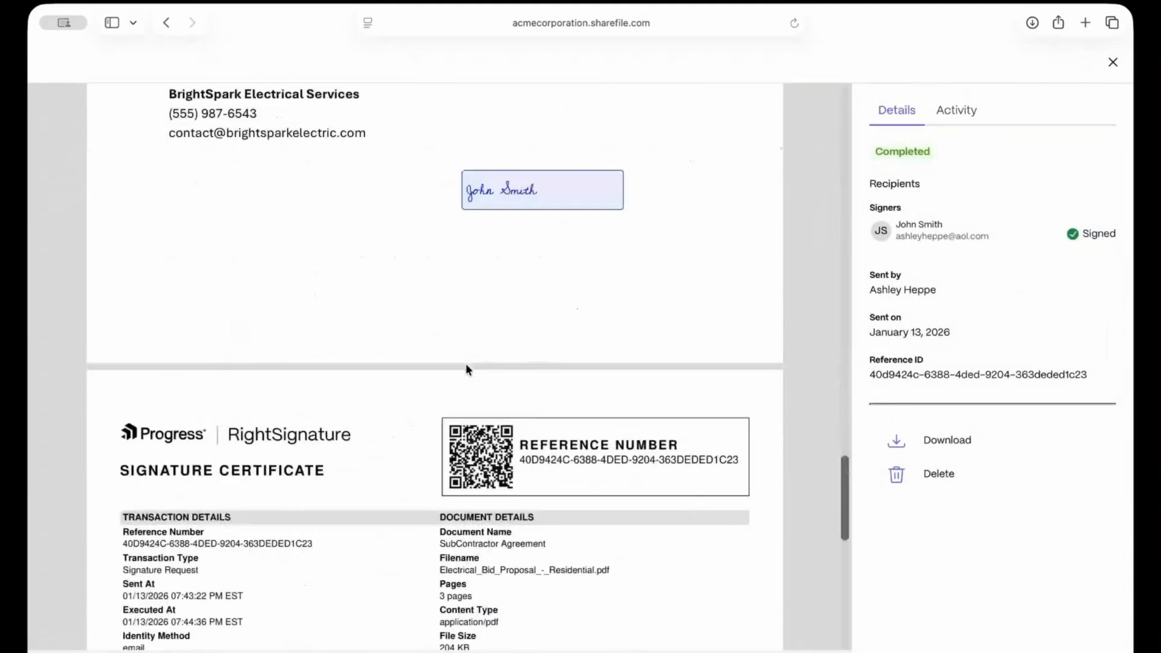
mouse_move(525, 194)
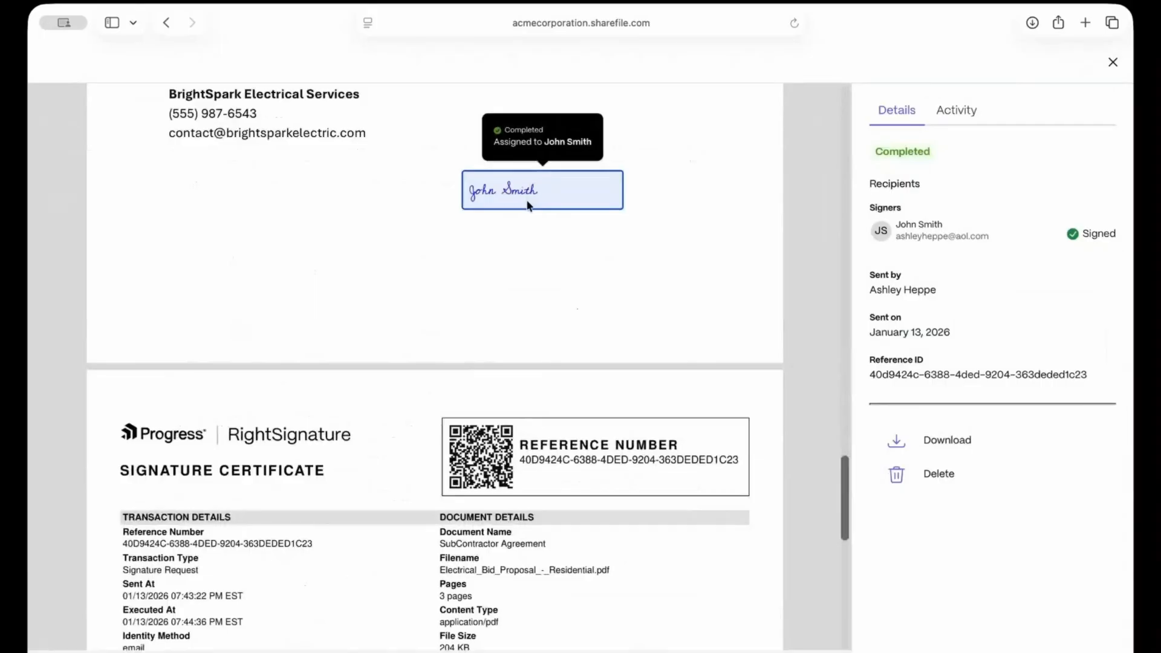
scroll(527, 206, "down", 5)
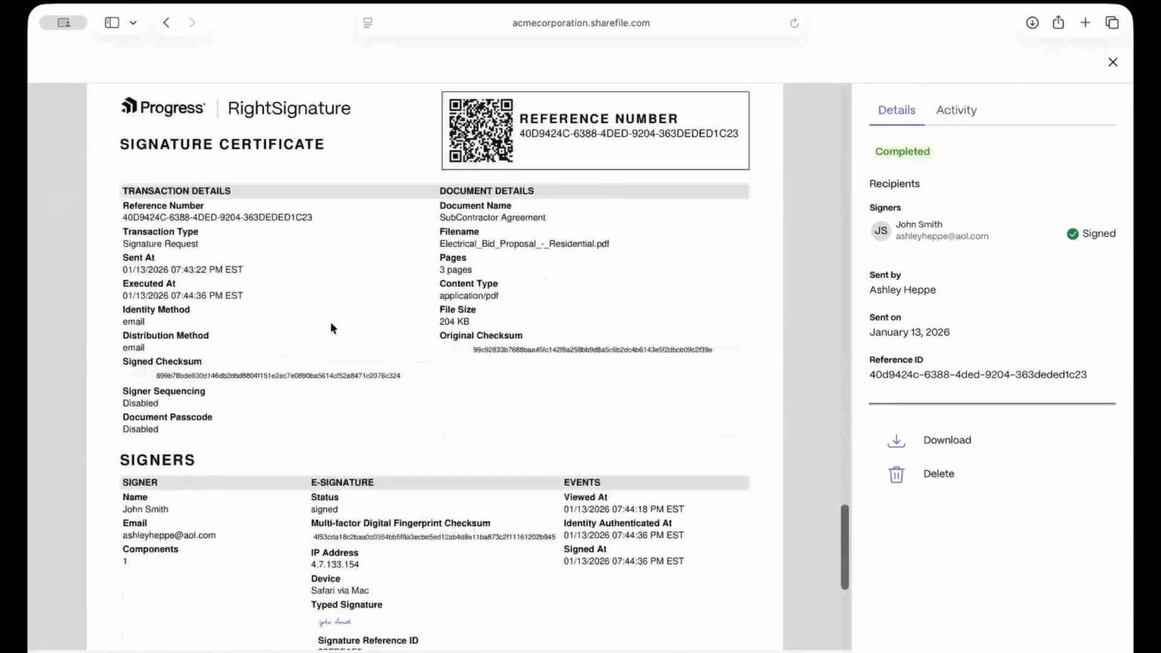
Review the agreement's activity log, then return to its details and the beginning of the document
left_click(961, 119)
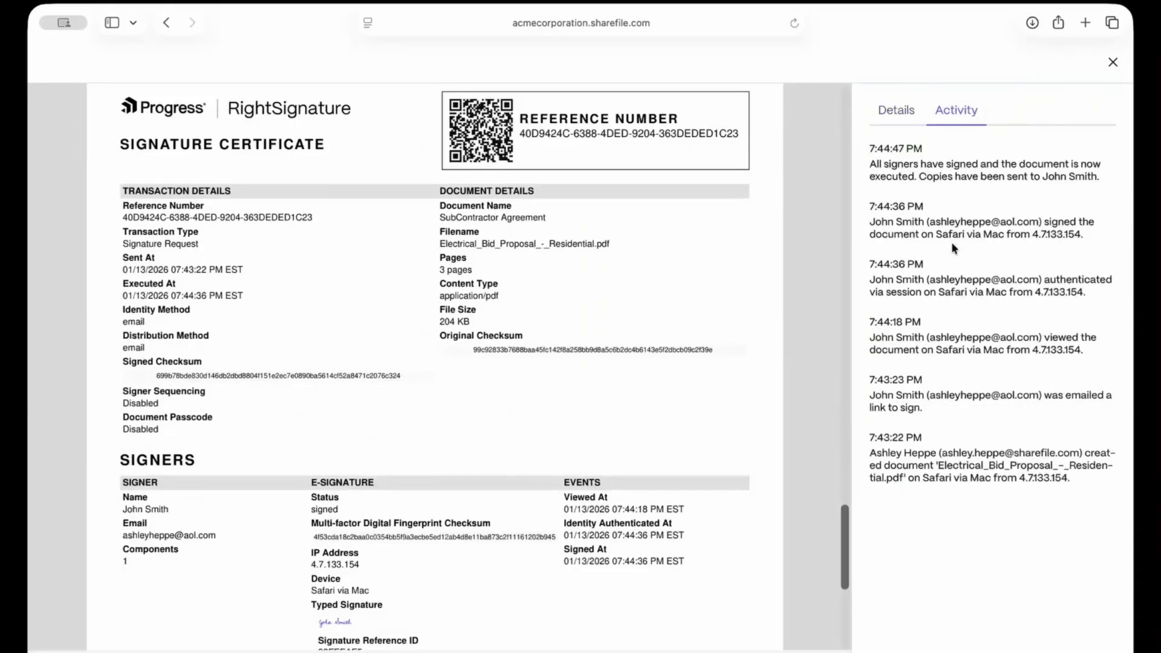
left_click(897, 115)
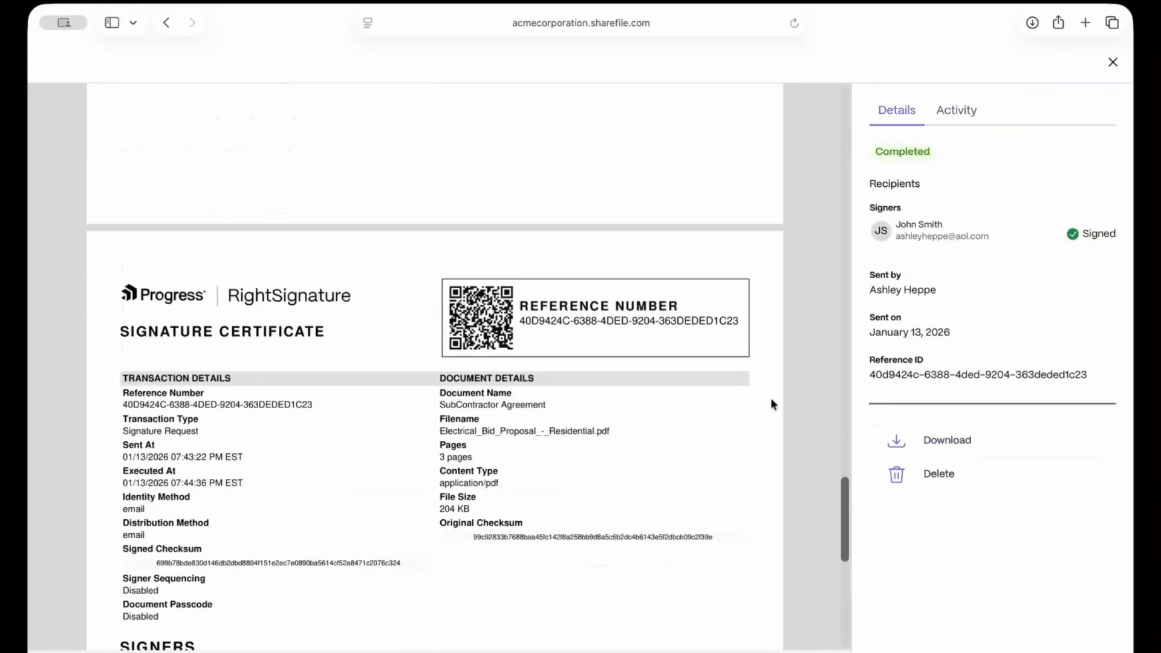
scroll(772, 399, "up", 5)
scroll(770, 400, "up", 15)
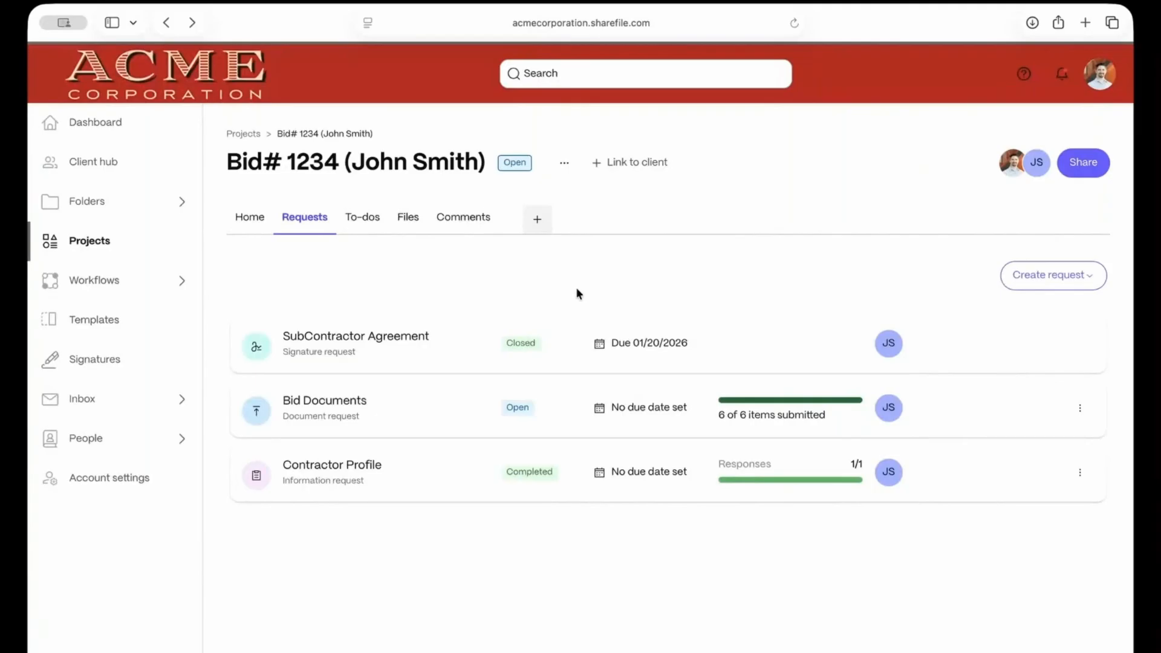
Read the comments on the Licenses and Certifications item in the Bid Documents request, then return to the project's requests
left_click(334, 410)
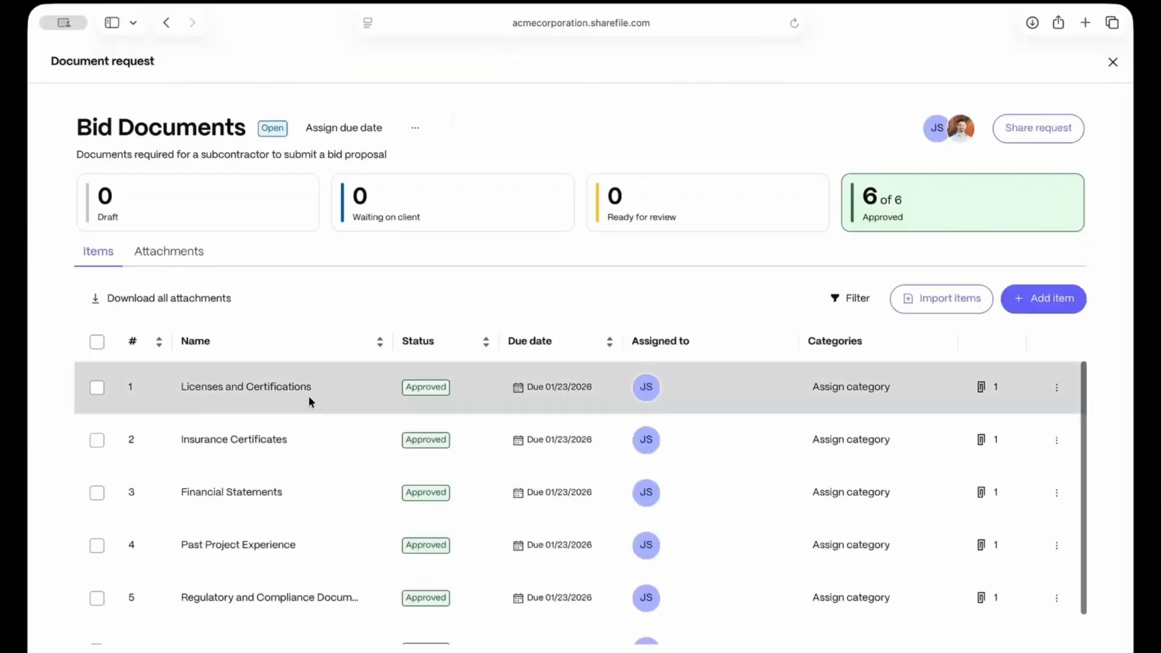
left_click(290, 390)
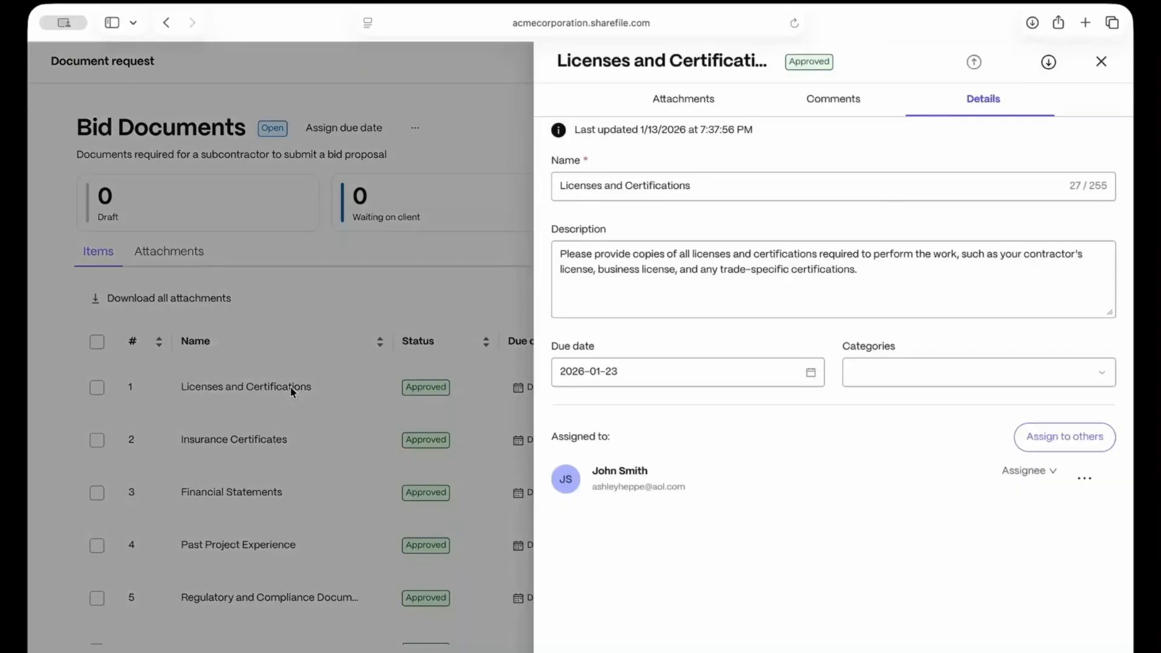
left_click(839, 107)
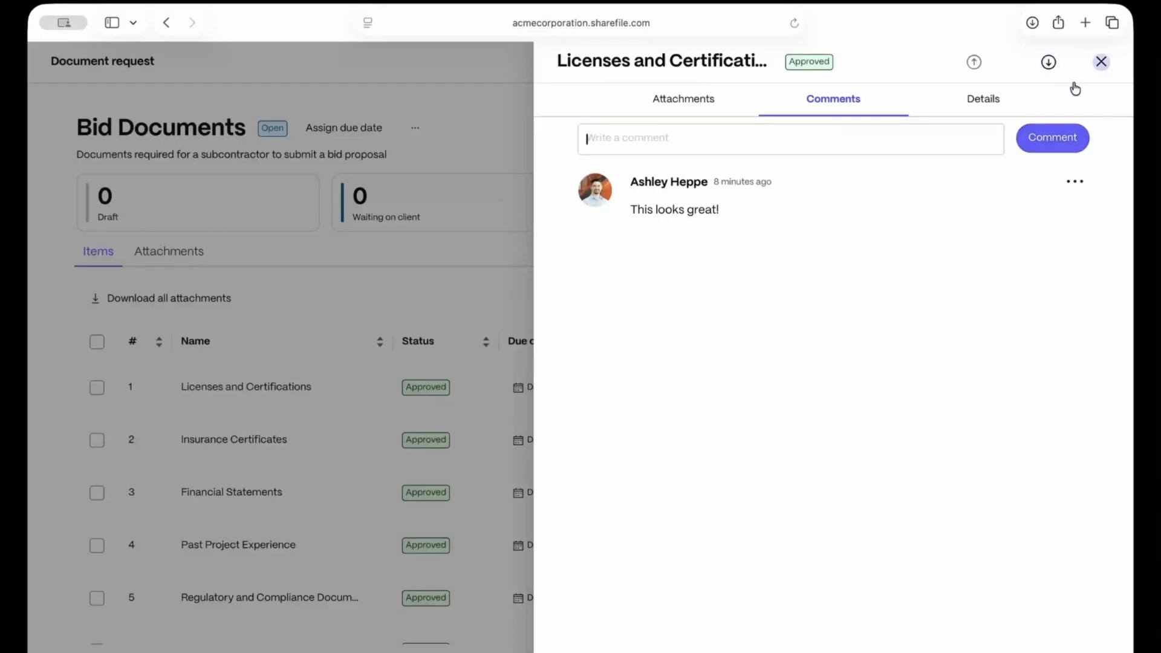
left_click(1100, 63)
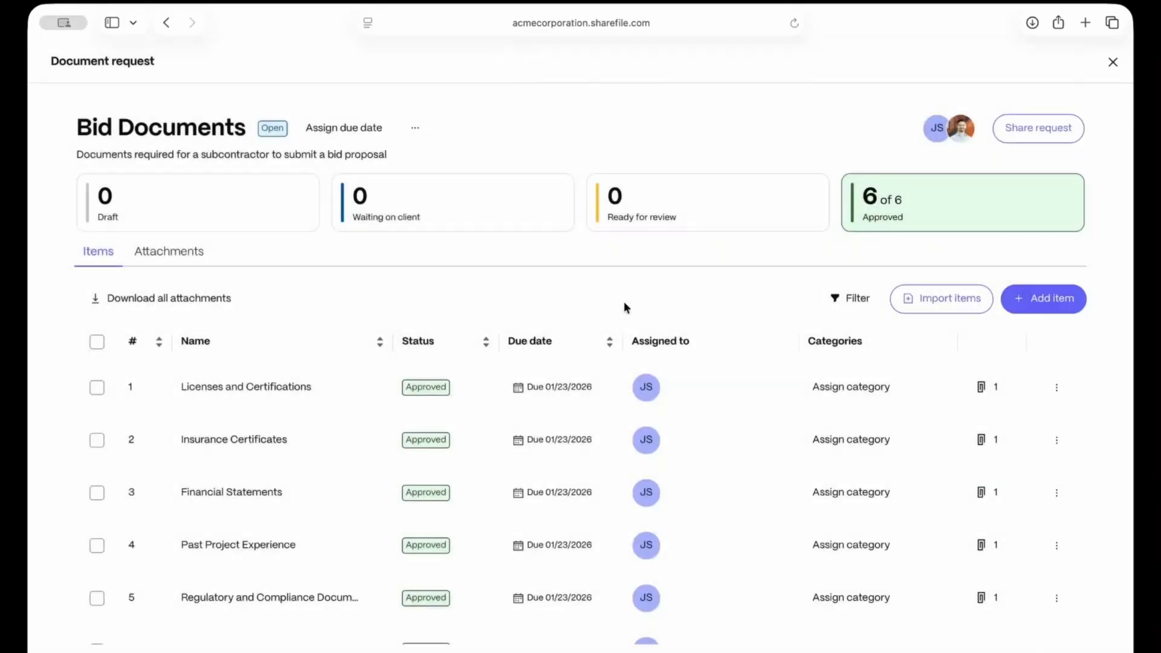
left_click(1113, 63)
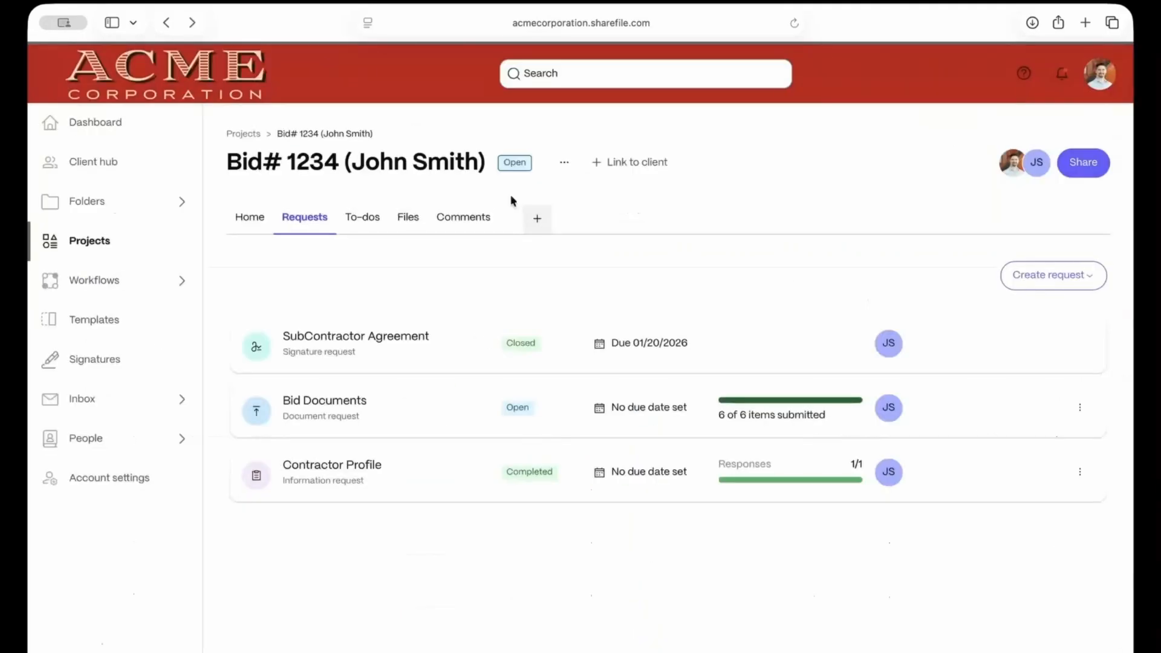
Examine the project's comments with their Added by and Added in filter options, and check its to-dos and home overview
left_click(465, 224)
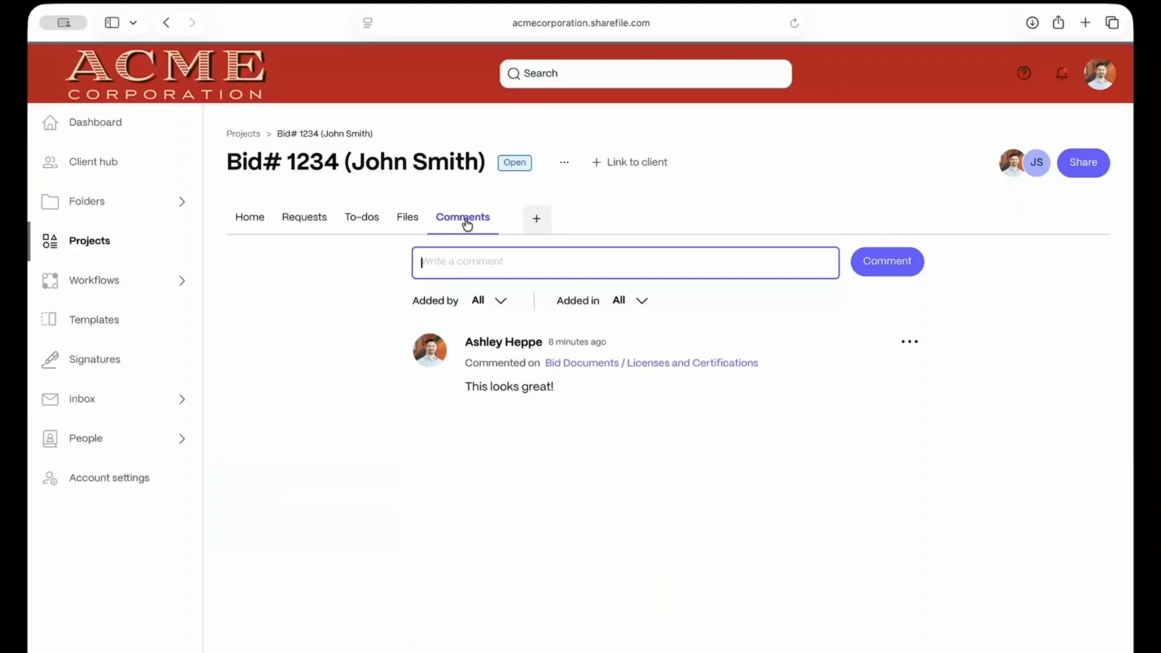
left_click(487, 304)
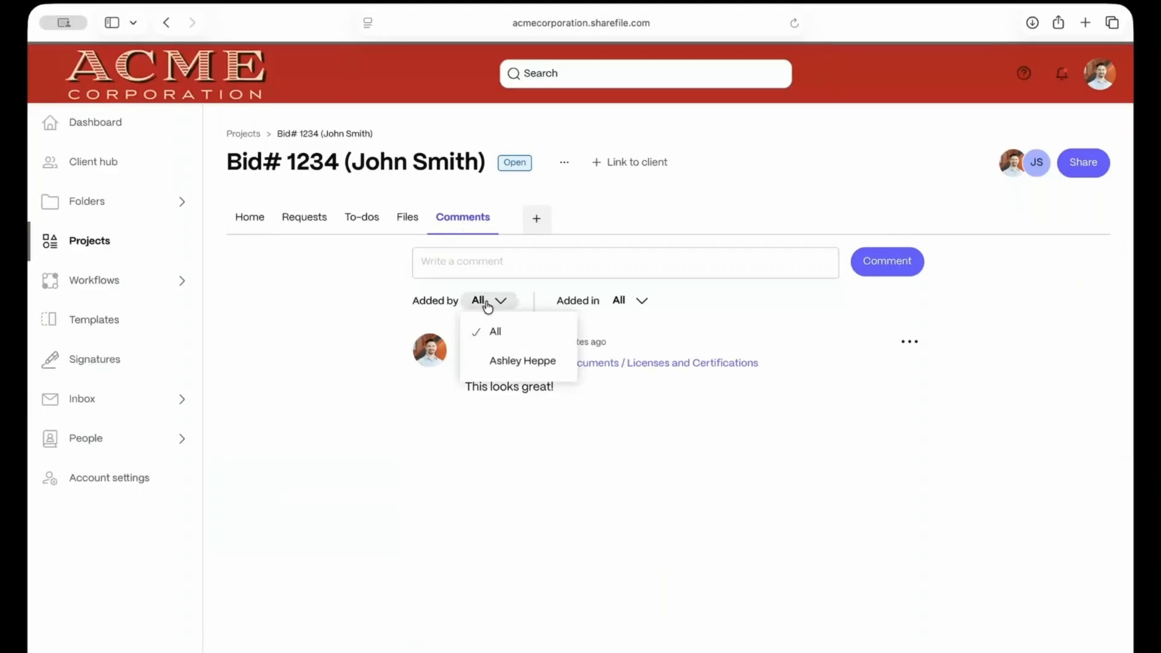
left_click(622, 303)
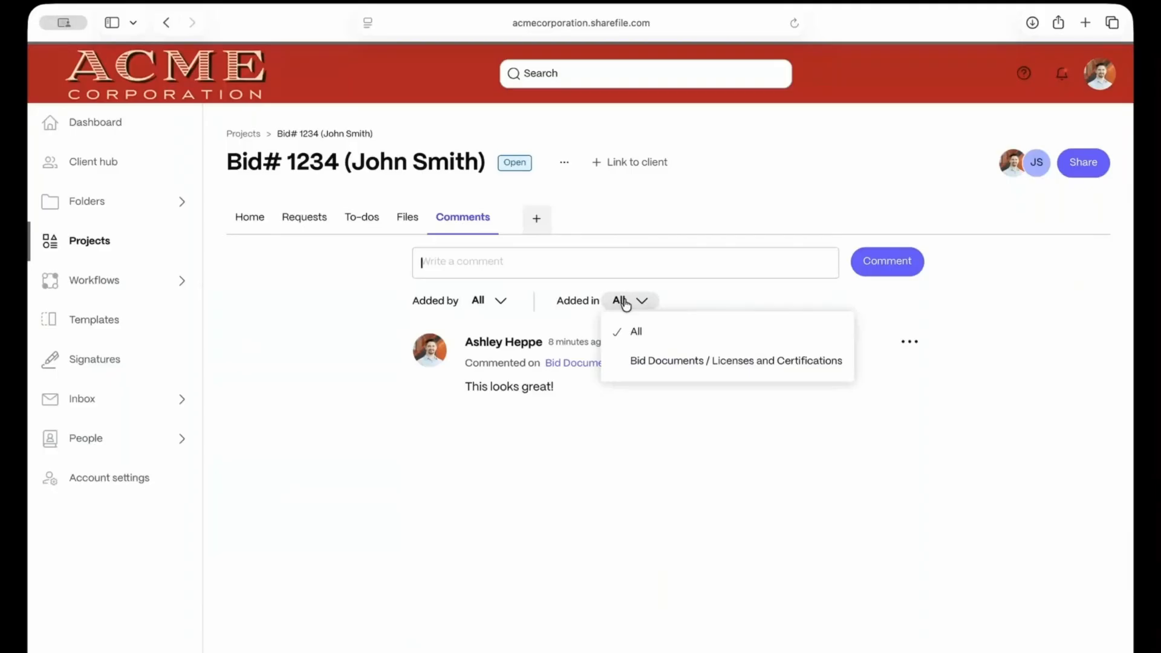
left_click(357, 220)
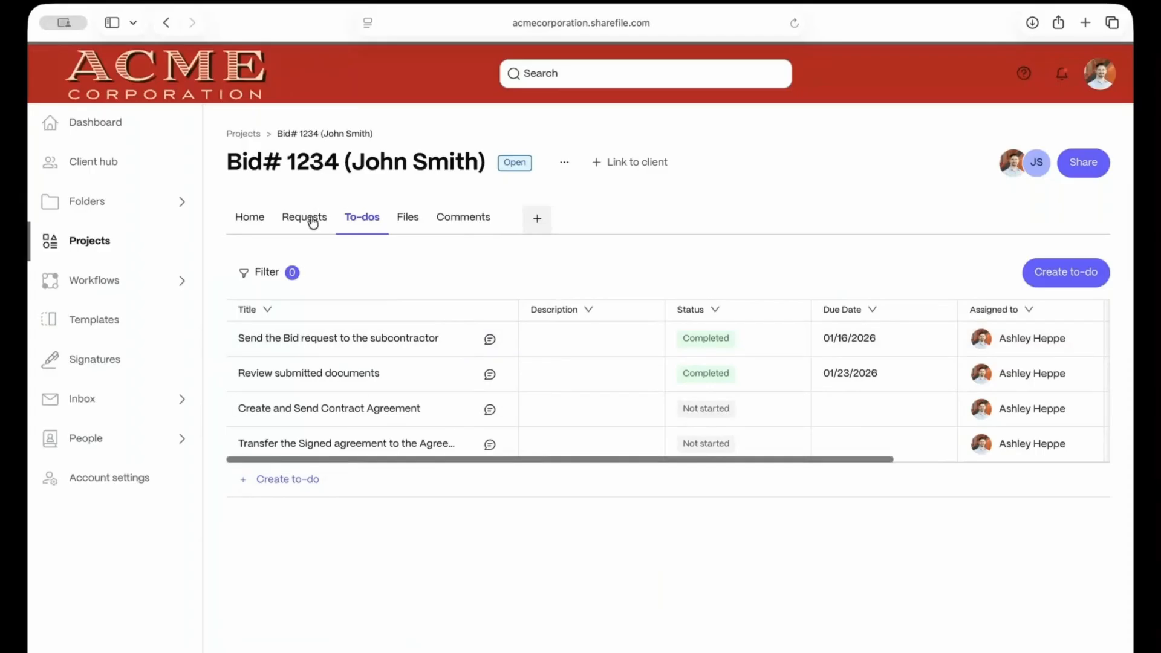
left_click(254, 219)
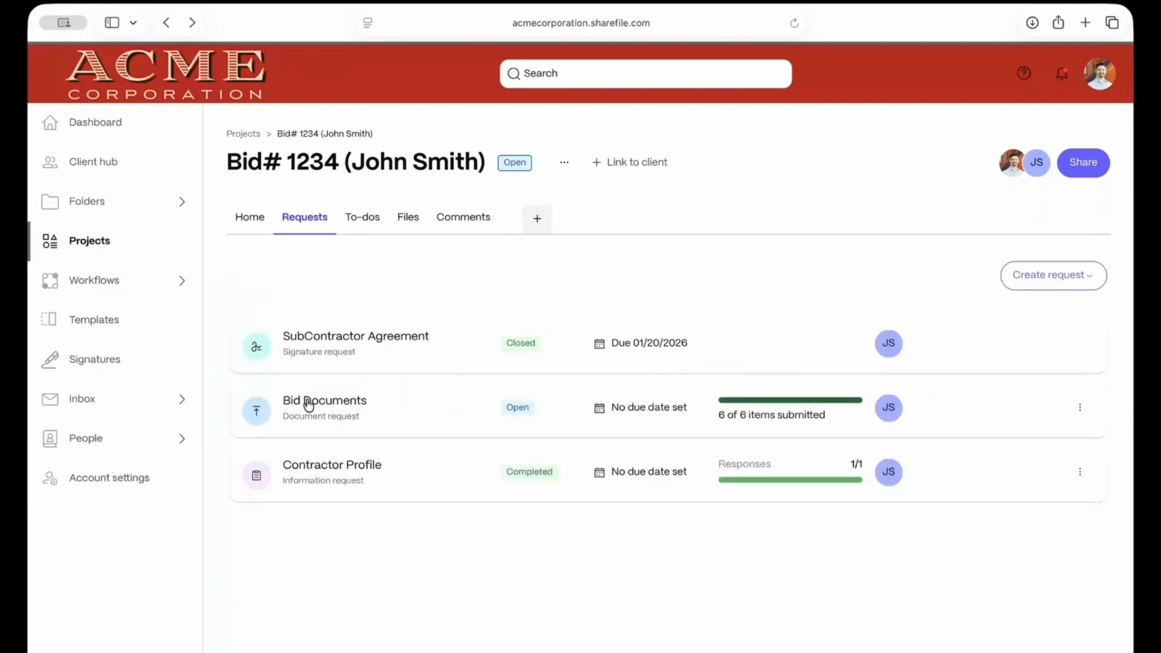
Close the Bid Documents request and notify the people in it, without adding a message
left_click(309, 402)
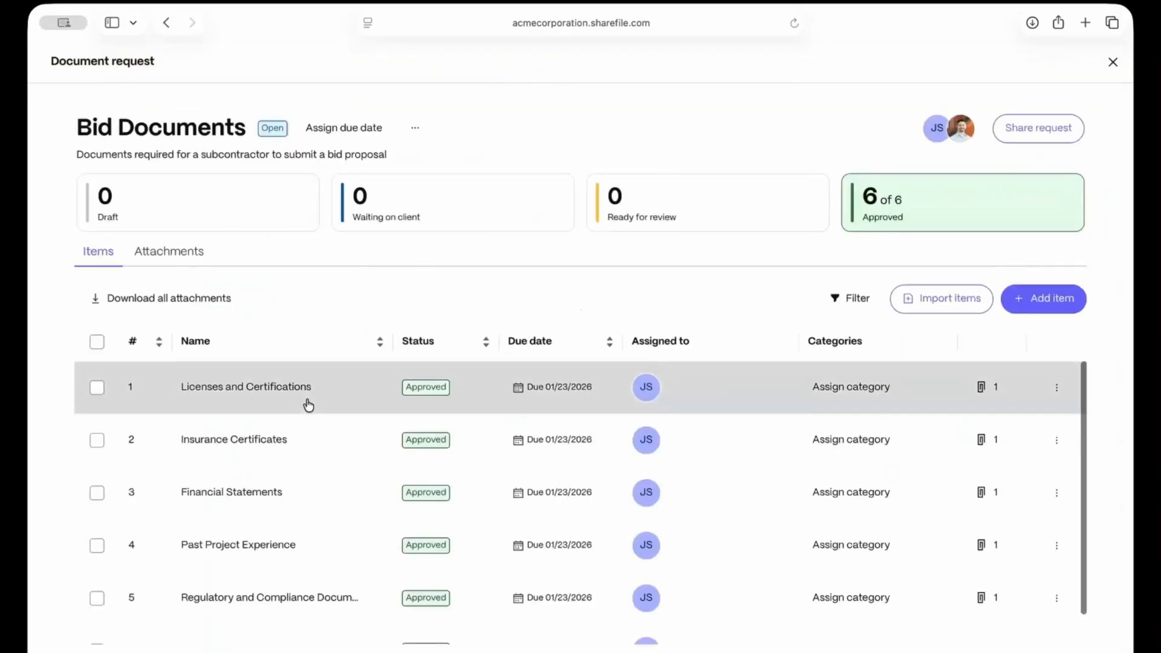
left_click(415, 127)
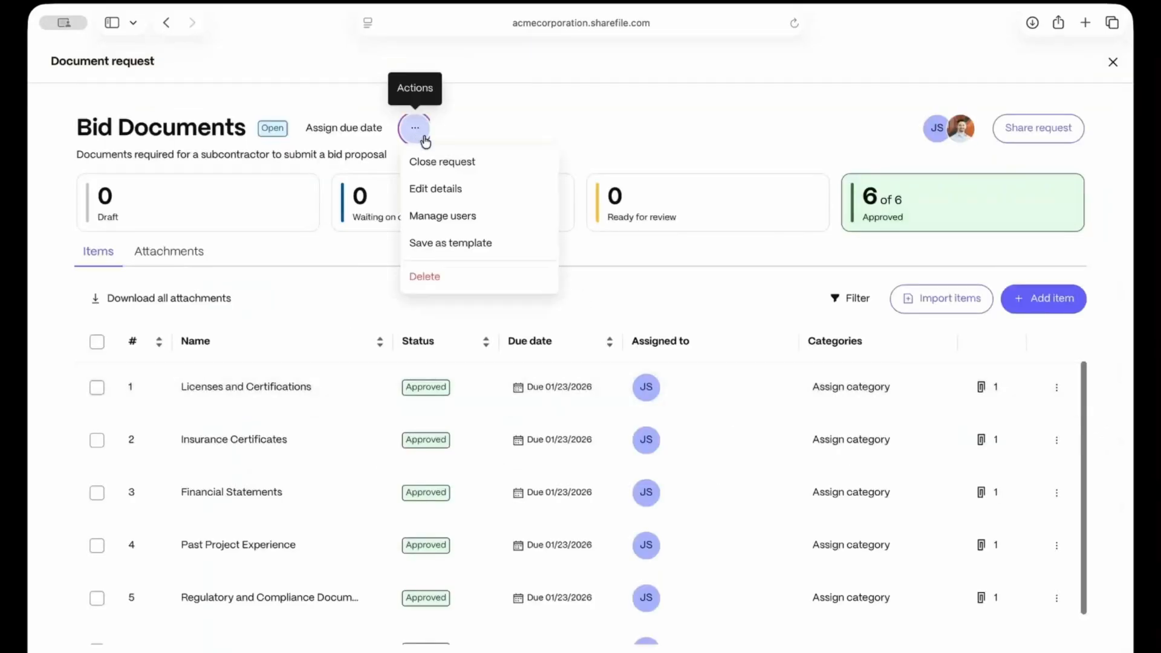
left_click(436, 163)
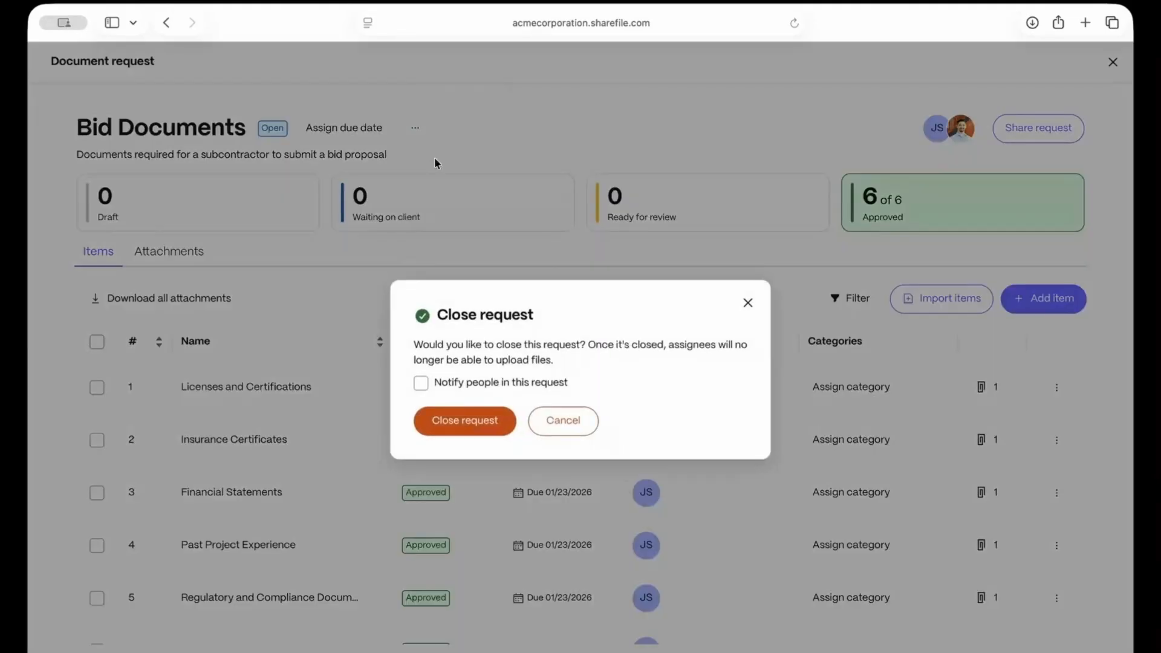
left_click(420, 382)
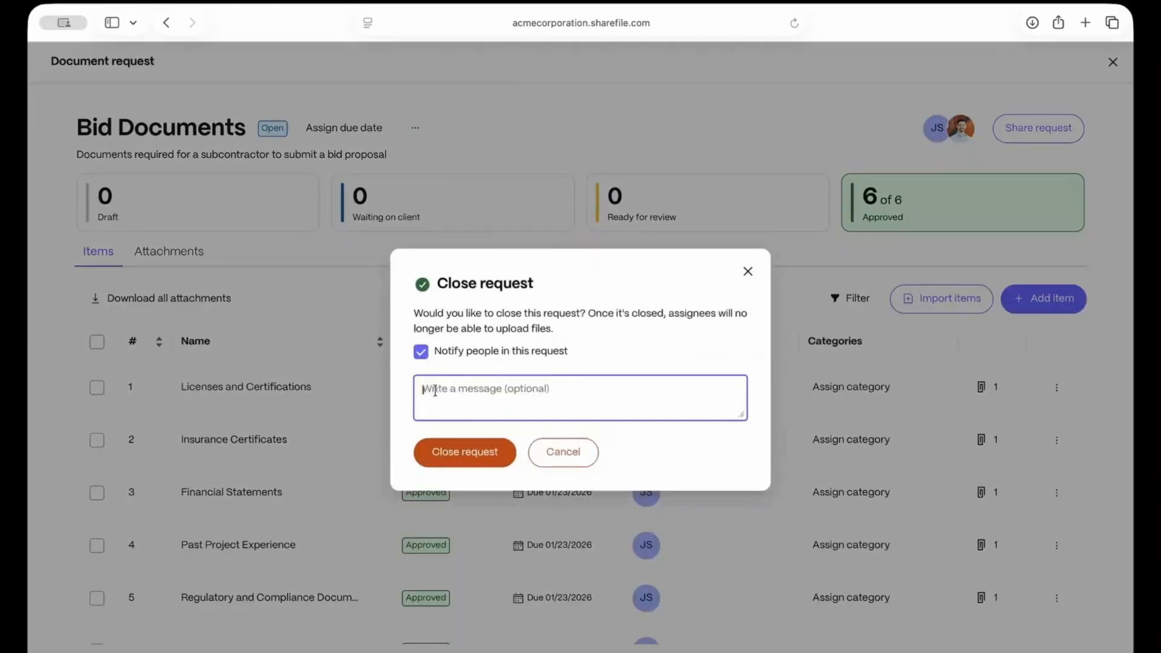
left_click(447, 456)
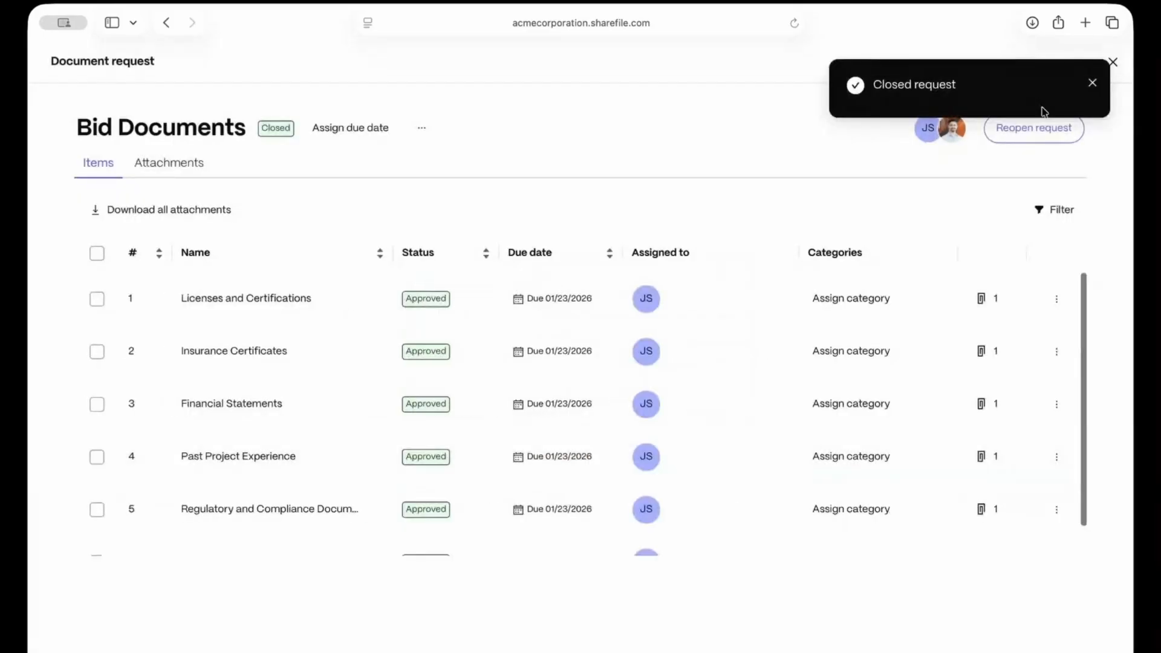
left_click(1088, 85)
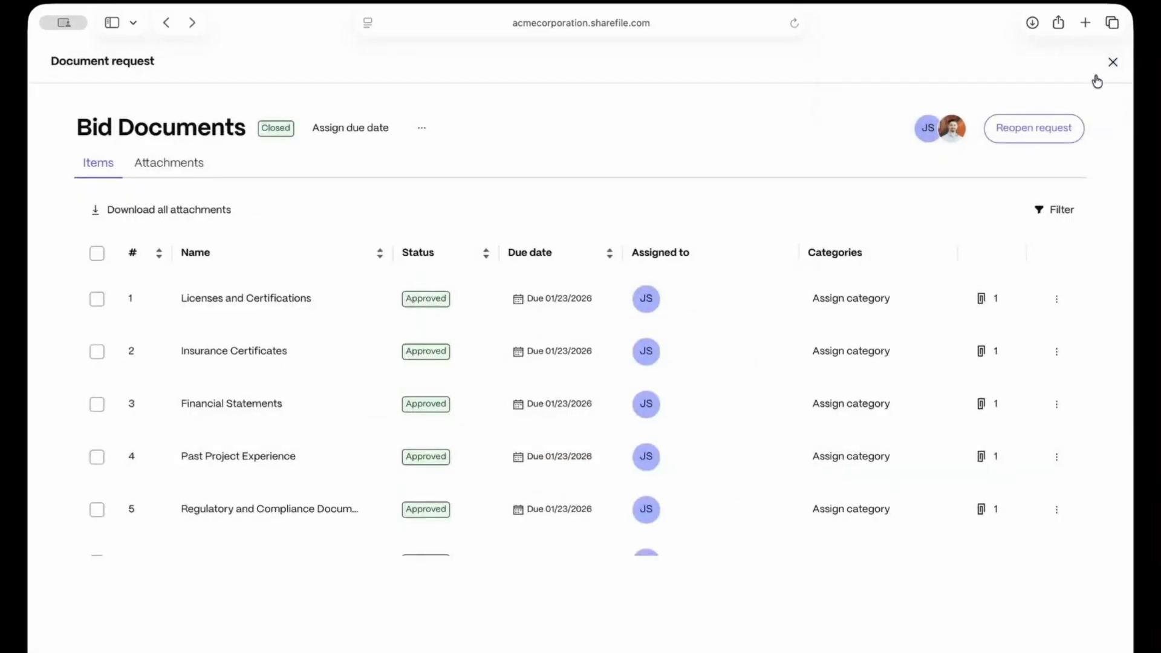
Leave the Bid Documents request, view the project's additional options, and examine the search, status filter and sort options of the projects list
left_click(1110, 64)
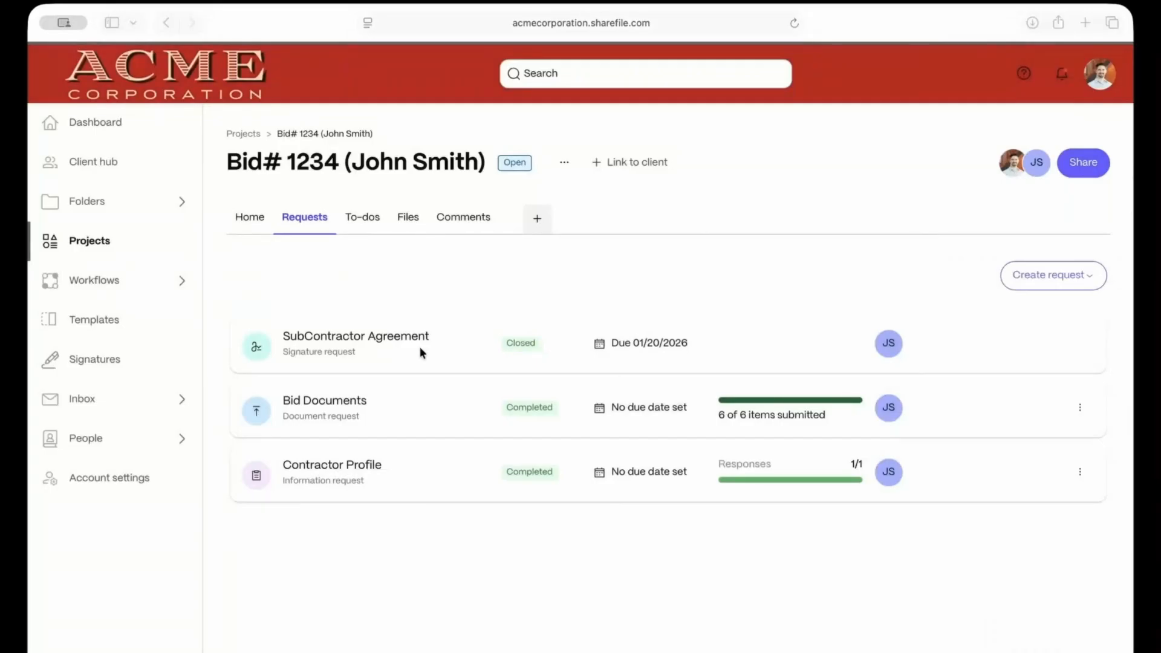
left_click(566, 164)
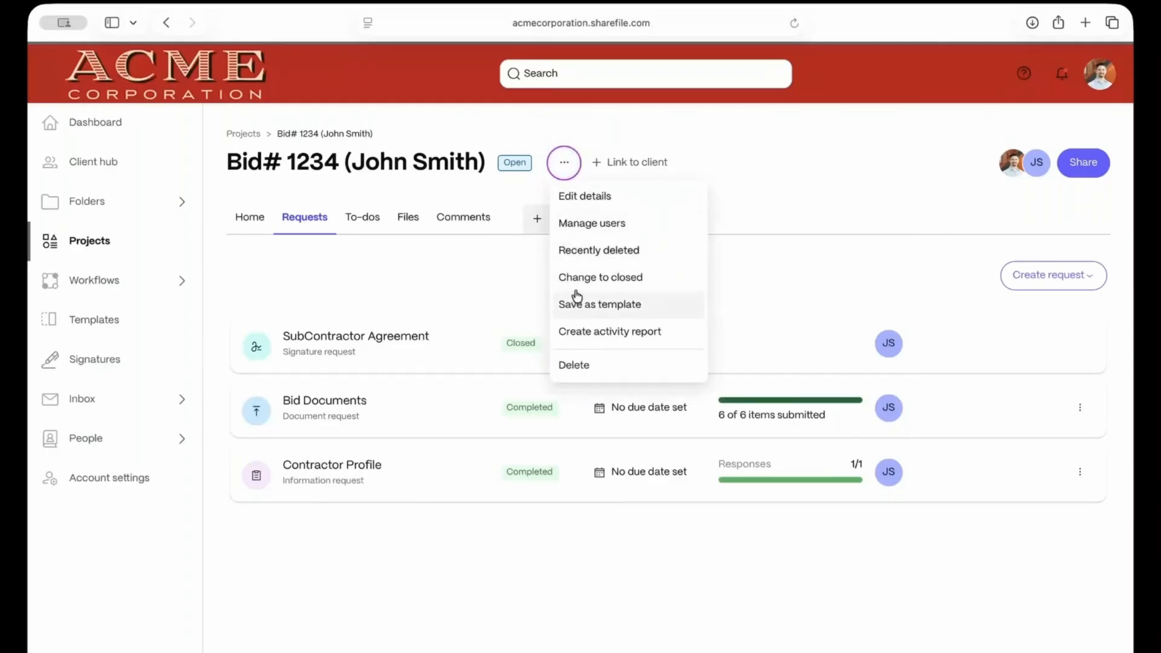
left_click(239, 134)
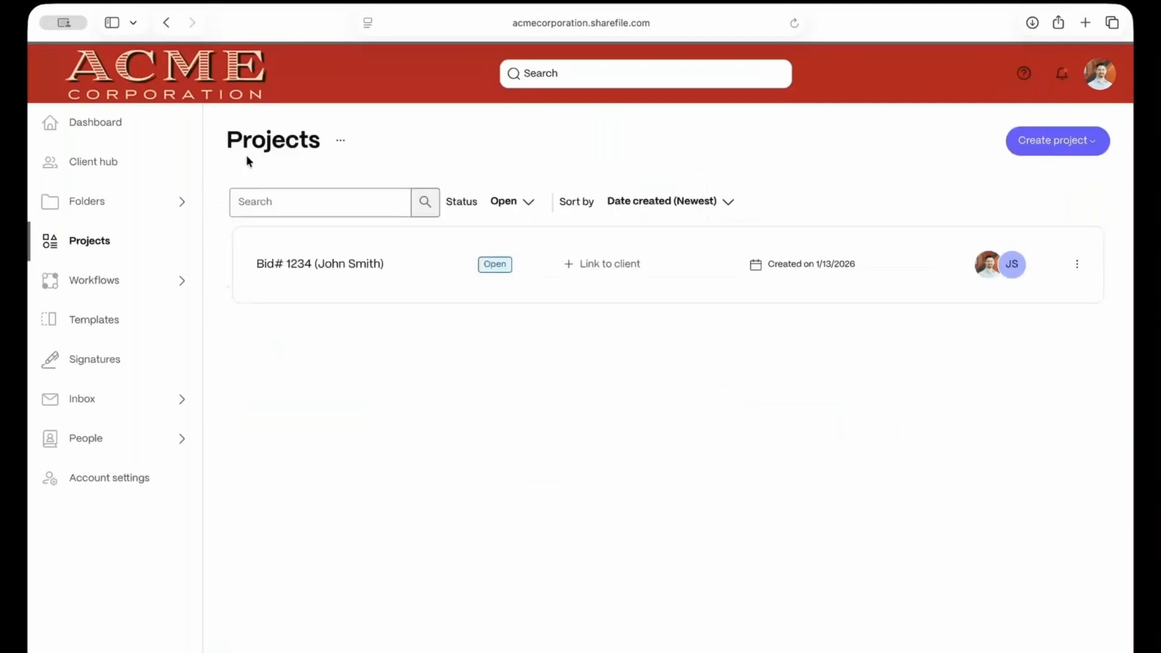
left_click(256, 200)
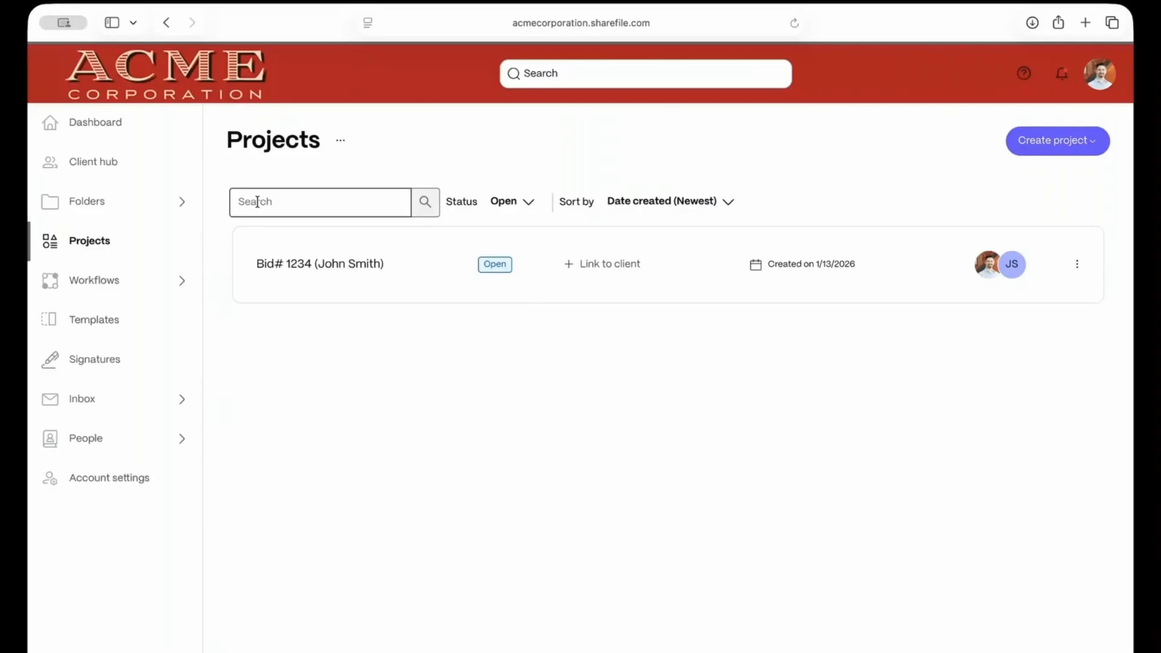
left_click(256, 200)
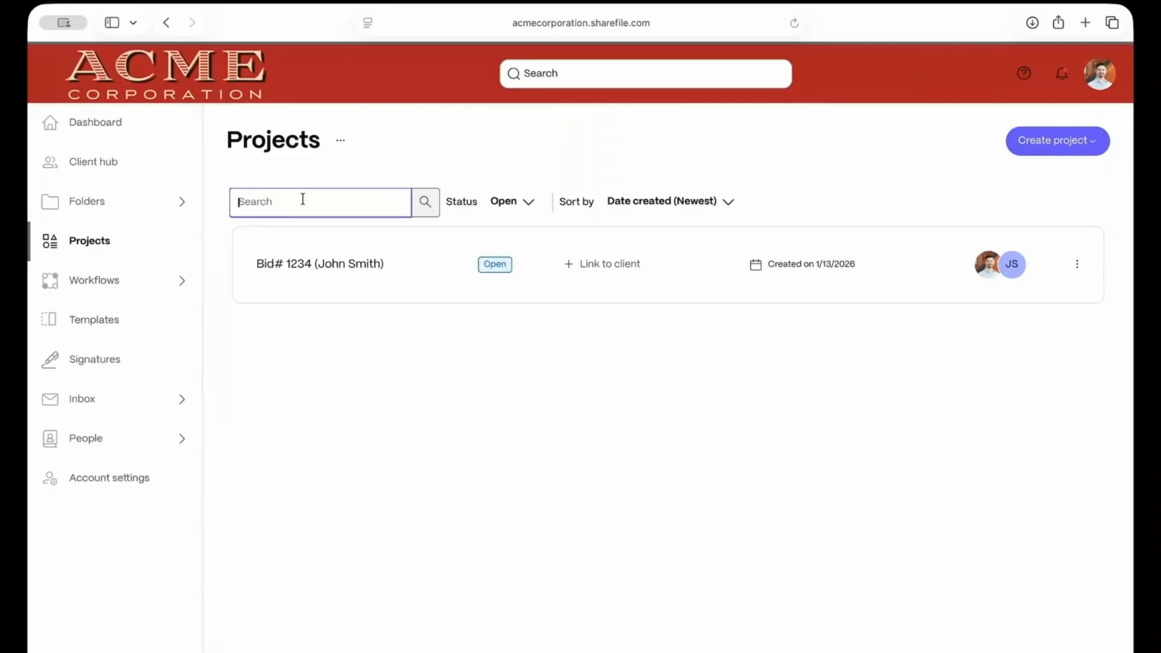
left_click(503, 201)
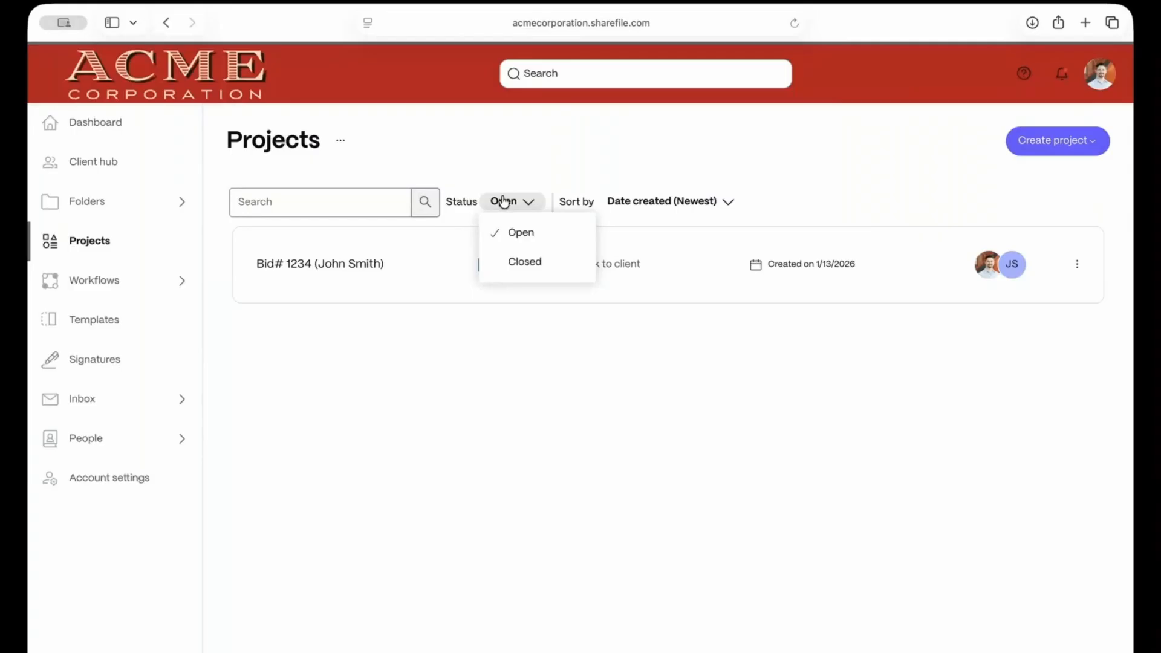
left_click(639, 200)
left_click(641, 203)
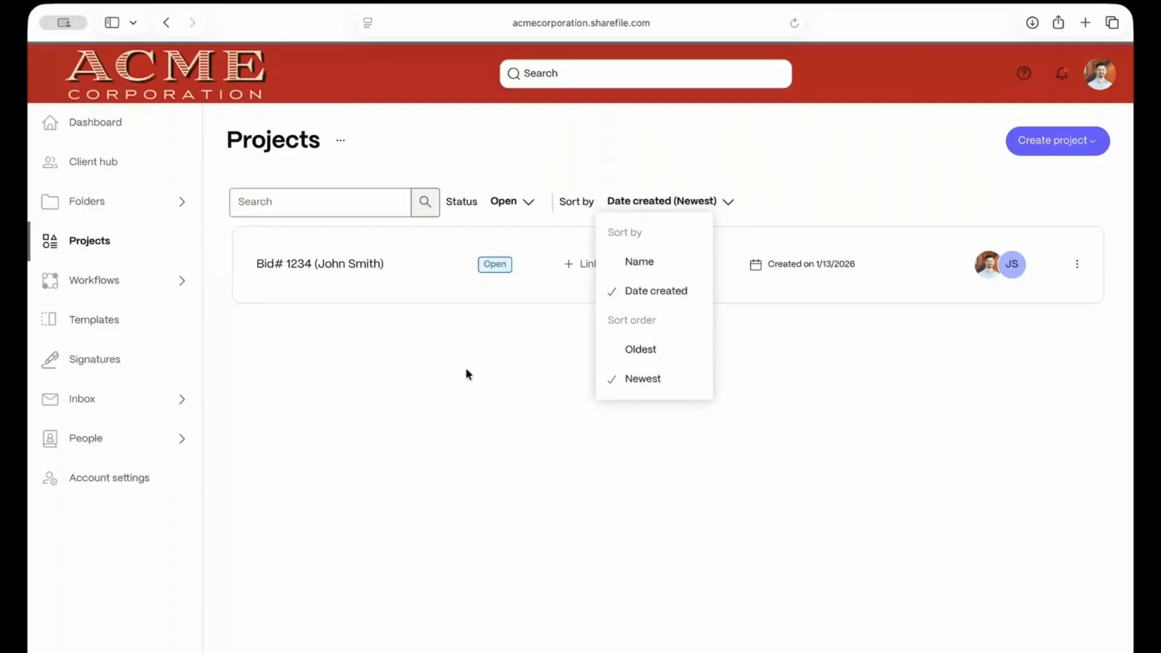
Open the Bid# 1234 project from the projects list and change its status to closed
left_click(313, 261)
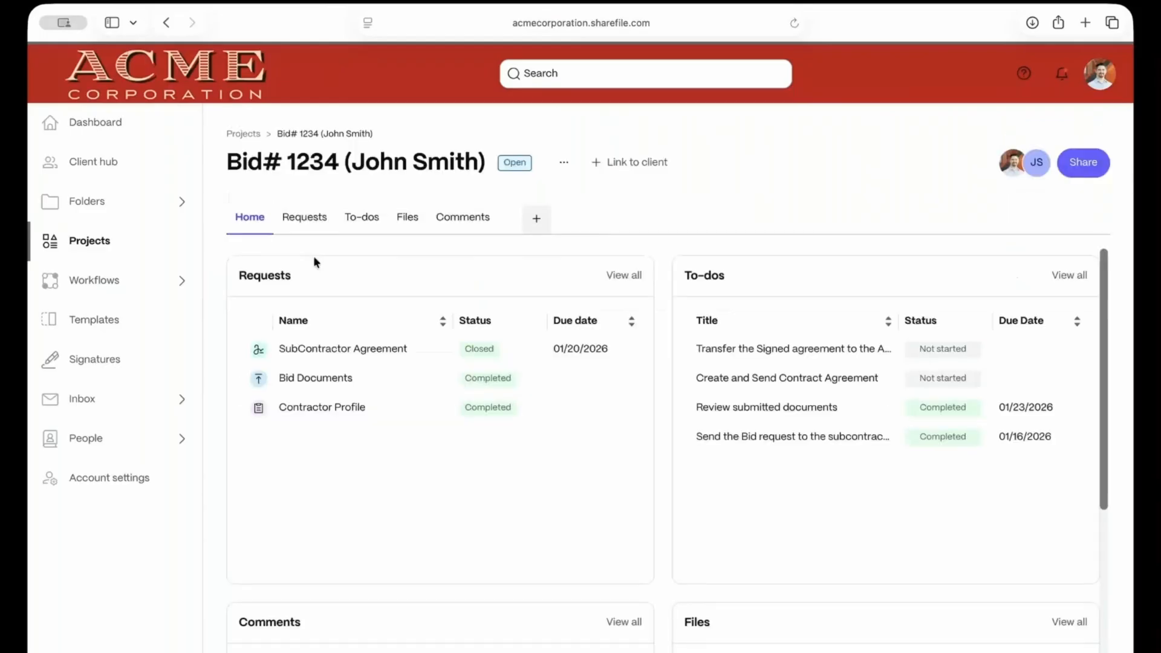
left_click(566, 165)
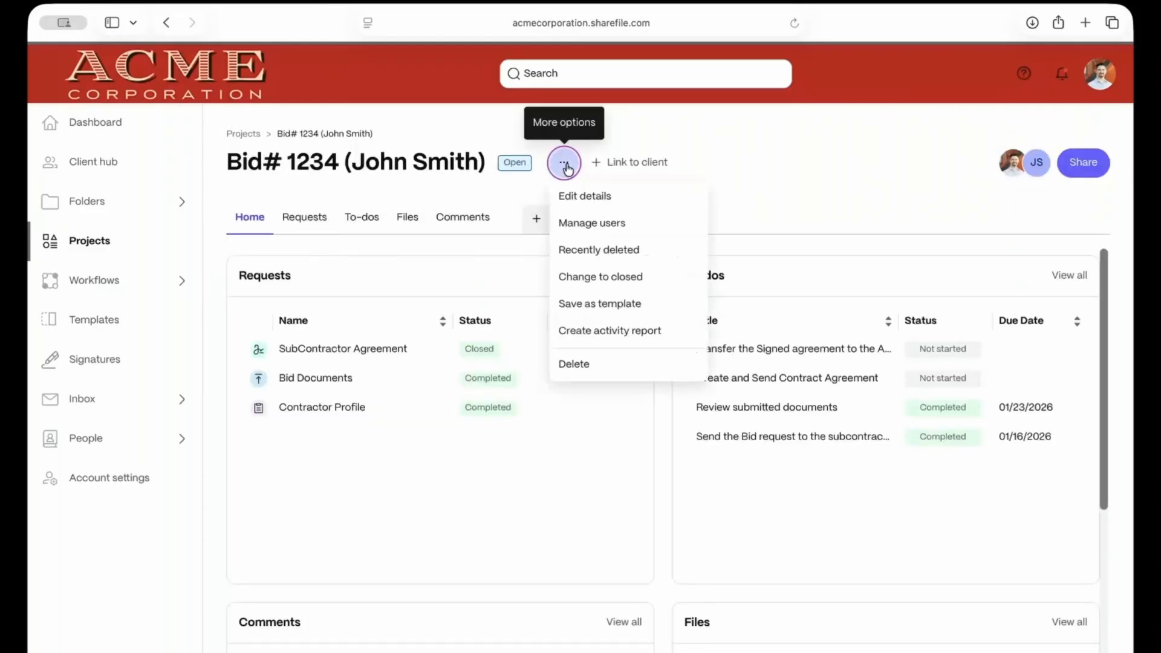
left_click(565, 278)
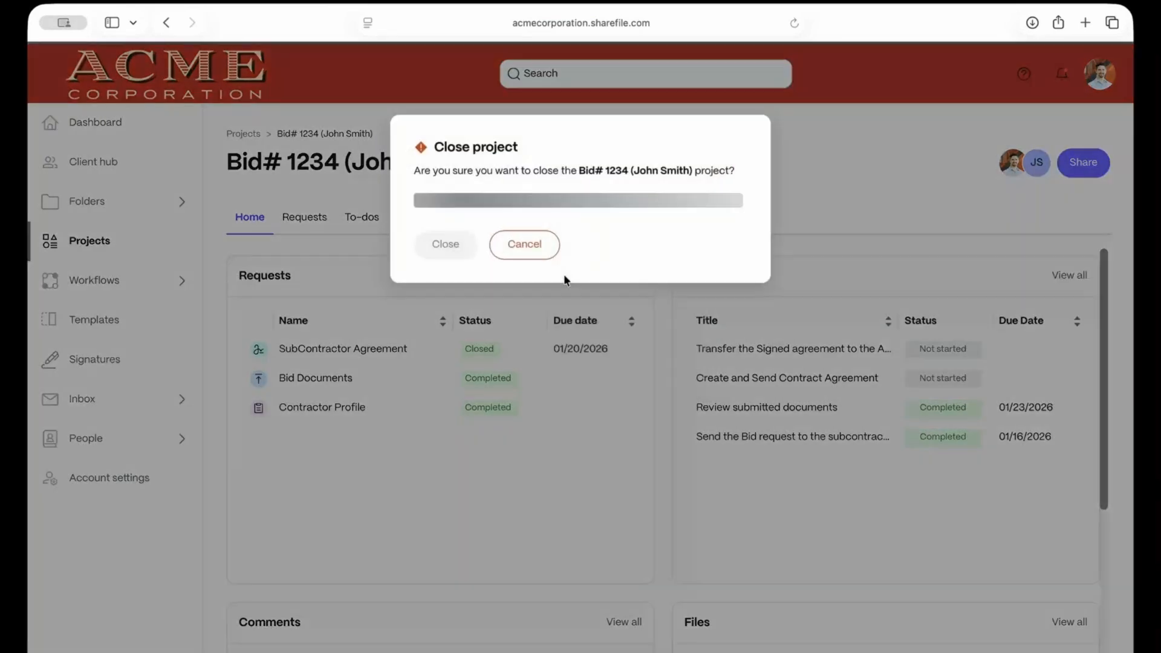